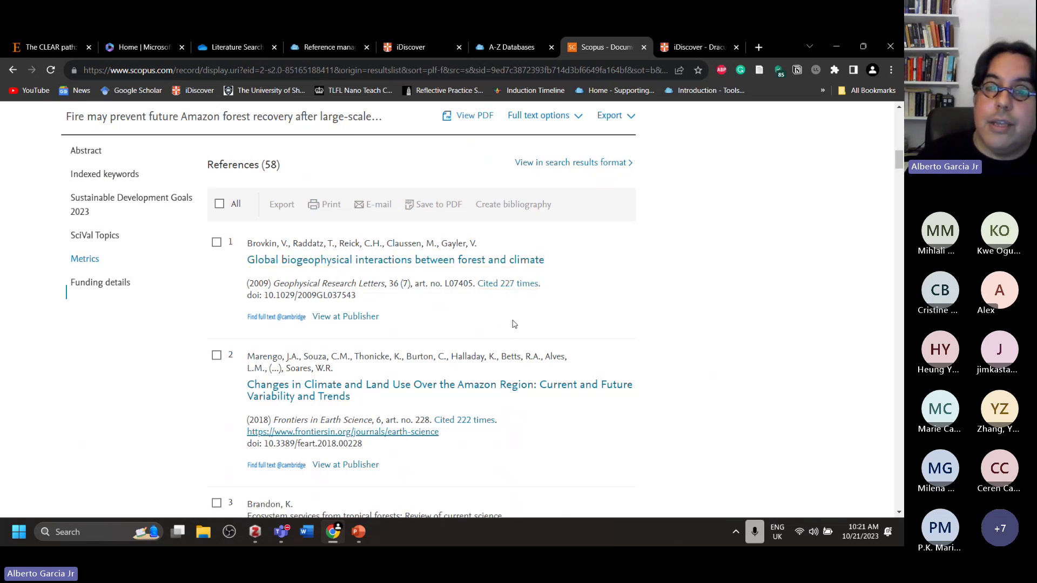
Return from the article record on Amazon forest recovery to the list of search results
{"action": "scroll", "coordinate": [523, 322], "scroll_direction": "down", "scroll_amount": 1}
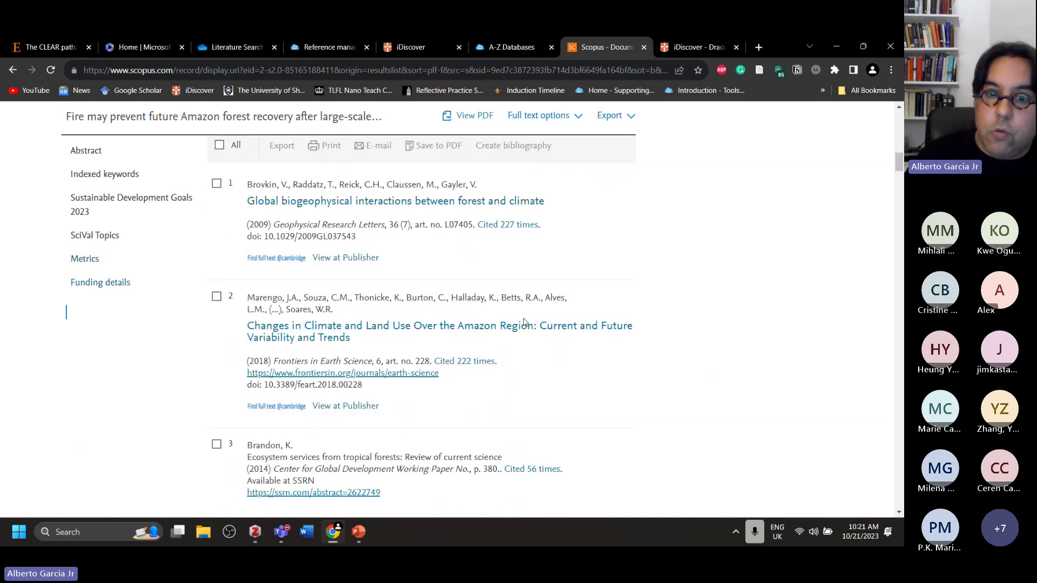
{"action": "scroll", "coordinate": [523, 323], "scroll_direction": "up", "scroll_amount": 10}
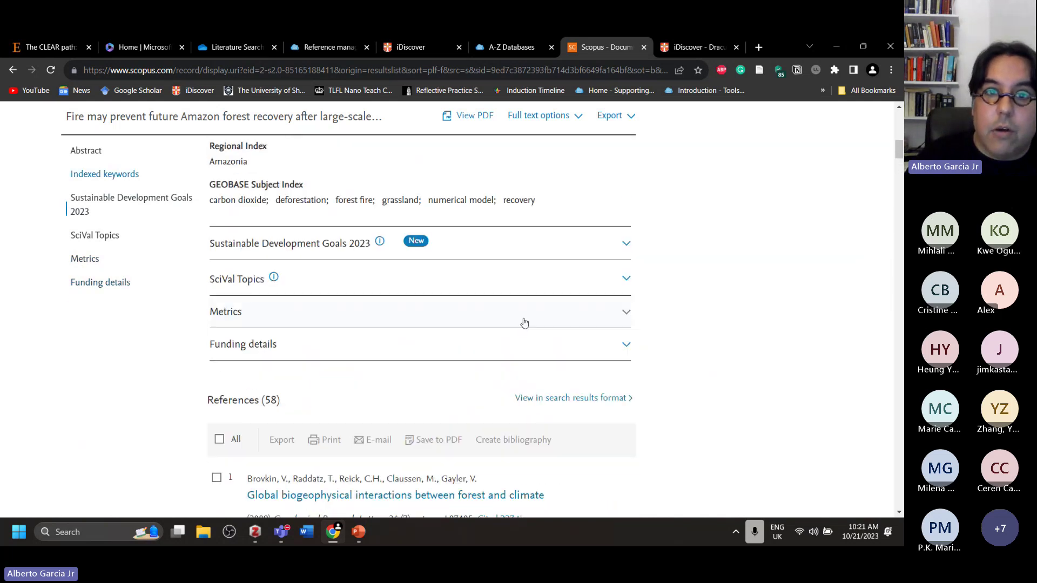
{"action": "scroll", "coordinate": [523, 319], "scroll_direction": "up", "scroll_amount": 5}
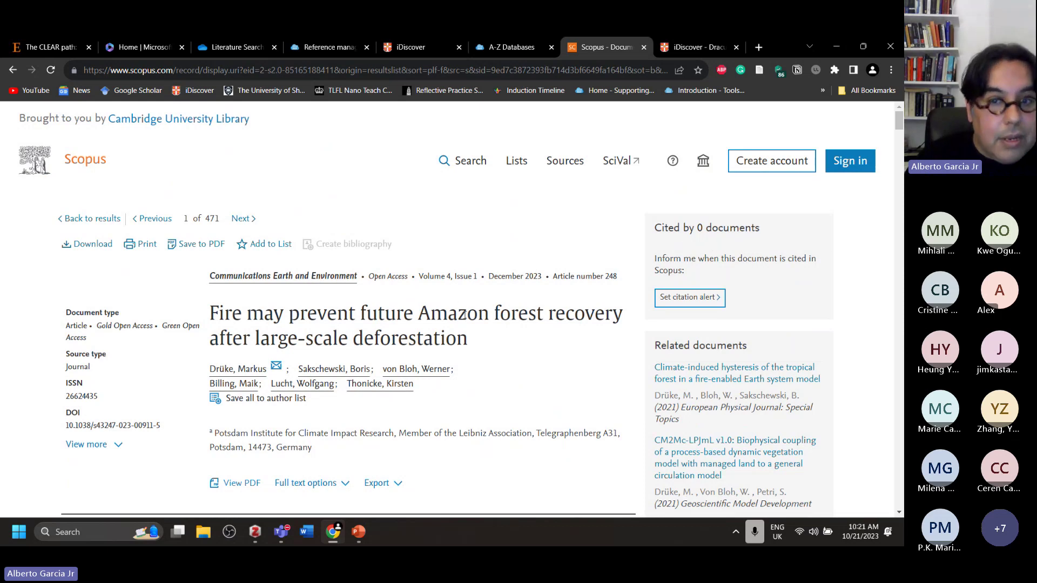
{"action": "left_click", "coordinate": [76, 219]}
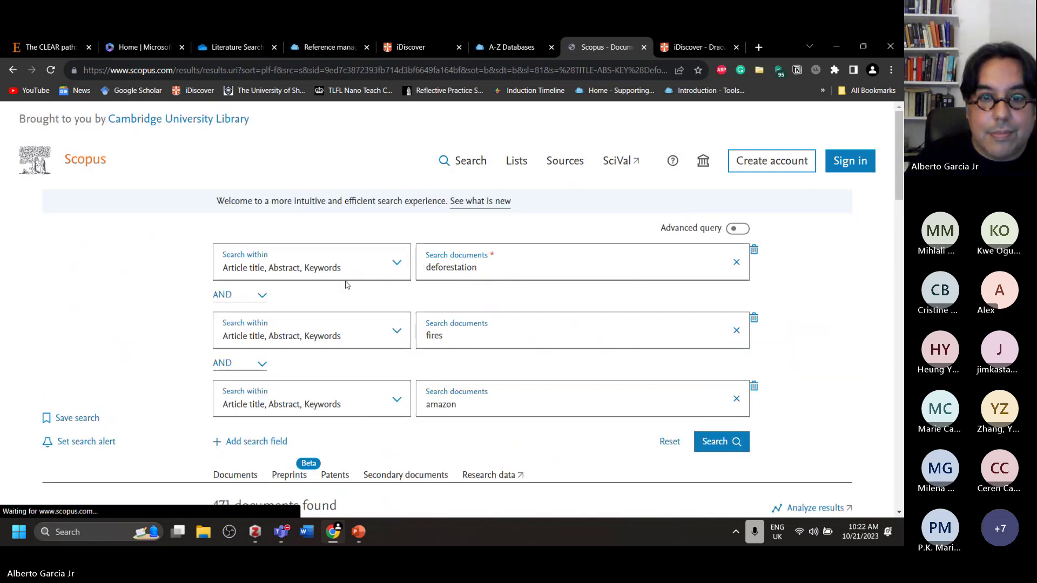
Limit the search results to the Environmental Science subject area, choosing it from the full list of subject areas
{"action": "scroll", "coordinate": [210, 321], "scroll_direction": "down", "scroll_amount": 8}
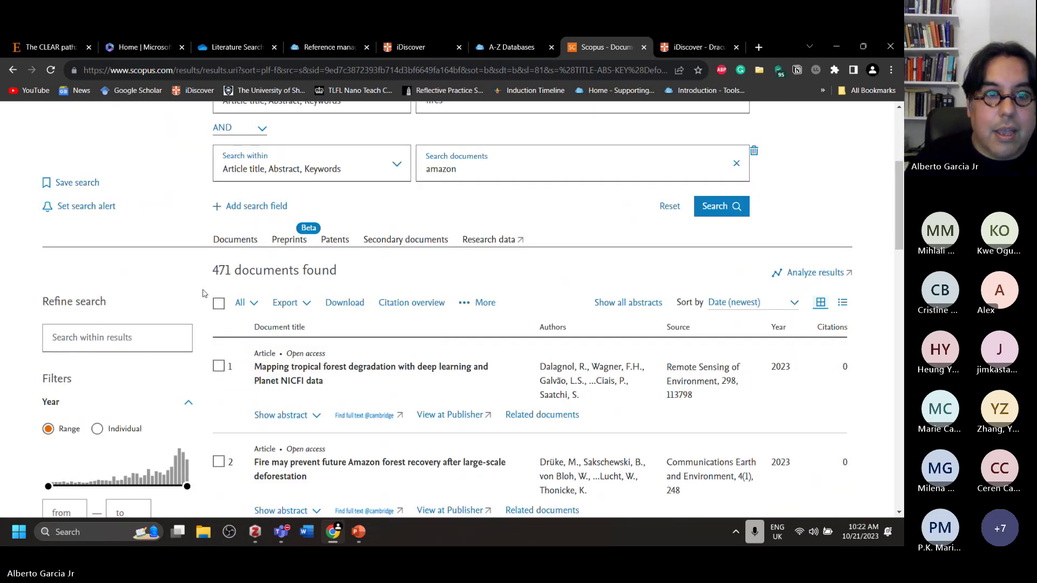
{"action": "scroll", "coordinate": [204, 293], "scroll_direction": "down", "scroll_amount": 2}
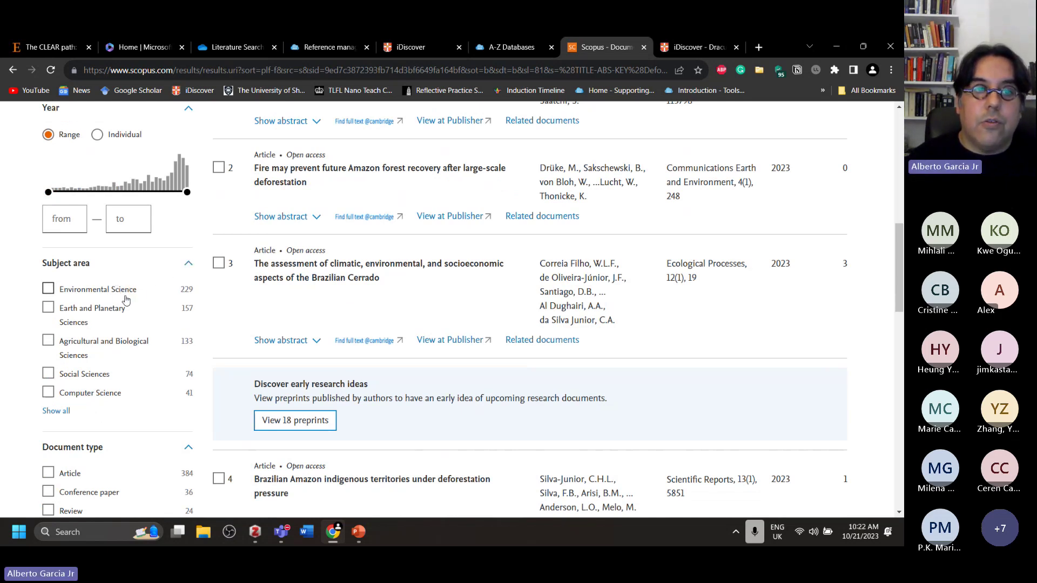
{"action": "left_click", "coordinate": [62, 414]}
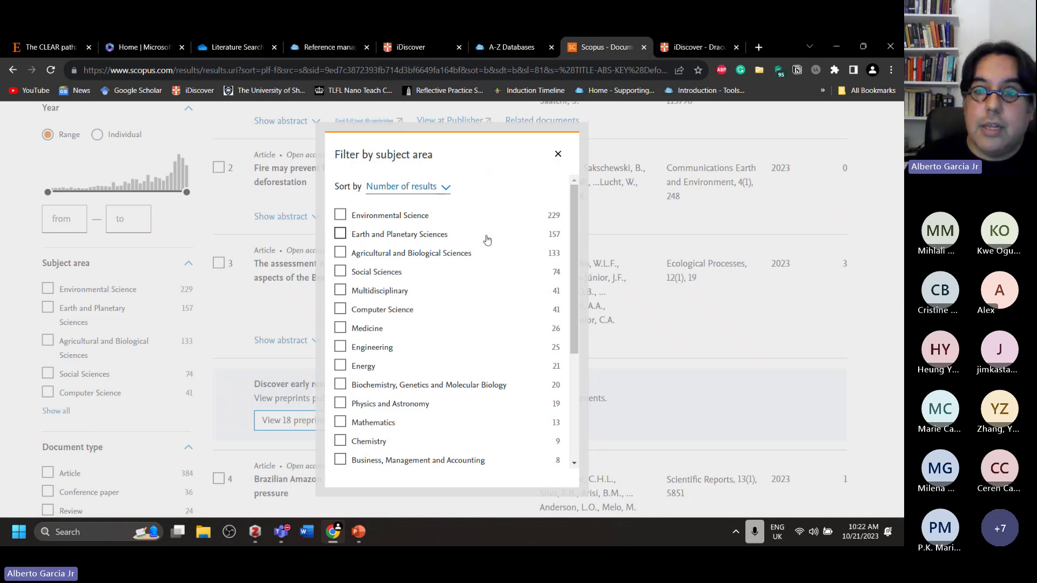
{"action": "scroll", "coordinate": [440, 276], "scroll_direction": "down", "scroll_amount": 4}
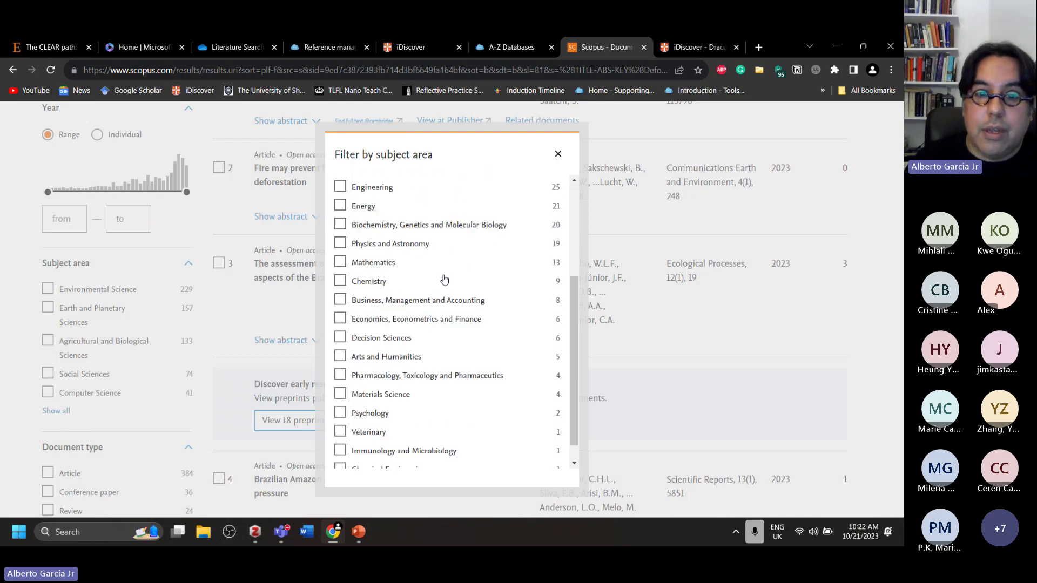
{"action": "scroll", "coordinate": [427, 259], "scroll_direction": "up", "scroll_amount": 5}
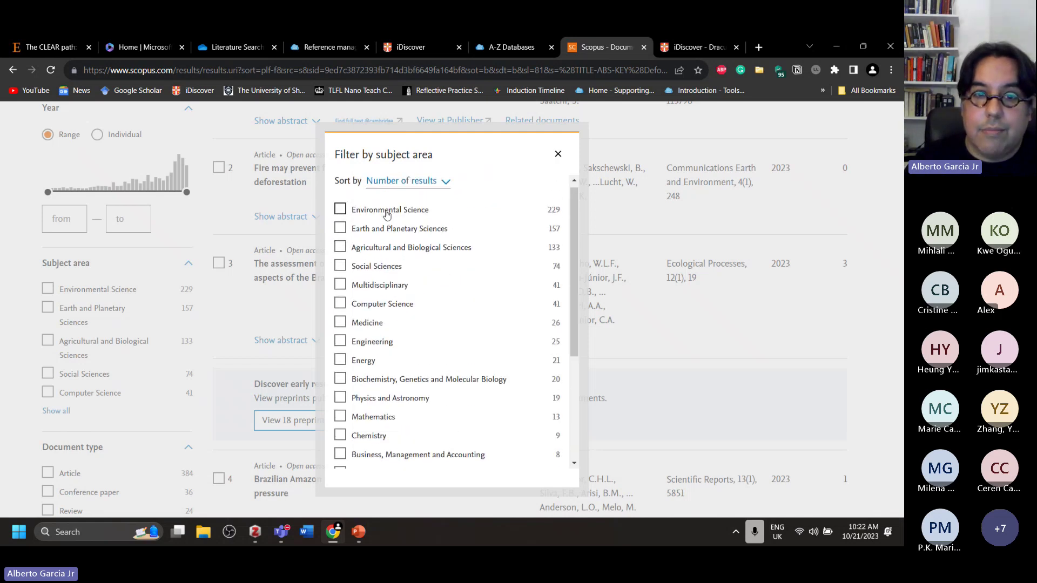
{"action": "left_click", "coordinate": [340, 210]}
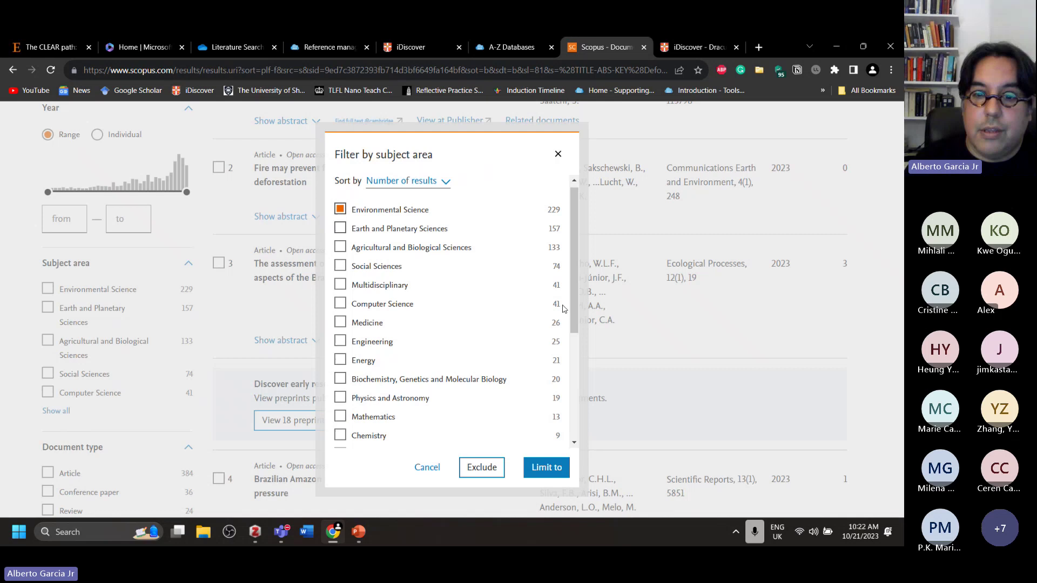
{"action": "left_click", "coordinate": [545, 468]}
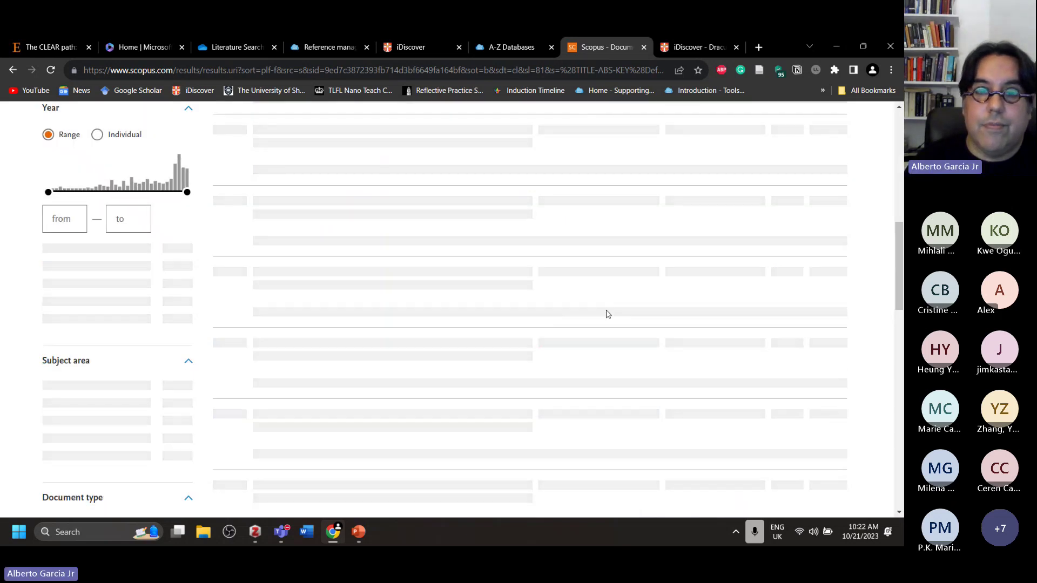
{"action": "scroll", "coordinate": [897, 292], "scroll_direction": "up", "scroll_amount": 5}
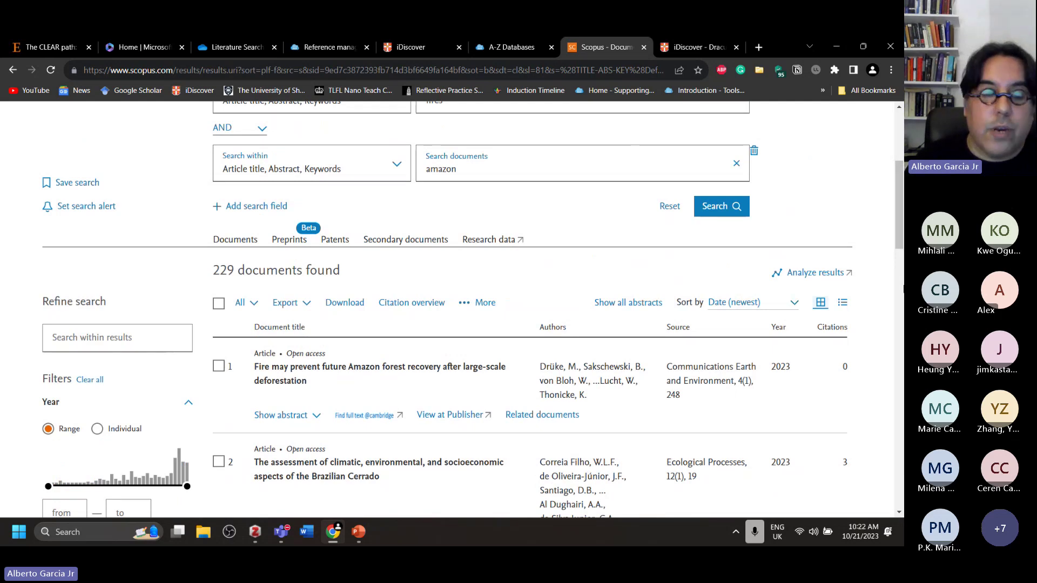
Set the publication year range filter to 2012–2023
{"action": "scroll", "coordinate": [453, 293], "scroll_direction": "down", "scroll_amount": 3}
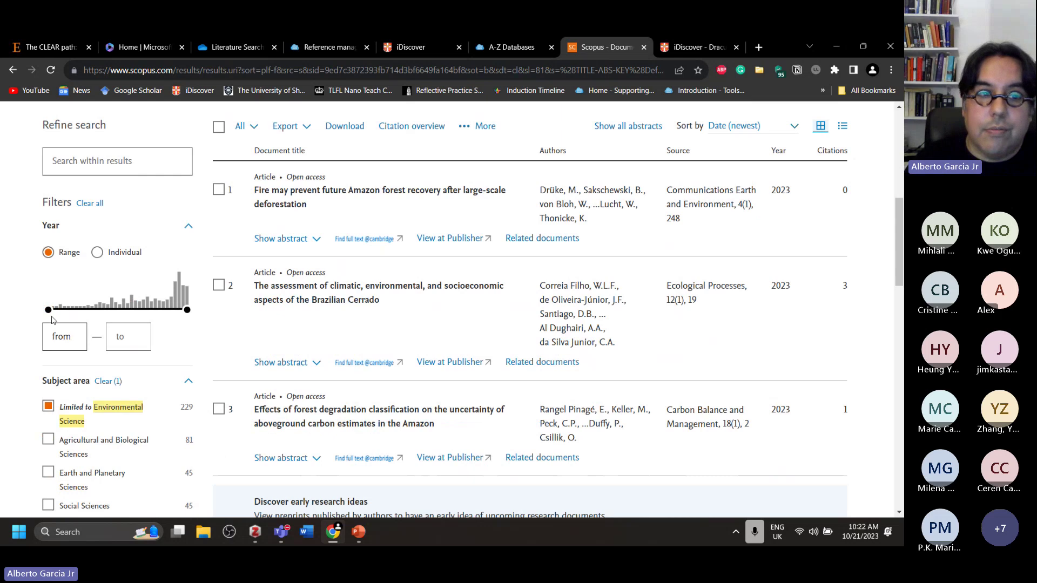
{"action": "left_click", "coordinate": [48, 311]}
{"action": "left_click_drag", "start_coordinate": [48, 312], "coordinate": [139, 312]}
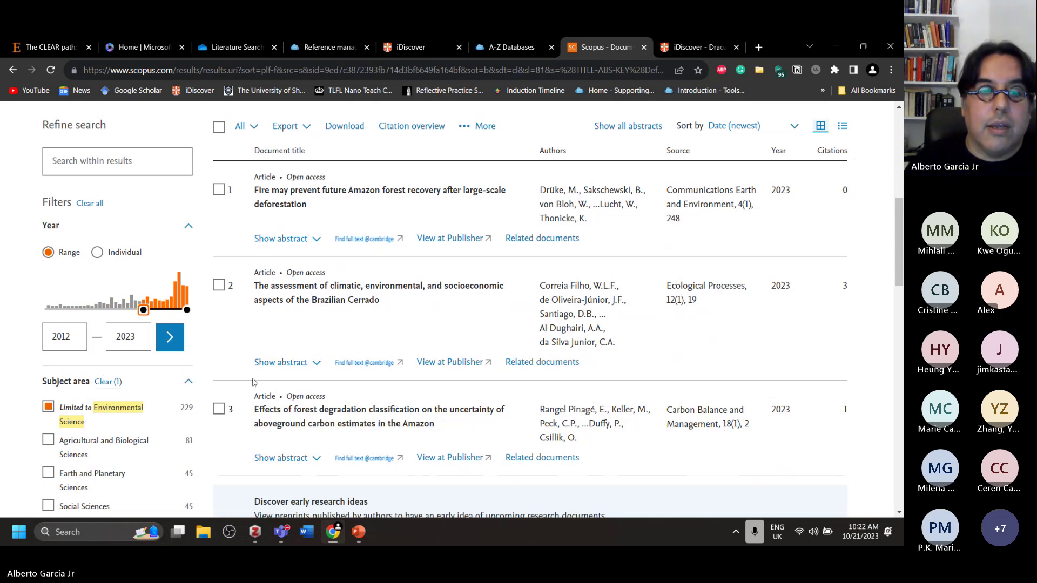
Select Article as the document type in the result filters
{"action": "scroll", "coordinate": [164, 403], "scroll_direction": "down", "scroll_amount": 15}
{"action": "scroll", "coordinate": [162, 400], "scroll_direction": "up", "scroll_amount": 7}
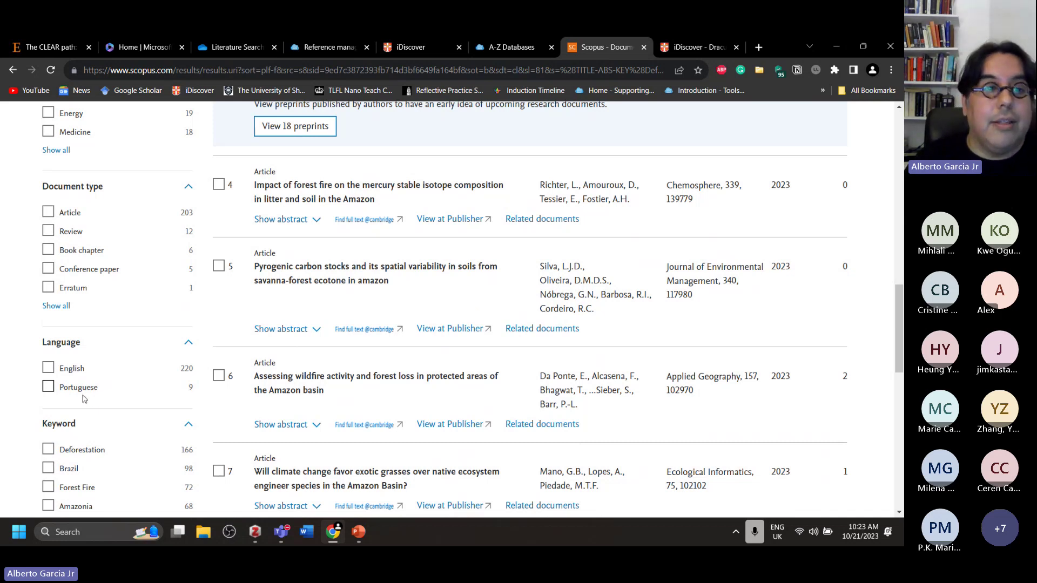
{"action": "scroll", "coordinate": [83, 399], "scroll_direction": "up", "scroll_amount": 1}
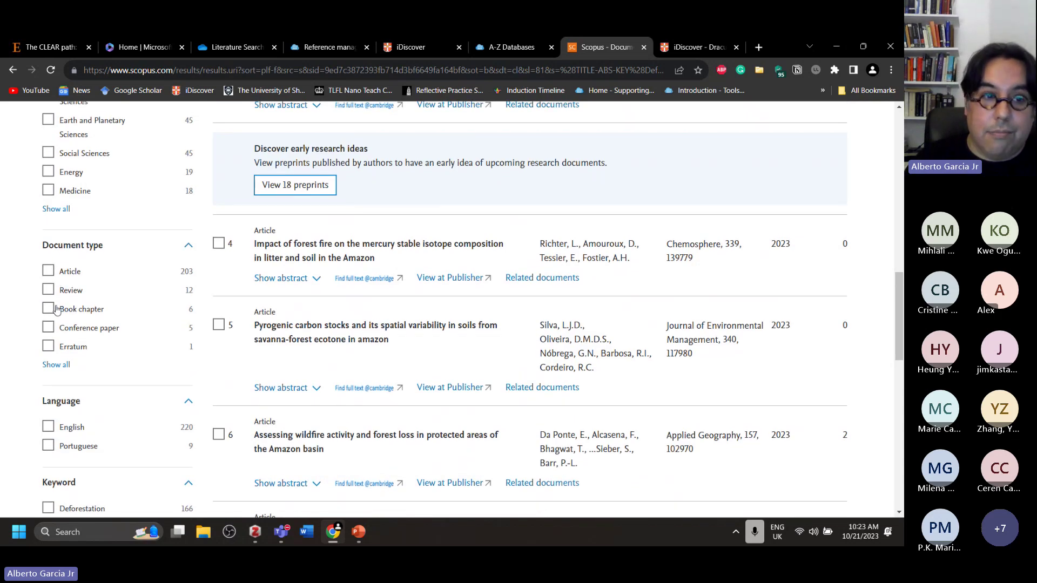
{"action": "left_click", "coordinate": [48, 271]}
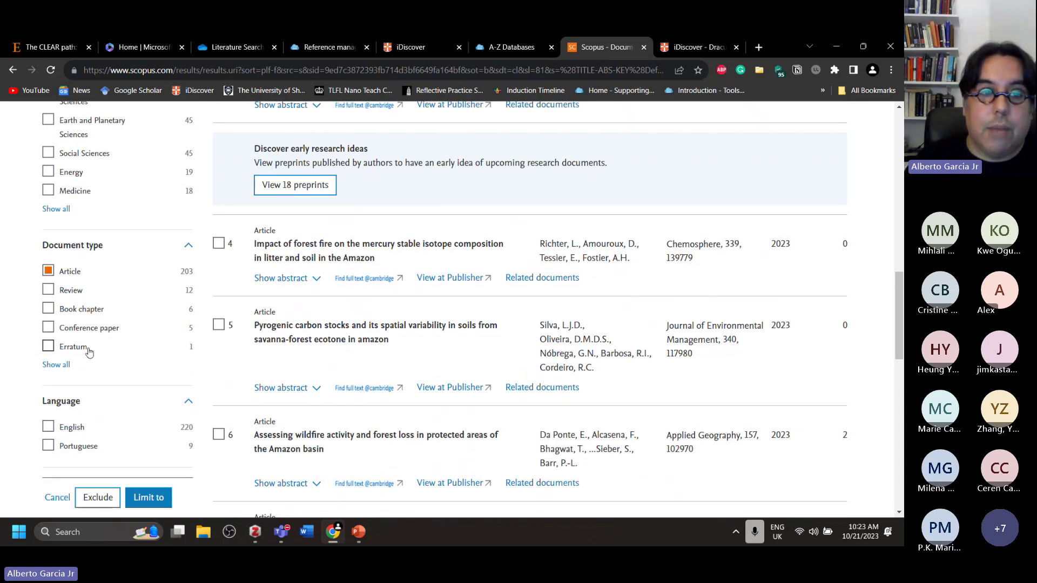
{"action": "scroll", "coordinate": [85, 341], "scroll_direction": "down", "scroll_amount": 6}
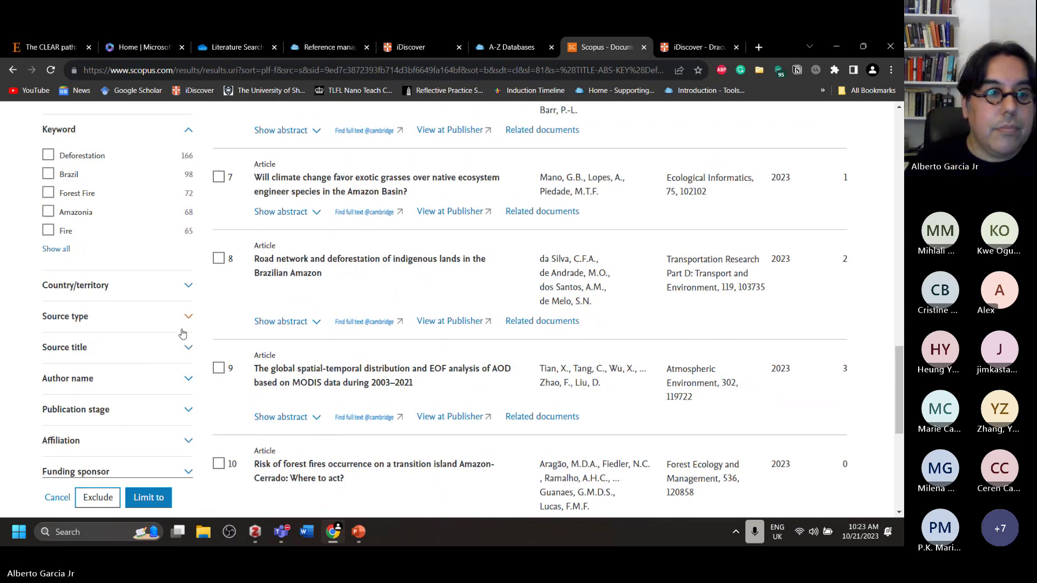
{"action": "left_click", "coordinate": [160, 497]}
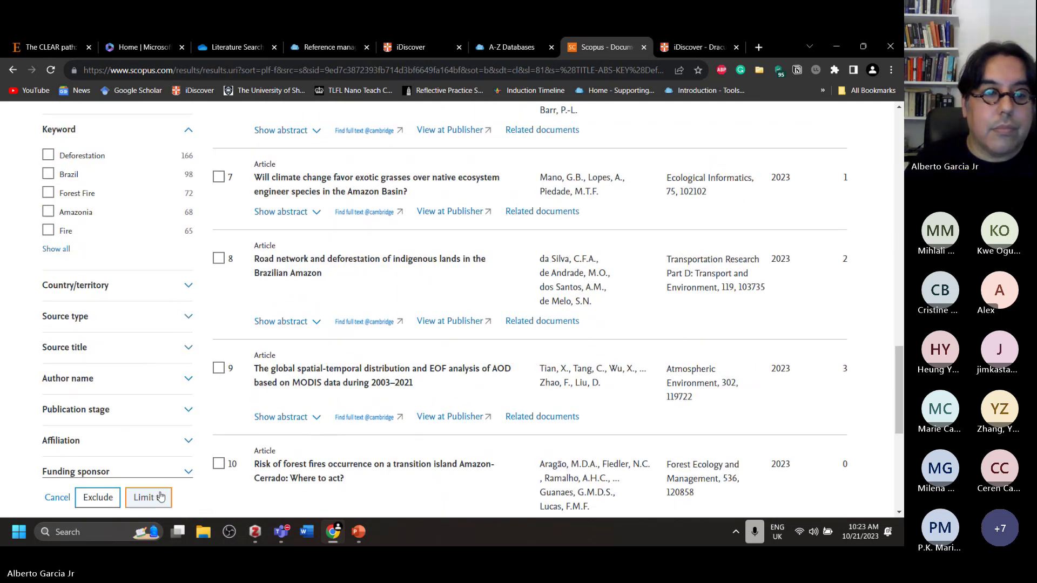
Examine the filter options for affiliation and funding sponsor, collapsing each list after viewing it
{"action": "left_click", "coordinate": [186, 441]}
{"action": "scroll", "coordinate": [186, 389], "scroll_direction": "down", "scroll_amount": 3}
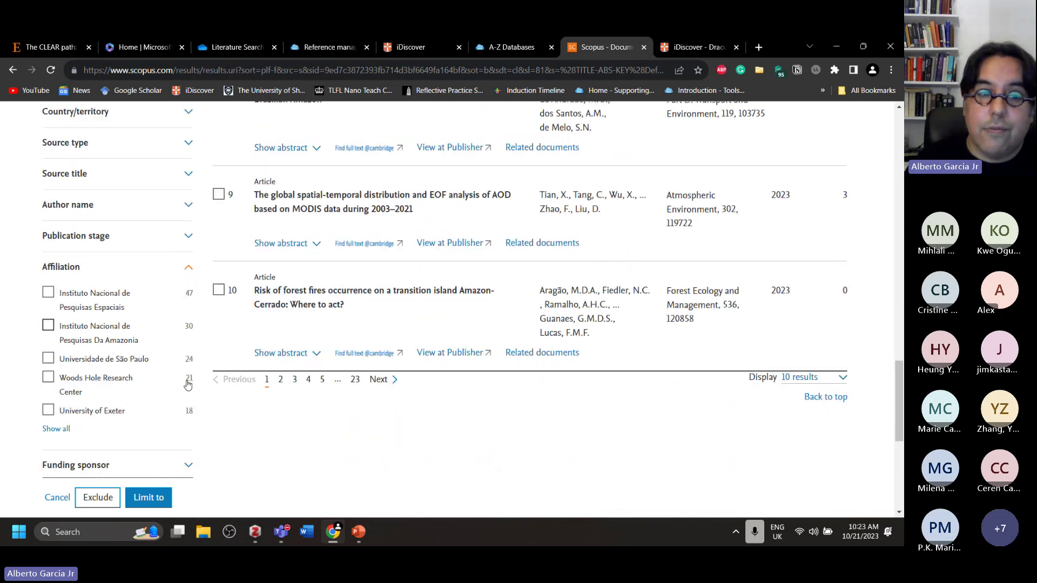
{"action": "left_click", "coordinate": [189, 269]}
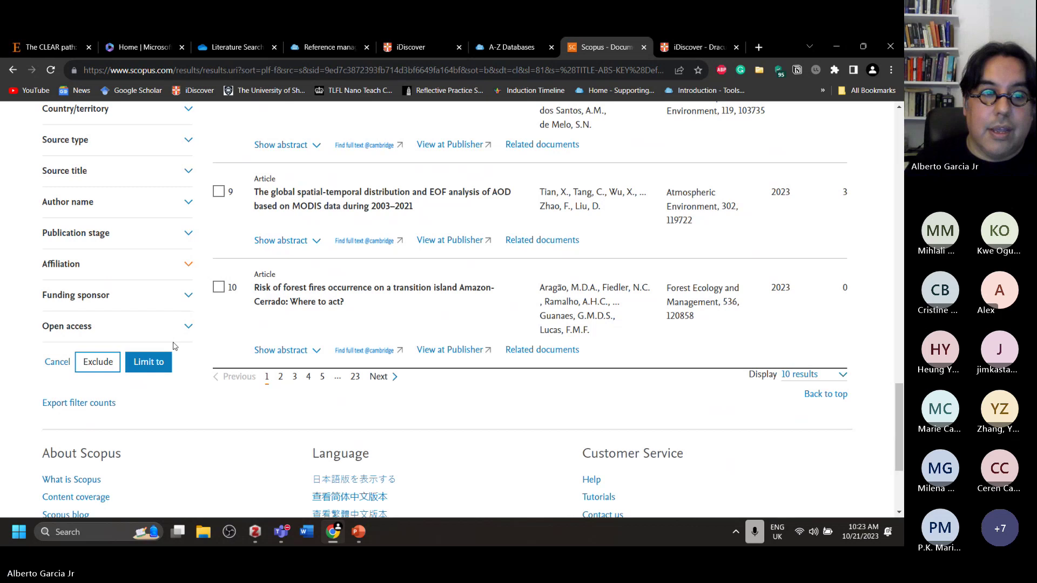
{"action": "left_click", "coordinate": [188, 297]}
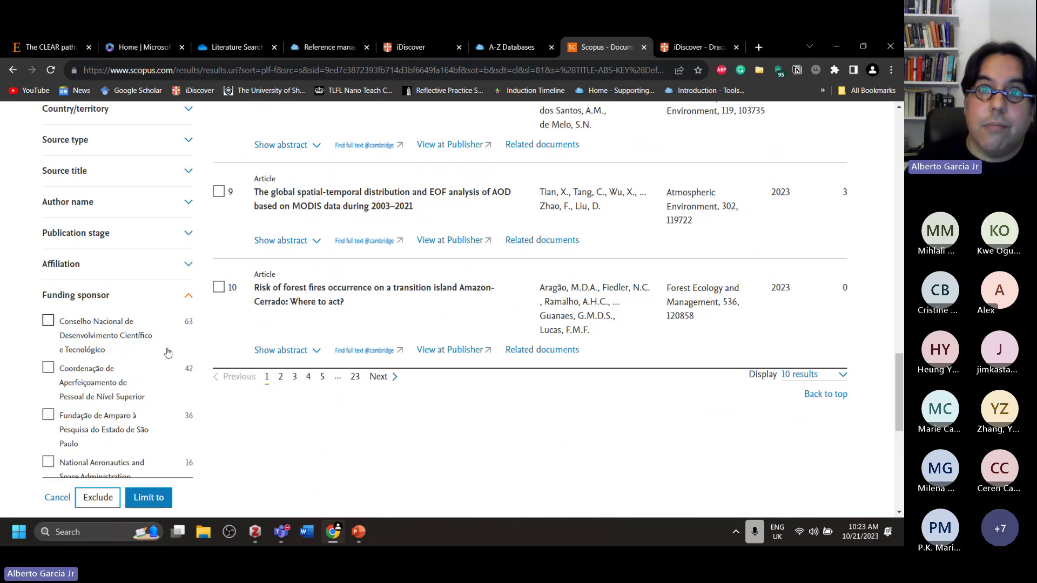
{"action": "scroll", "coordinate": [167, 353], "scroll_direction": "down", "scroll_amount": 2}
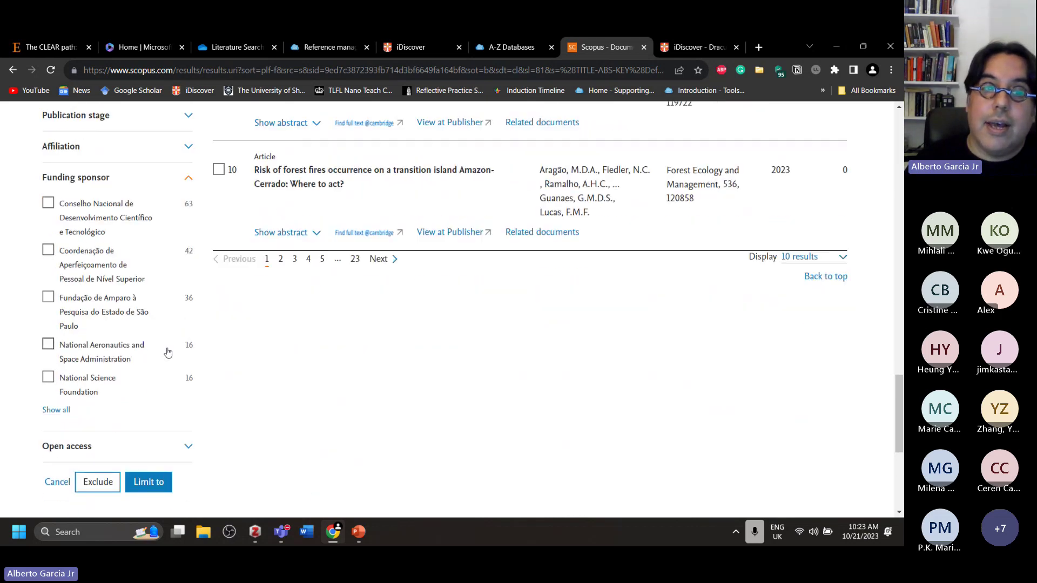
{"action": "scroll", "coordinate": [168, 353], "scroll_direction": "up", "scroll_amount": 1}
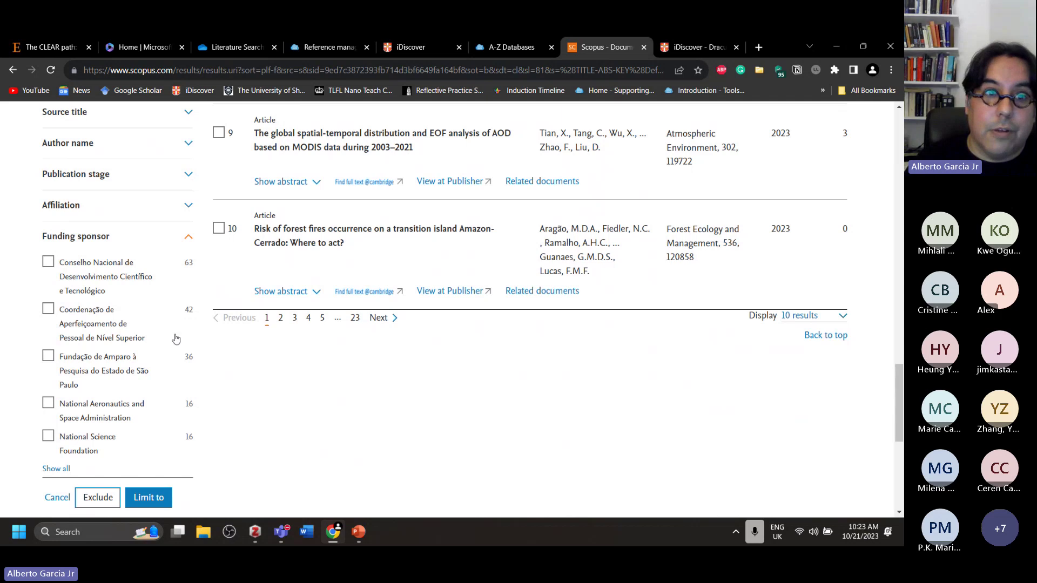
{"action": "left_click", "coordinate": [188, 239]}
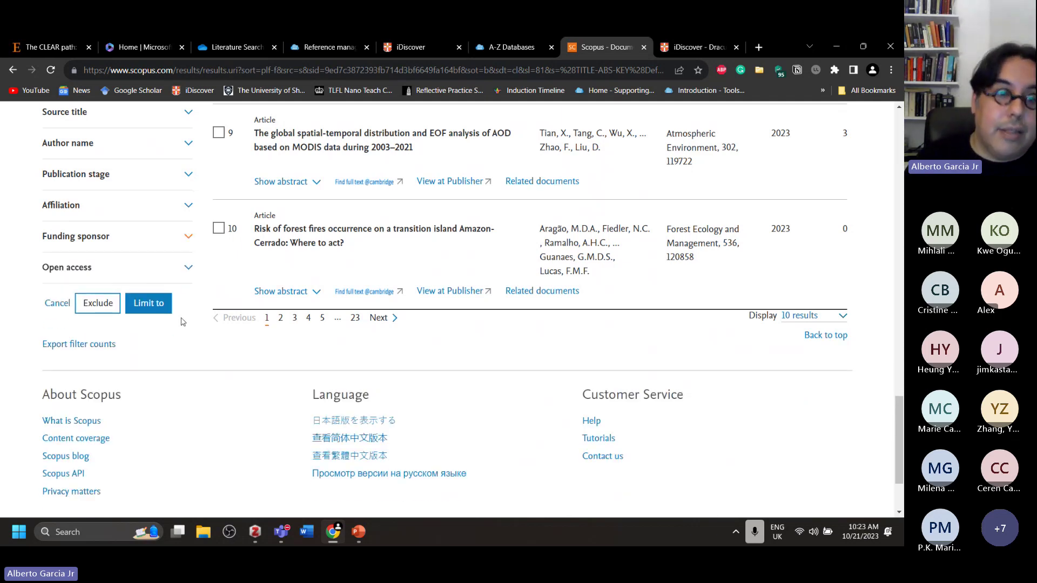
Apply the Article document-type limit to the search results
{"action": "left_click", "coordinate": [149, 305]}
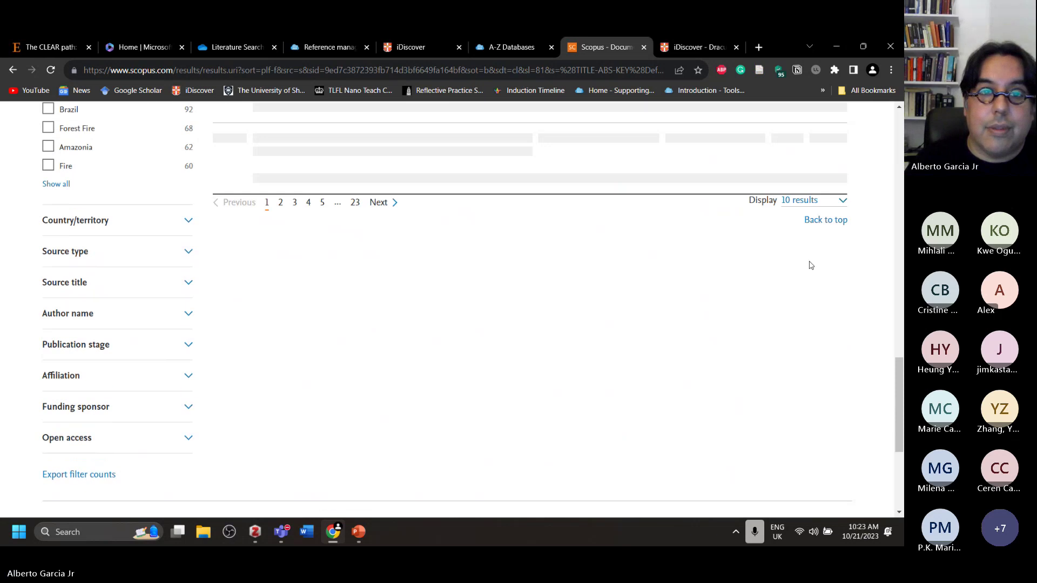
{"action": "scroll", "coordinate": [840, 311], "scroll_direction": "up", "scroll_amount": 5}
{"action": "scroll", "coordinate": [840, 311], "scroll_direction": "up", "scroll_amount": 10}
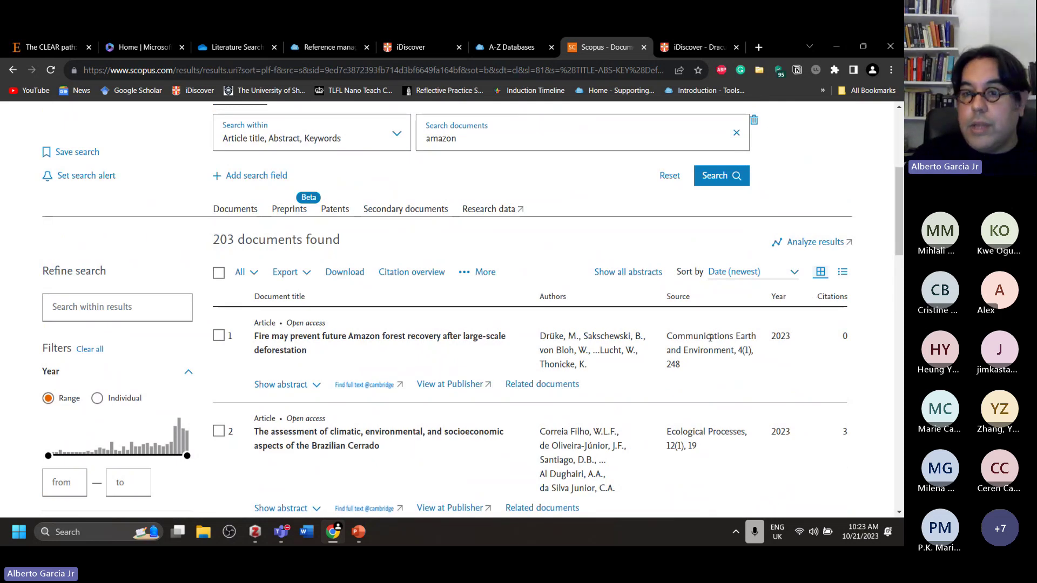
Set the operator between the first two search terms to OR and replace the second term with "logging"
{"action": "scroll", "coordinate": [702, 337], "scroll_direction": "up", "scroll_amount": 3}
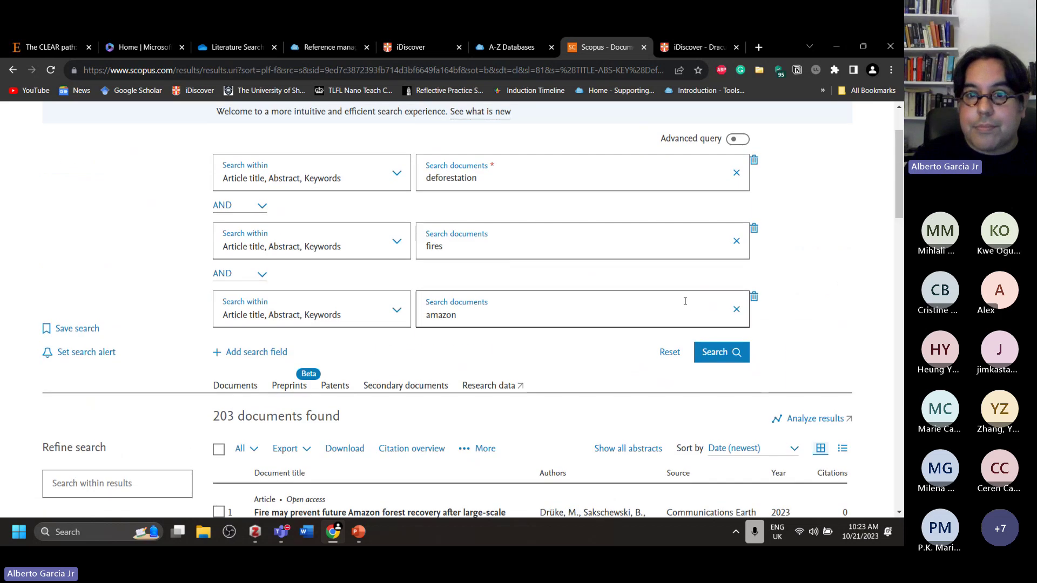
{"action": "scroll", "coordinate": [619, 354], "scroll_direction": "up", "scroll_amount": 1}
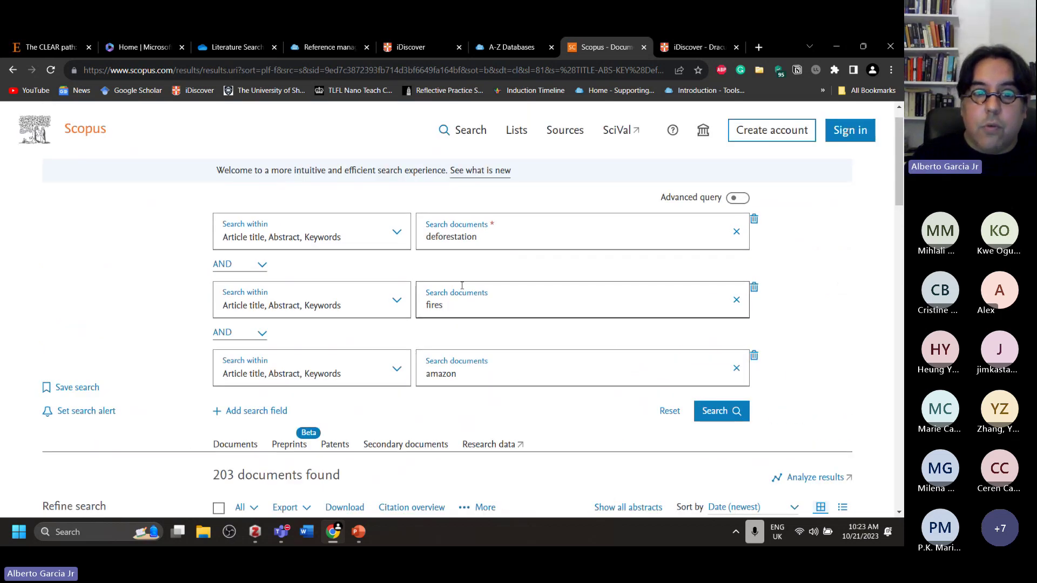
{"action": "left_click", "coordinate": [258, 265]}
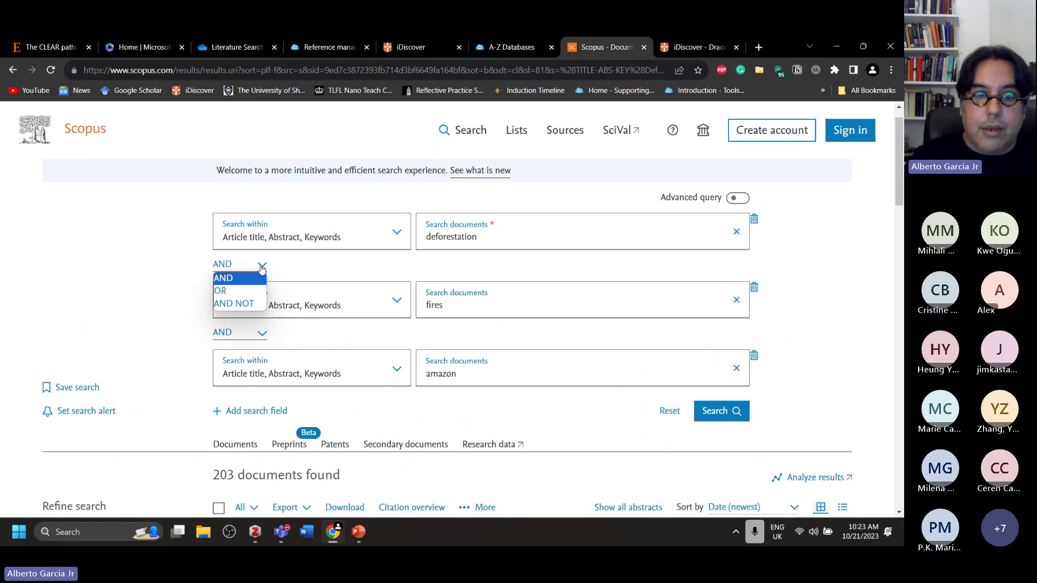
{"action": "left_click", "coordinate": [232, 291]}
{"action": "left_click", "coordinate": [443, 305]}
{"action": "key", "text": "BackSpace"}
{"action": "key", "text": "BackSpace"}
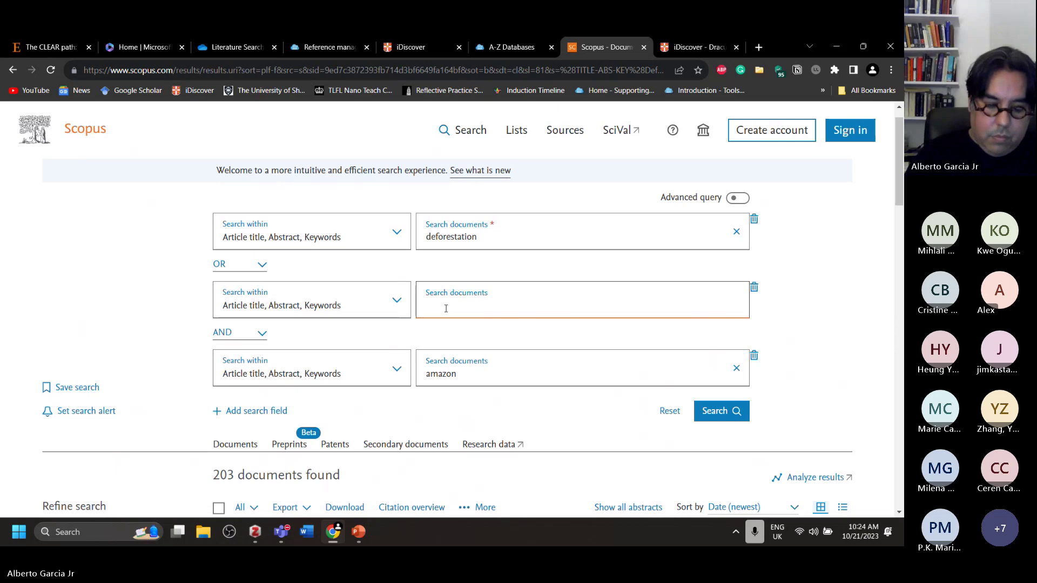
{"action": "type", "text": "logging"}
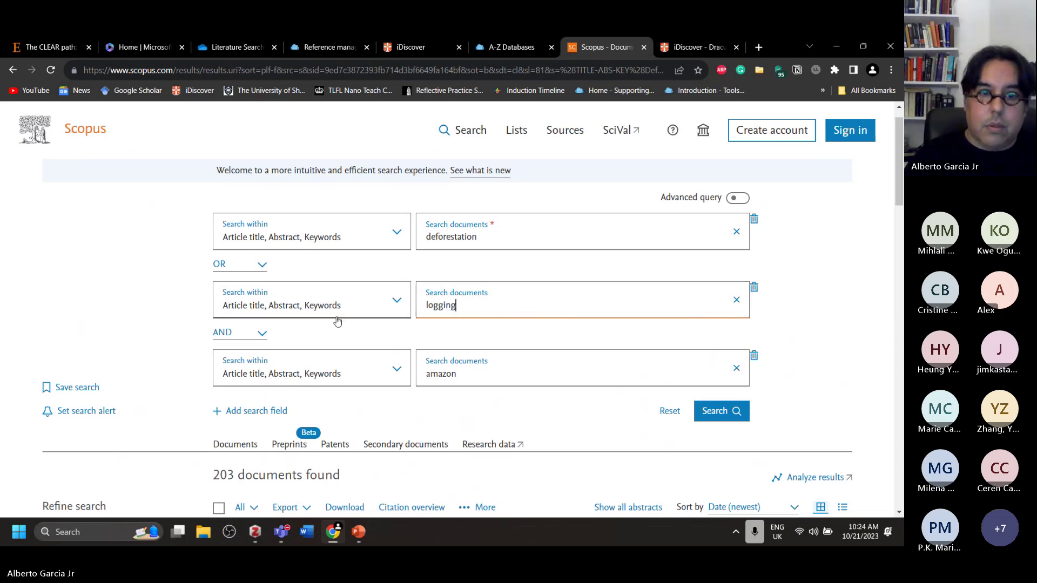
Replace the third search term with "fires"
{"action": "left_click", "coordinate": [462, 374]}
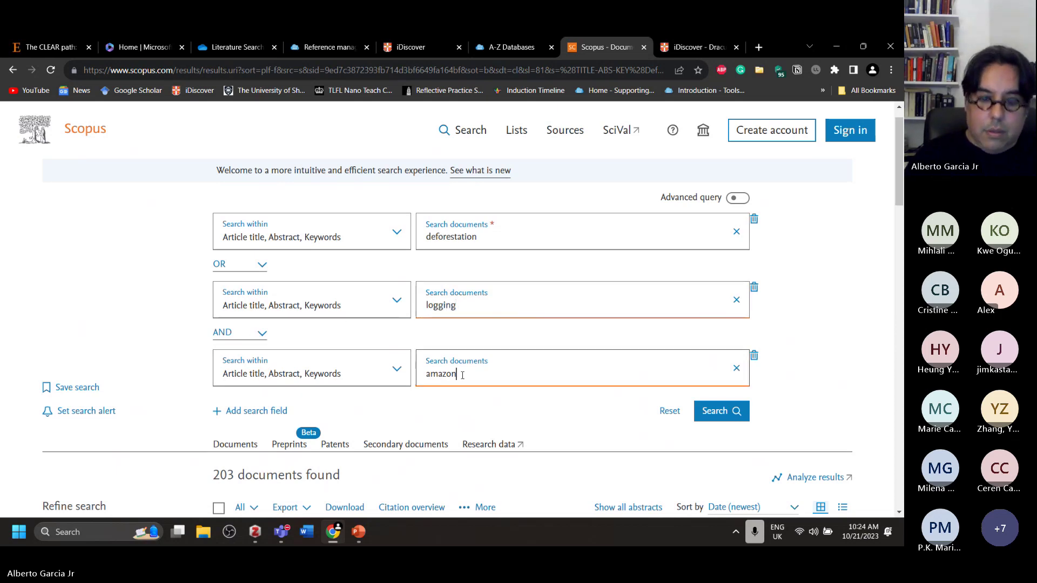
{"action": "key", "text": "BackSpace"}
{"action": "key", "text": "BackSpace"}
{"action": "key", "text": "BackSpace"}
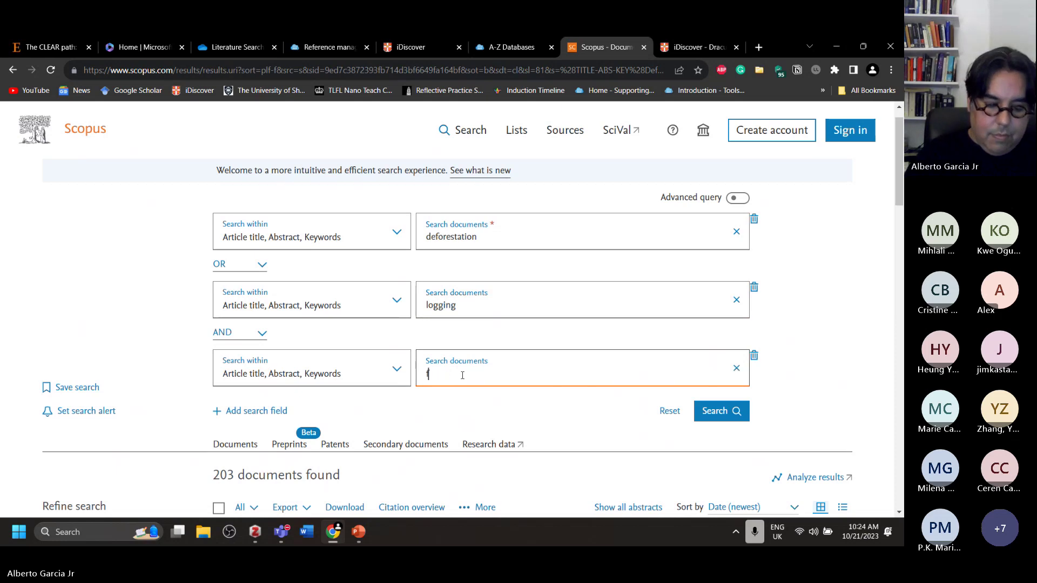
{"action": "type", "text": "fires"}
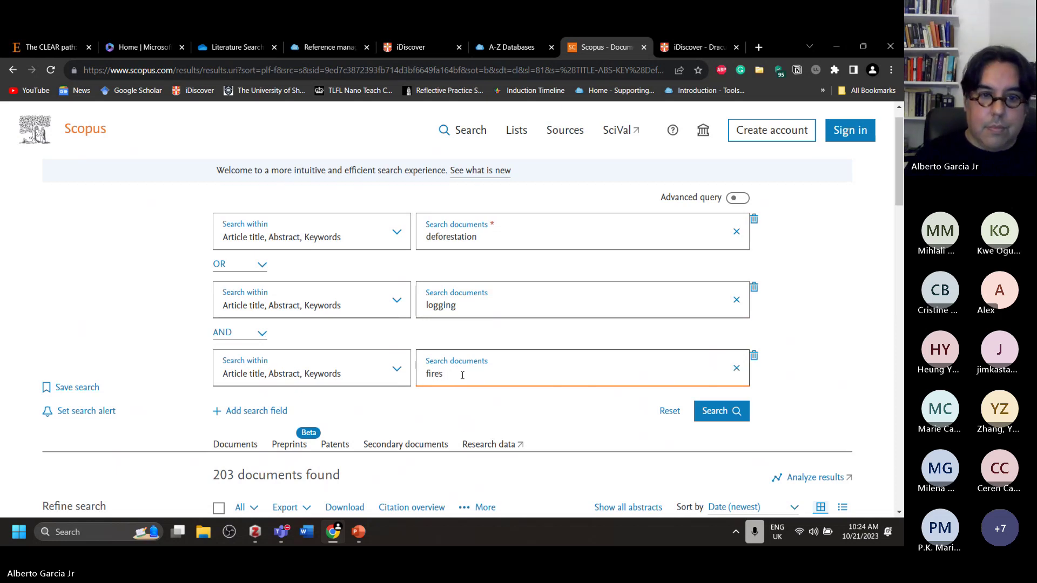
Add a fourth search field containing "Amazon", joined with AND, and run the search
{"action": "left_click", "coordinate": [250, 411]}
{"action": "left_click", "coordinate": [438, 446]}
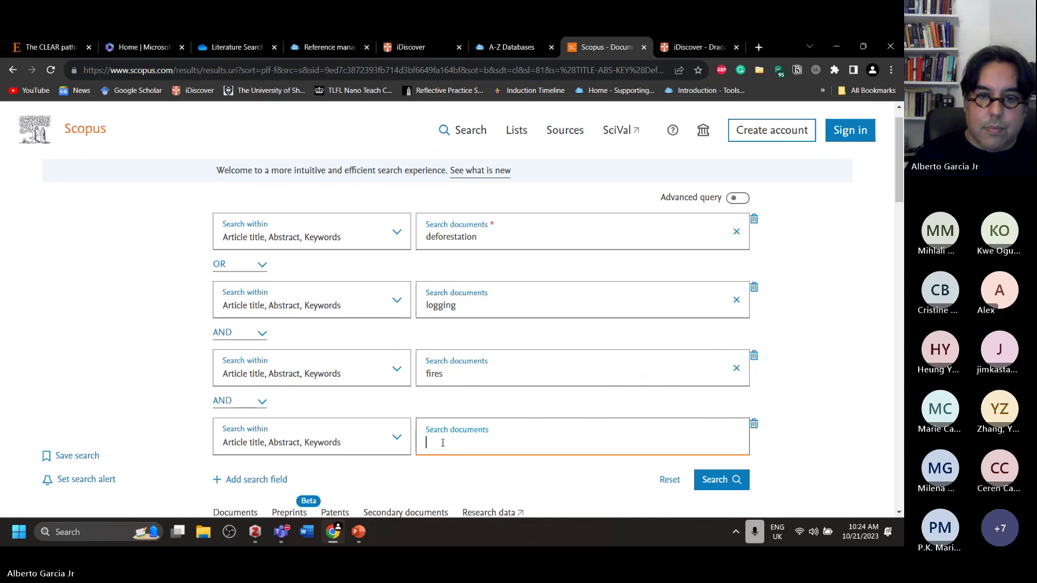
{"action": "type", "text": "Amazon"}
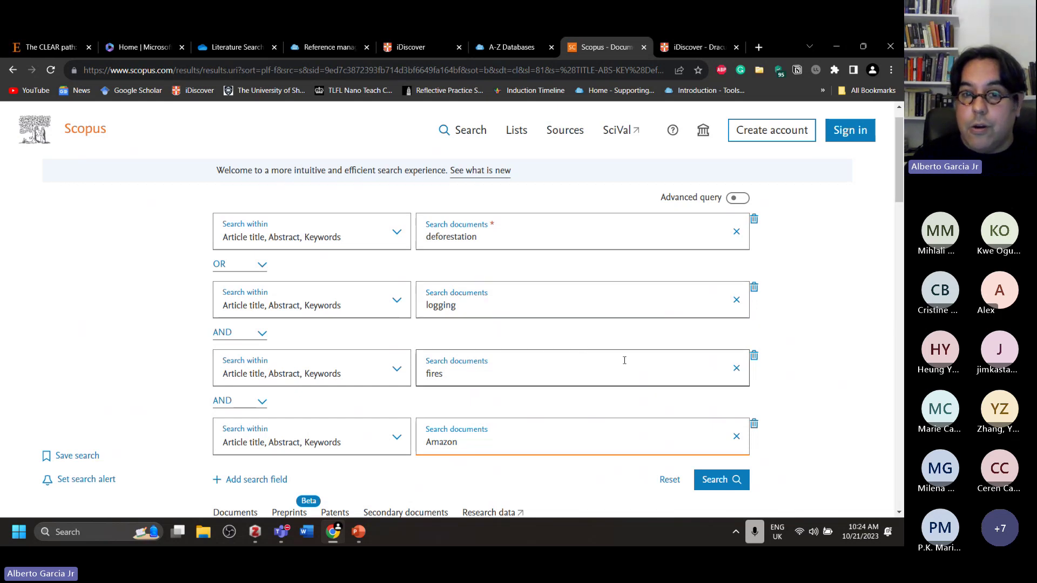
{"action": "left_click", "coordinate": [718, 482]}
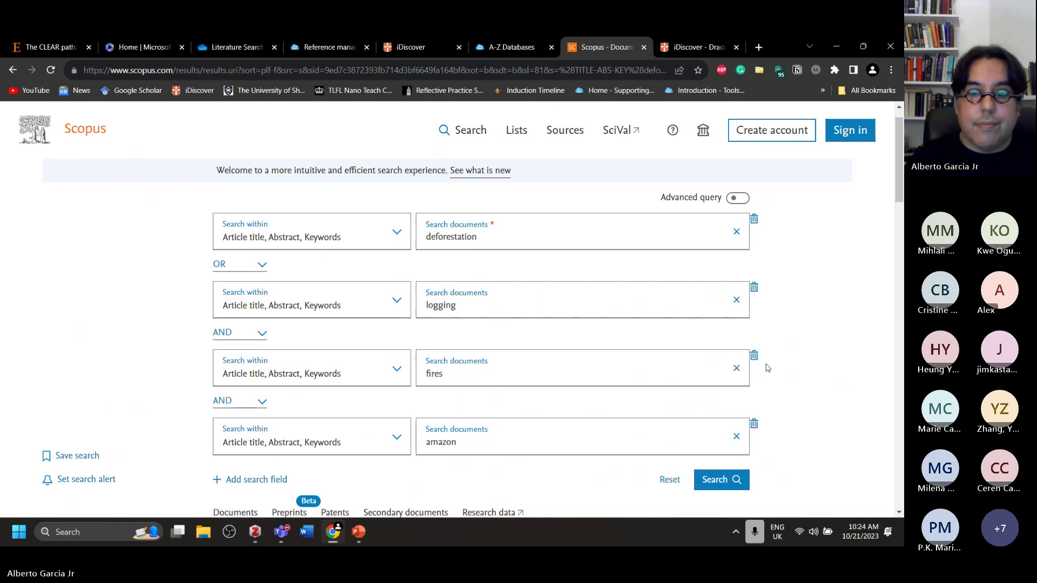
{"action": "scroll", "coordinate": [767, 368], "scroll_direction": "down", "scroll_amount": 5}
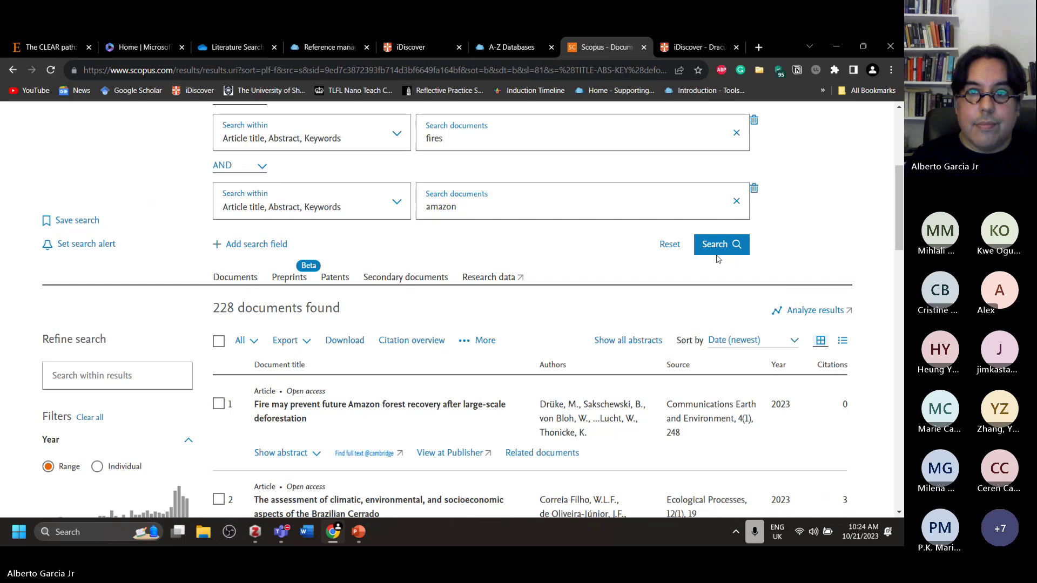
{"action": "left_click", "coordinate": [718, 248]}
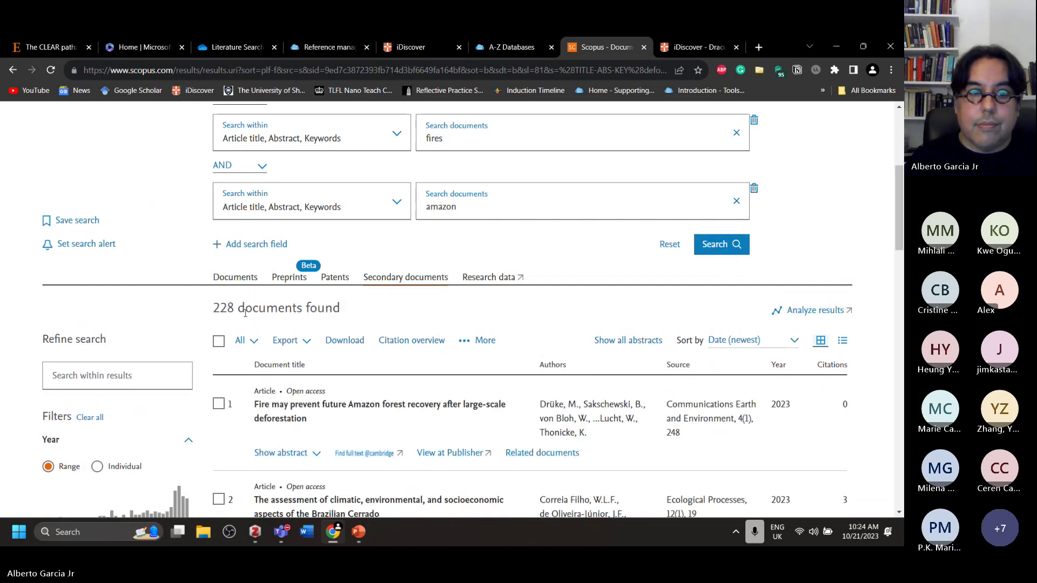
Remove the Environmental Science subject-area limit and the Article document-type limit, and apply the change to the results
{"action": "scroll", "coordinate": [185, 398], "scroll_direction": "down", "scroll_amount": 6}
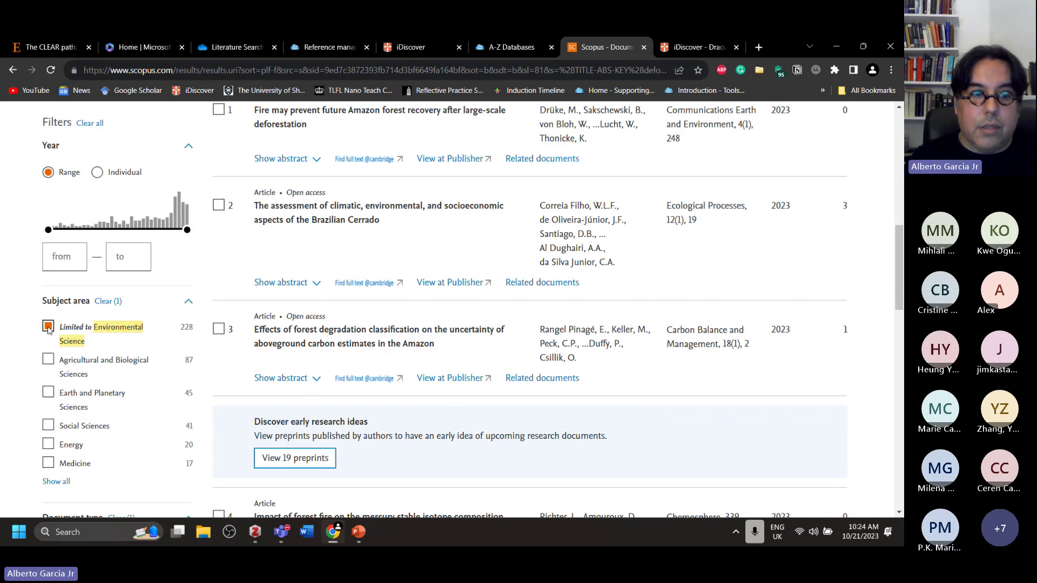
{"action": "left_click", "coordinate": [48, 327]}
{"action": "scroll", "coordinate": [131, 420], "scroll_direction": "down", "scroll_amount": 6}
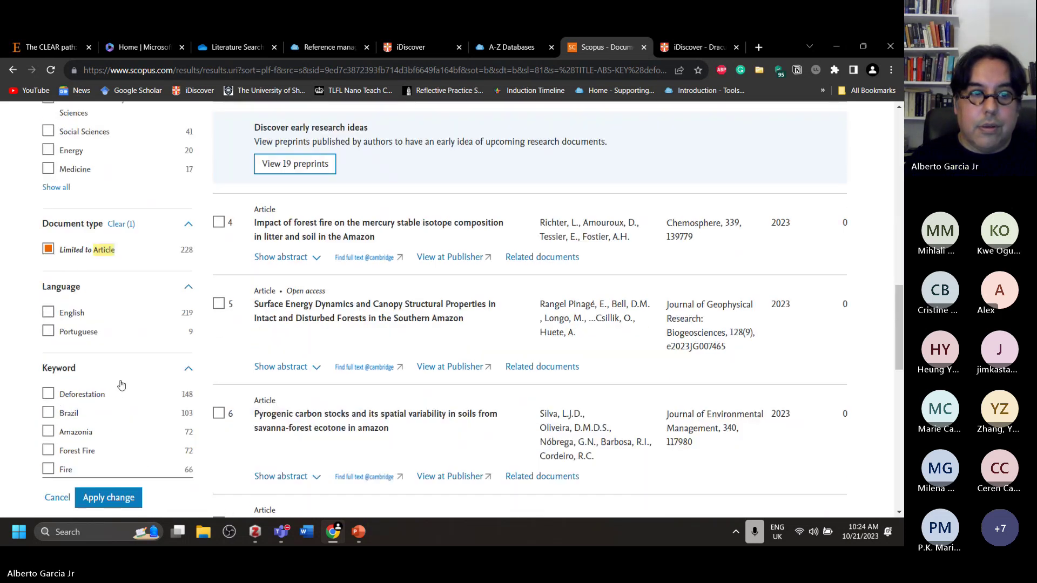
{"action": "left_click", "coordinate": [49, 249]}
{"action": "scroll", "coordinate": [100, 354], "scroll_direction": "down", "scroll_amount": 6}
{"action": "scroll", "coordinate": [103, 373], "scroll_direction": "down", "scroll_amount": 5}
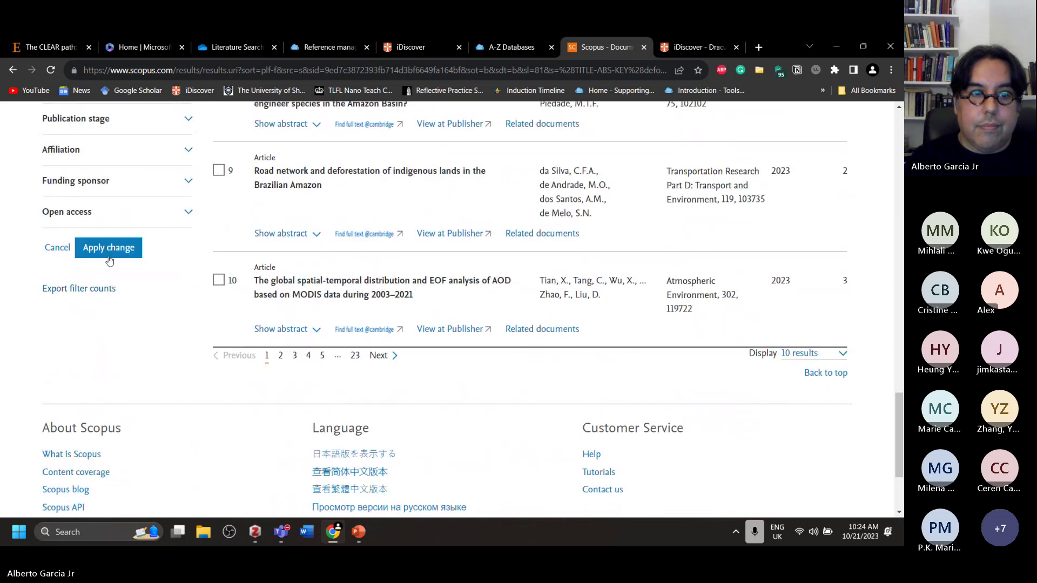
{"action": "left_click", "coordinate": [108, 246]}
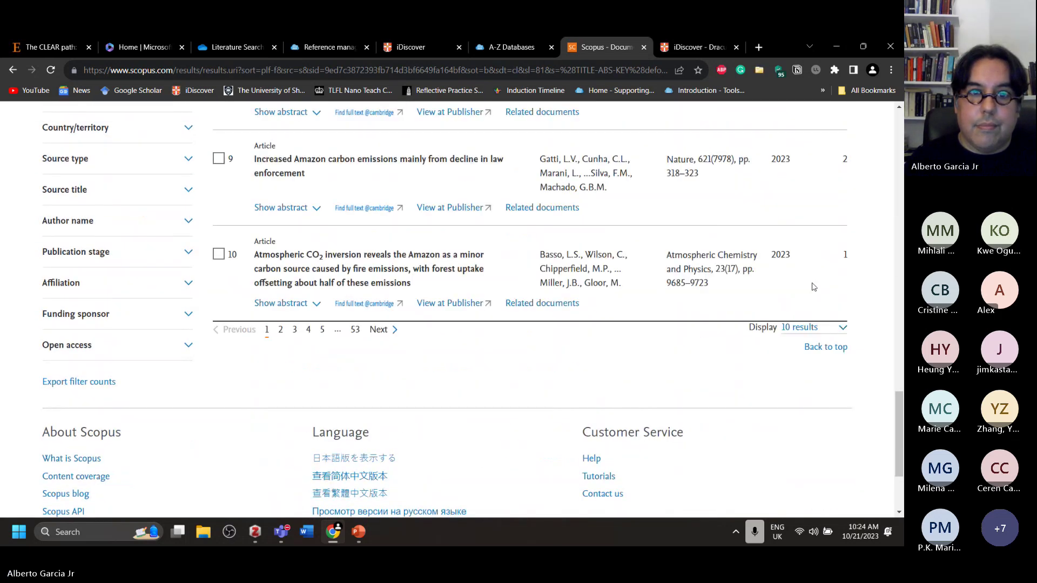
Open the analysis of the search results and examine the yearly document counts in the table and chart
{"action": "scroll", "coordinate": [810, 286], "scroll_direction": "up", "scroll_amount": 15}
{"action": "scroll", "coordinate": [813, 287], "scroll_direction": "up", "scroll_amount": 3}
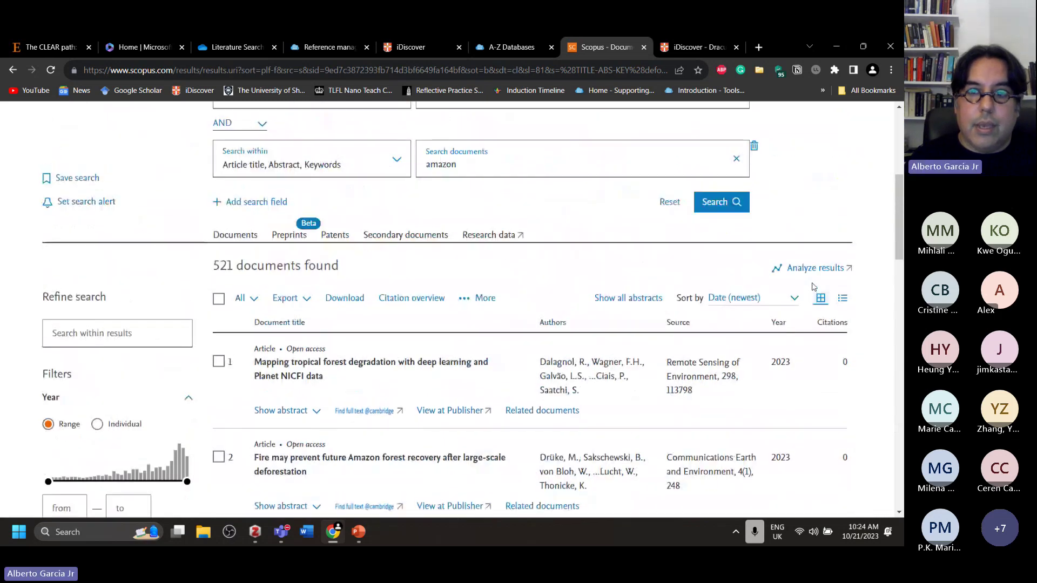
{"action": "scroll", "coordinate": [827, 244], "scroll_direction": "up", "scroll_amount": 1}
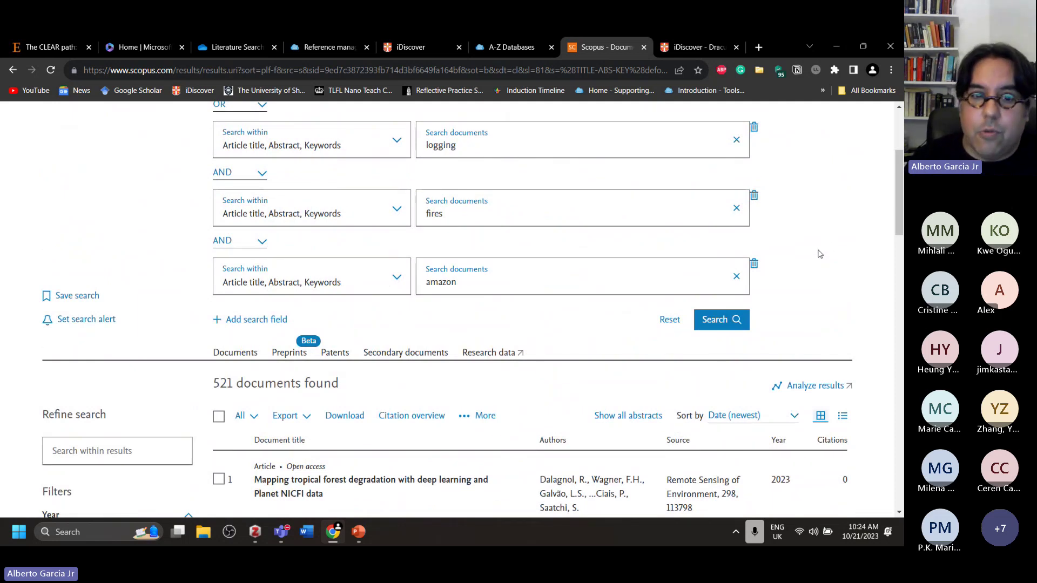
{"action": "scroll", "coordinate": [819, 254], "scroll_direction": "down", "scroll_amount": 2}
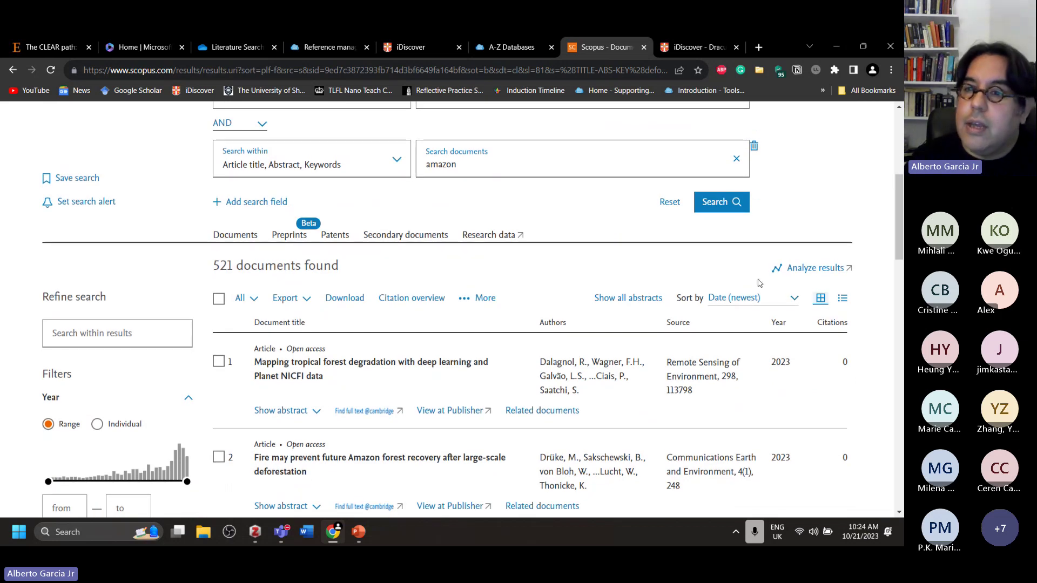
{"action": "left_click", "coordinate": [810, 274]}
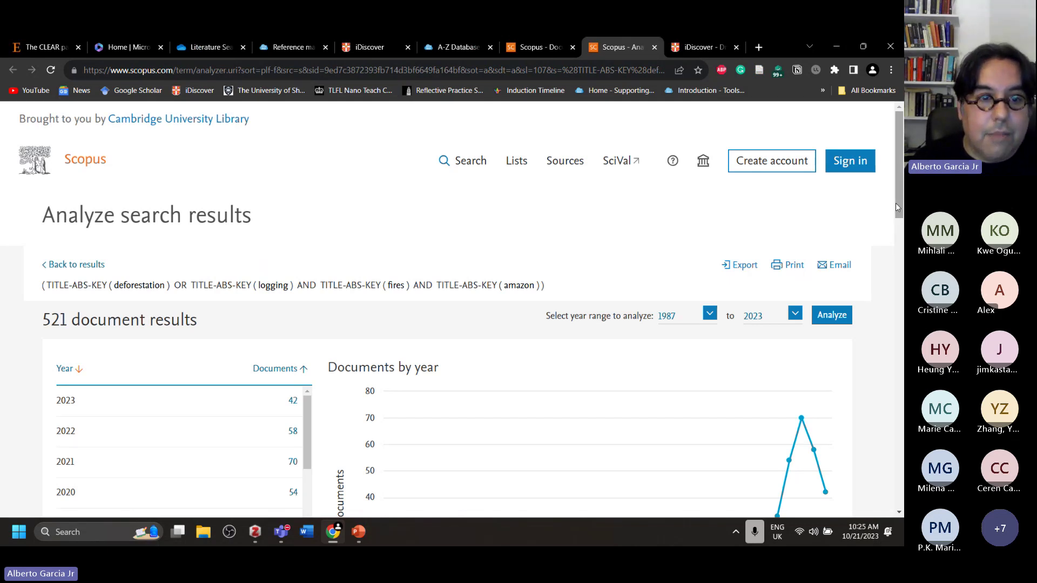
{"action": "left_click_drag", "start_coordinate": [895, 204], "coordinate": [898, 242]}
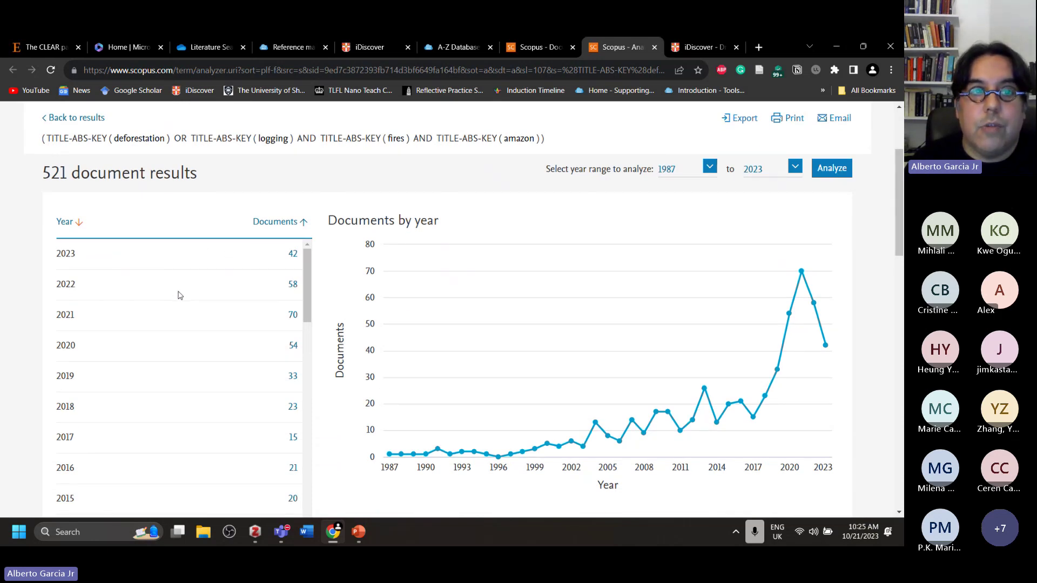
{"action": "scroll", "coordinate": [181, 301], "scroll_direction": "down", "scroll_amount": 2}
{"action": "mouse_move", "coordinate": [826, 341]}
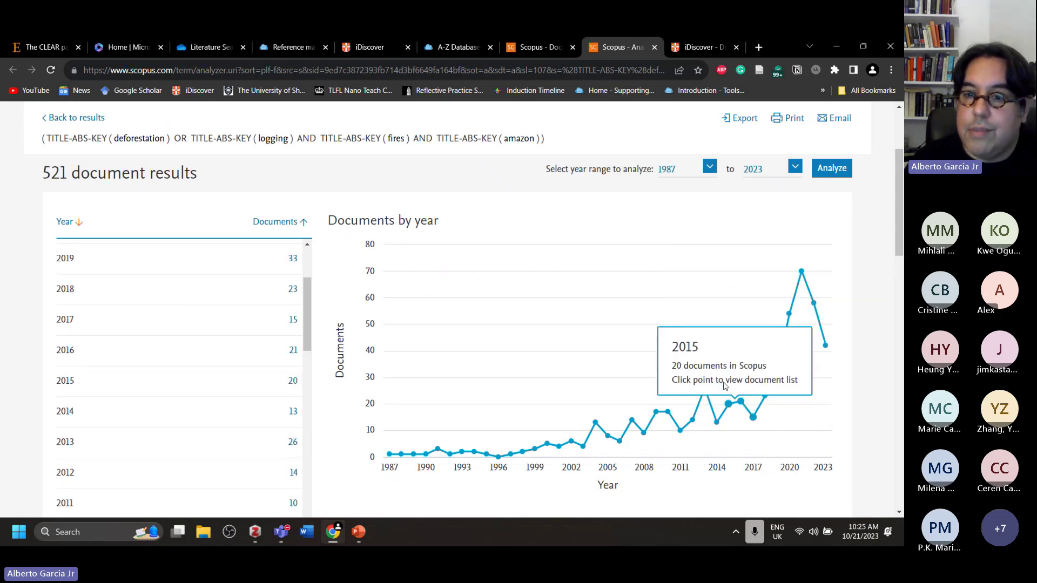
{"action": "mouse_move", "coordinate": [704, 389]}
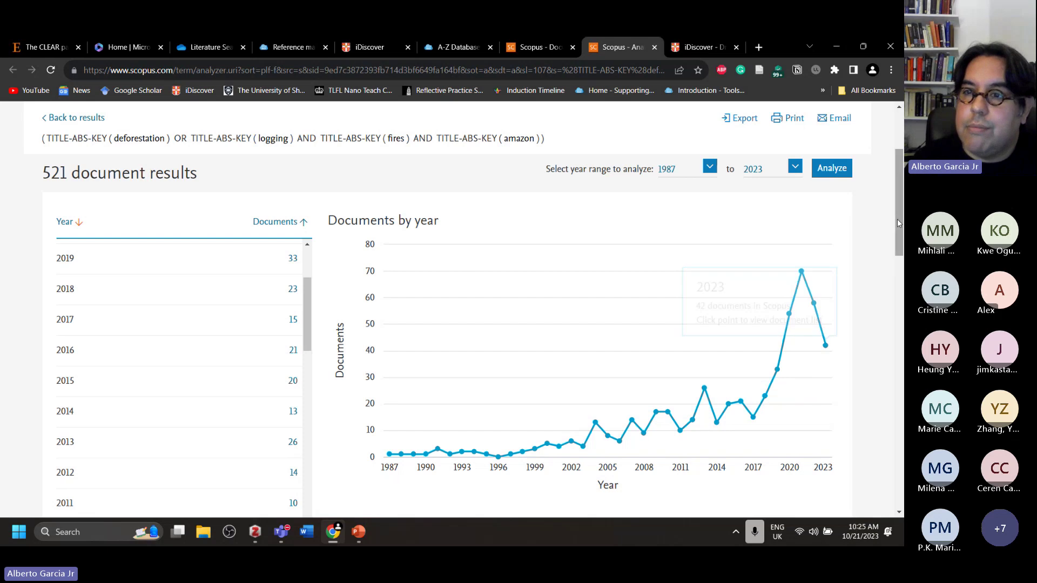
Open the detailed breakdown of documents by subject area in the results analysis
{"action": "left_click_drag", "start_coordinate": [899, 231], "coordinate": [901, 363]}
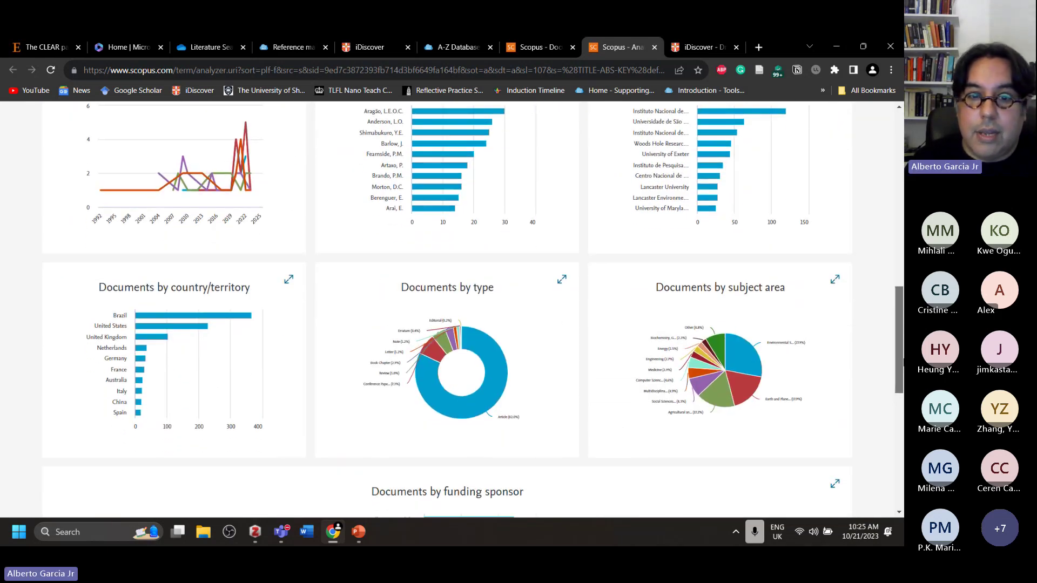
{"action": "left_click", "coordinate": [674, 316]}
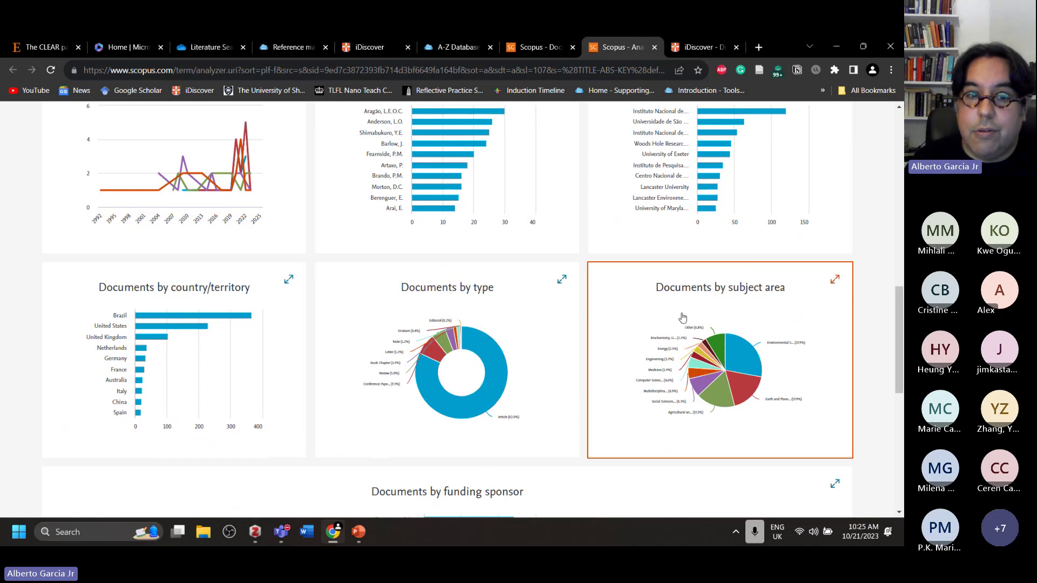
{"action": "scroll", "coordinate": [886, 213], "scroll_direction": "down", "scroll_amount": 3}
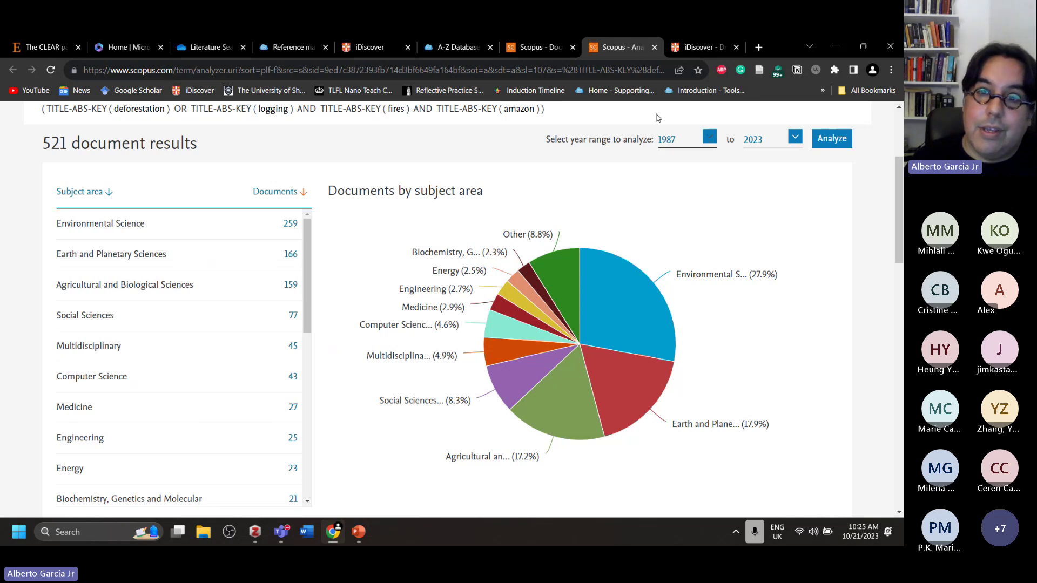
Set the start of the analysed year range to 2000 and rerun the analysis of the results
{"action": "left_click", "coordinate": [710, 140]}
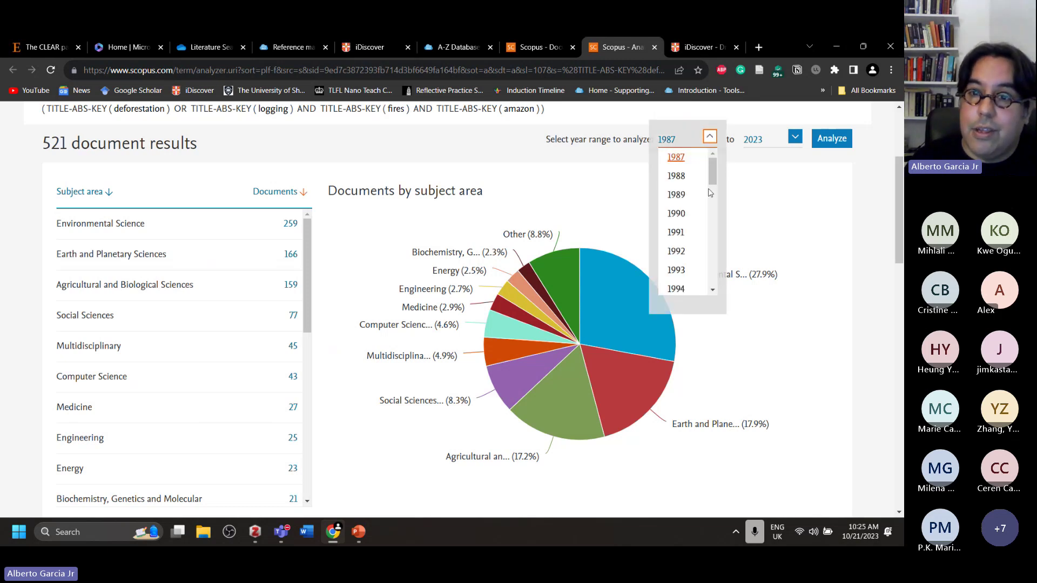
{"action": "scroll", "coordinate": [702, 216], "scroll_direction": "down", "scroll_amount": 3}
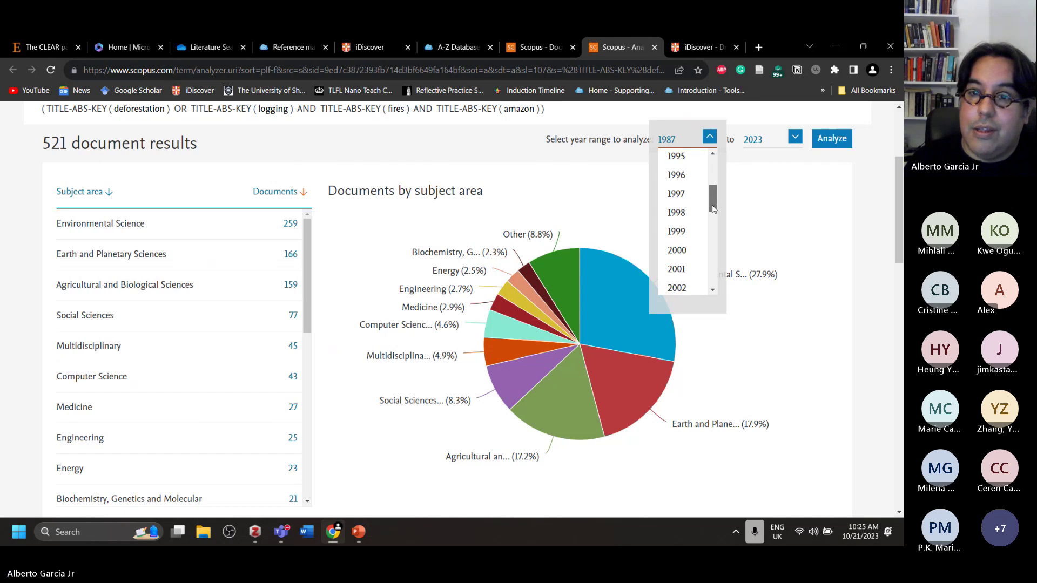
{"action": "left_click", "coordinate": [679, 251]}
{"action": "left_click", "coordinate": [830, 140]}
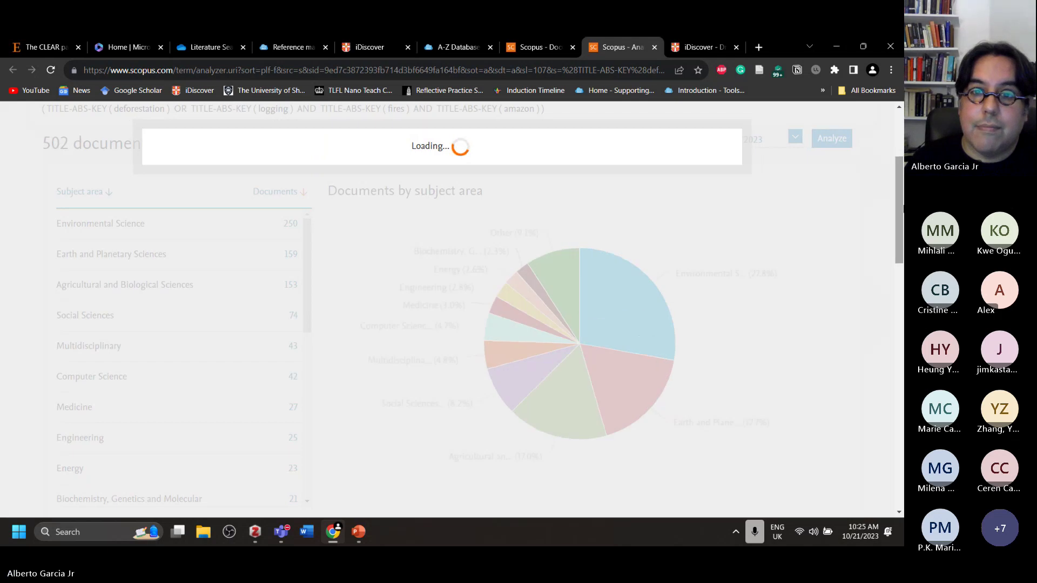
{"action": "scroll", "coordinate": [874, 249], "scroll_direction": "down", "scroll_amount": 3}
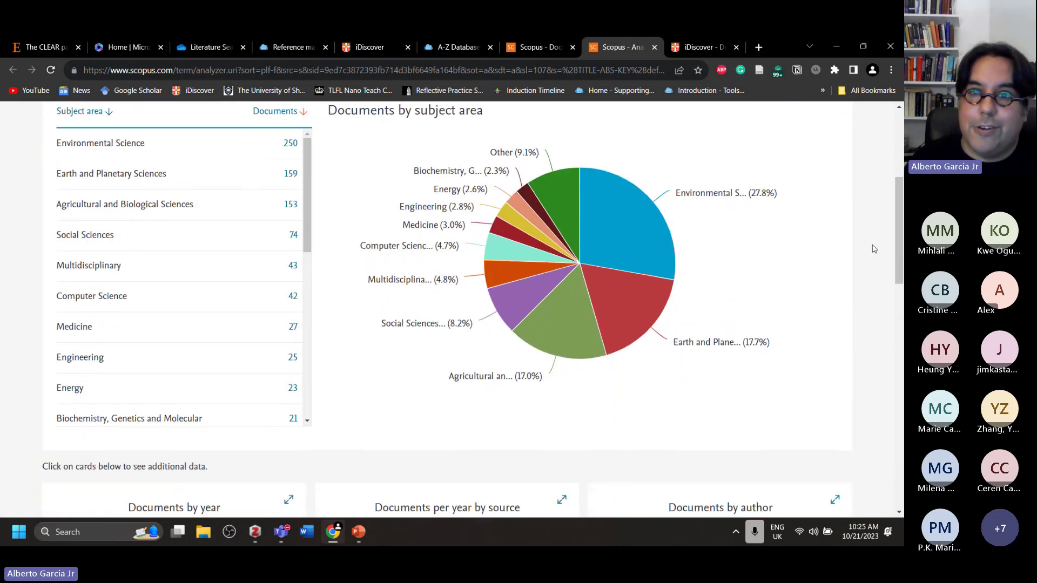
{"action": "scroll", "coordinate": [874, 249], "scroll_direction": "up", "scroll_amount": 6}
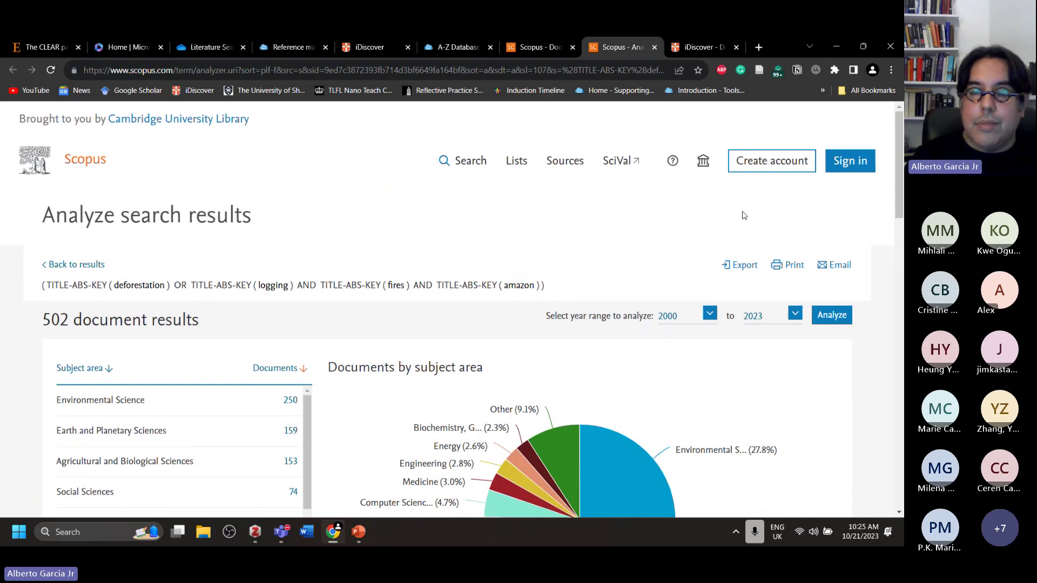
Close the results analysis and check which file types and reference managers the search results can be exported to
{"action": "left_click", "coordinate": [654, 48]}
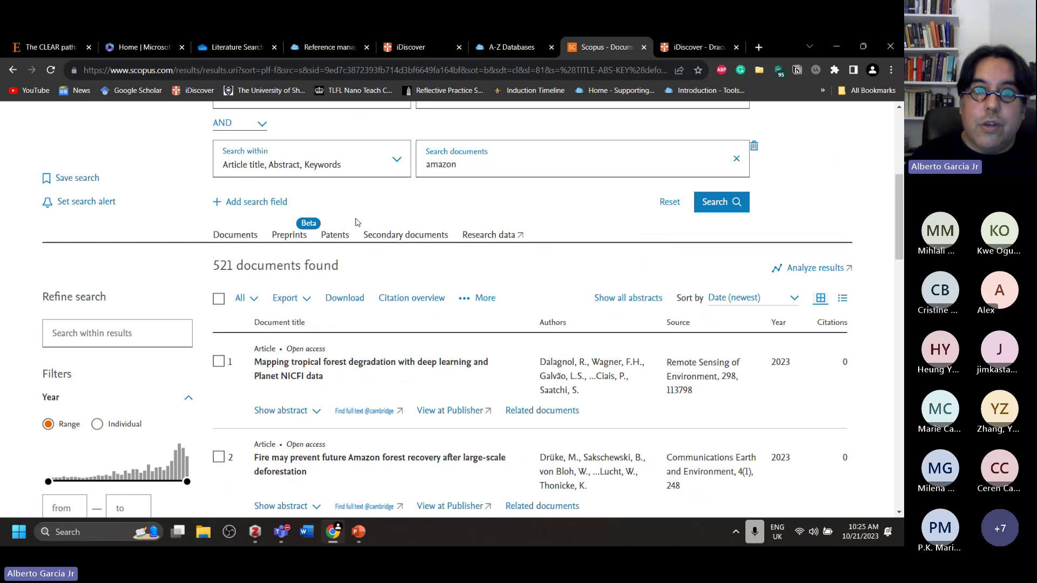
{"action": "scroll", "coordinate": [645, 294], "scroll_direction": "up", "scroll_amount": 3}
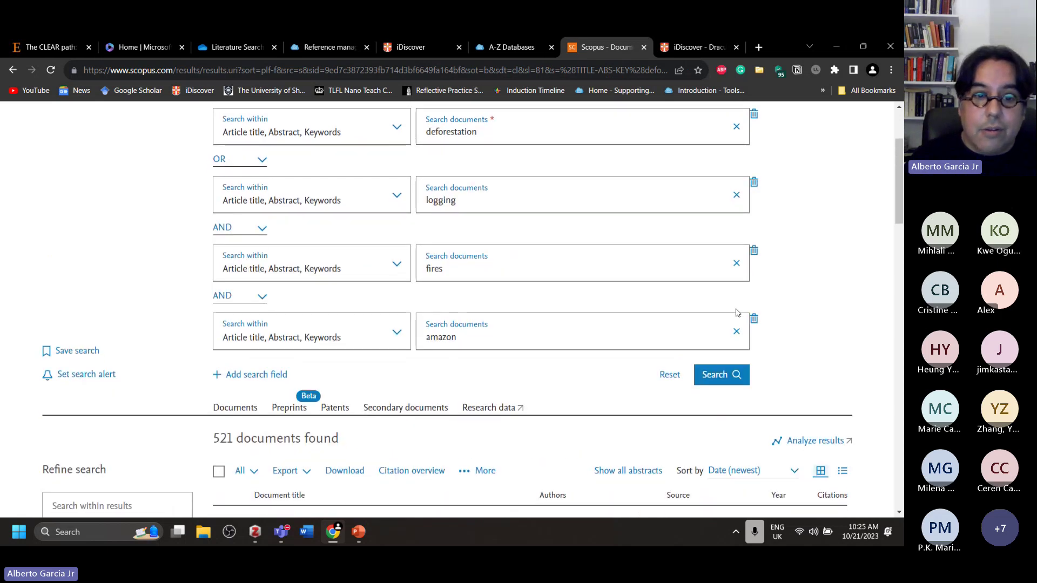
{"action": "scroll", "coordinate": [169, 344], "scroll_direction": "down", "scroll_amount": 2}
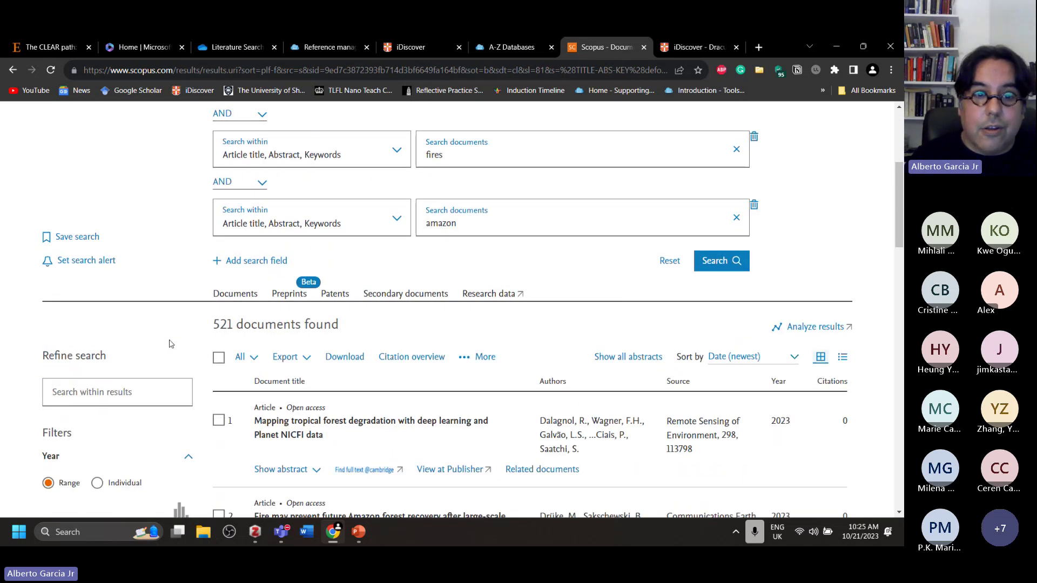
{"action": "left_click", "coordinate": [300, 363]}
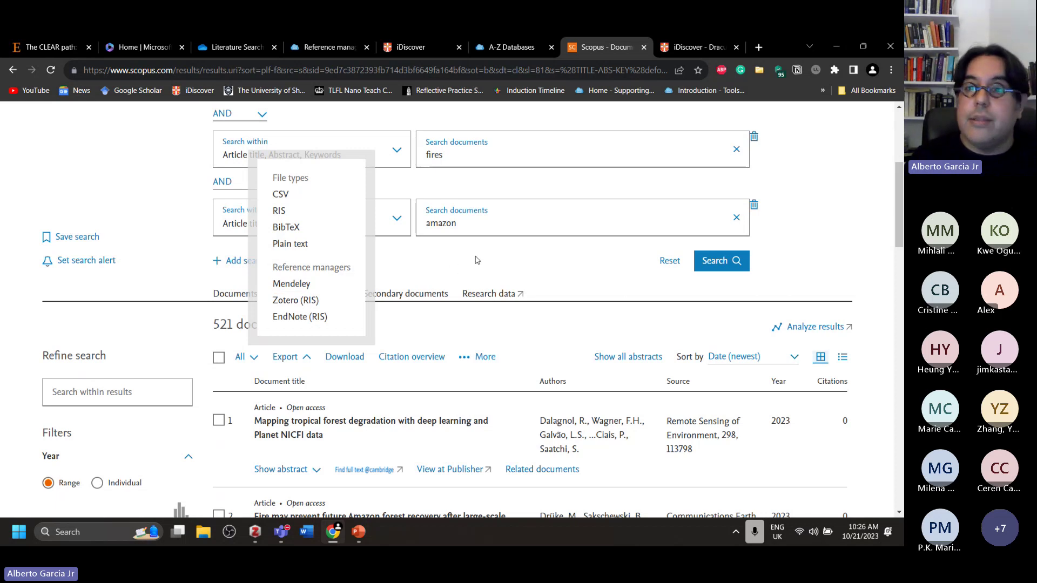
{"action": "left_click", "coordinate": [498, 265]}
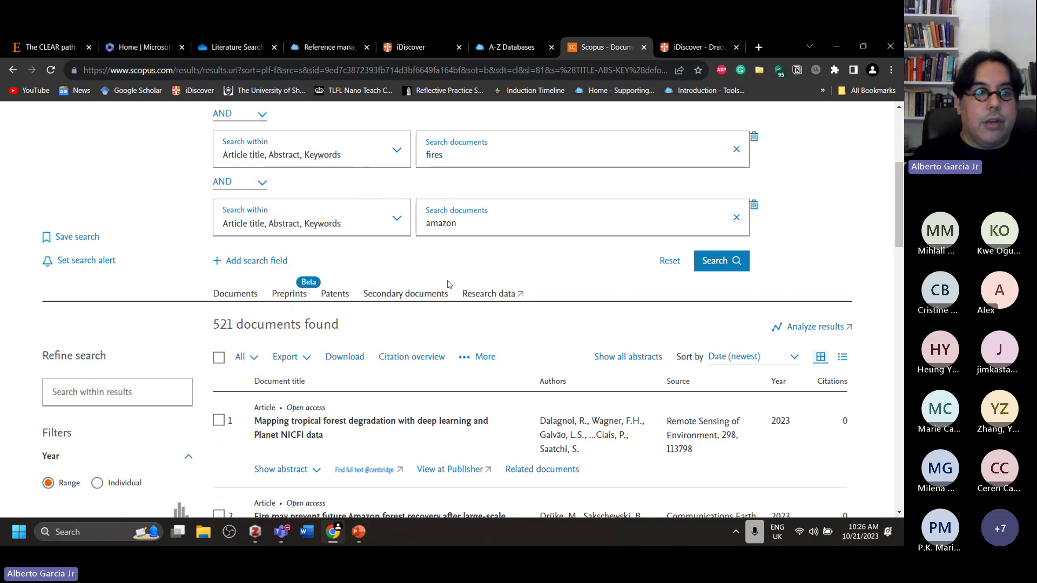
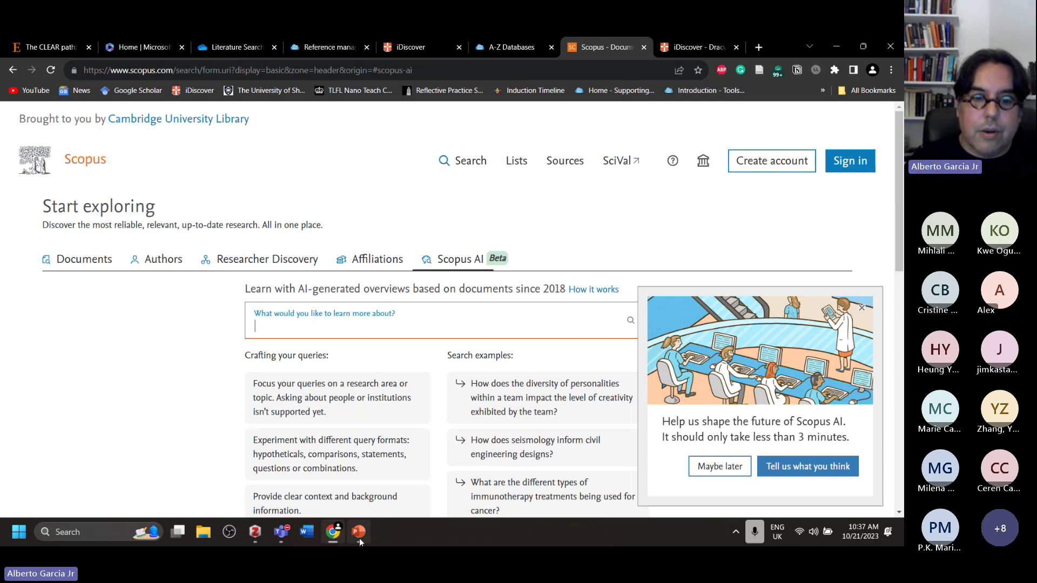
Switch to the PowerPoint slides and copy the question "How much does deforestation contribute to fires in the Amazon?" from slide 7
{"action": "left_click", "coordinate": [359, 533]}
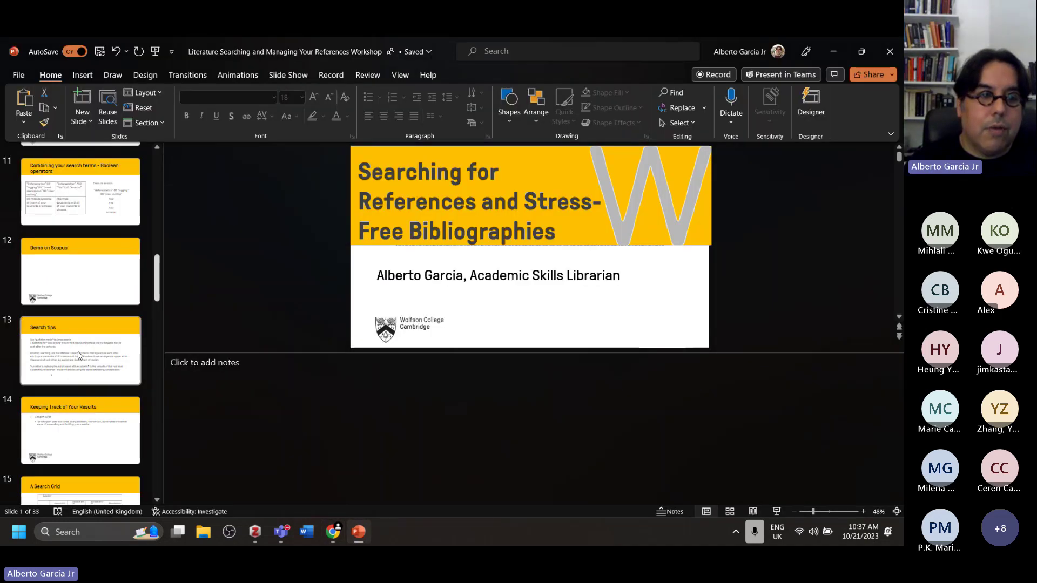
{"action": "scroll", "coordinate": [78, 355], "scroll_direction": "up", "scroll_amount": 6}
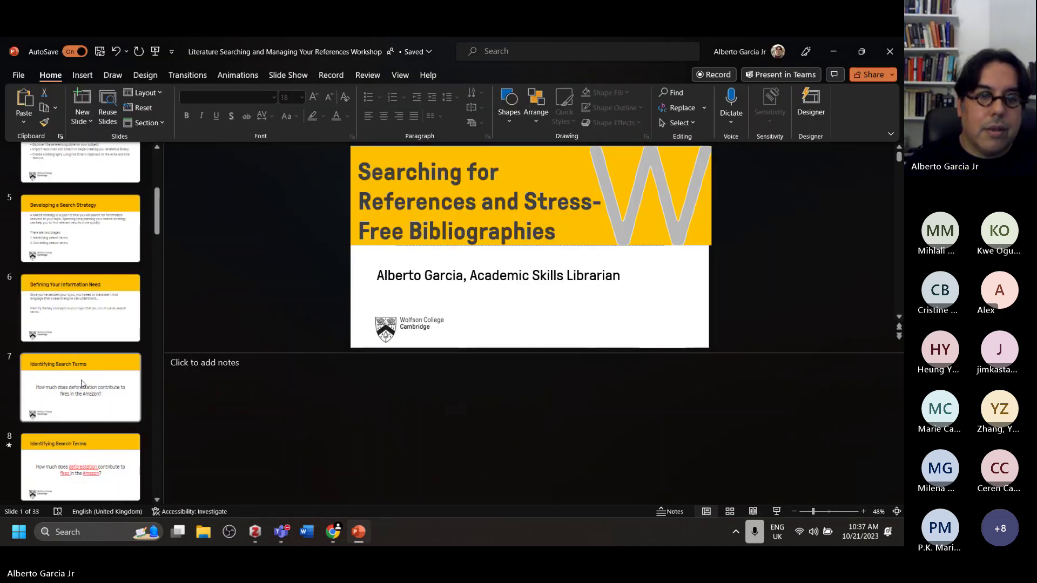
{"action": "left_click", "coordinate": [82, 382]}
{"action": "left_click", "coordinate": [424, 248]}
{"action": "triple_click", "coordinate": [424, 248]}
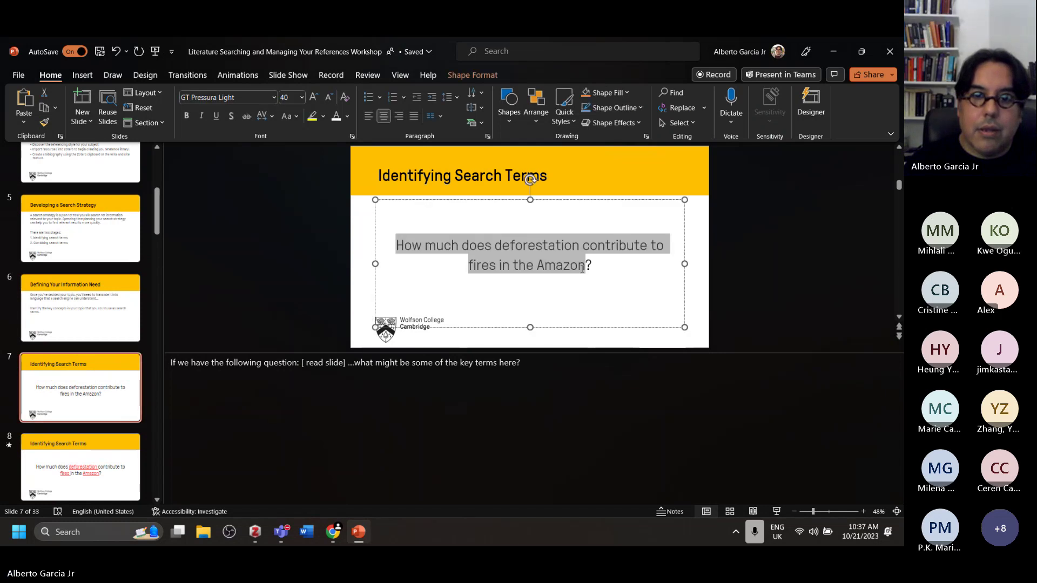
{"action": "right_click", "coordinate": [596, 266]}
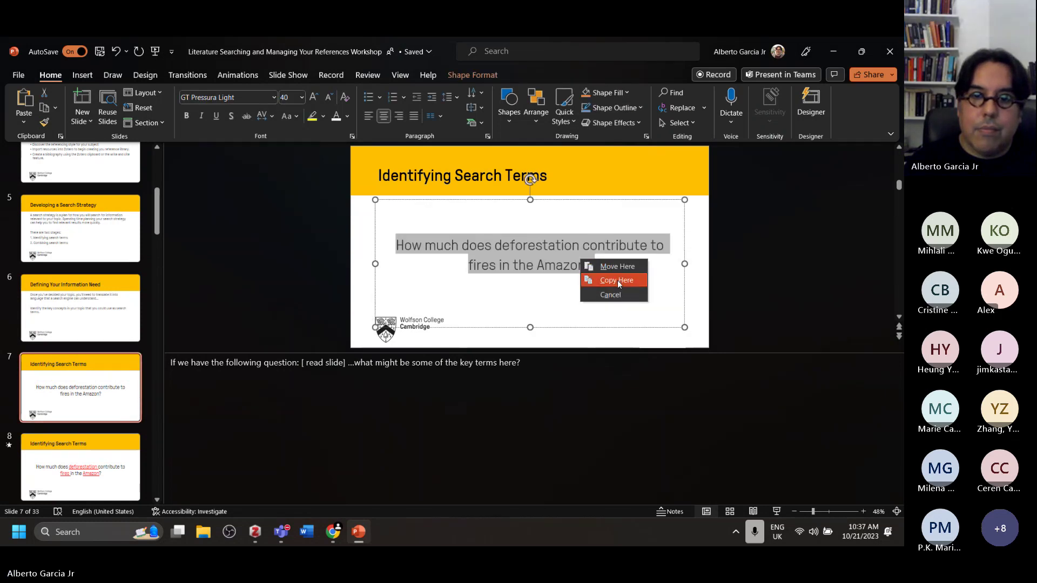
{"action": "left_click", "coordinate": [773, 249]}
{"action": "left_click_drag", "start_coordinate": [595, 265], "coordinate": [414, 245]}
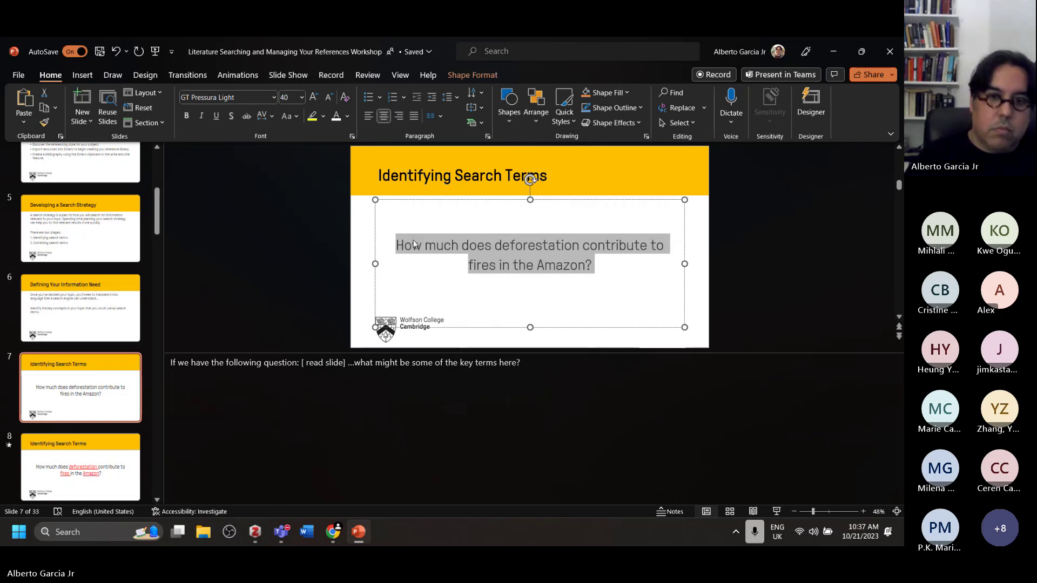
Return to Scopus AI in the browser, submit the question "How much does deforestation contribute to fires in the Amazon?" and dismiss the feedback survey
{"action": "left_click", "coordinate": [334, 533]}
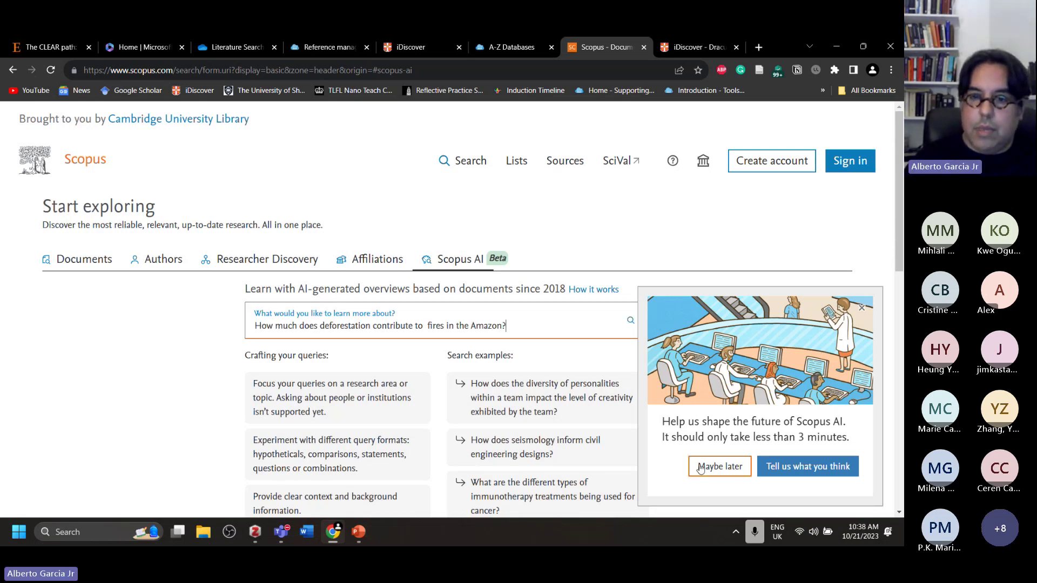
{"action": "left_click", "coordinate": [720, 466]}
{"action": "left_click", "coordinate": [575, 322]}
{"action": "key", "text": "Return"}
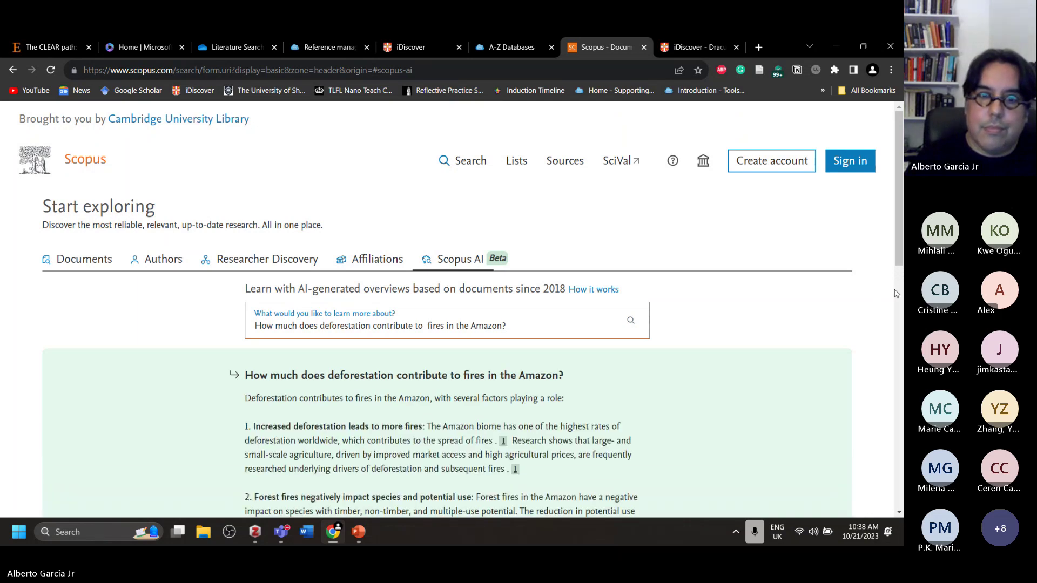
Read through the AI-generated answer on deforestation and Amazon fires and open its list of summary references
{"action": "scroll", "coordinate": [896, 293], "scroll_direction": "down", "scroll_amount": 2}
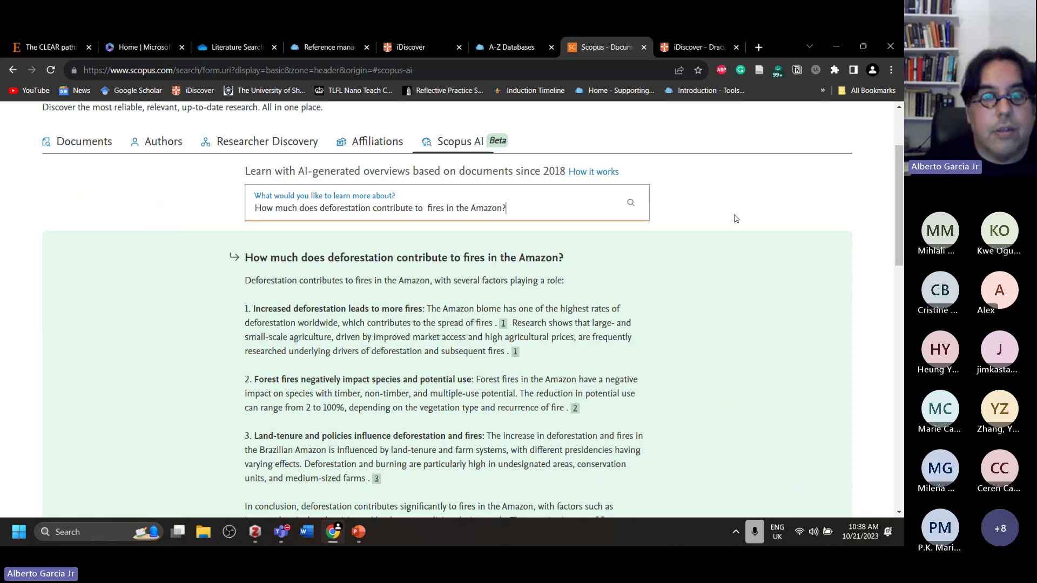
{"action": "scroll", "coordinate": [736, 217], "scroll_direction": "down", "scroll_amount": 2}
{"action": "scroll", "coordinate": [736, 218], "scroll_direction": "down", "scroll_amount": 1}
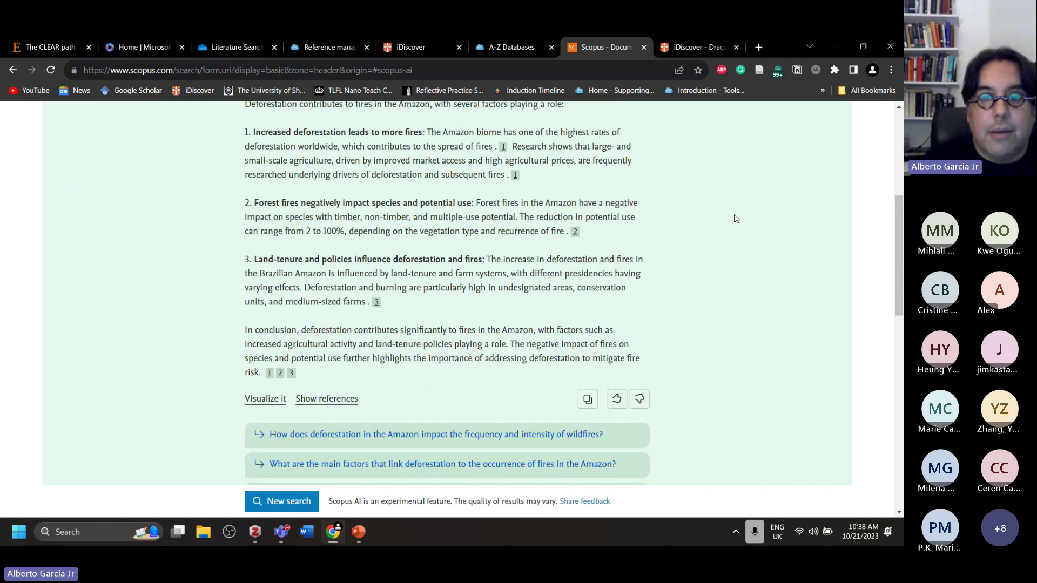
{"action": "left_click", "coordinate": [350, 407]}
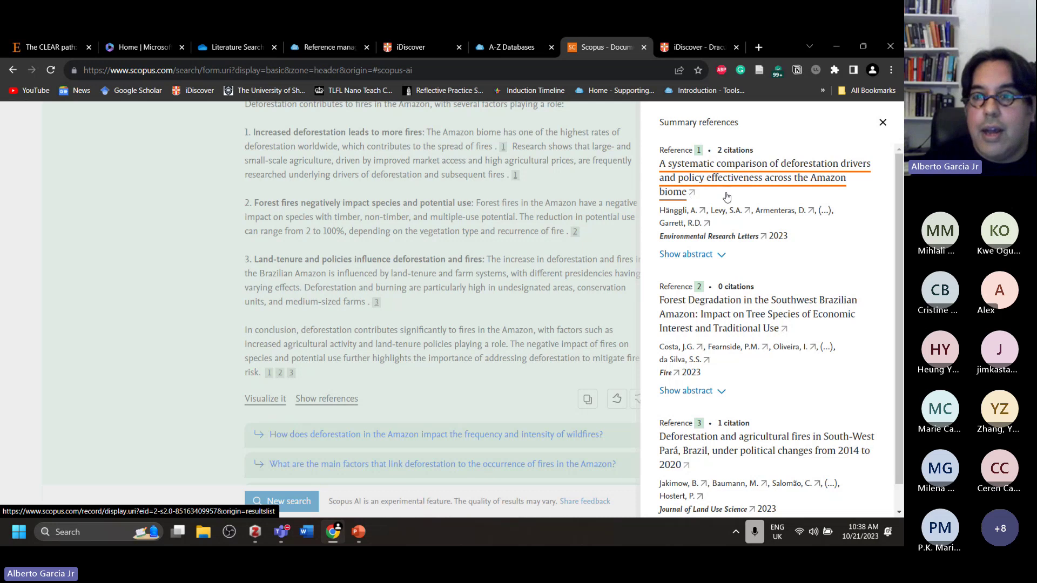
Expand the first summary reference's abstract, read through it and collapse it again
{"action": "left_click", "coordinate": [694, 255]}
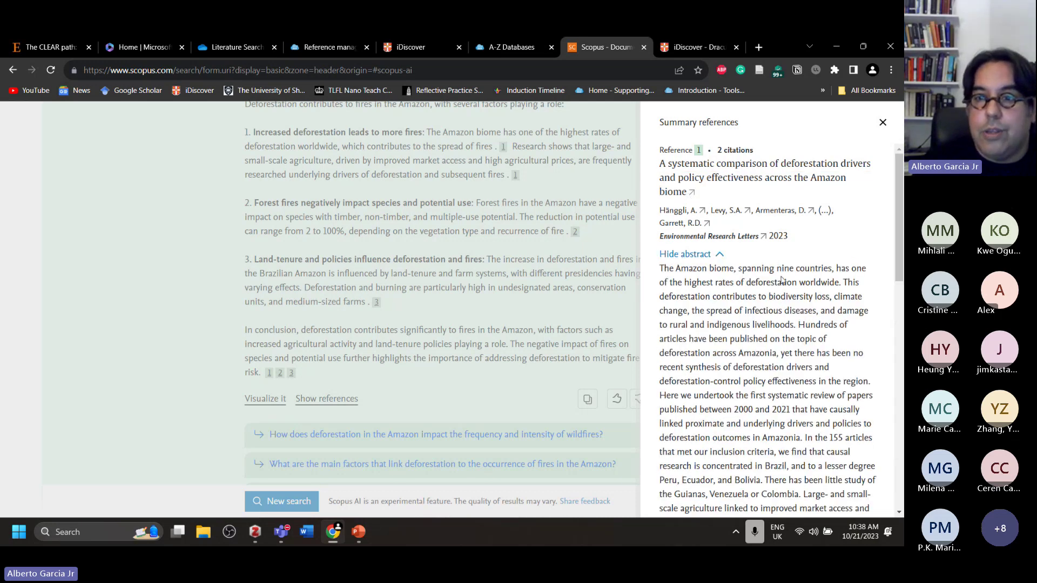
{"action": "scroll", "coordinate": [775, 267], "scroll_direction": "down", "scroll_amount": 5}
{"action": "scroll", "coordinate": [782, 277], "scroll_direction": "down", "scroll_amount": 3}
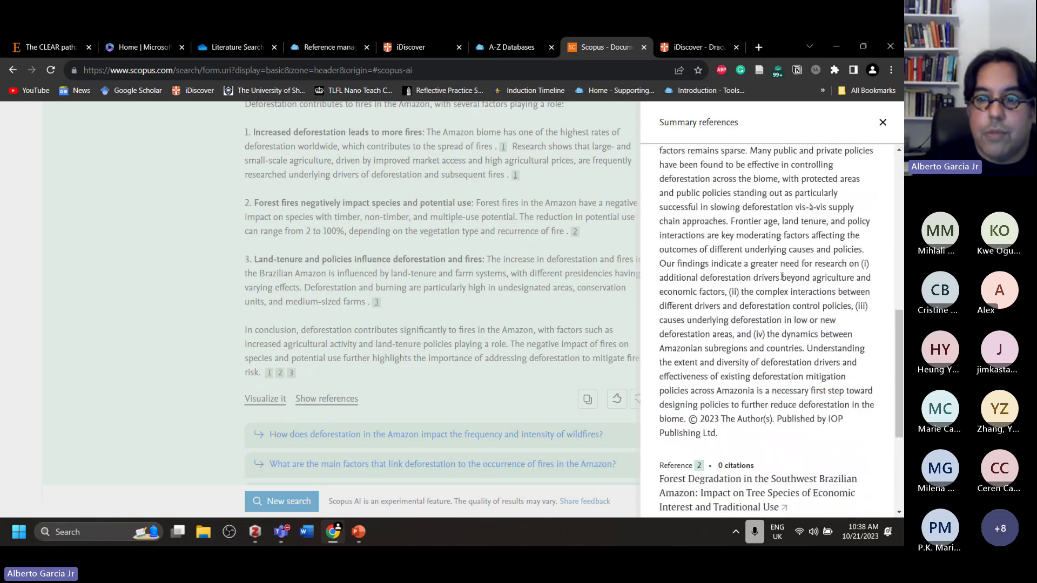
{"action": "scroll", "coordinate": [767, 270], "scroll_direction": "up", "scroll_amount": 7}
{"action": "scroll", "coordinate": [756, 262], "scroll_direction": "up", "scroll_amount": 2}
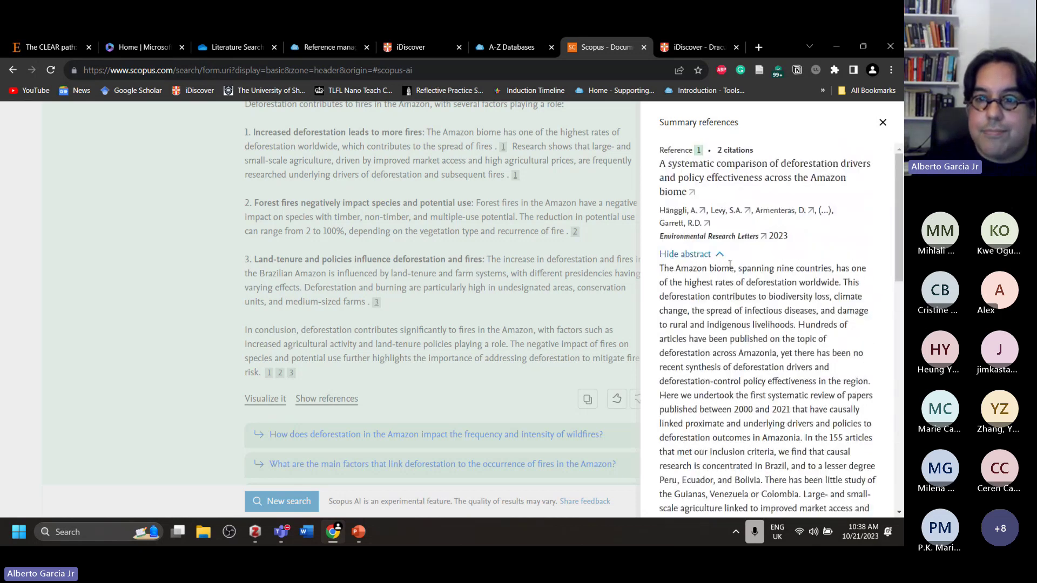
{"action": "left_click", "coordinate": [687, 254]}
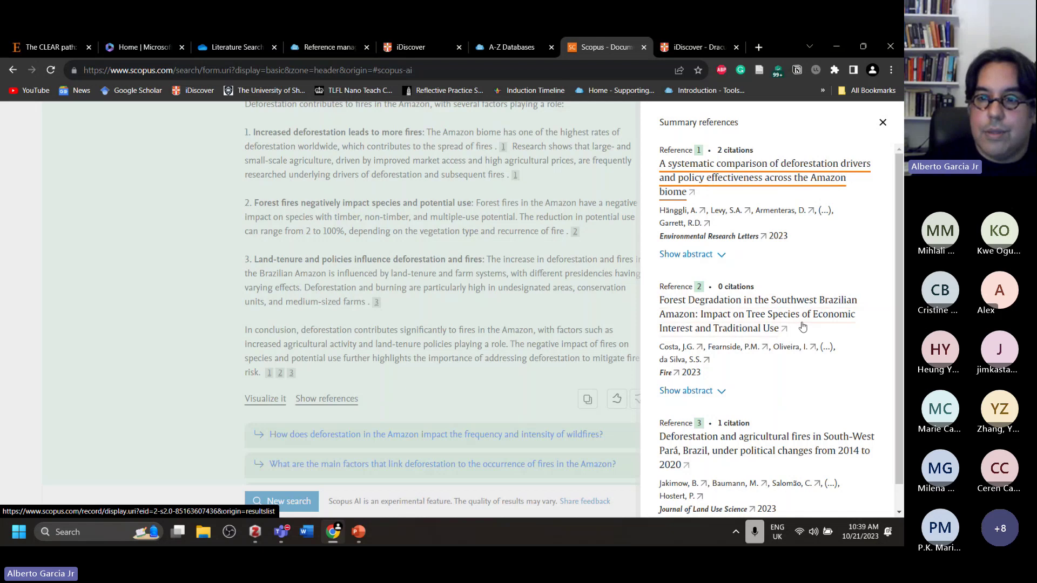
Open the second reference, on forest degradation in the Southwest Brazilian Amazon, in a new tab, review its abstract and author keywords, and close it
{"action": "right_click", "coordinate": [770, 317]}
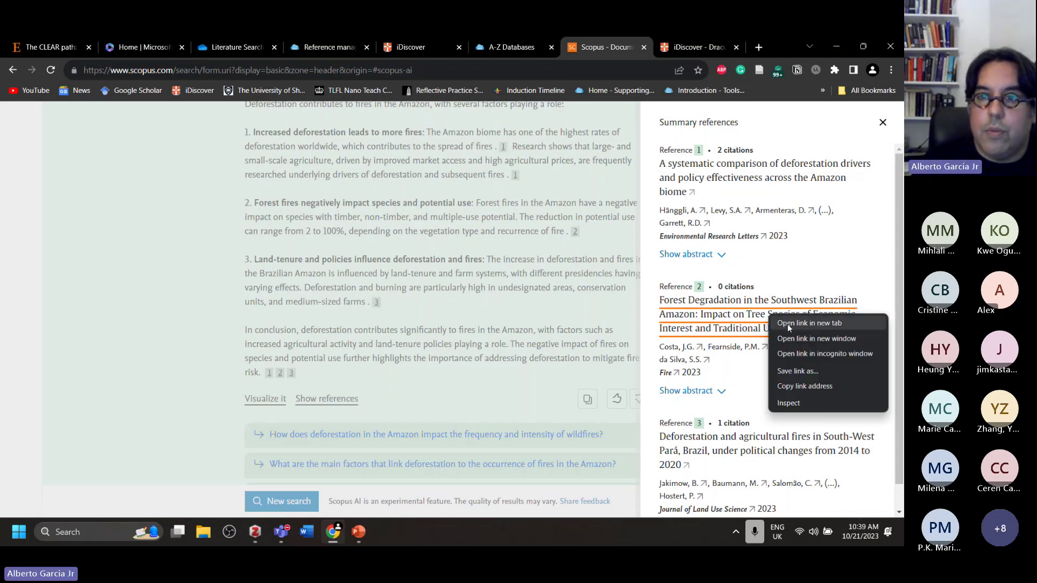
{"action": "left_click", "coordinate": [789, 324]}
{"action": "left_click", "coordinate": [609, 51]}
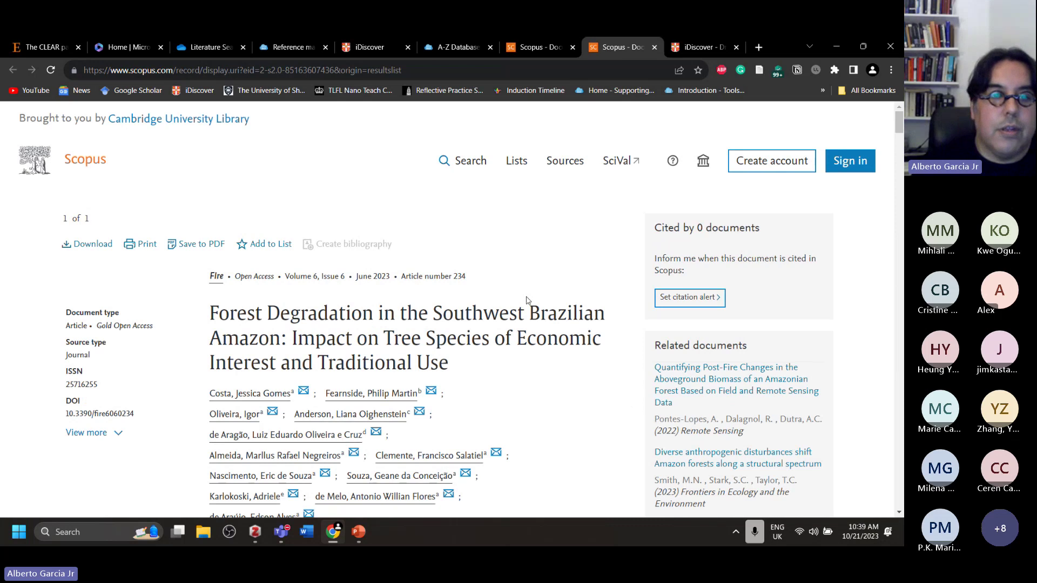
{"action": "scroll", "coordinate": [504, 347], "scroll_direction": "down", "scroll_amount": 1}
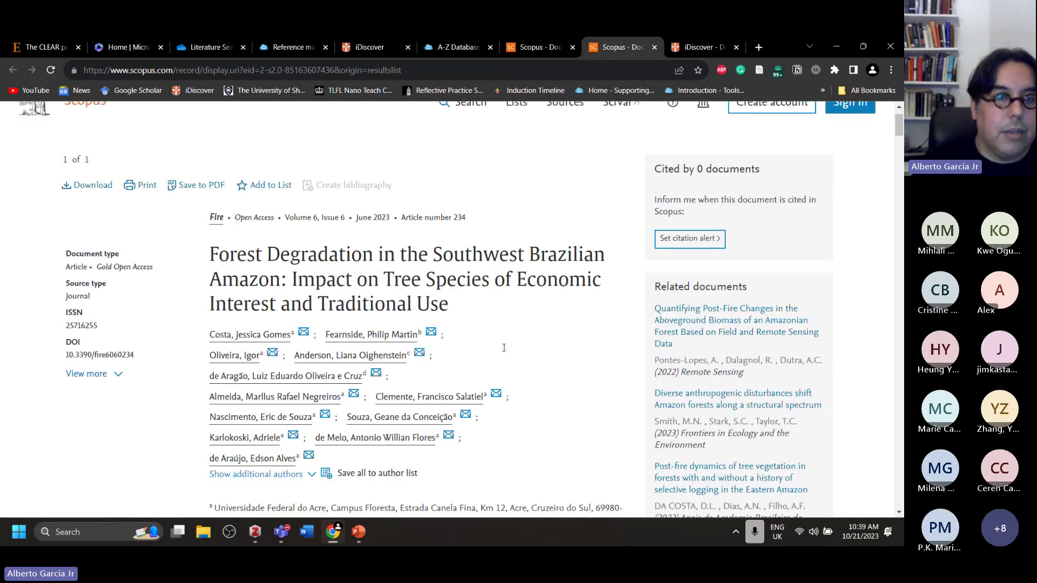
{"action": "scroll", "coordinate": [504, 351], "scroll_direction": "down", "scroll_amount": 1}
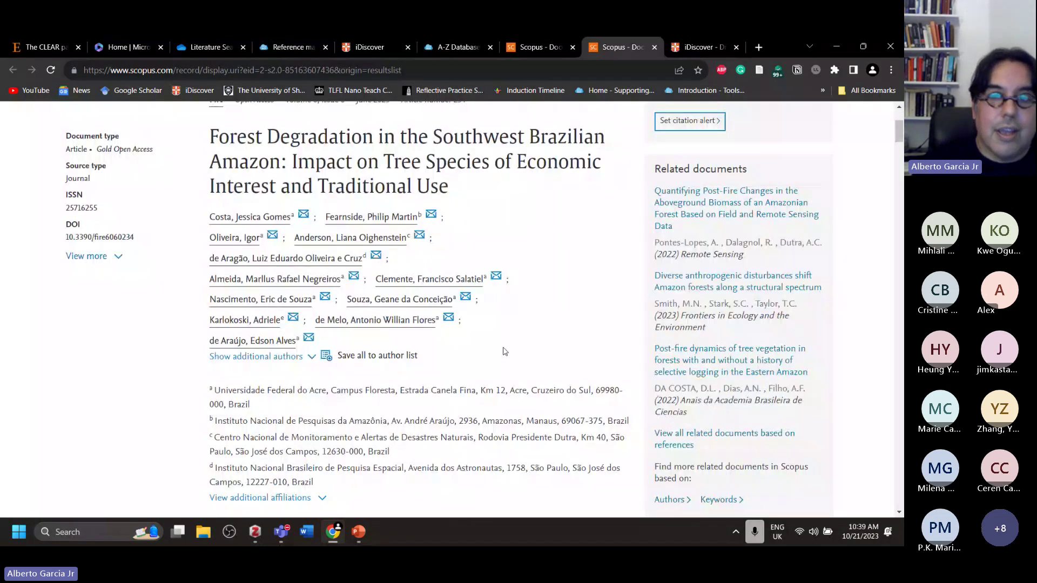
{"action": "scroll", "coordinate": [505, 348], "scroll_direction": "down", "scroll_amount": 3}
{"action": "scroll", "coordinate": [510, 349], "scroll_direction": "down", "scroll_amount": 3}
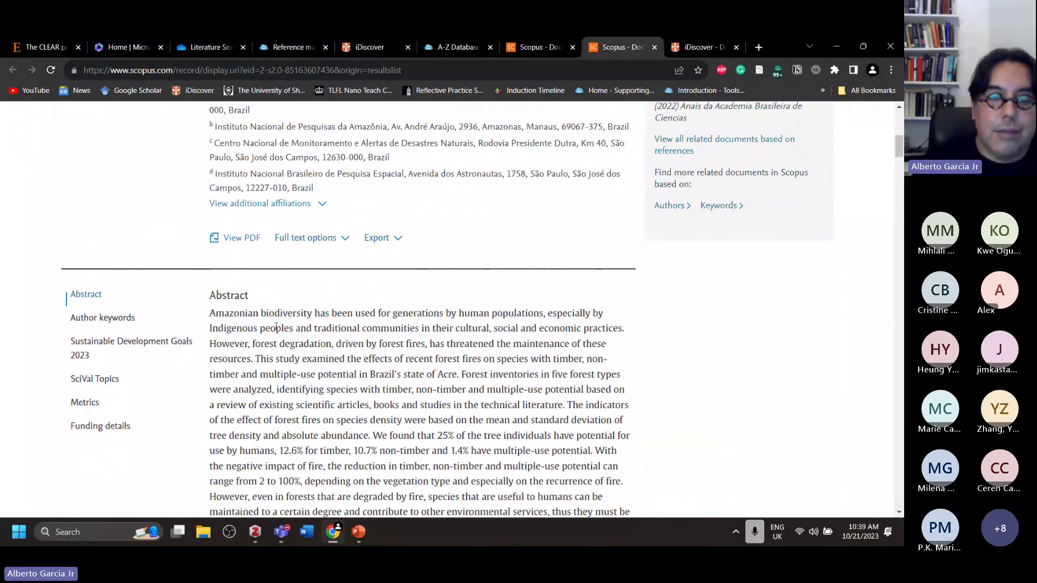
{"action": "left_click", "coordinate": [101, 317]}
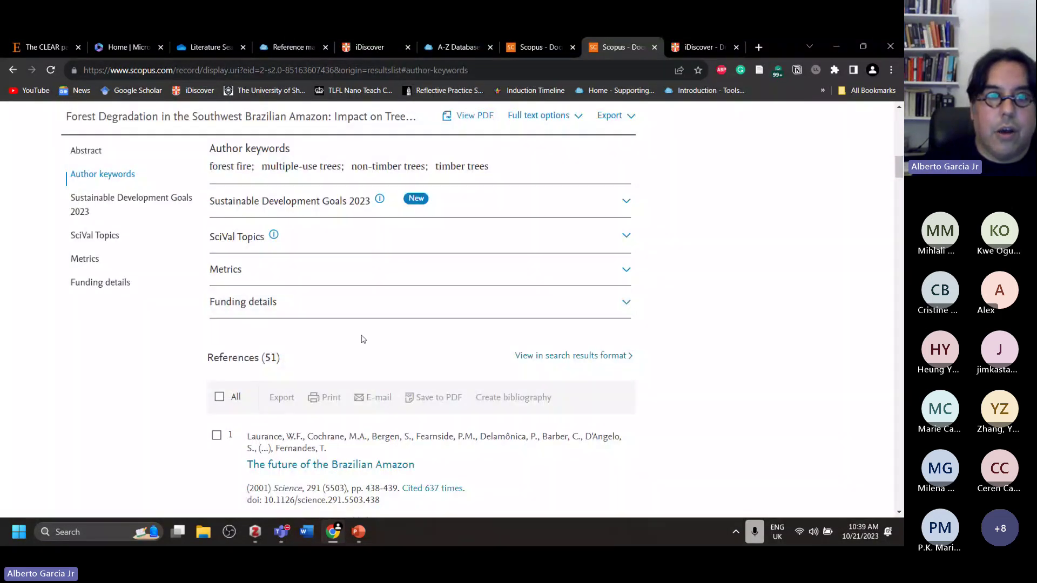
{"action": "scroll", "coordinate": [356, 332], "scroll_direction": "up", "scroll_amount": 2}
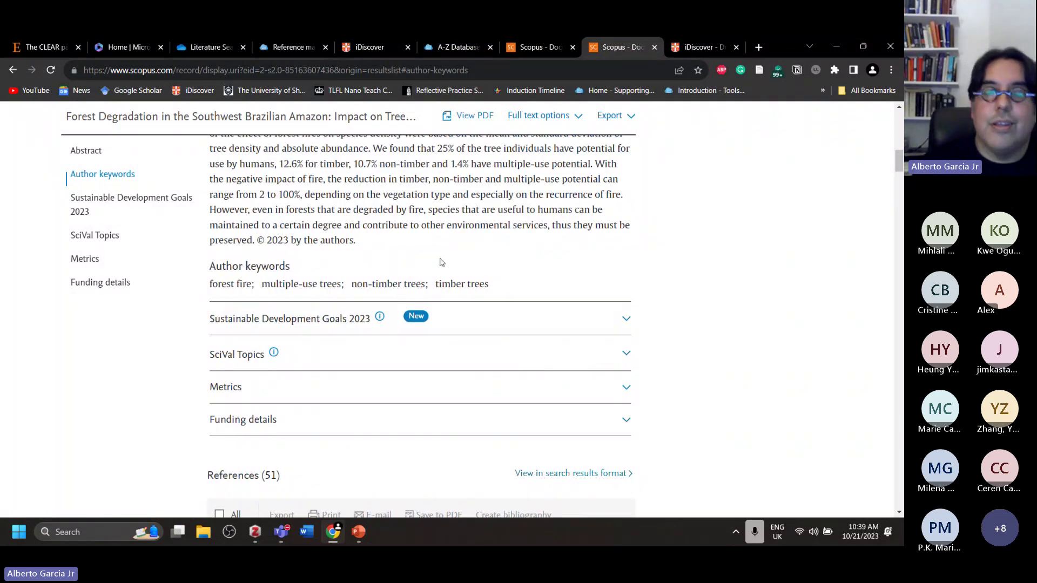
{"action": "left_click", "coordinate": [654, 48]}
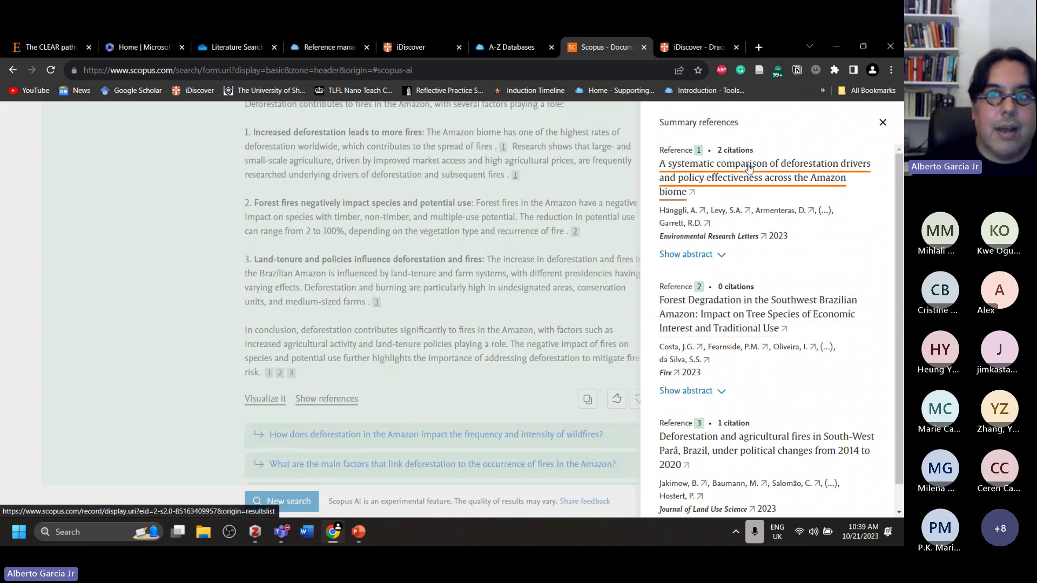
Close the summary references and visualize the AI answer as a concept map, comparing it with the summary text
{"action": "left_click", "coordinate": [882, 122]}
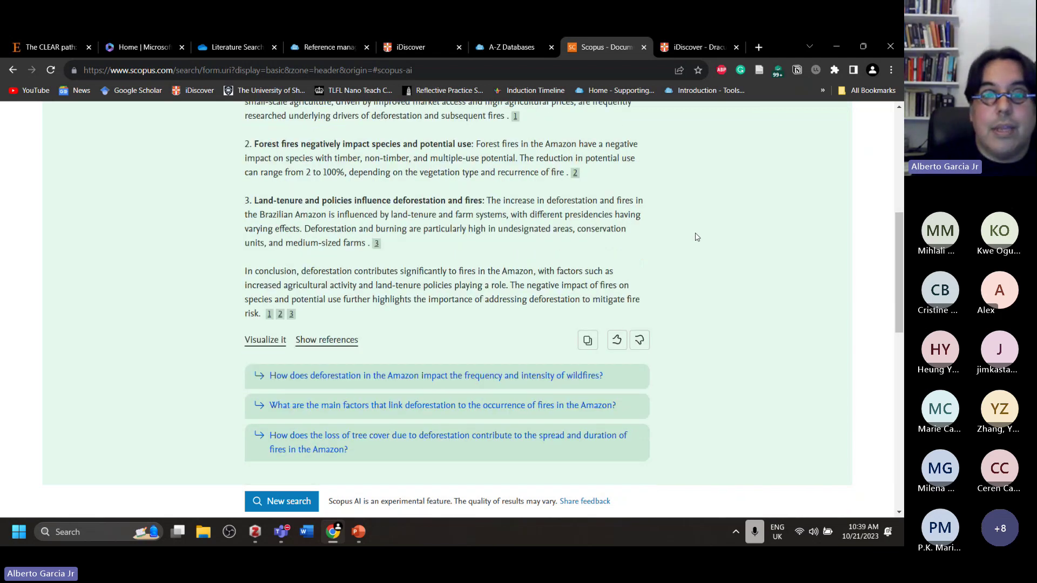
{"action": "left_click", "coordinate": [267, 340]}
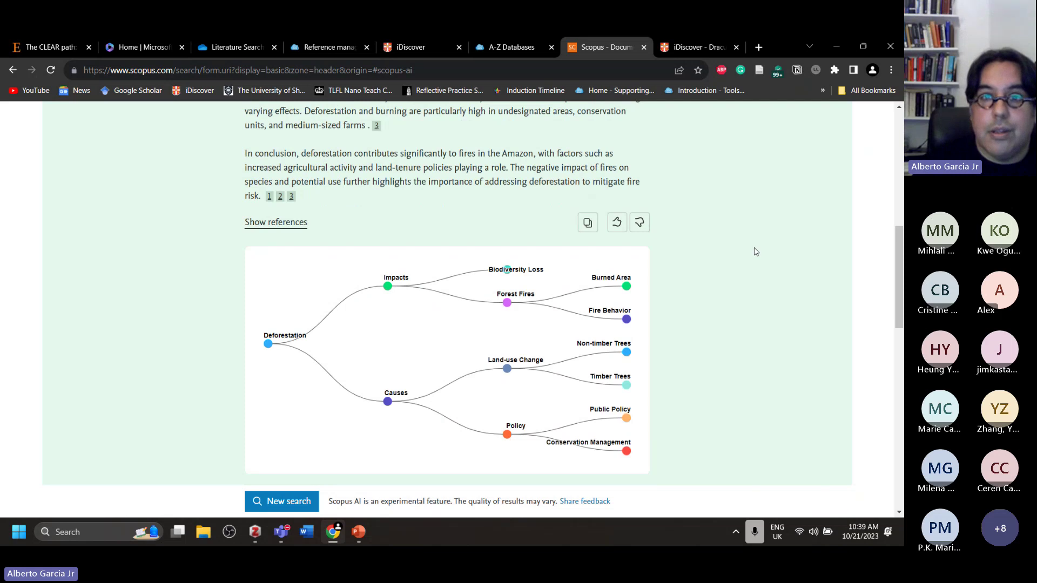
{"action": "scroll", "coordinate": [755, 252], "scroll_direction": "up", "scroll_amount": 3}
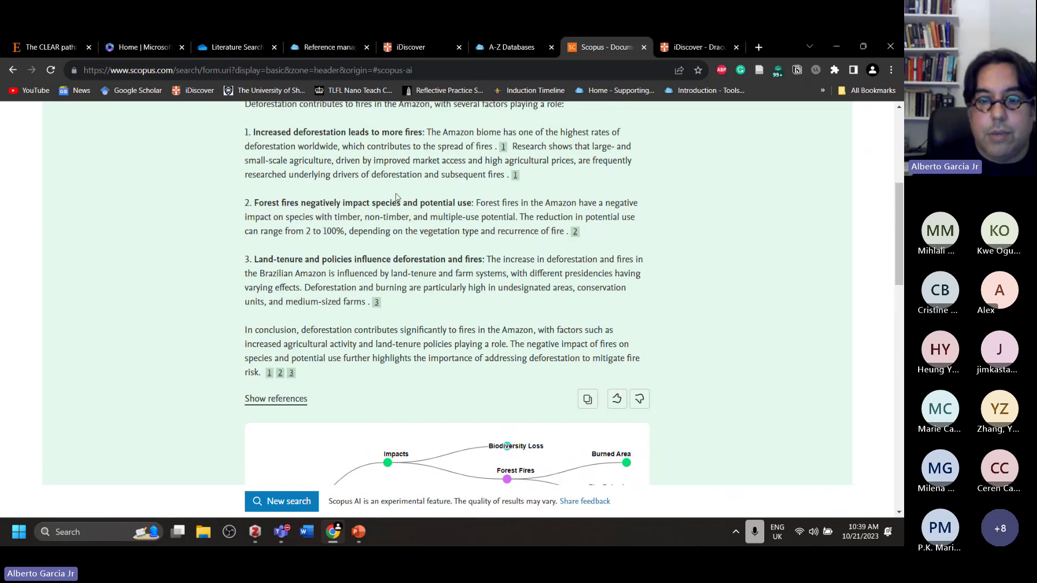
{"action": "scroll", "coordinate": [663, 256], "scroll_direction": "down", "scroll_amount": 2}
{"action": "scroll", "coordinate": [664, 256], "scroll_direction": "down", "scroll_amount": 1}
{"action": "scroll", "coordinate": [767, 256], "scroll_direction": "down", "scroll_amount": 2}
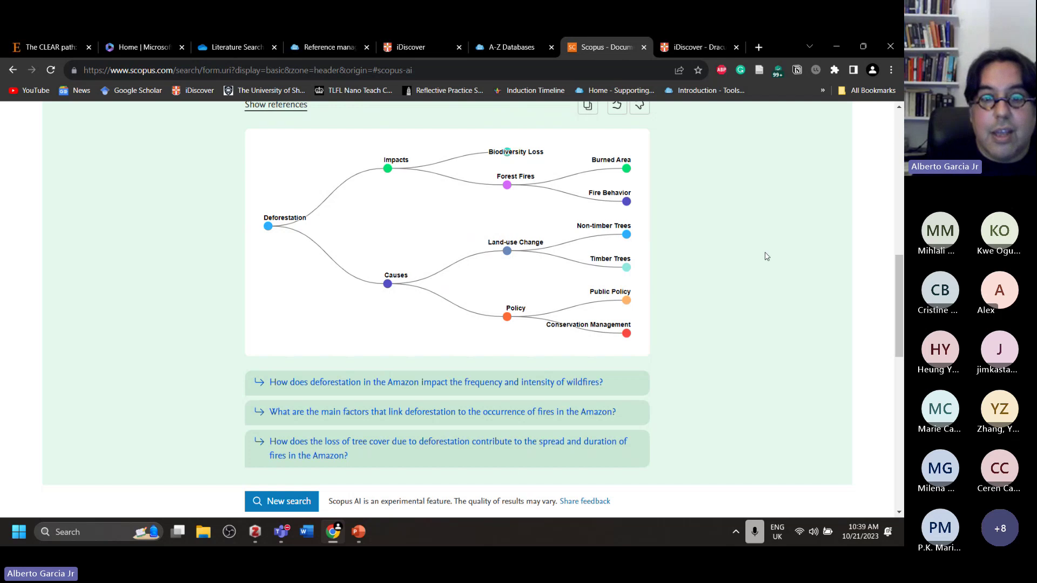
{"action": "scroll", "coordinate": [767, 256], "scroll_direction": "down", "scroll_amount": 1}
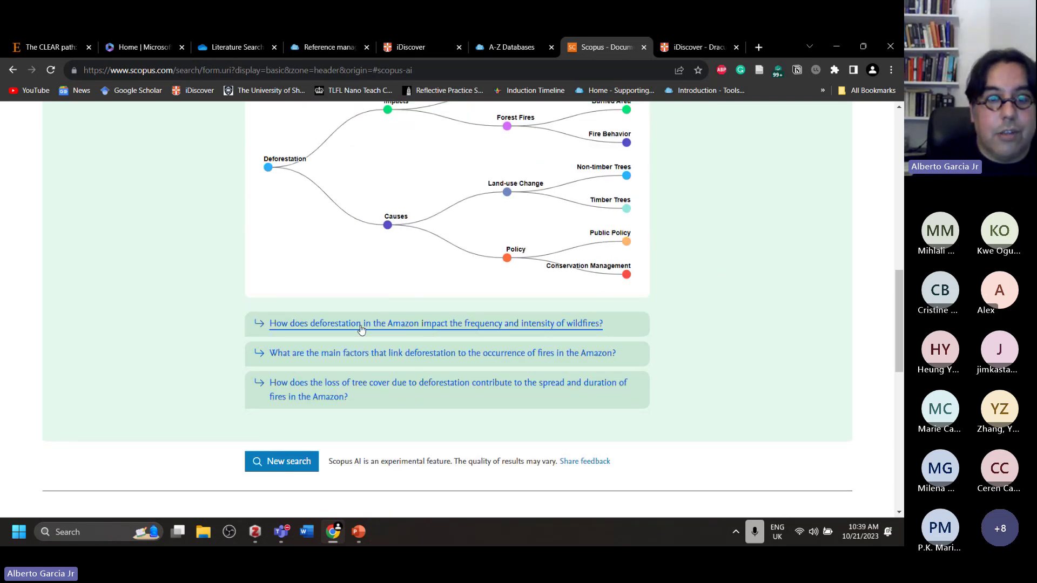
Ask the suggested question "How does deforestation in the Amazon impact the frequency and intensity of wildfires?" and review the new answer's references
{"action": "left_click", "coordinate": [432, 331]}
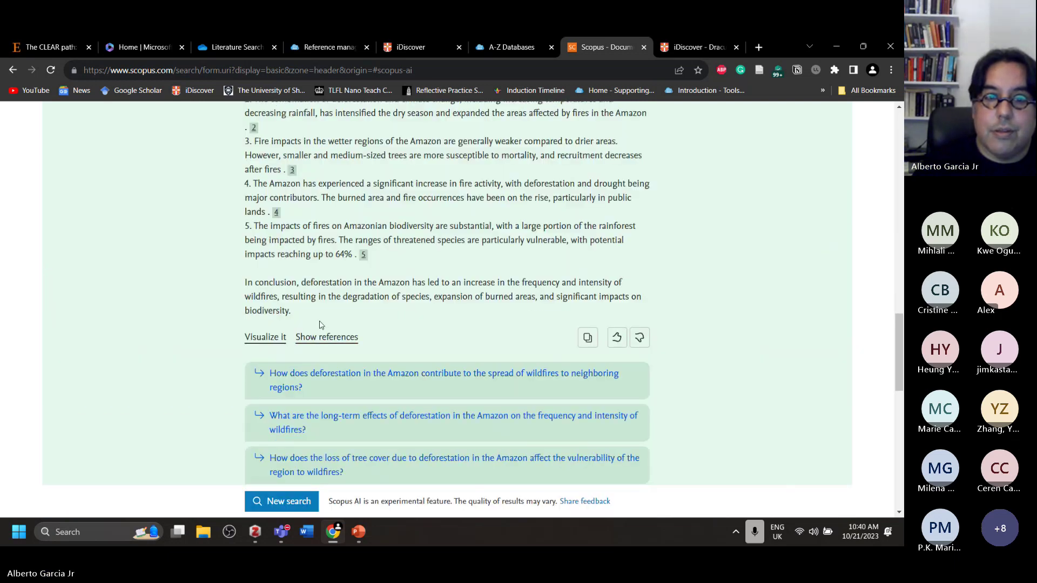
{"action": "left_click", "coordinate": [324, 338]}
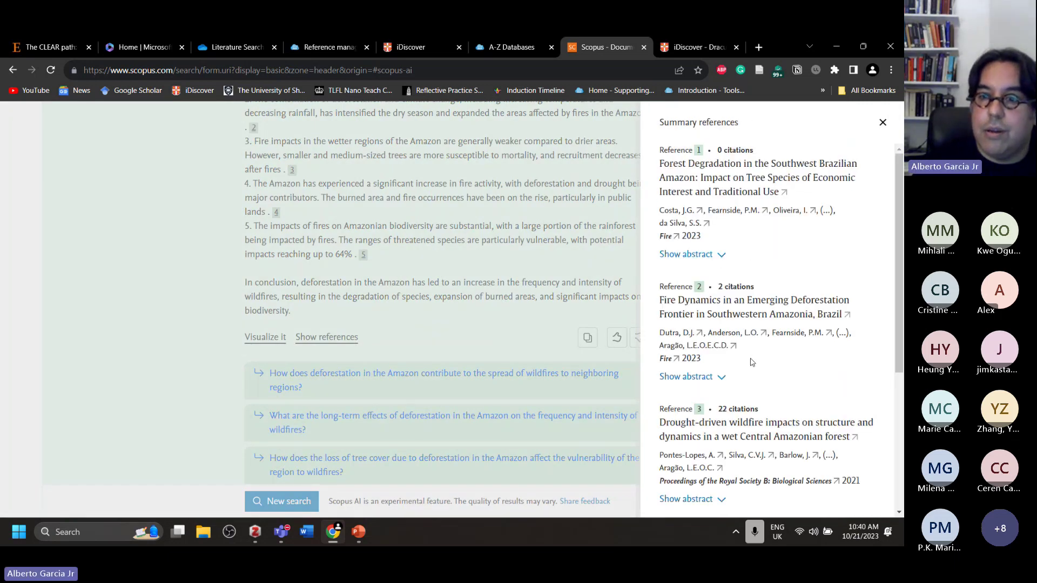
{"action": "scroll", "coordinate": [752, 362], "scroll_direction": "down", "scroll_amount": 4}
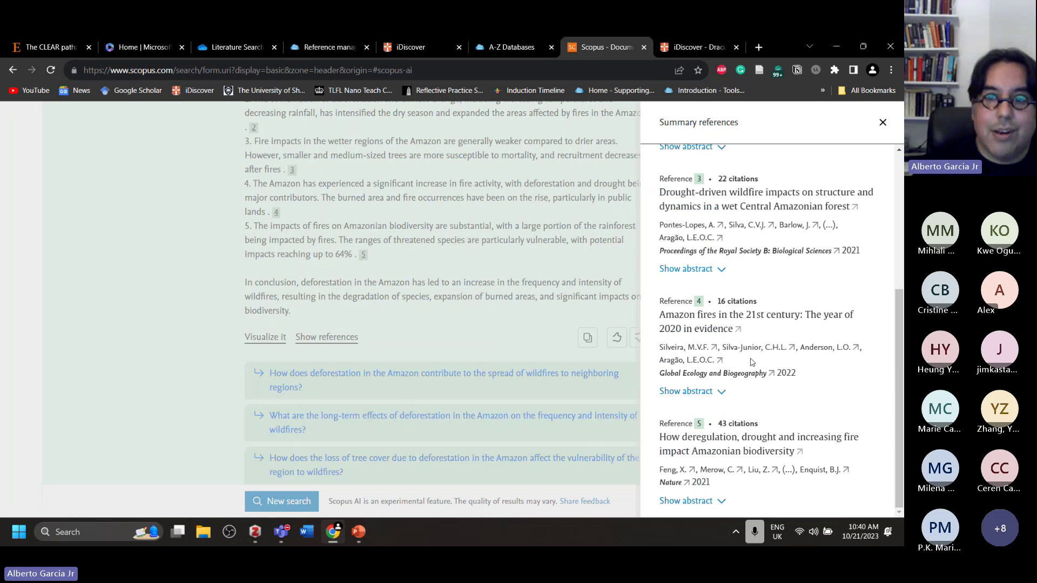
{"action": "left_click", "coordinate": [880, 128]}
{"action": "scroll", "coordinate": [736, 256], "scroll_direction": "up", "scroll_amount": 12}
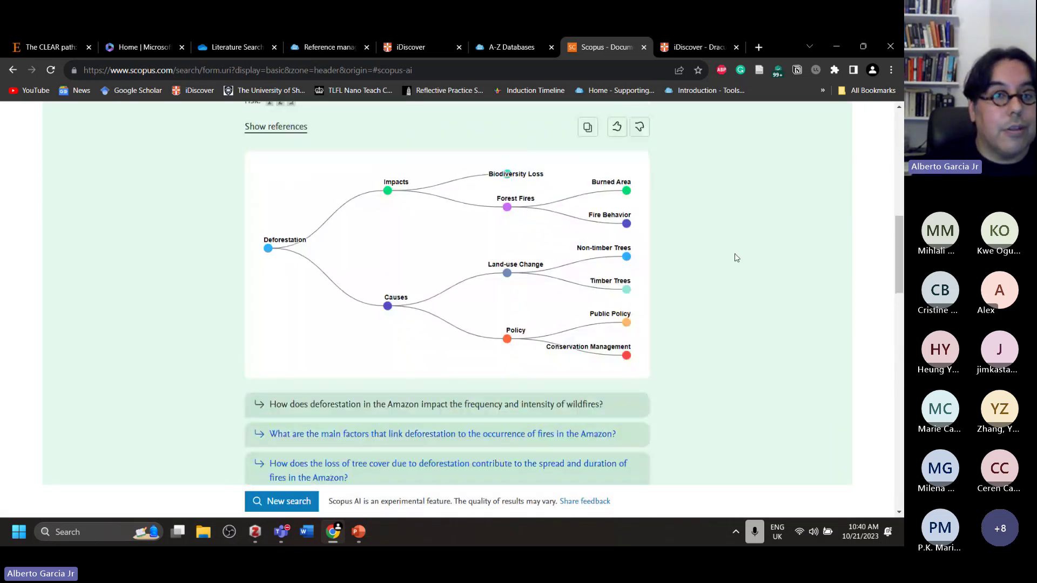
{"action": "scroll", "coordinate": [736, 258], "scroll_direction": "up", "scroll_amount": 4}
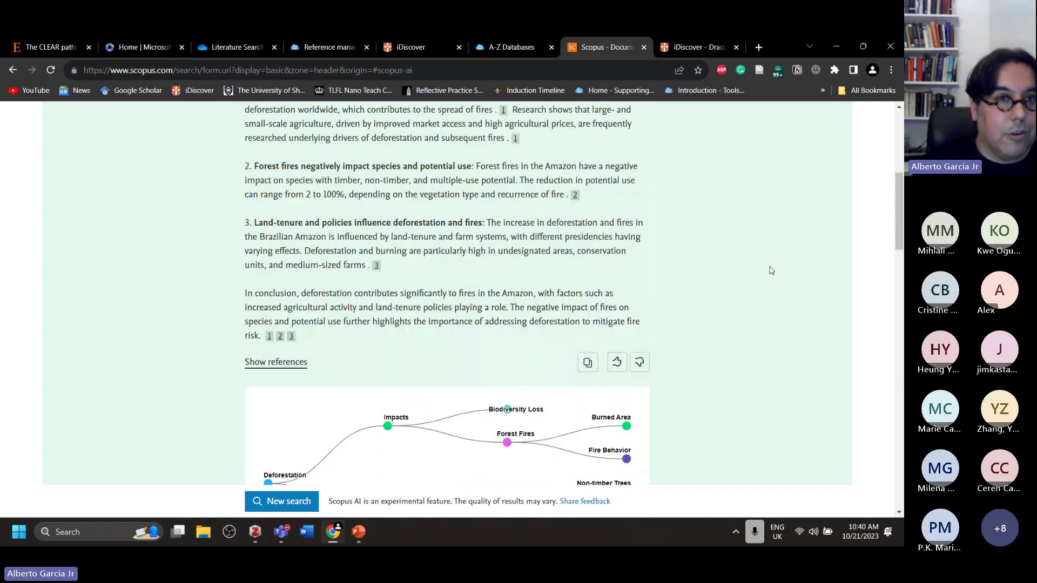
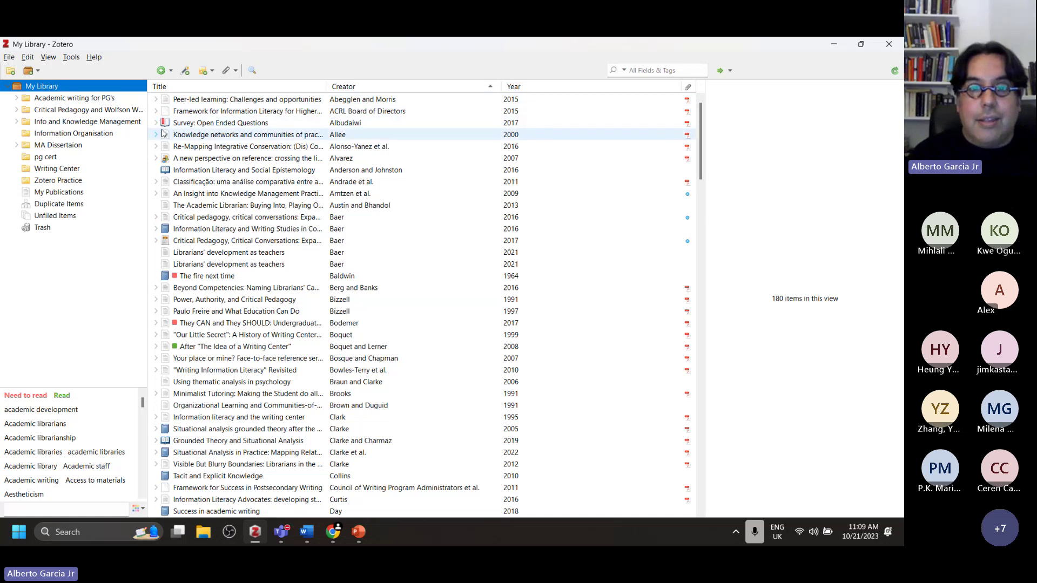
In the Zotero library, expand "Survey: Open Ended Questions" to show its attached file and collapse it again
{"action": "left_click", "coordinate": [156, 123]}
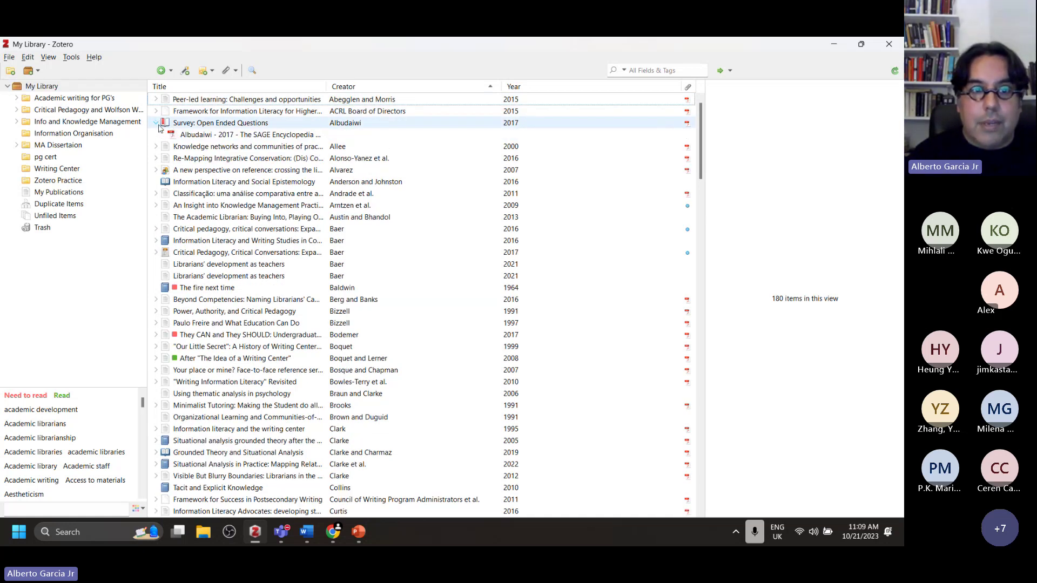
{"action": "left_click", "coordinate": [157, 124]}
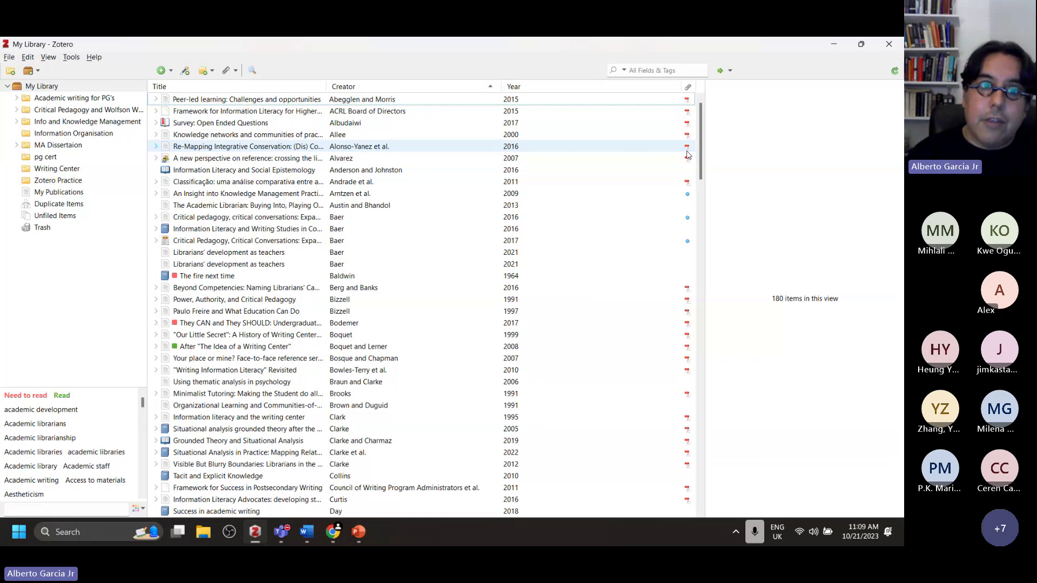
Expand "Re-Mapping Integrative Conservation" to show its attached full-text PDF and collapse it again
{"action": "left_click", "coordinate": [155, 147]}
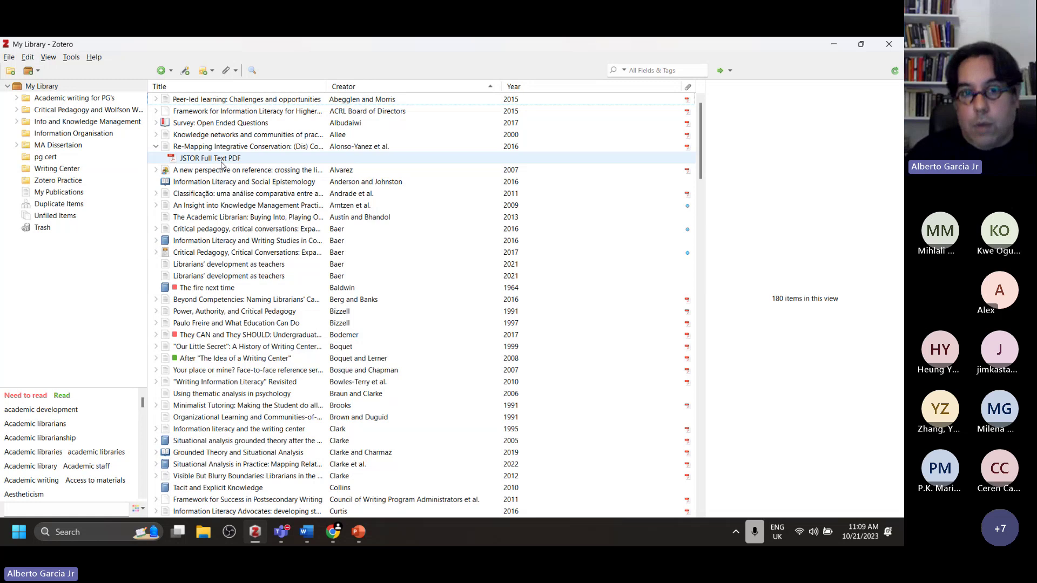
{"action": "left_click", "coordinate": [155, 146]}
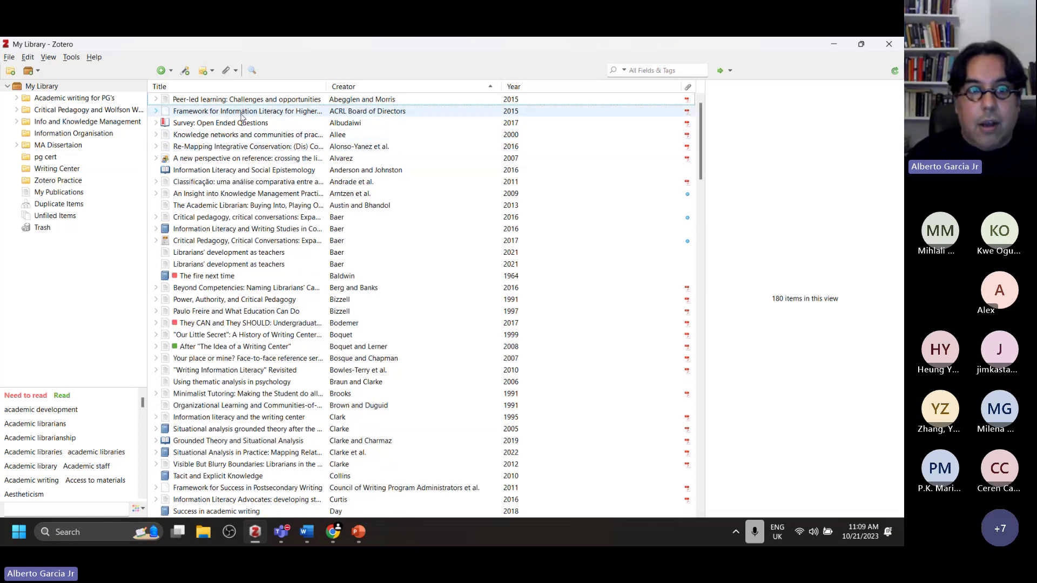
Examine the bibliographic details of "Information Literacy and Social Epistemology", including its item type, title, authors, abstract, book title, volume and date fields
{"action": "left_click", "coordinate": [230, 171]}
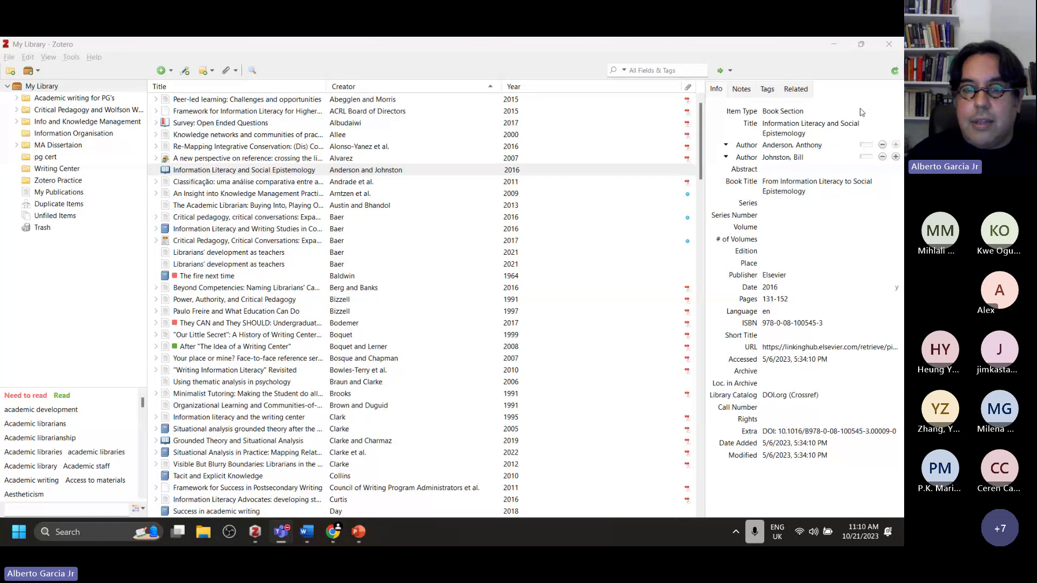
{"action": "left_click", "coordinate": [810, 203]}
{"action": "left_click", "coordinate": [783, 128]}
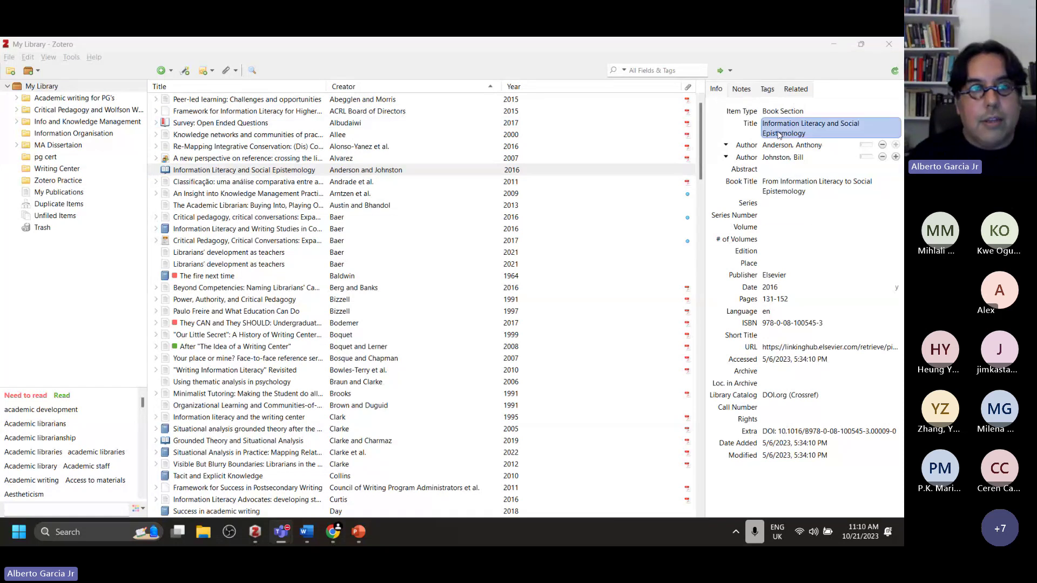
{"action": "left_click", "coordinate": [780, 149]}
{"action": "left_click", "coordinate": [812, 170]}
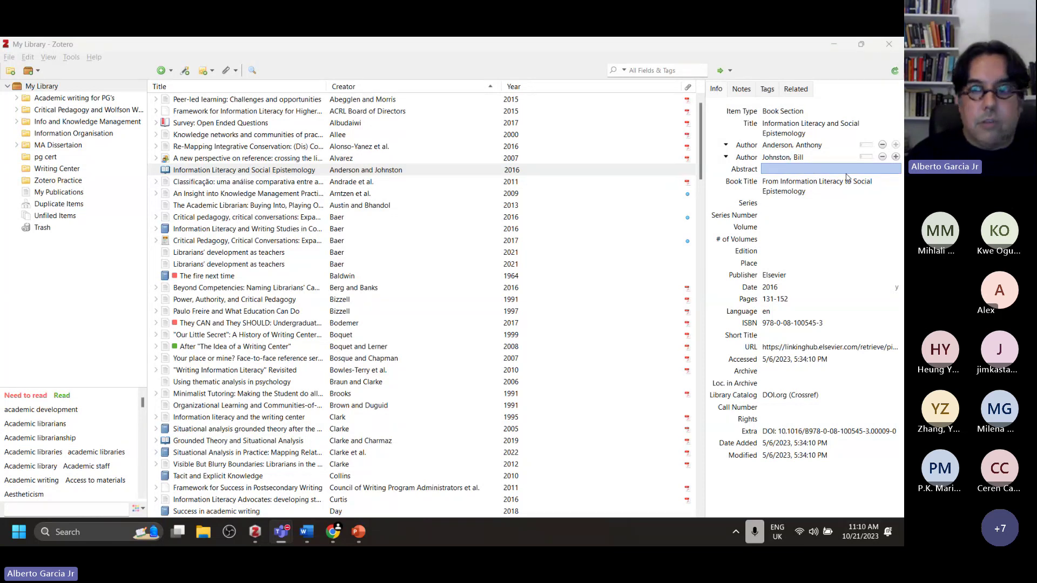
{"action": "left_click", "coordinate": [808, 128]}
{"action": "left_click", "coordinate": [794, 114]}
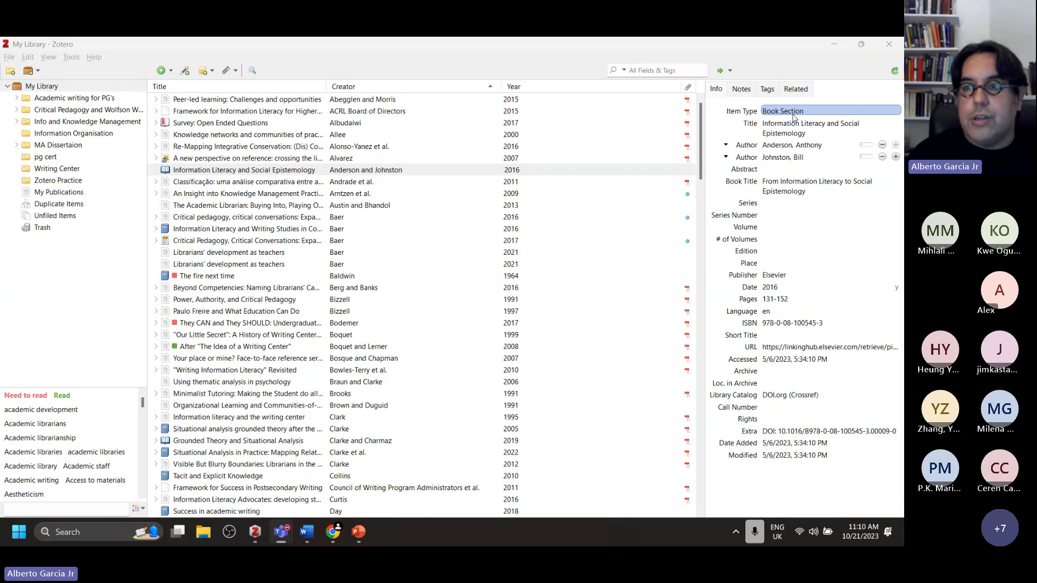
{"action": "left_click", "coordinate": [795, 125]}
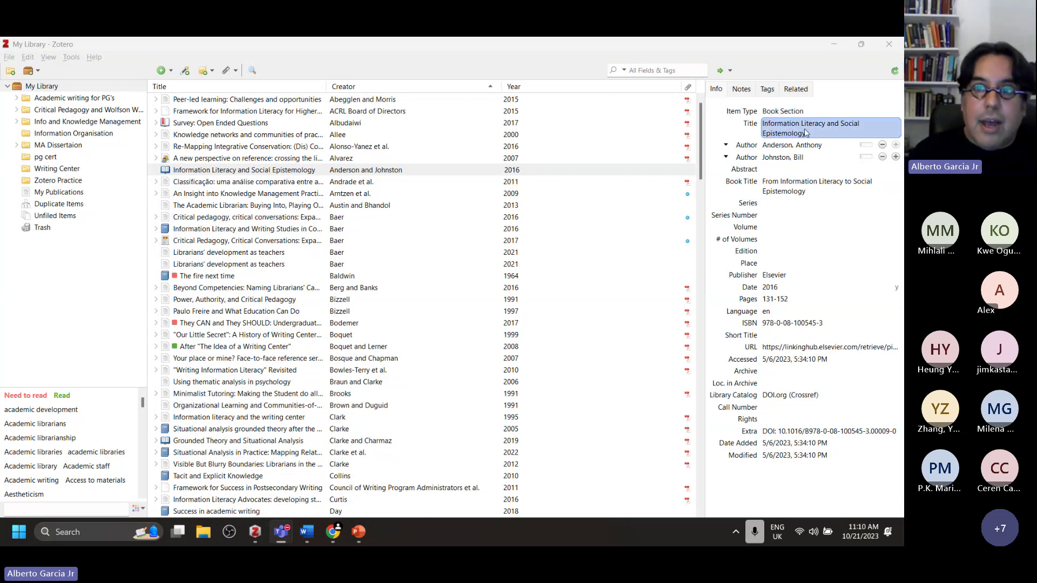
{"action": "left_click", "coordinate": [800, 158]}
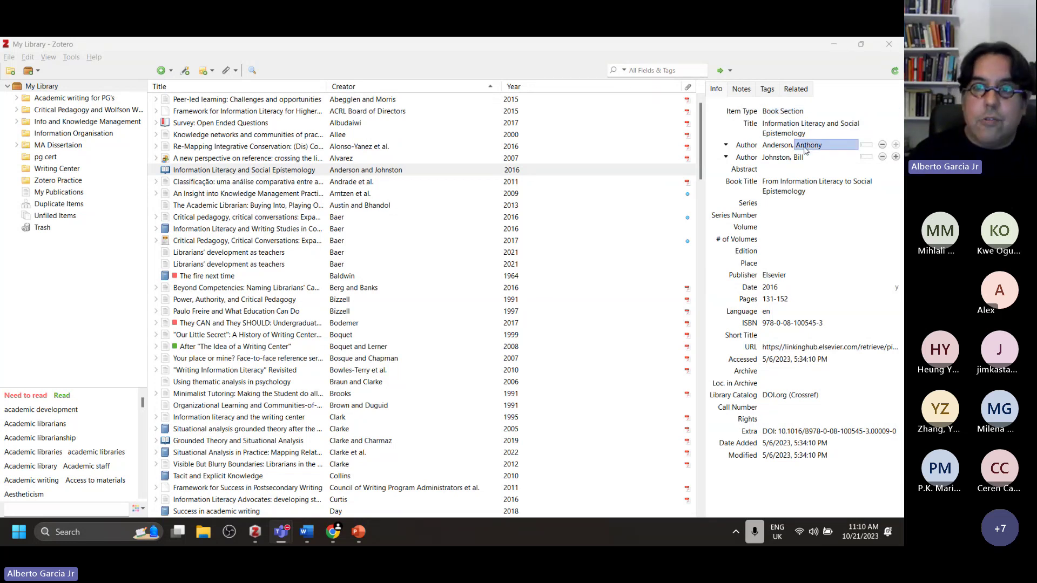
{"action": "left_click", "coordinate": [815, 189]}
{"action": "left_click", "coordinate": [810, 239]}
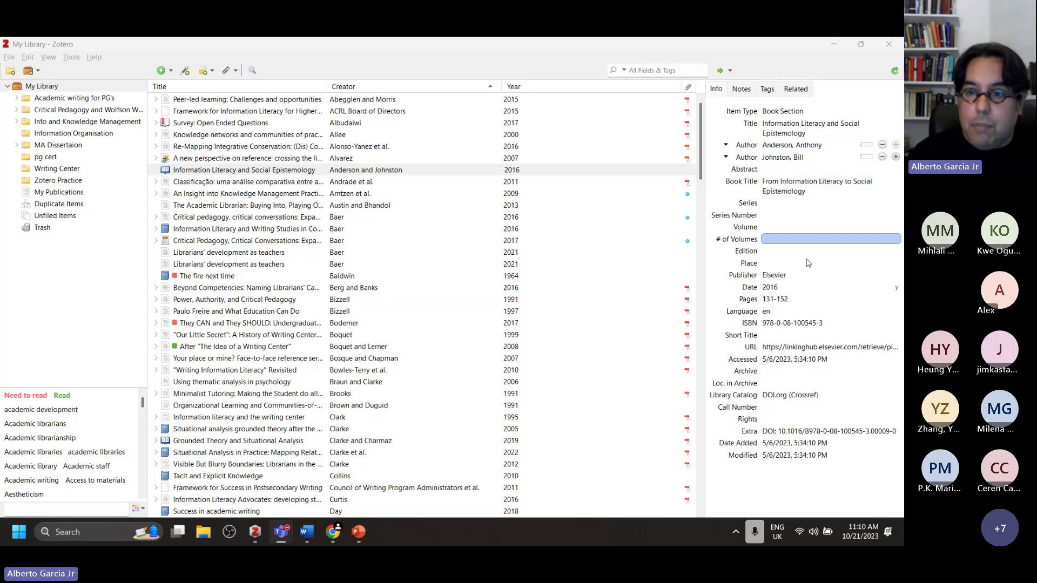
{"action": "left_click", "coordinate": [810, 287]}
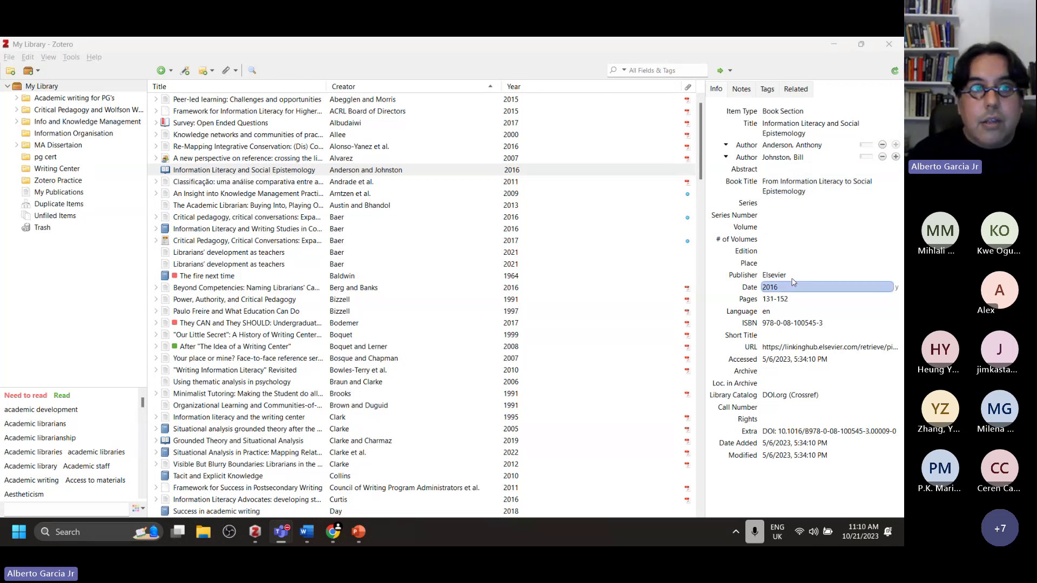
In Zotero Practice, copy an APA 7th edition bibliography of "In A Glass Darkly", "Pedagogy of the Oppressed", the Rossetti article and the higher-fees article to the clipboard
{"action": "left_click", "coordinate": [89, 83]}
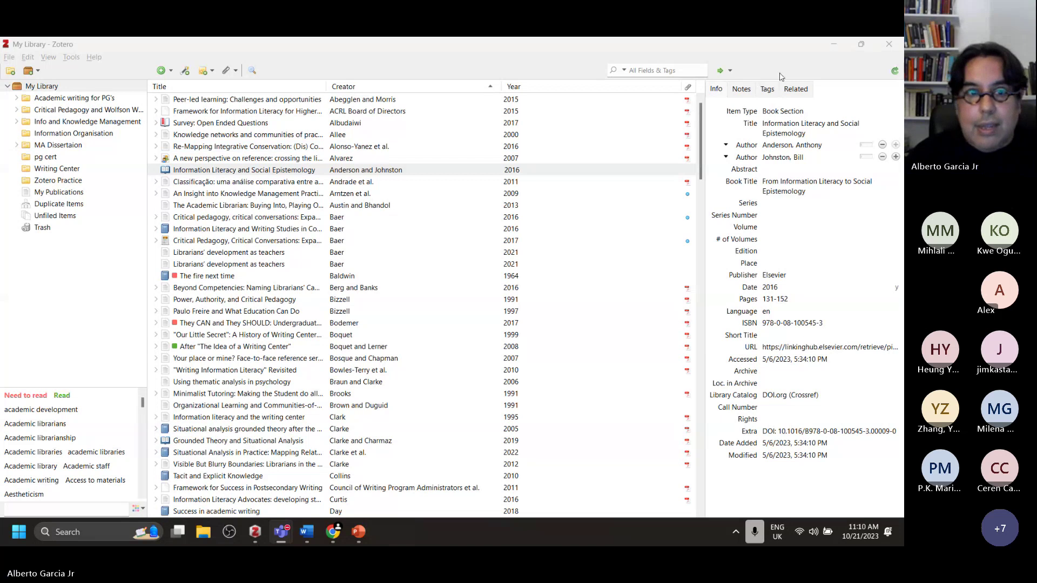
{"action": "left_click", "coordinate": [58, 181]}
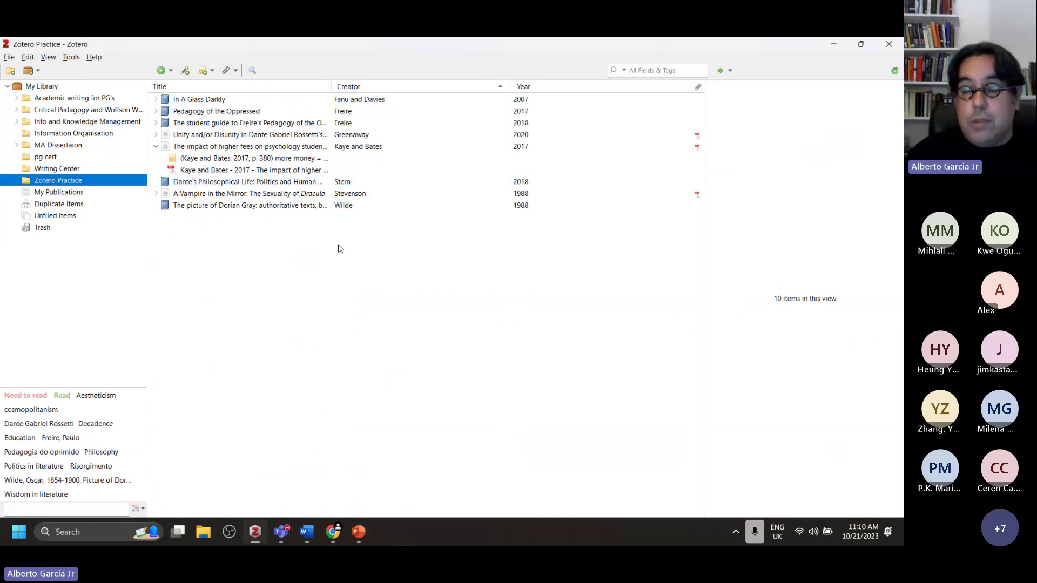
{"action": "left_click", "coordinate": [210, 101]}
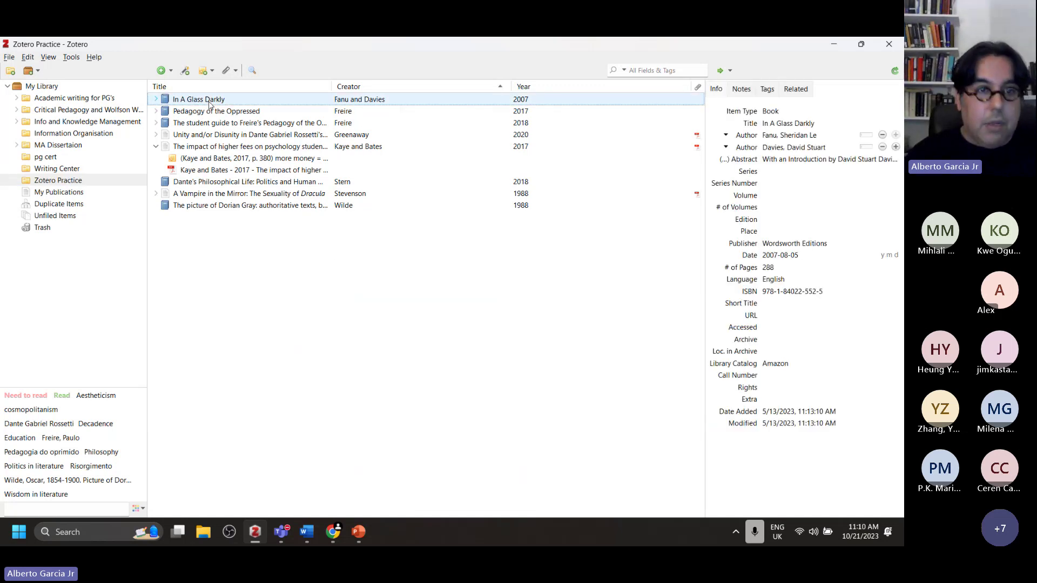
{"action": "left_click", "coordinate": [219, 114], "text": "ctrl"}
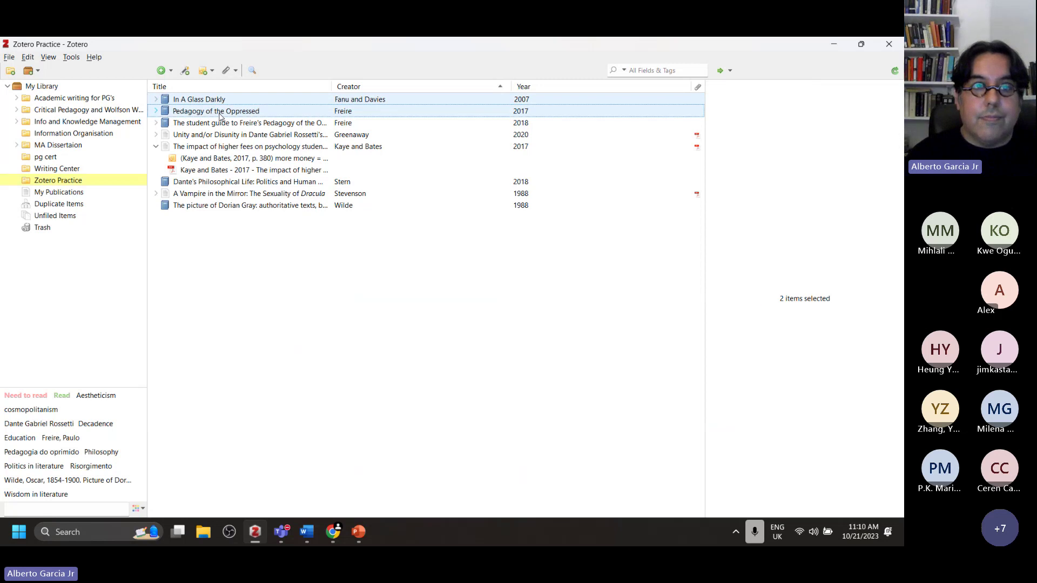
{"action": "left_click", "coordinate": [233, 138], "text": "ctrl"}
{"action": "left_click", "coordinate": [237, 147], "text": "ctrl"}
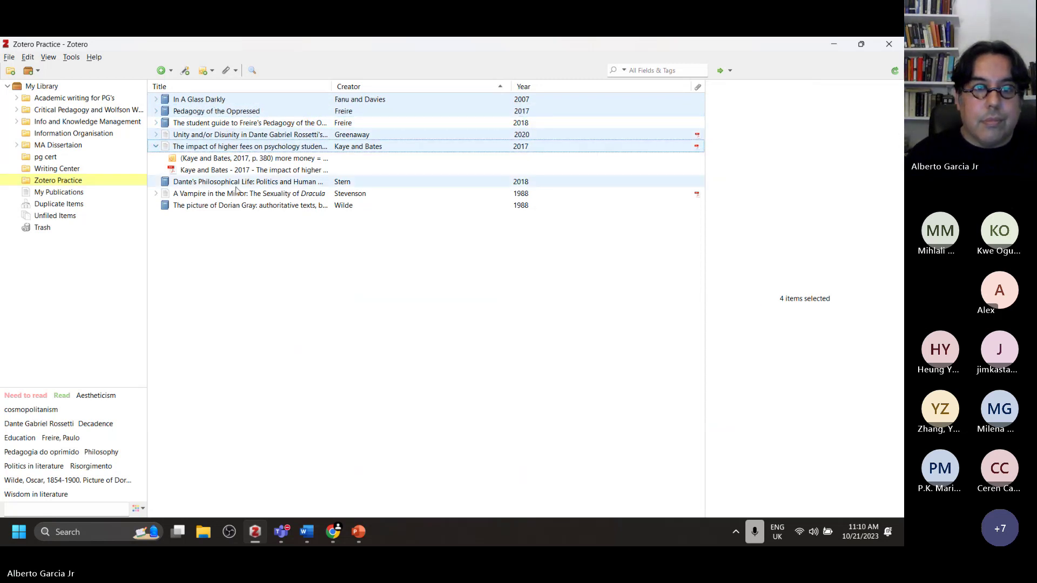
{"action": "right_click", "coordinate": [211, 113]}
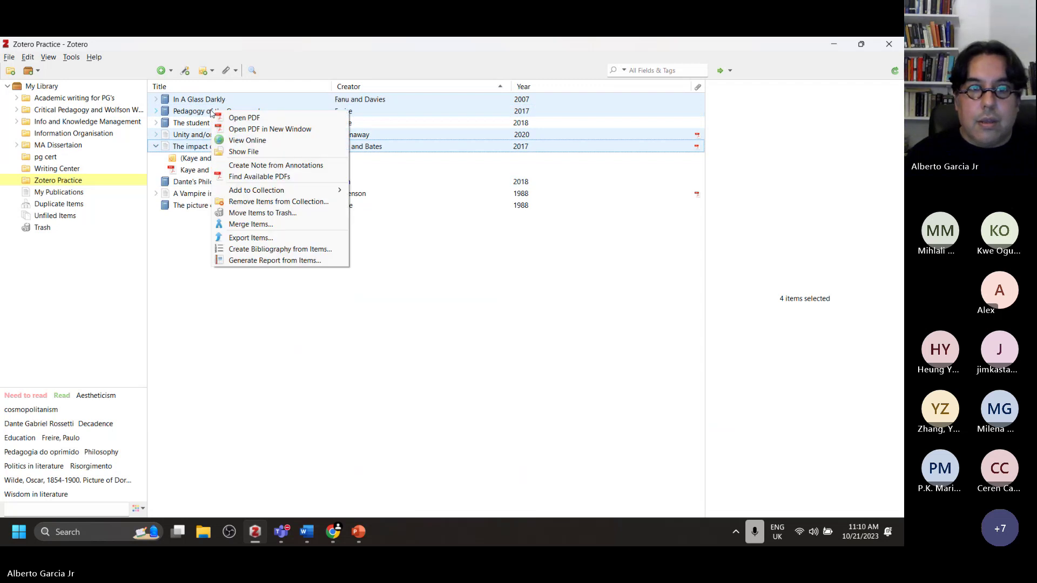
{"action": "left_click", "coordinate": [271, 252]}
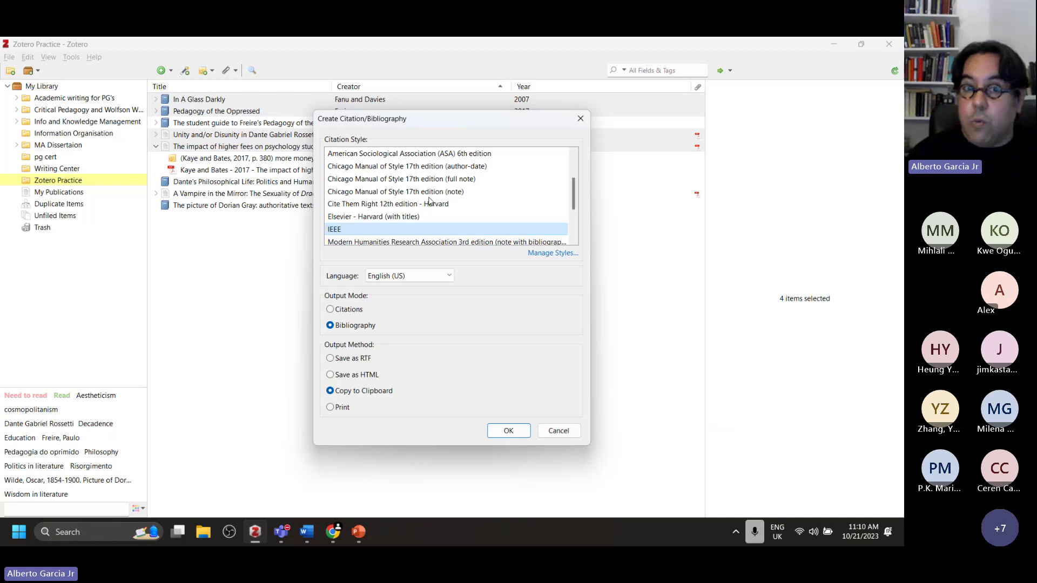
{"action": "scroll", "coordinate": [431, 201], "scroll_direction": "up", "scroll_amount": 1}
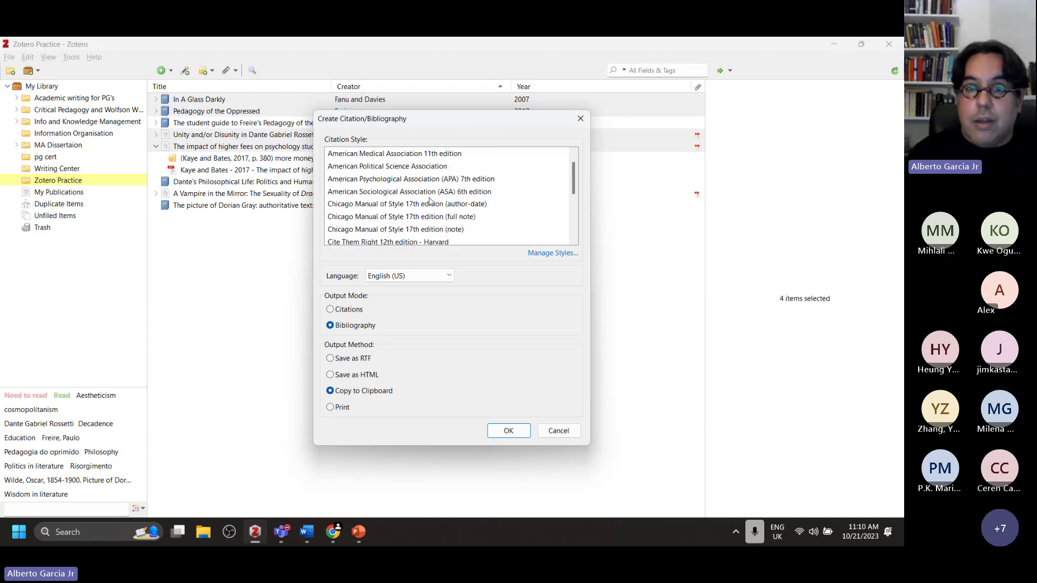
{"action": "left_click", "coordinate": [413, 180]}
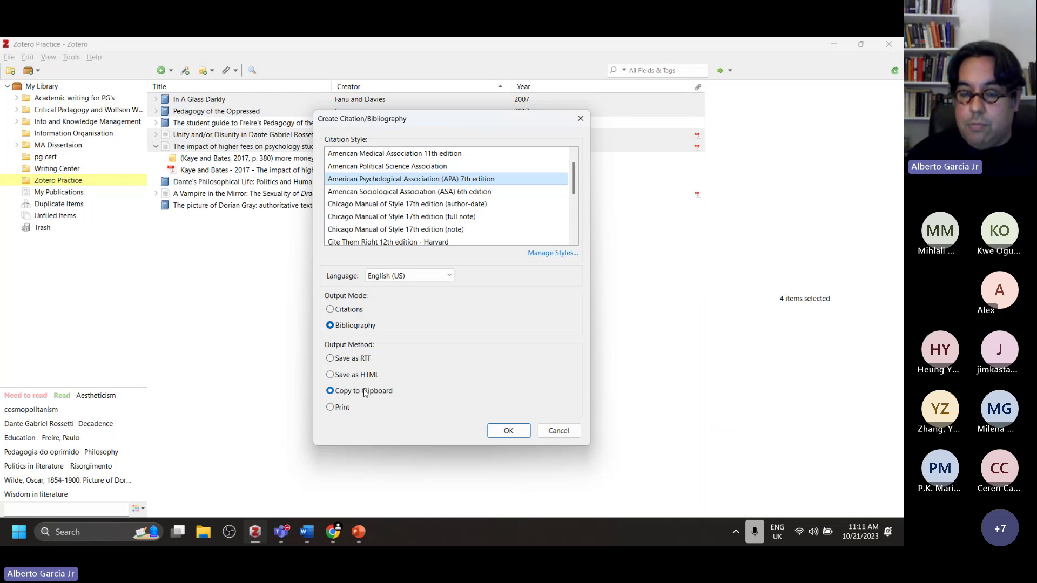
{"action": "left_click", "coordinate": [509, 431]}
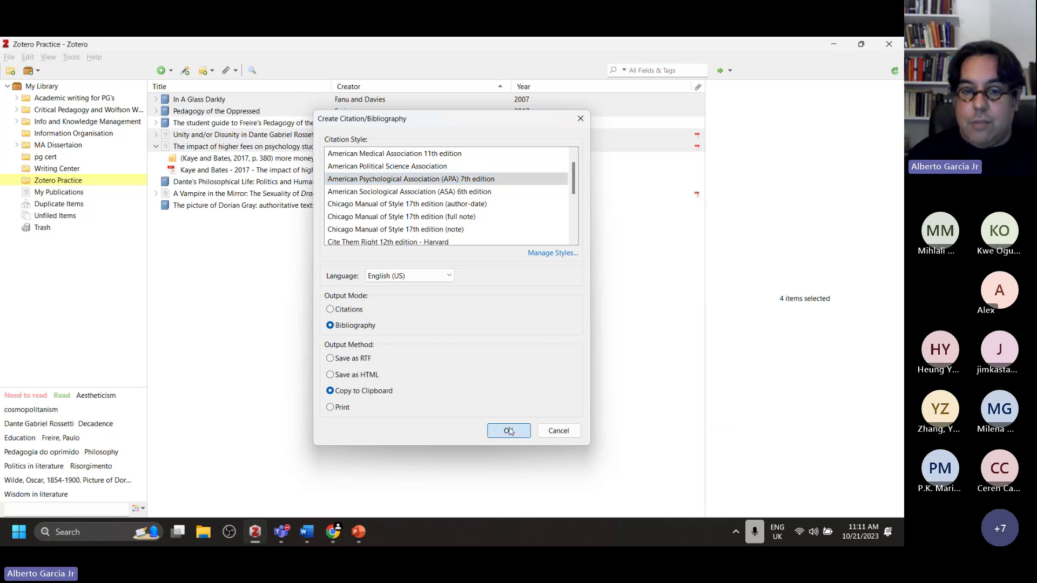
Switch to the blank Word document, enter the heading "Bibliography", and paste the copied references below it in the maximized window
{"action": "left_click", "coordinate": [305, 533]}
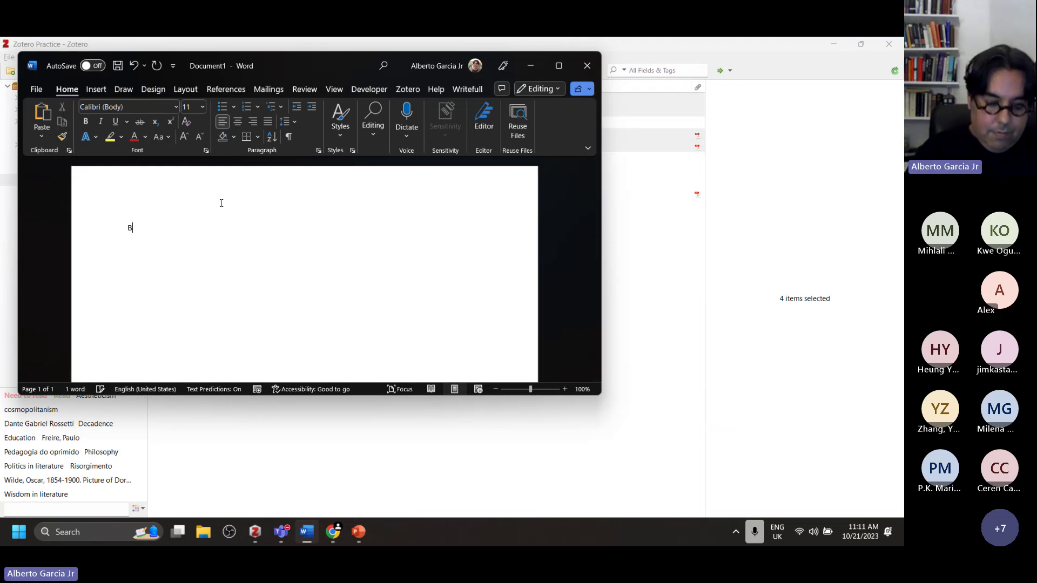
{"action": "type", "text": "Bibliography"}
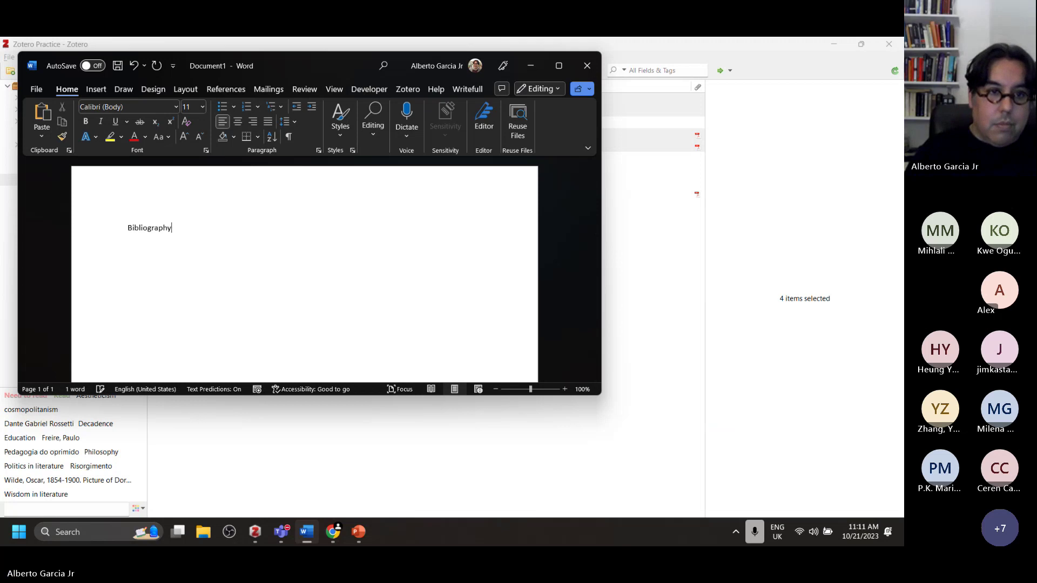
{"action": "key", "text": "Return"}
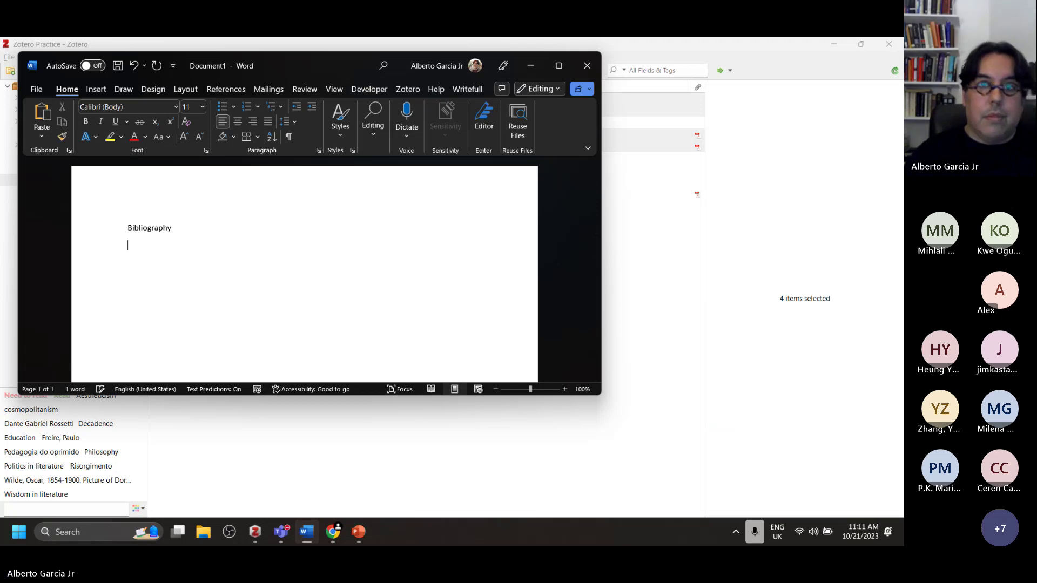
{"action": "left_click", "coordinate": [559, 66]}
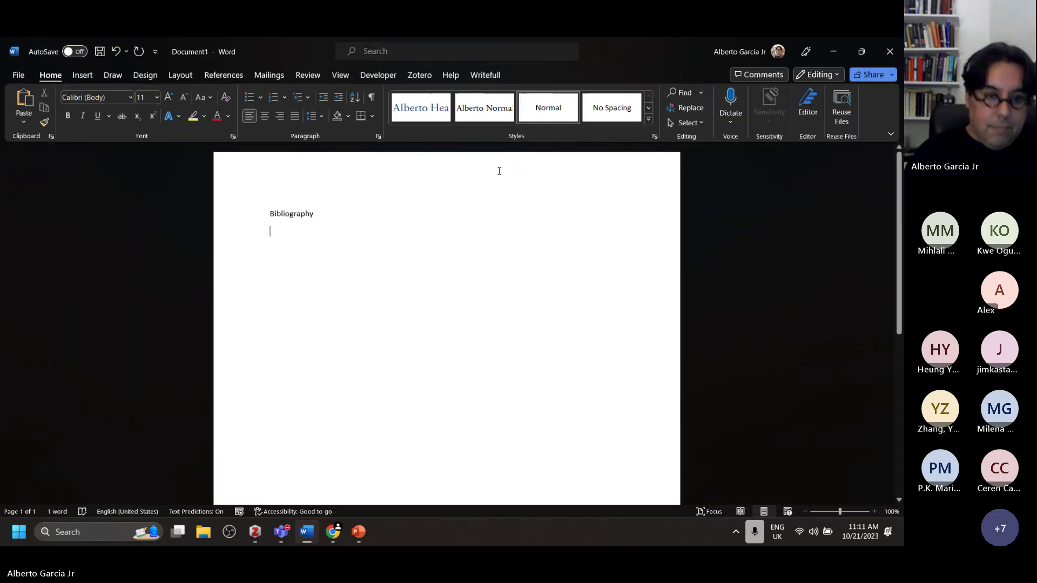
{"action": "type", "text": "Fanu, S. L., & Davies, D. S. (2007). In A Glass Darkly. Wordsworth Editions. Freire, P. (2017). Pedagogy of the Oppressed (M. Bergman Ramos, Trans.; 13th edition). Penguin Classics. Greenaway, V. (2020). Unity and/or Disunity in Dante Gabriel Rossetti’s Poetry: Proto-Aestheticism, Cultural Politics, and Italian Nationalism at the Victorian Mid-Century. Victoriographies, 10(1), 52–70. https://doi.org/10.3366/vic.2020.0366 Kaye, L. K., & Bates, E. A. (2017). The impact of higher fees on psychology students’ reasons for attending university. Journal of Further and Higher Education, 41(3), 379–392. https://doi.org/10.1080/0309877X.2015.1117597"}
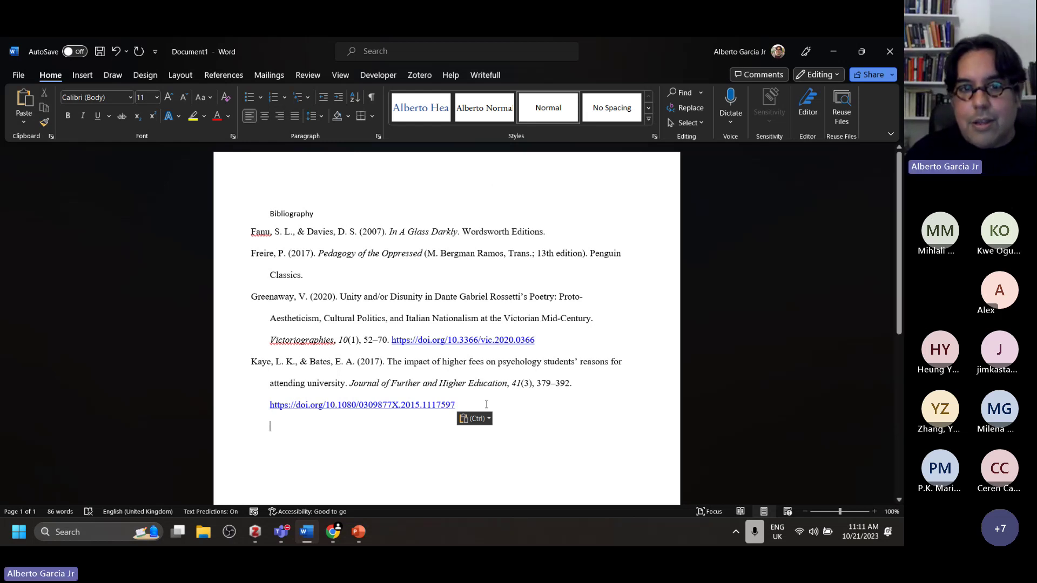
Delete the pasted references and the "Bibliography" heading from the document
{"action": "left_click_drag", "start_coordinate": [479, 411], "coordinate": [248, 236]}
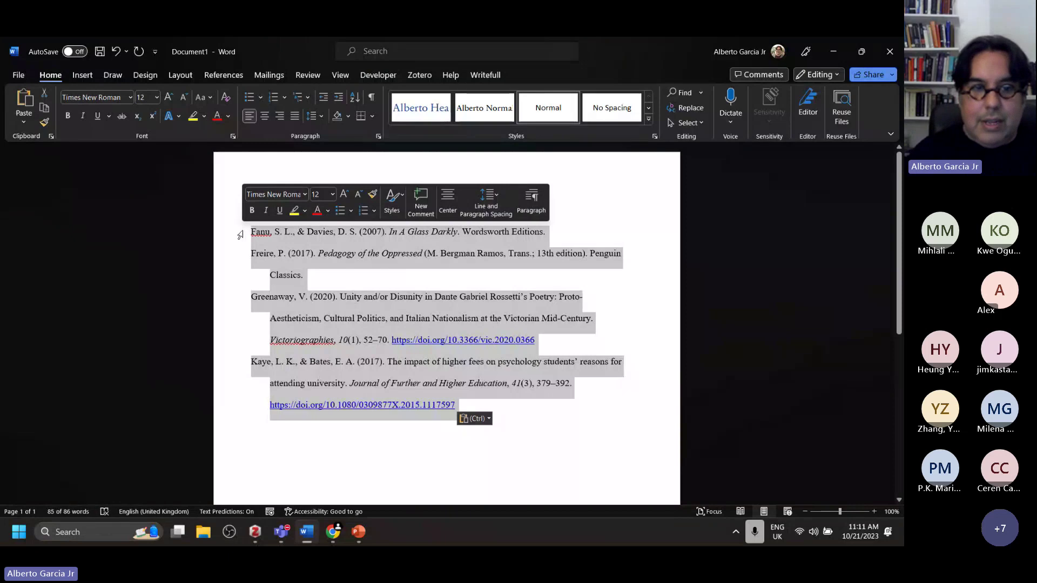
{"action": "key", "text": "BackSpace"}
{"action": "key", "text": "BackSpace"}
{"action": "key", "text": "BackSpace"}
{"action": "key", "text": "BackSpace"}
{"action": "key", "text": "BackSpace"}
{"action": "key", "text": "BackSpace"}
{"action": "key", "text": "BackSpace"}
{"action": "key", "text": "BackSpace"}
{"action": "key", "text": "BackSpace"}
{"action": "key", "text": "BackSpace"}
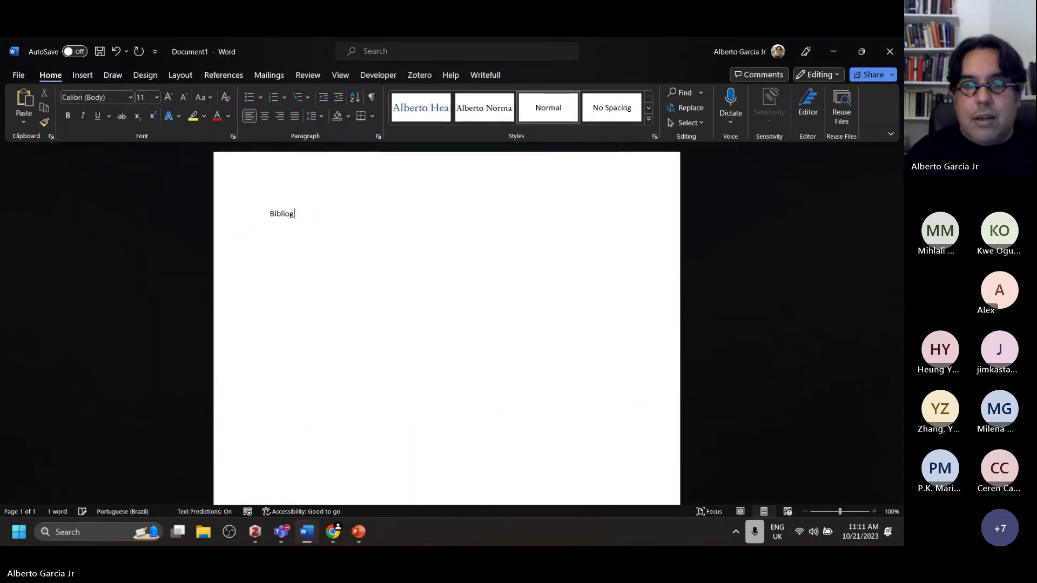
{"action": "key", "text": "BackSpace"}
{"action": "key", "text": "BackSpace"}
{"action": "key", "text": "BackSpace"}
{"action": "key", "text": "BackSpace"}
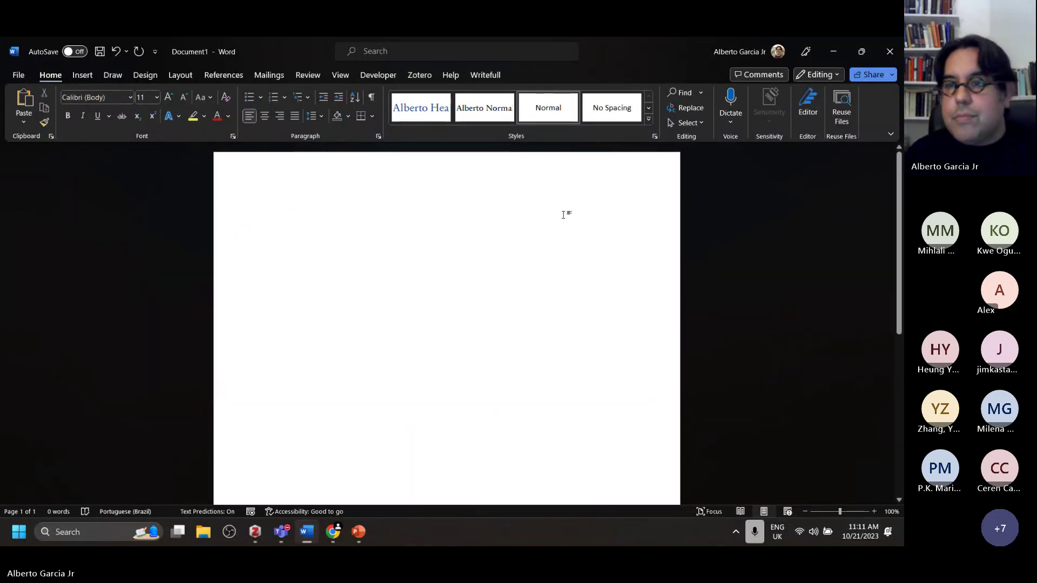
Switch to Zotero and create a new collection named "Zotero Practice 2" in My Library
{"action": "key", "text": "alt+Tab"}
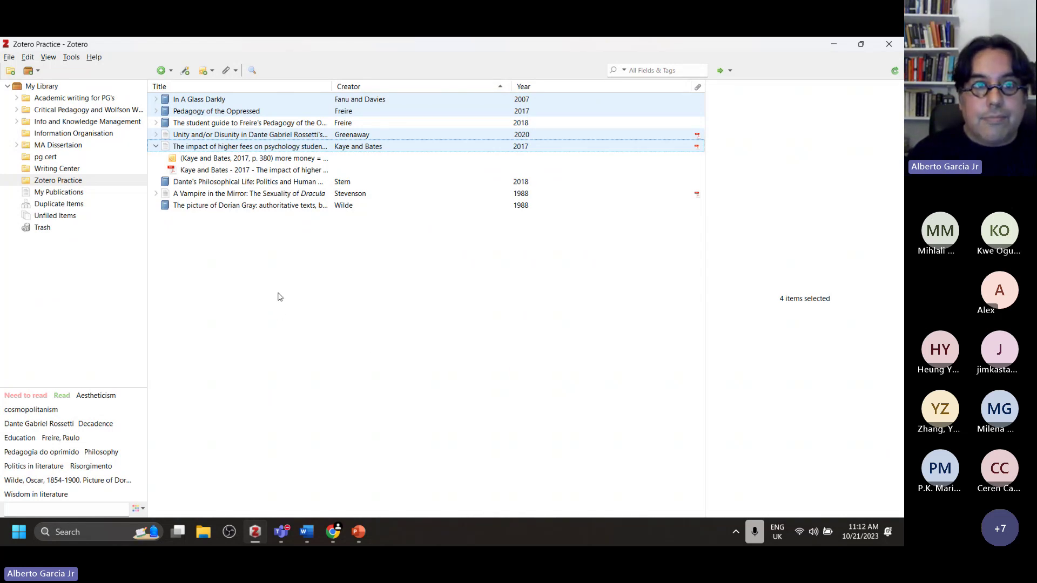
{"action": "left_click", "coordinate": [101, 264]}
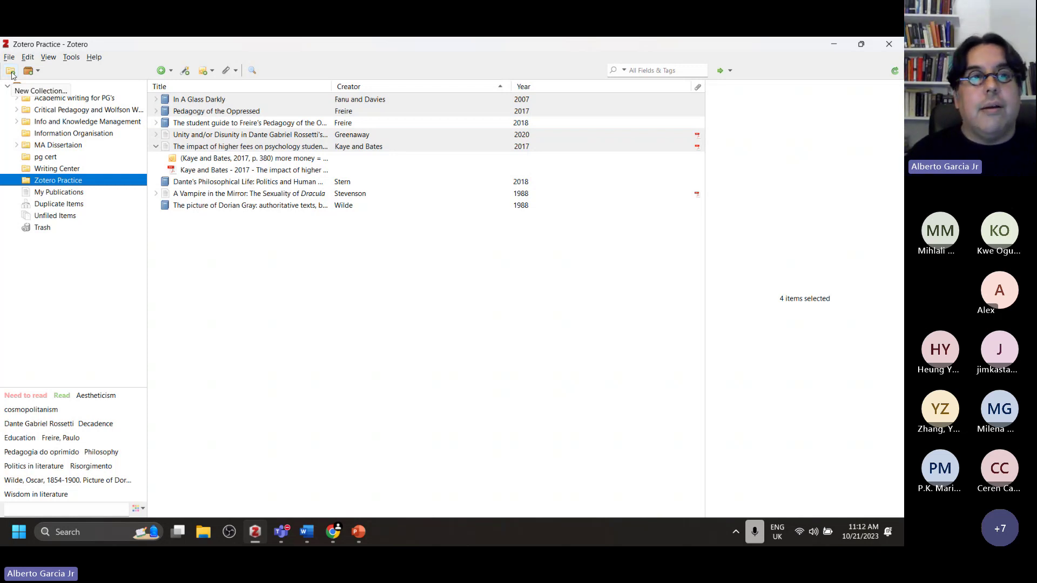
{"action": "left_click", "coordinate": [11, 71]}
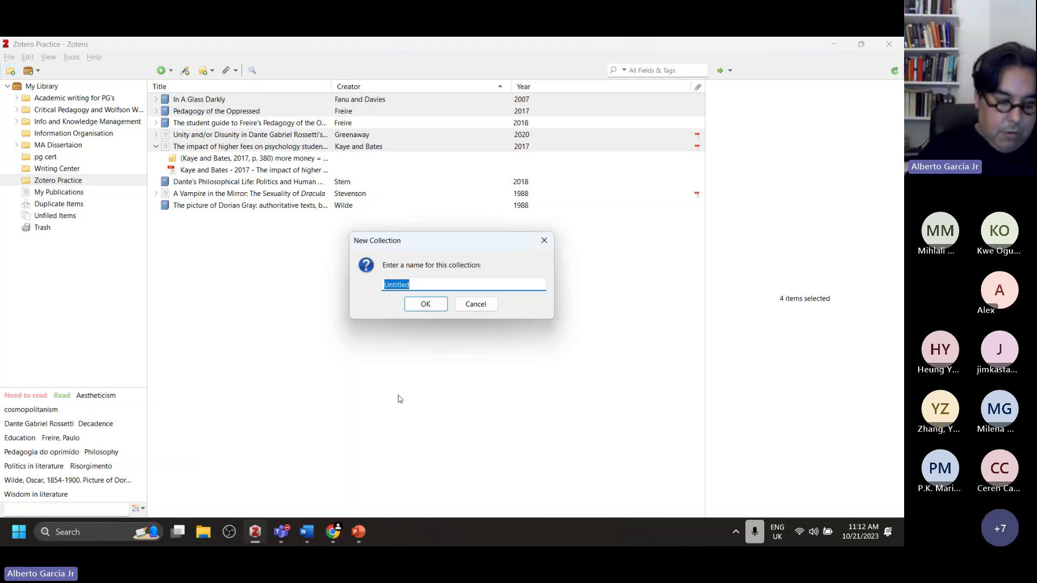
{"action": "type", "text": "Zoter"}
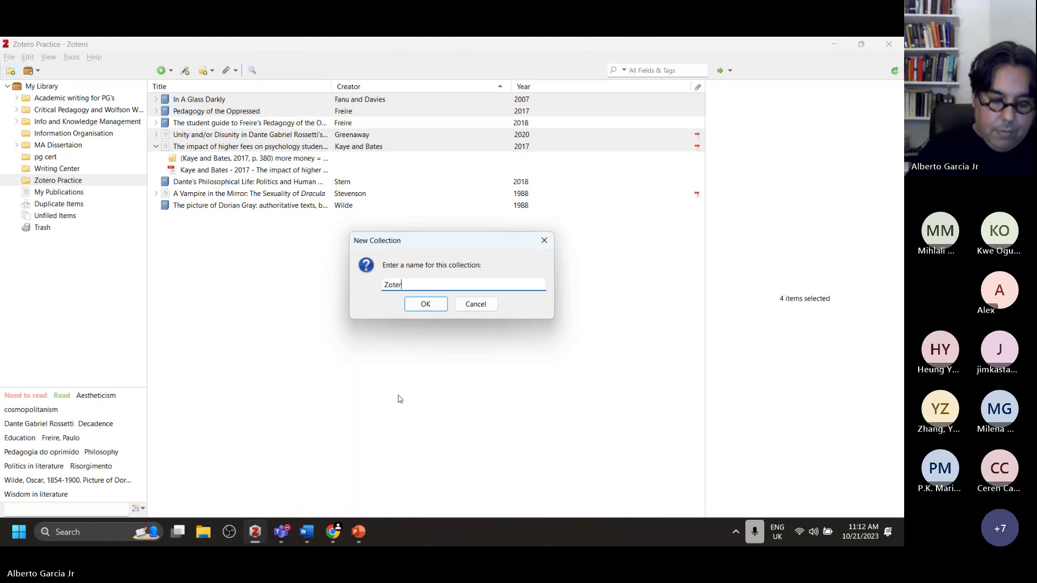
{"action": "type", "text": "o Pra"}
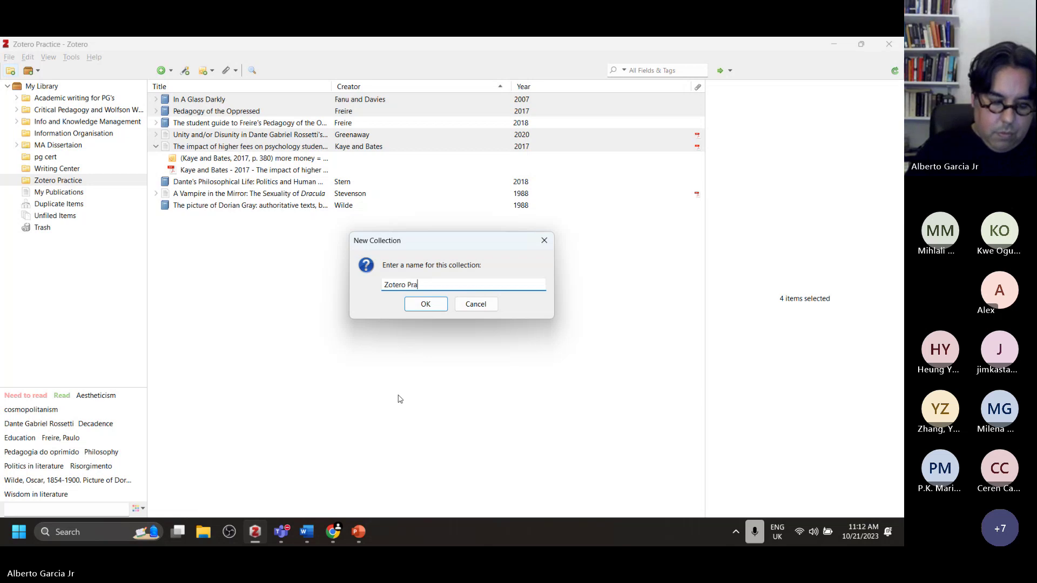
{"action": "type", "text": "ctice "}
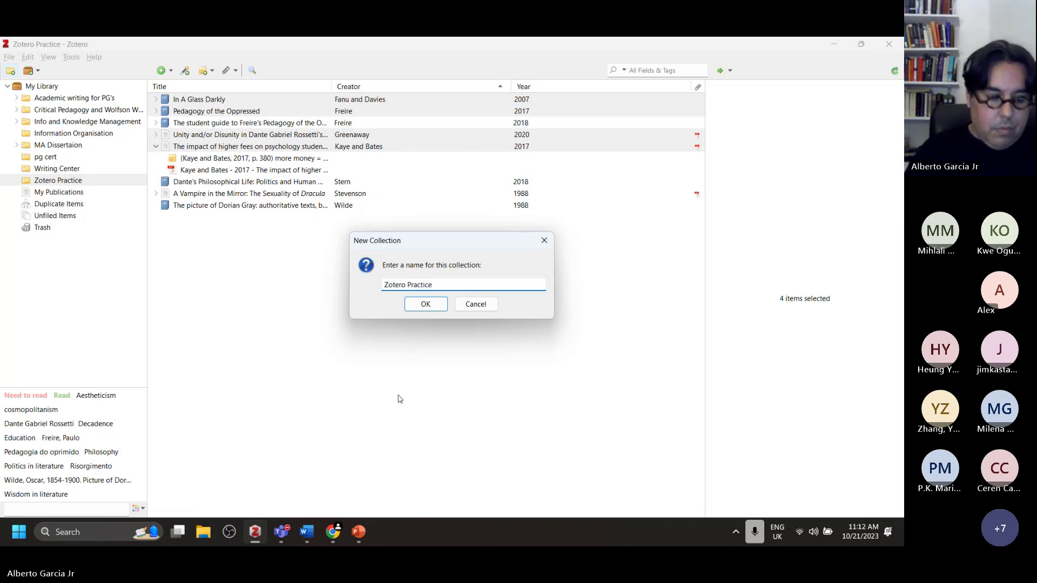
{"action": "type", "text": "2"}
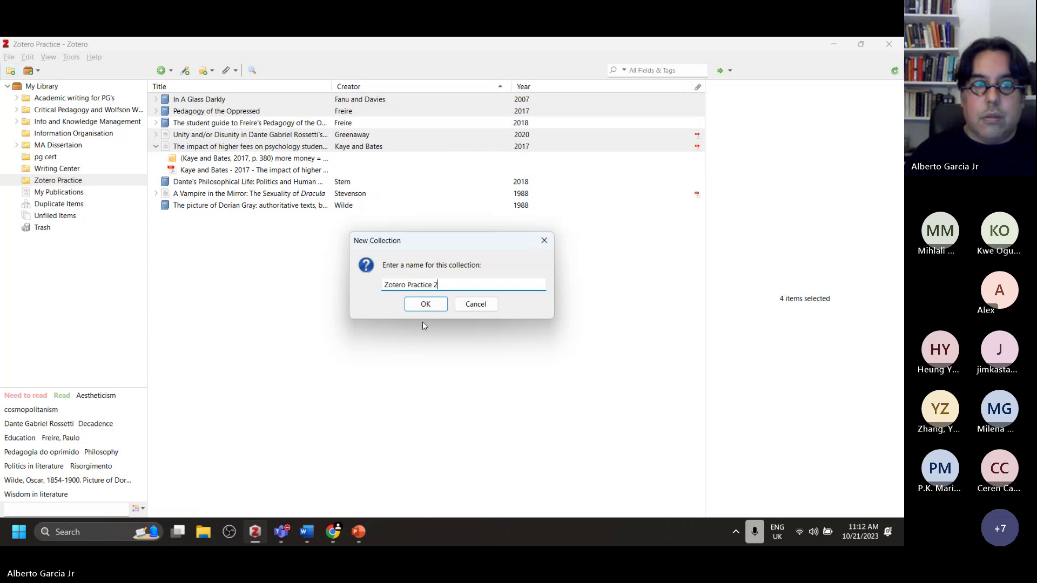
{"action": "left_click", "coordinate": [426, 304]}
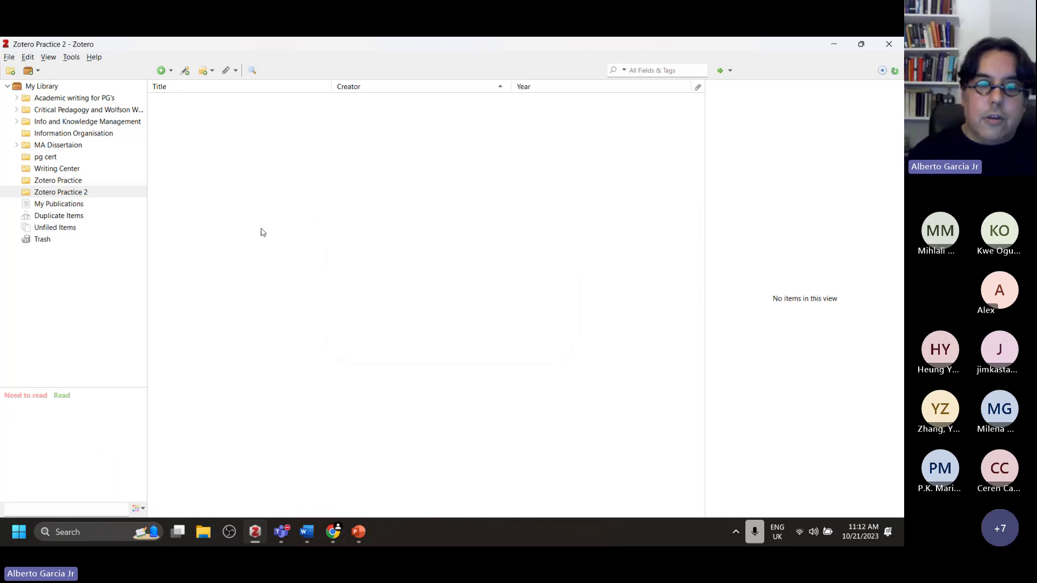
In Chrome's iDiscover results for "Dracula and Imperialism", open the full text of "The Nineteenth Century Up-to-Date with a Vengeance" in Gale Academic OneFile
{"action": "left_click", "coordinate": [333, 538]}
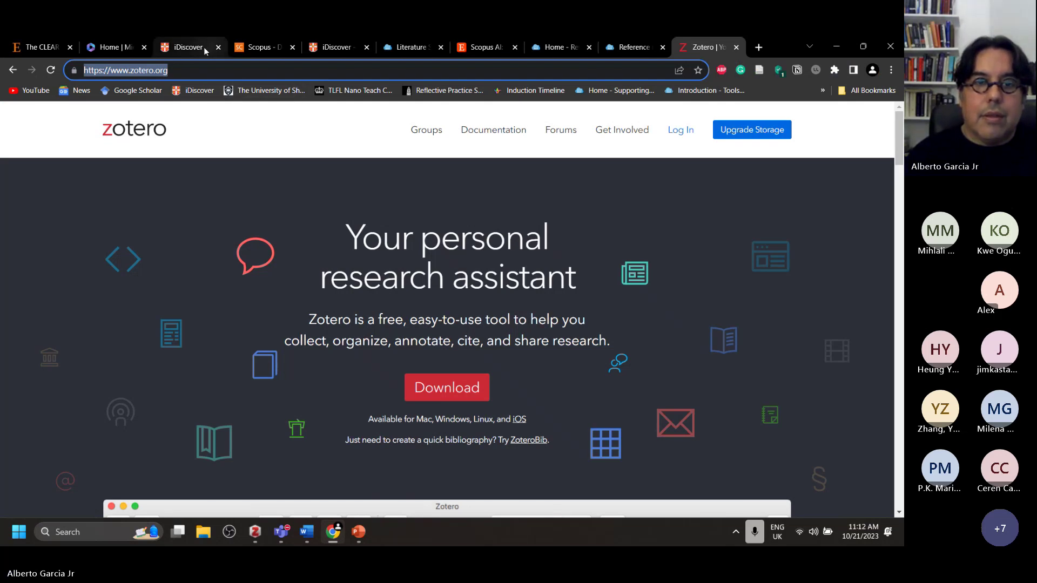
{"action": "mouse_move", "coordinate": [334, 48]}
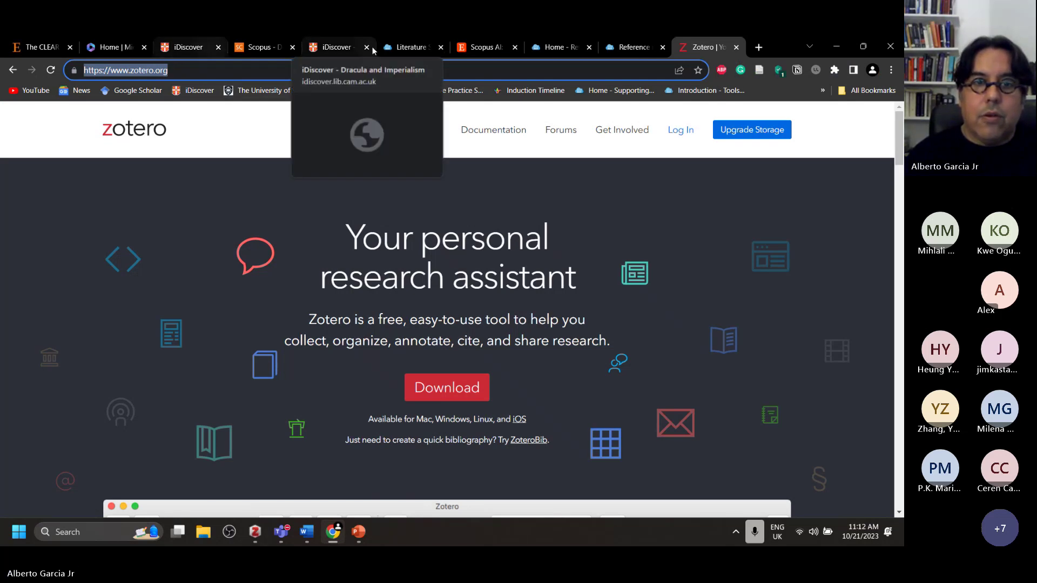
{"action": "left_click", "coordinate": [334, 48]}
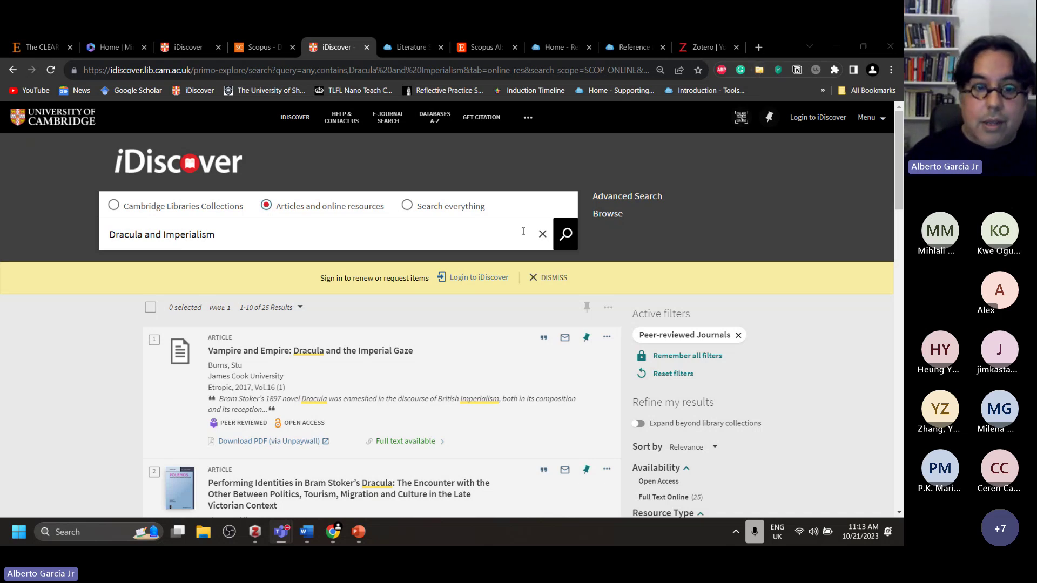
{"action": "scroll", "coordinate": [435, 272], "scroll_direction": "down", "scroll_amount": 3}
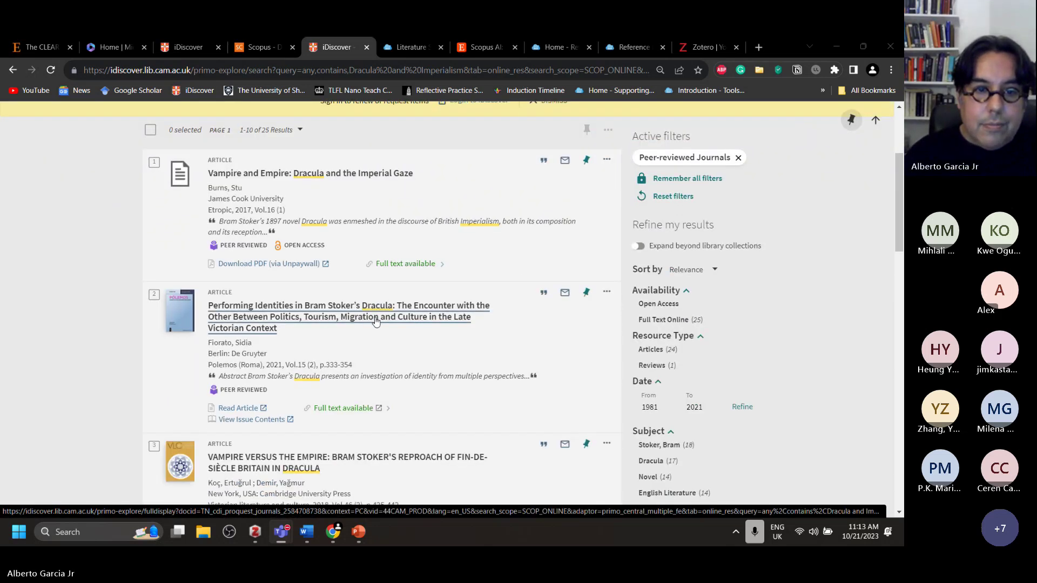
{"action": "scroll", "coordinate": [376, 321], "scroll_direction": "down", "scroll_amount": 6}
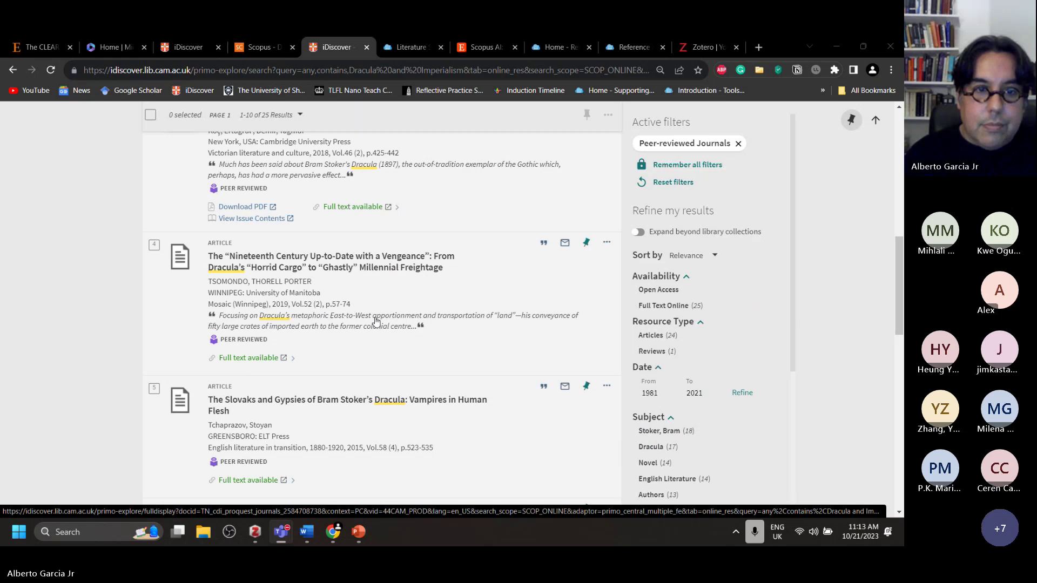
{"action": "left_click", "coordinate": [354, 268]}
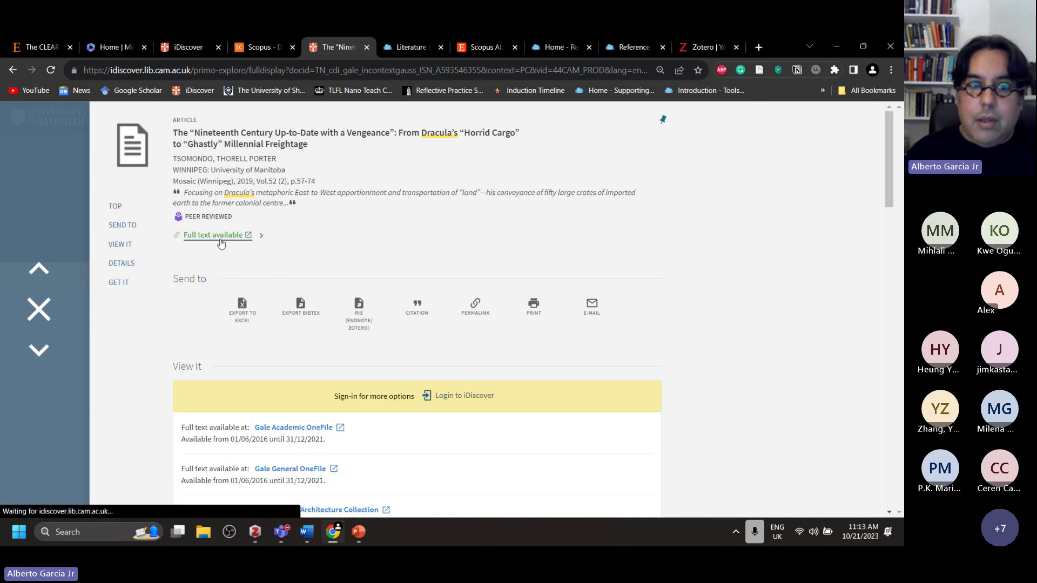
{"action": "left_click", "coordinate": [218, 238]}
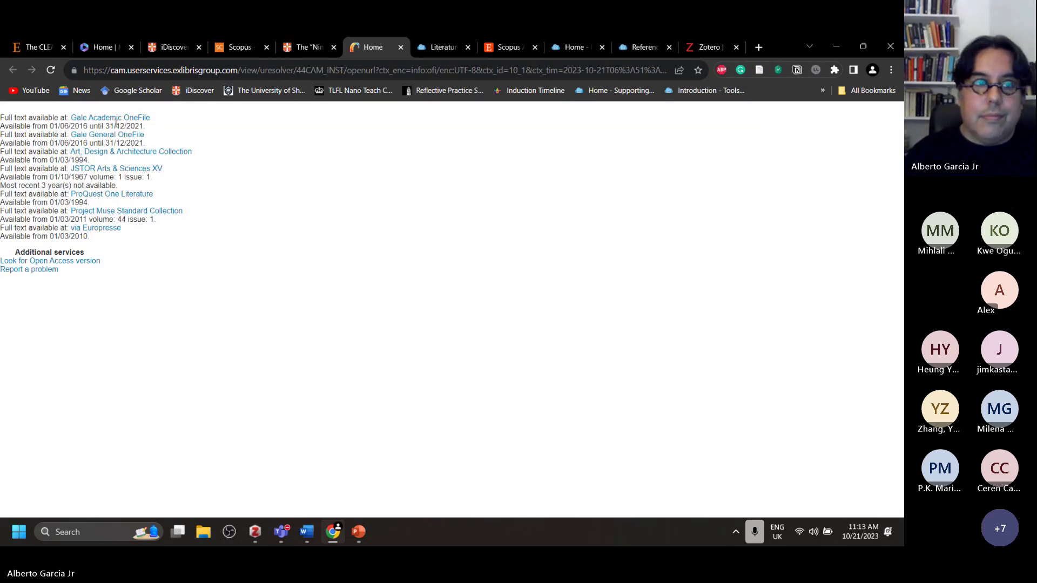
{"action": "left_click", "coordinate": [113, 118]}
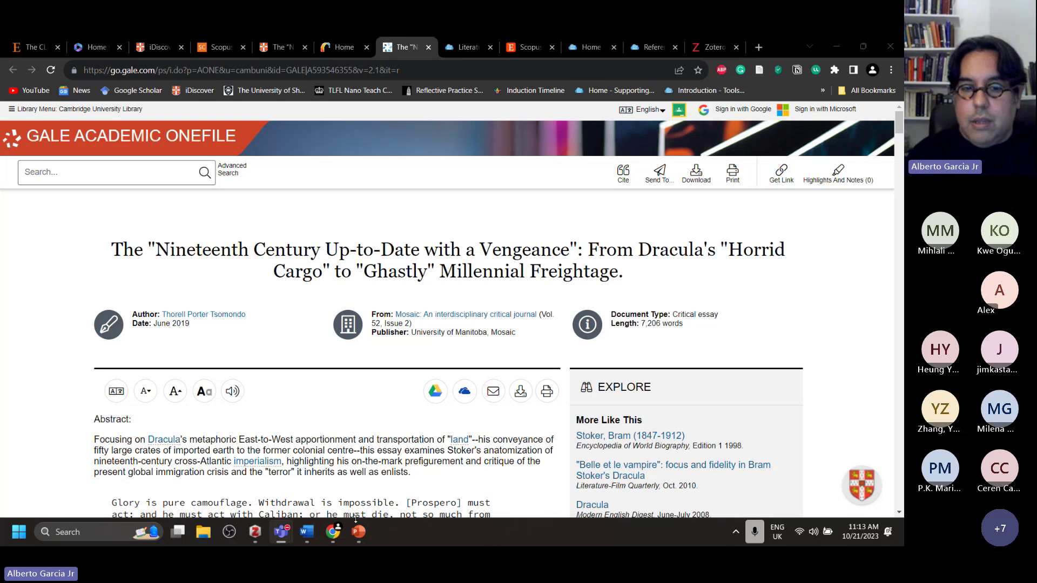
Save the open Gale article to the Zotero Practice 2 collection with the browser connector and return to Zotero
{"action": "left_click", "coordinate": [256, 533]}
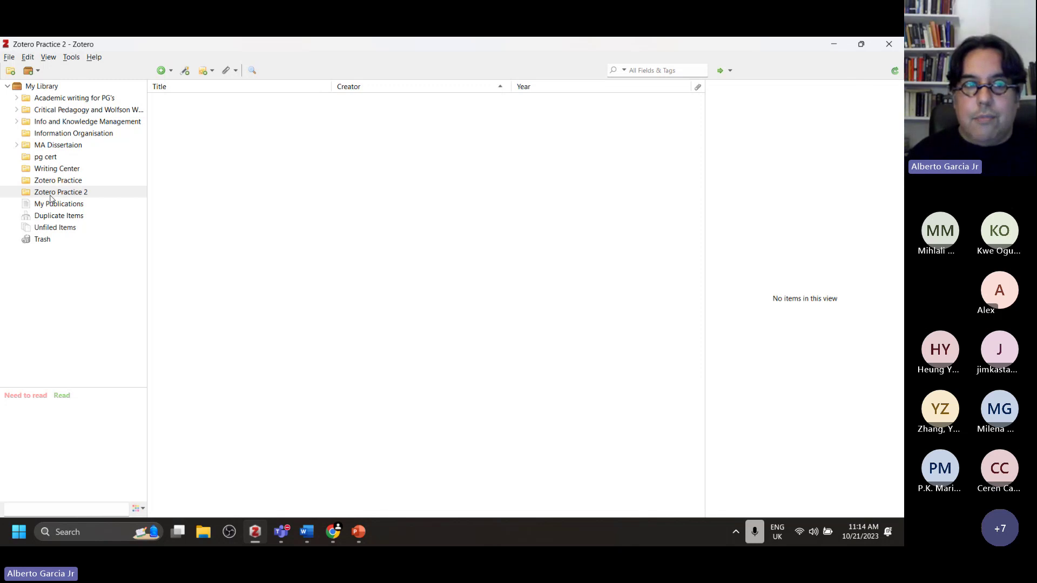
{"action": "left_click", "coordinate": [834, 44]}
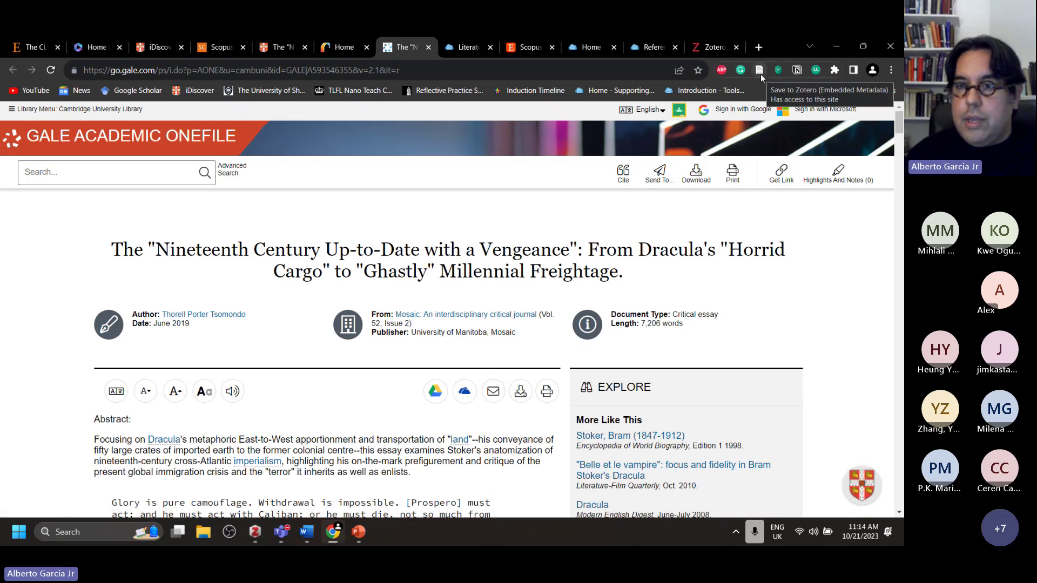
{"action": "left_click", "coordinate": [759, 70]}
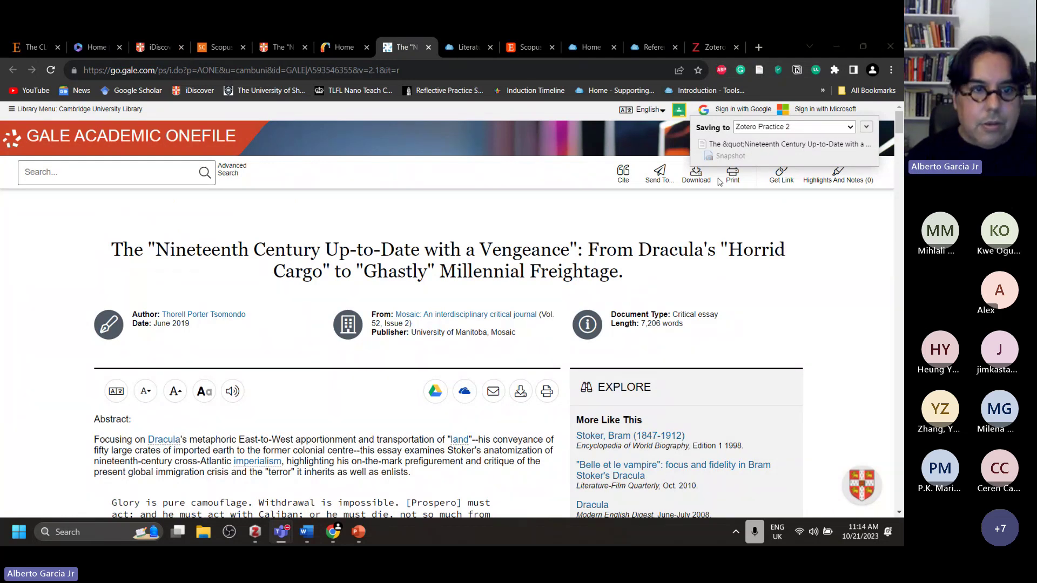
{"action": "scroll", "coordinate": [542, 228], "scroll_direction": "down", "scroll_amount": 3}
{"action": "scroll", "coordinate": [542, 228], "scroll_direction": "down", "scroll_amount": 5}
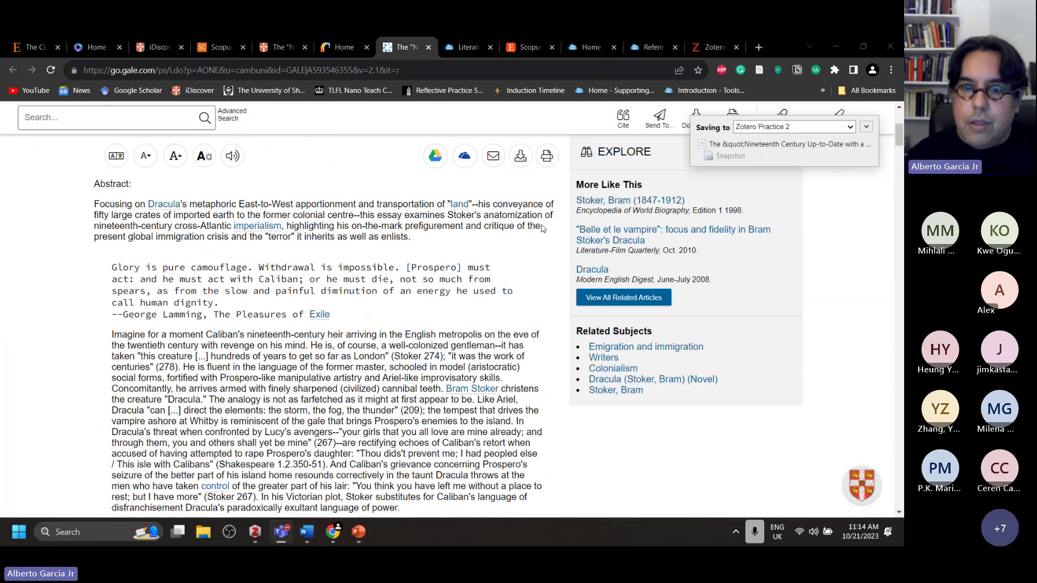
{"action": "key", "text": "alt+Tab"}
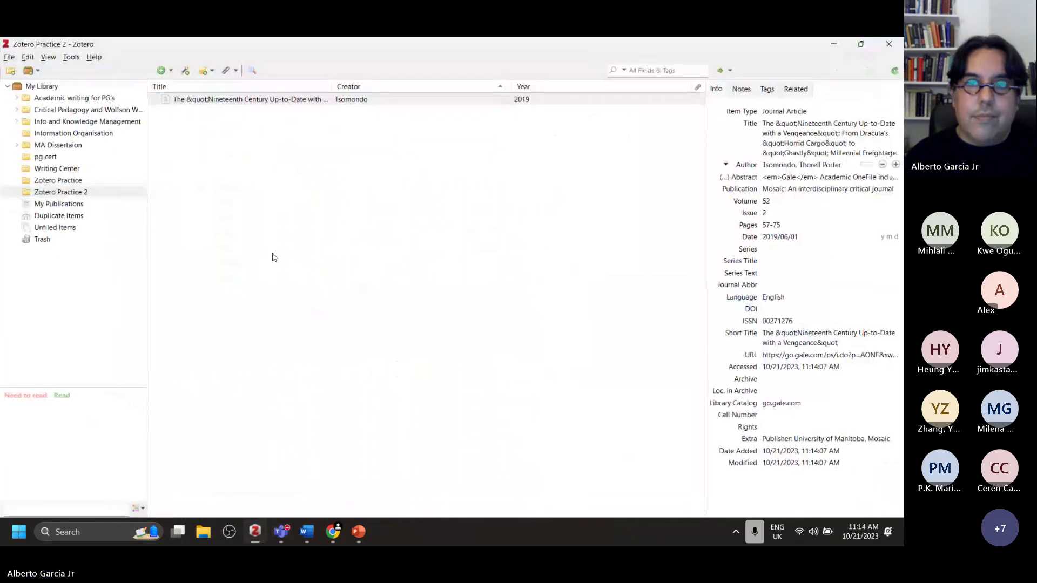
Try to remove the "&quot;" codes around "Nineteenth Century Up-to-Date with a Vengeance" in the saved article's title
{"action": "left_click", "coordinate": [770, 158]}
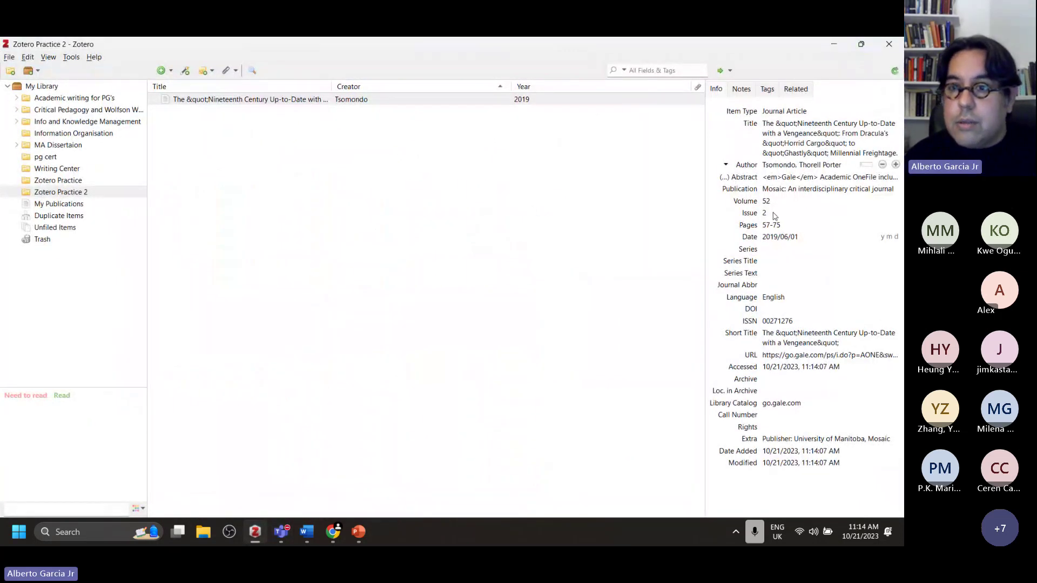
{"action": "left_click", "coordinate": [785, 139]}
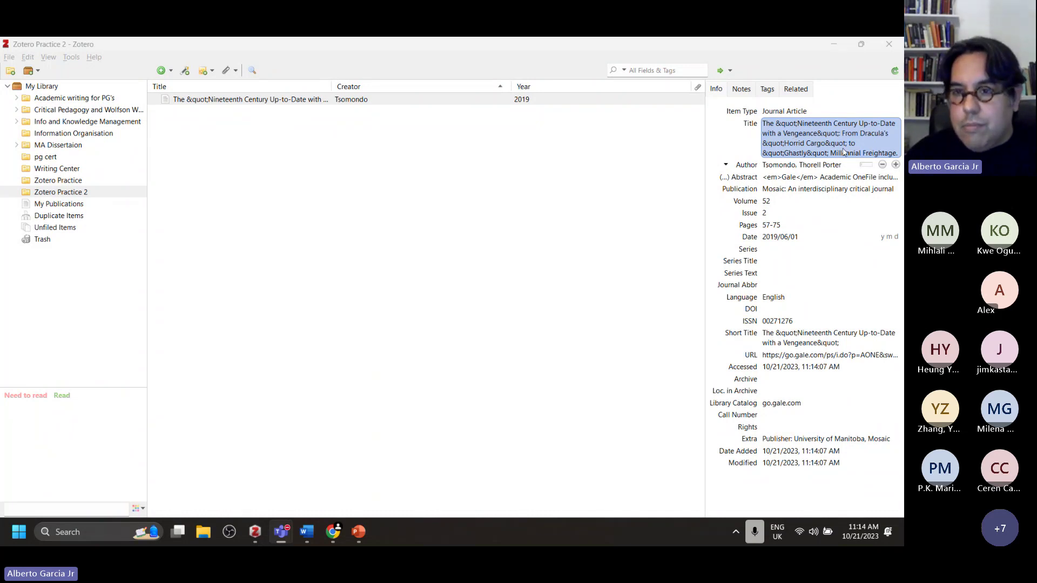
{"action": "left_click", "coordinate": [792, 133]}
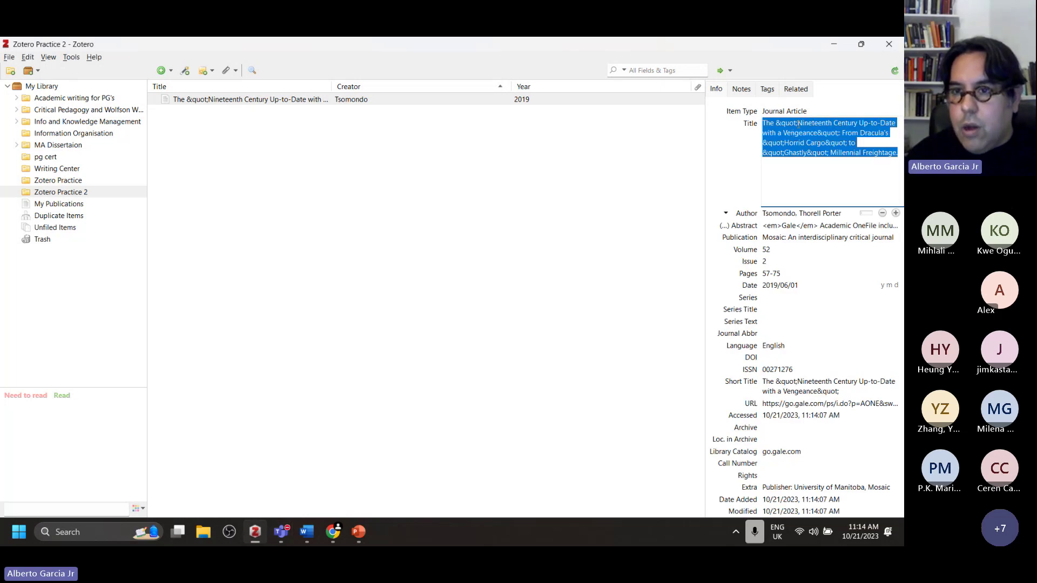
{"action": "left_click", "coordinate": [798, 124]}
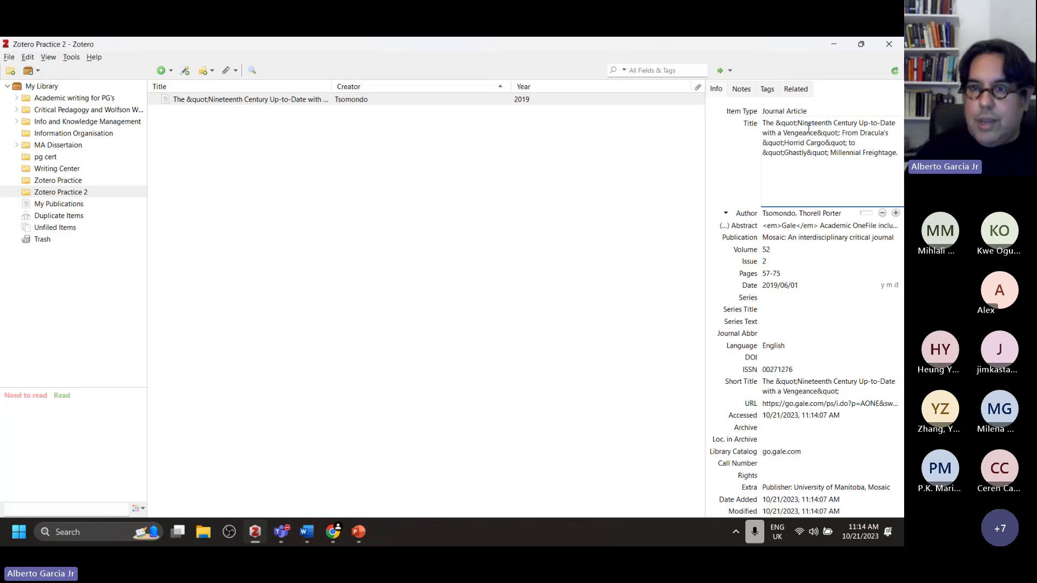
{"action": "key", "text": "BackSpace"}
{"action": "key", "text": "BackSpace"}
{"action": "key", "text": "BackSpace"}
{"action": "key", "text": "BackSpace"}
{"action": "key", "text": "BackSpace"}
{"action": "key", "text": "BackSpace"}
{"action": "key", "text": "BackSpace"}
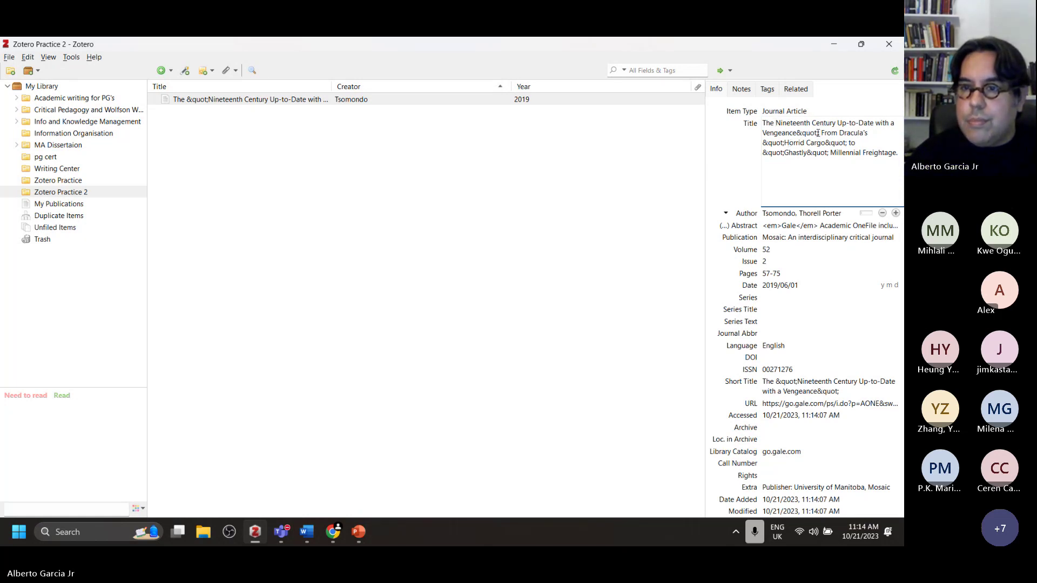
{"action": "key", "text": "BackSpace"}
{"action": "key", "text": "BackSpace"}
{"action": "key", "text": "BackSpace"}
{"action": "key", "text": "BackSpace"}
{"action": "key", "text": "BackSpace"}
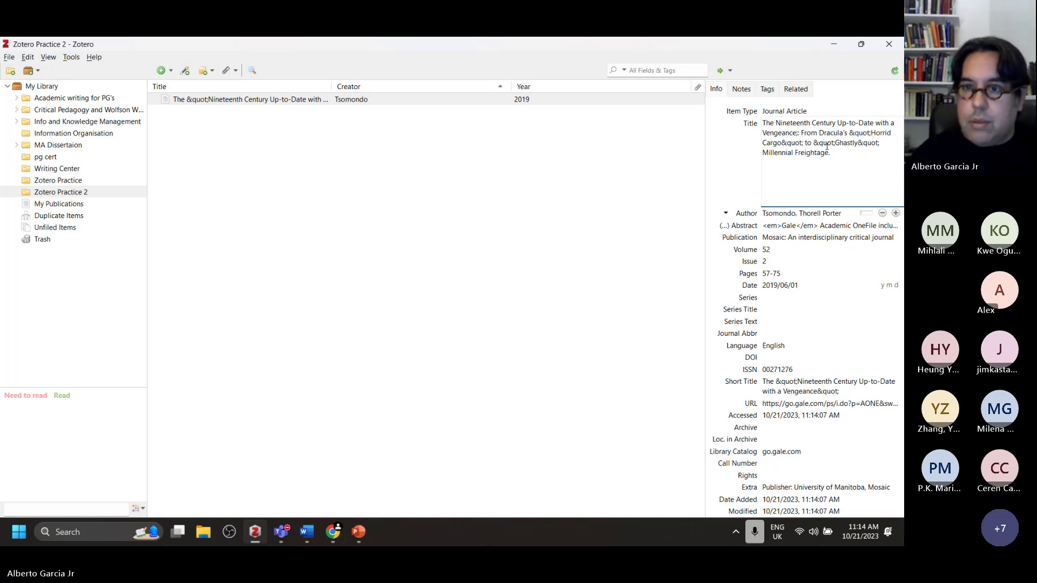
{"action": "key", "text": "Delete"}
{"action": "key", "text": "Delete"}
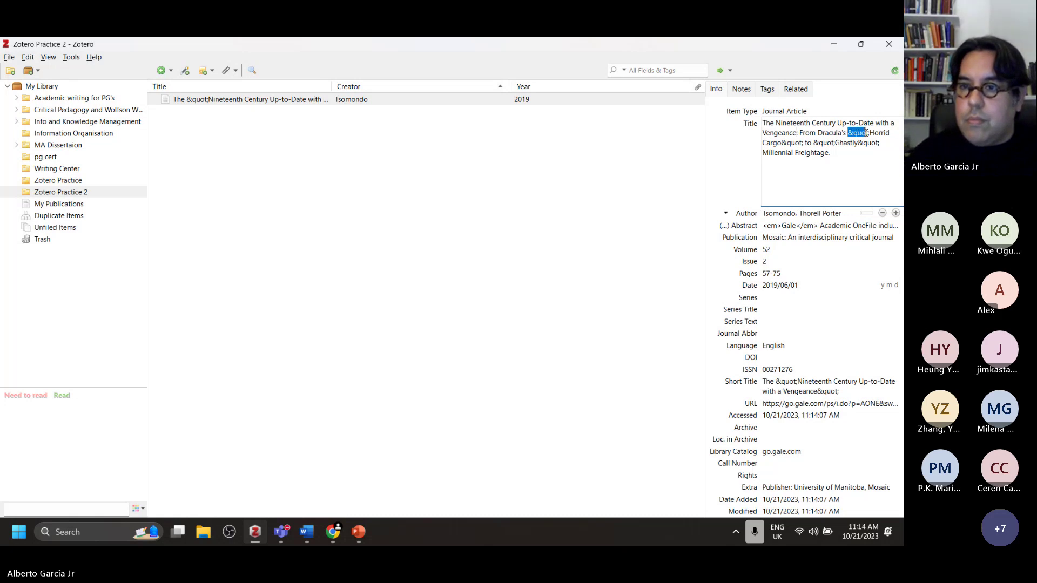
{"action": "key", "text": "Escape"}
{"action": "left_click", "coordinate": [870, 133]}
{"action": "left_click", "coordinate": [859, 142]}
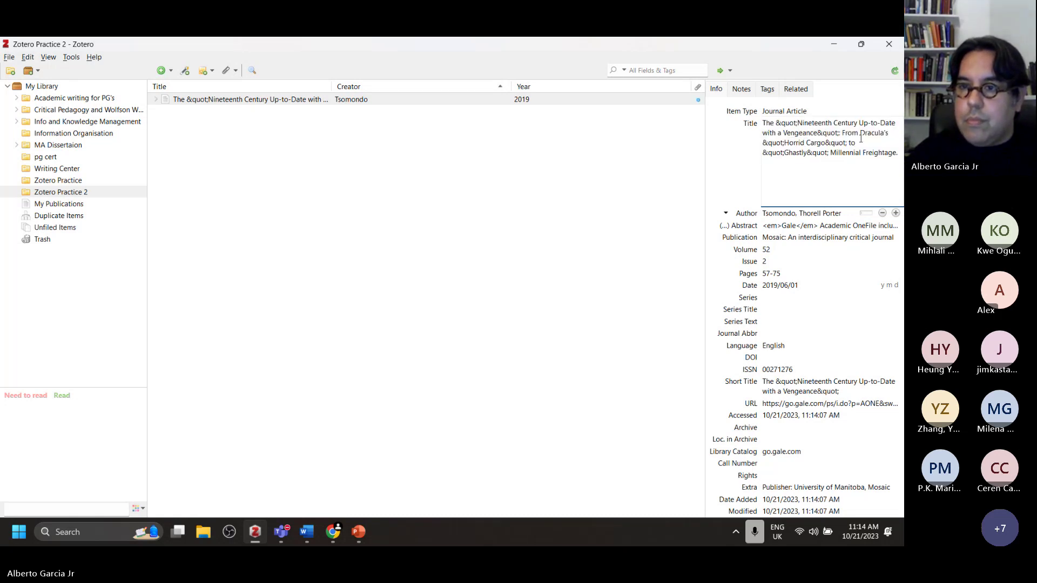
Remove the "&quot;" code before "Horrid" in the article's title, keeping a space after "Dracula's"
{"action": "triple_click", "coordinate": [790, 148]}
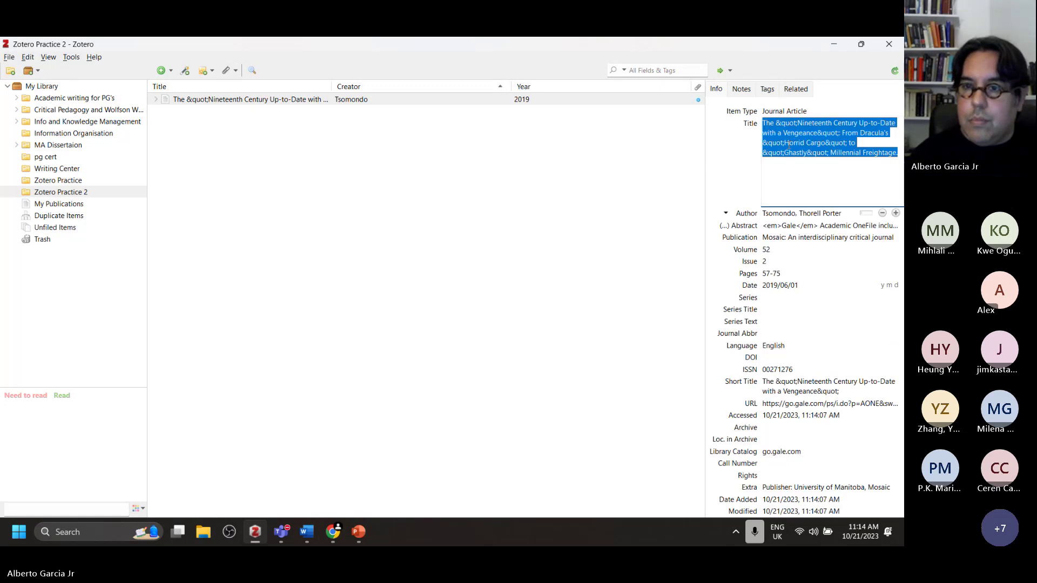
{"action": "left_click", "coordinate": [784, 144]}
{"action": "key", "text": "BackSpace"}
{"action": "key", "text": "BackSpace"}
{"action": "key", "text": "BackSpace"}
{"action": "key", "text": "BackSpace"}
{"action": "key", "text": "BackSpace"}
{"action": "key", "text": "BackSpace"}
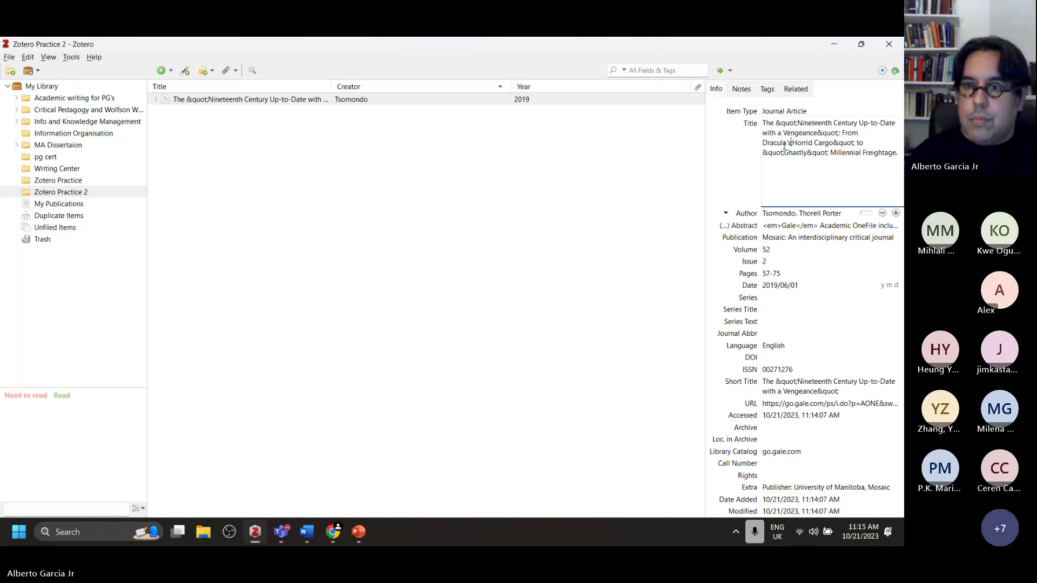
{"action": "key", "text": "Delete"}
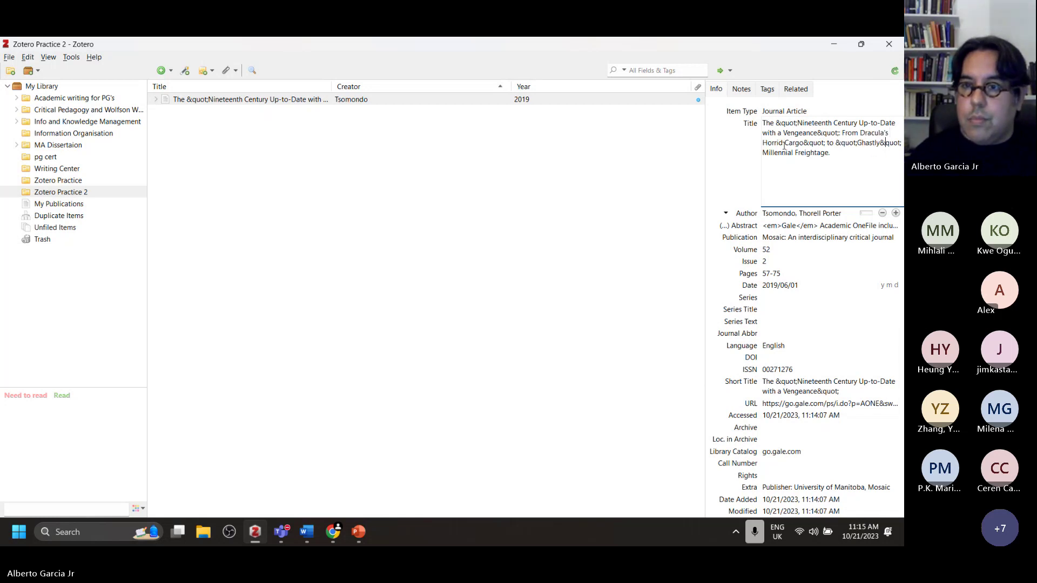
Remove the "&quot;" code before "Ghastly" in the article's title
{"action": "key", "text": "Left"}
{"action": "key", "text": "Left"}
{"action": "key", "text": "Left"}
{"action": "key", "text": "Left"}
{"action": "key", "text": "Left"}
{"action": "key", "text": "BackSpace"}
{"action": "key", "text": "BackSpace"}
{"action": "key", "text": "BackSpace"}
{"action": "key", "text": "BackSpace"}
{"action": "key", "text": "BackSpace"}
{"action": "key", "text": "BackSpace"}
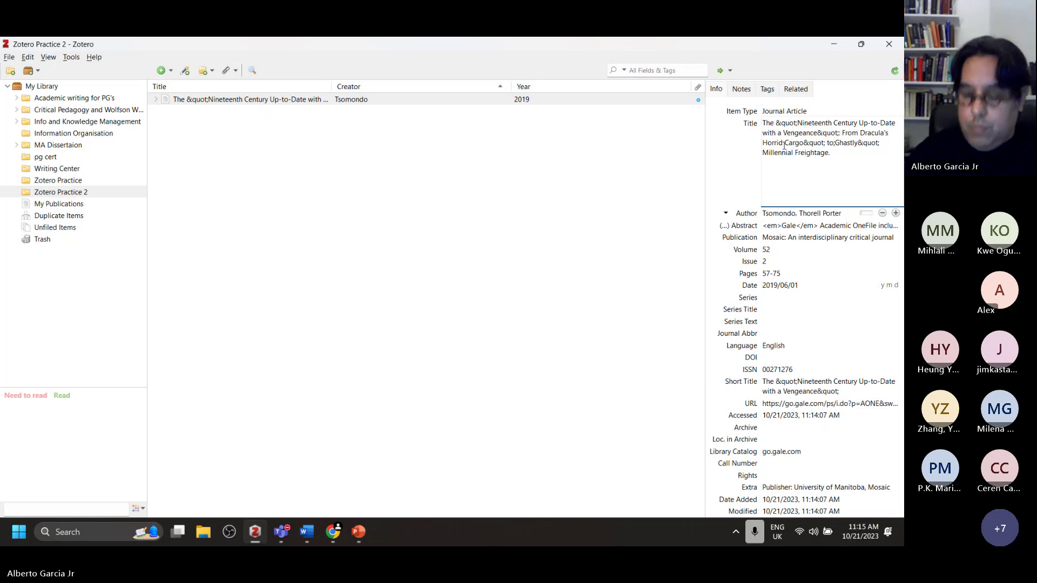
{"action": "key", "text": "Delete"}
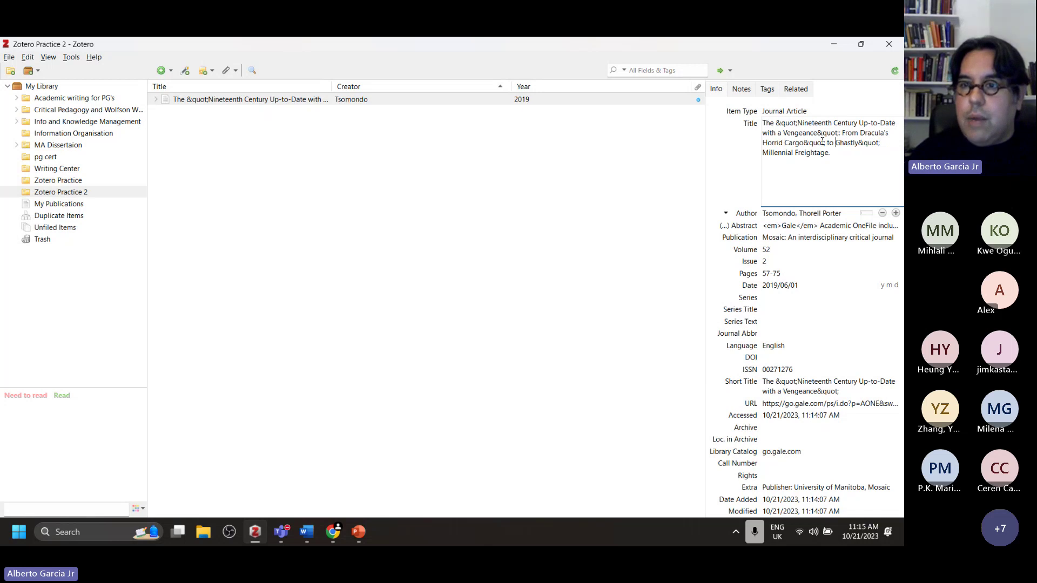
Remove the "&quot;" code after "Cargo" in the article's title
{"action": "key", "text": "BackSpace"}
{"action": "key", "text": "BackSpace"}
{"action": "key", "text": "BackSpace"}
{"action": "key", "text": "BackSpace"}
{"action": "key", "text": "BackSpace"}
{"action": "key", "text": "BackSpace"}
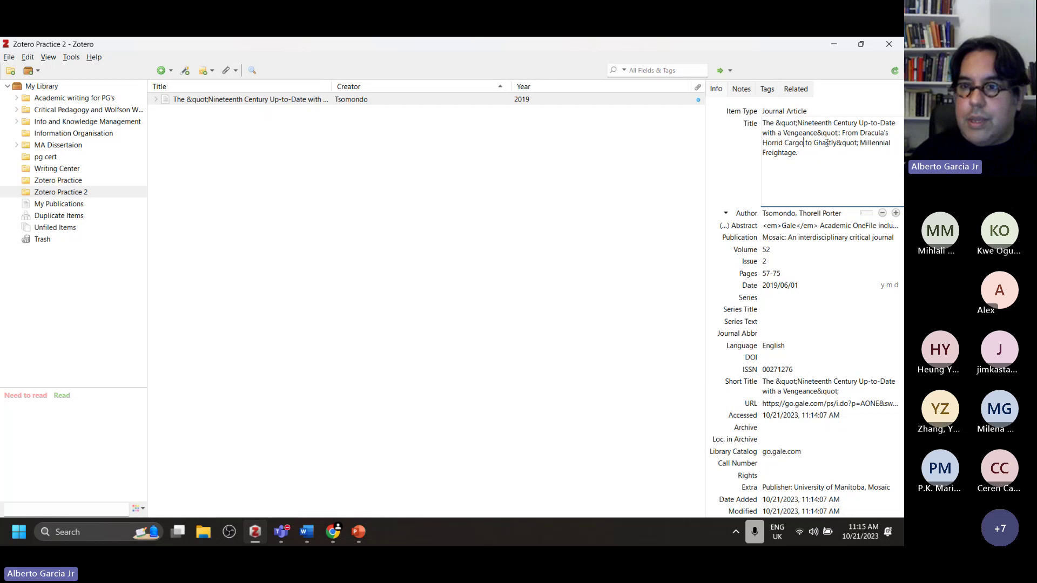
Remove the "&quot;" code after "Ghastly" in the article's title
{"action": "left_click", "coordinate": [860, 143]}
{"action": "key", "text": "BackSpace"}
{"action": "key", "text": "BackSpace"}
{"action": "key", "text": "BackSpace"}
{"action": "key", "text": "BackSpace"}
{"action": "key", "text": "BackSpace"}
{"action": "key", "text": "BackSpace"}
{"action": "key", "text": "BackSpace"}
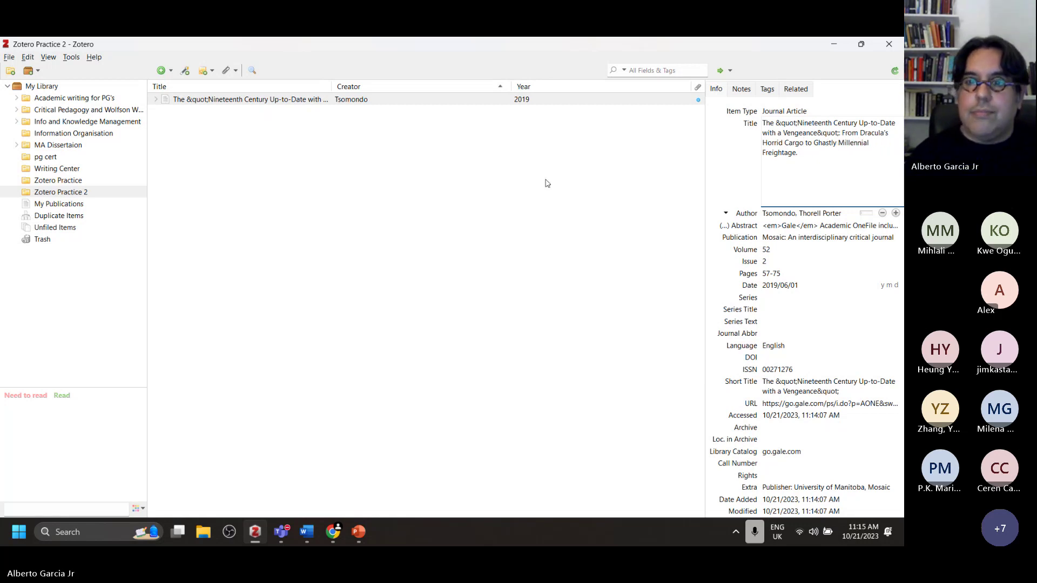
{"action": "left_click", "coordinate": [569, 176]}
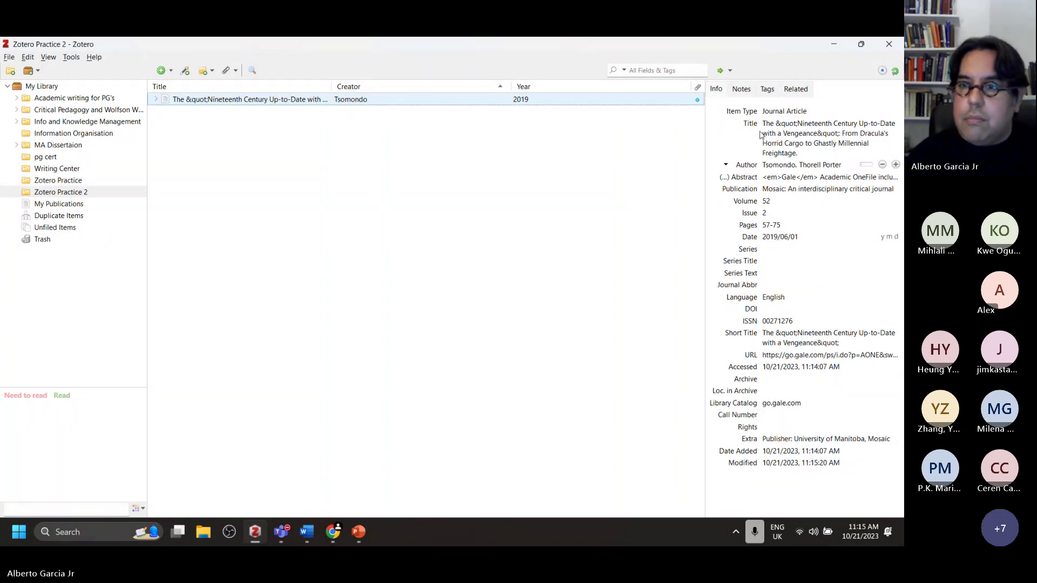
{"action": "left_click", "coordinate": [783, 132]}
{"action": "left_click", "coordinate": [783, 133]}
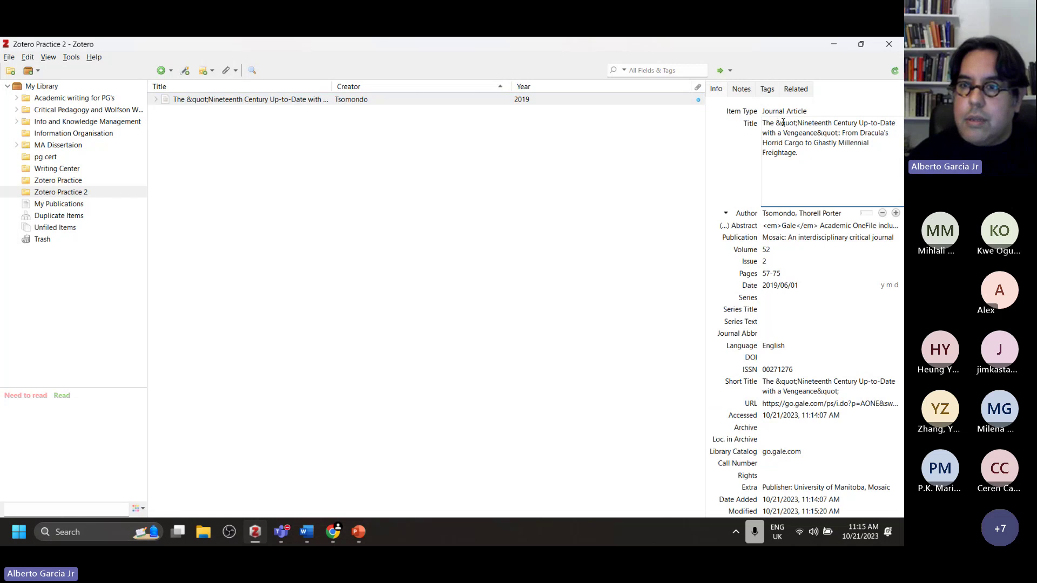
{"action": "left_click", "coordinate": [682, 170]}
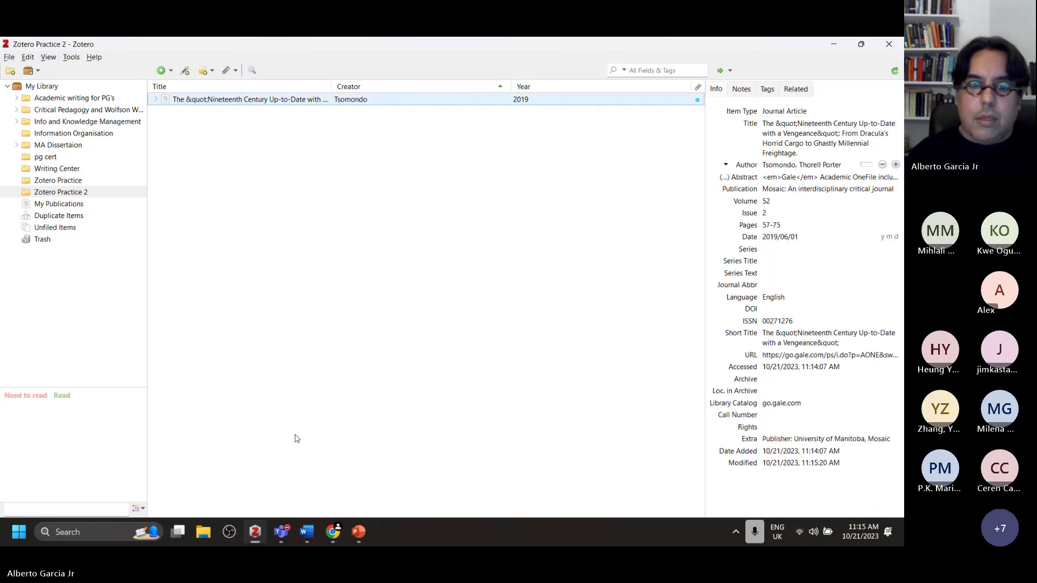
Switch to Chrome, close the Gale article, and save its JSTOR Arts & Sciences XV version to the Zotero Practice 2 collection
{"action": "left_click", "coordinate": [334, 533]}
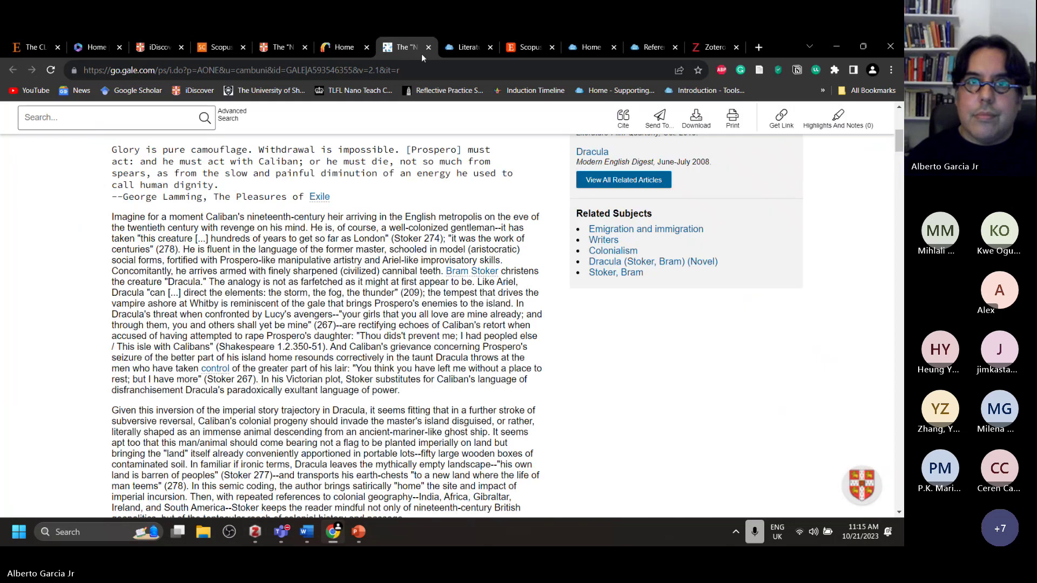
{"action": "left_click", "coordinate": [428, 48]}
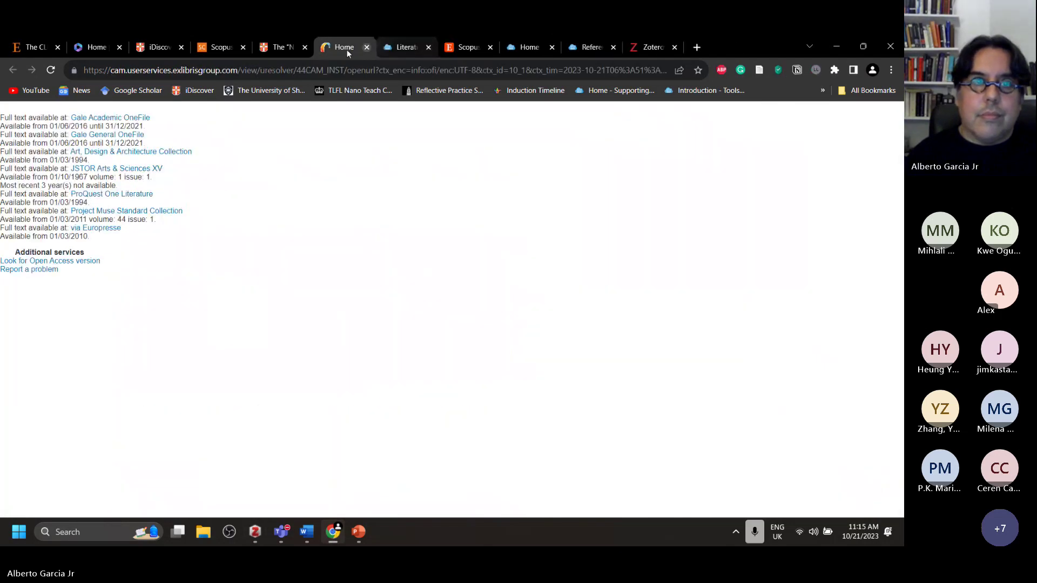
{"action": "left_click", "coordinate": [121, 169]}
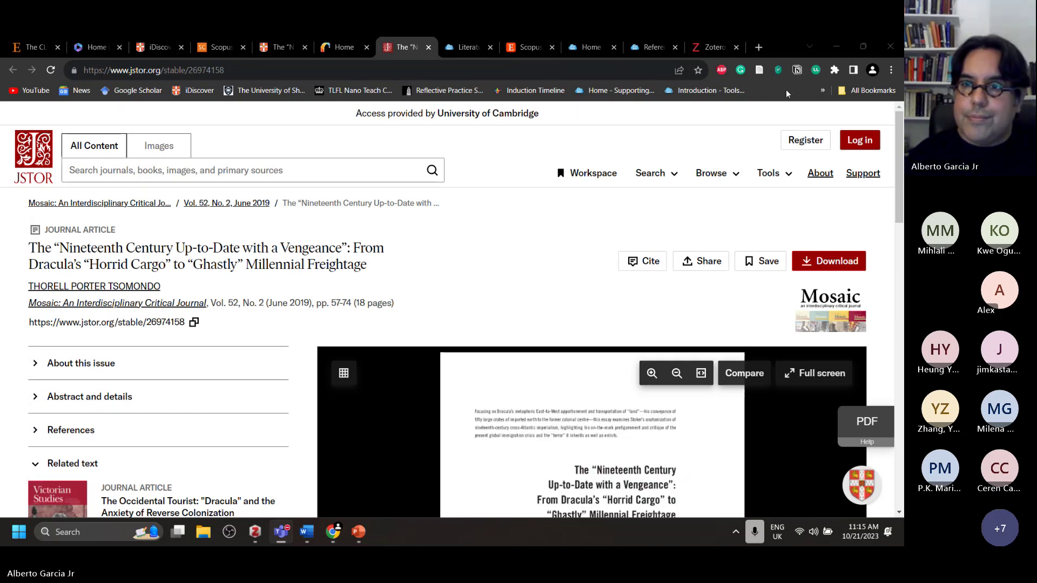
{"action": "left_click", "coordinate": [759, 71]}
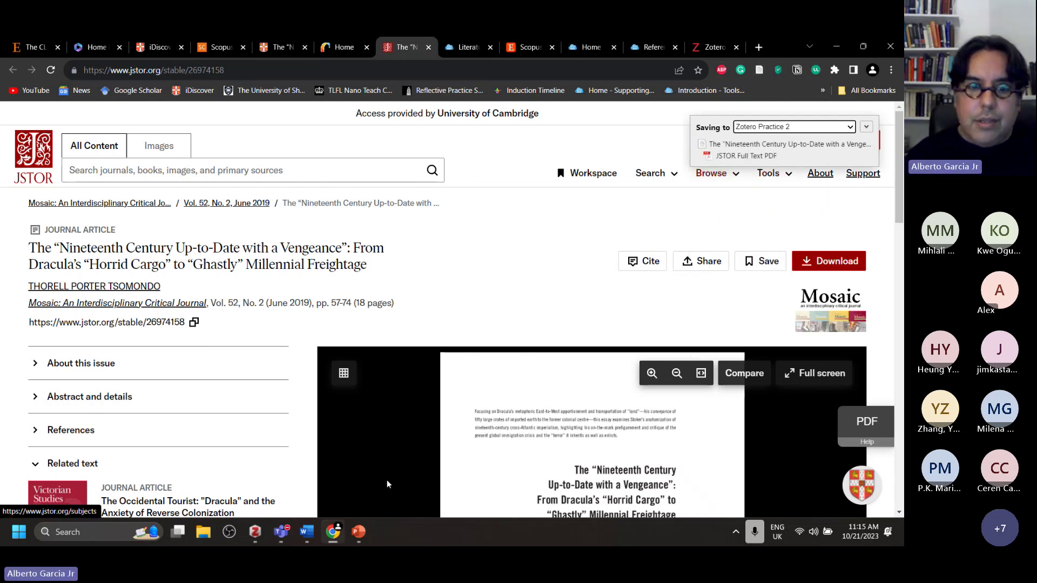
Switch to Zotero and check the title, author and issue details of the item saved from JSTOR
{"action": "left_click", "coordinate": [255, 533]}
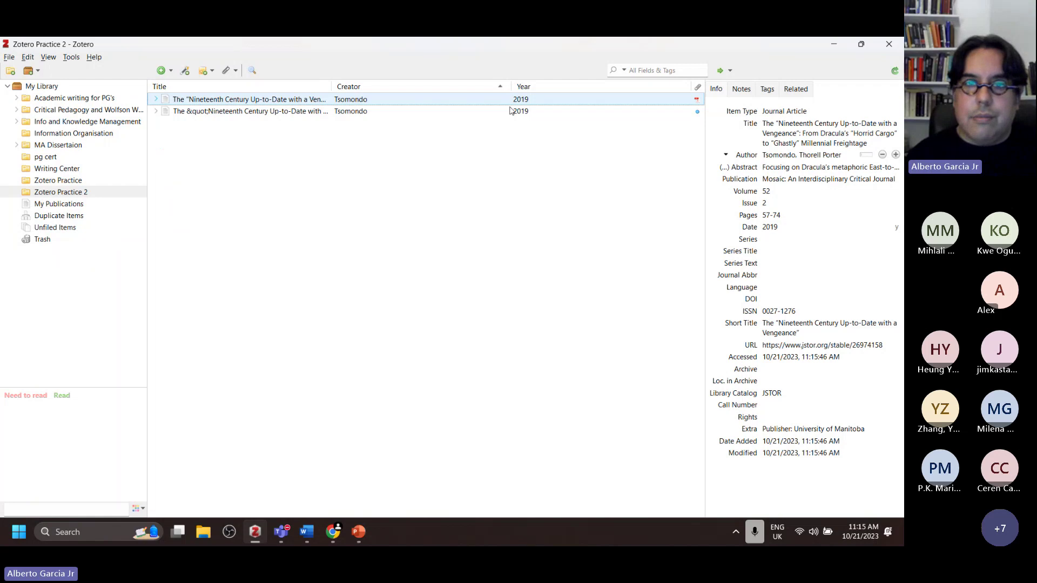
{"action": "left_click", "coordinate": [835, 142]}
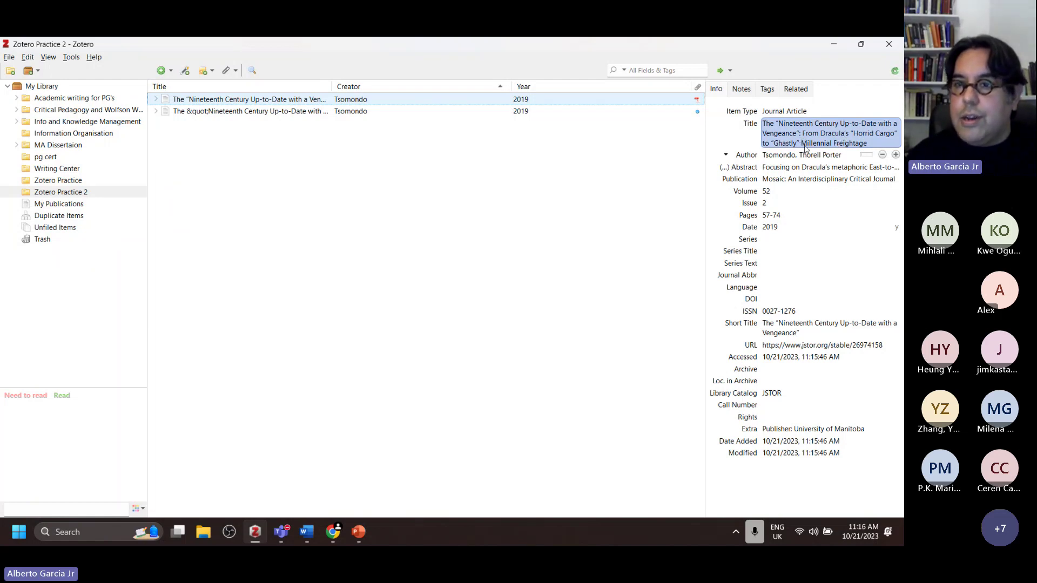
{"action": "left_click", "coordinate": [786, 158]}
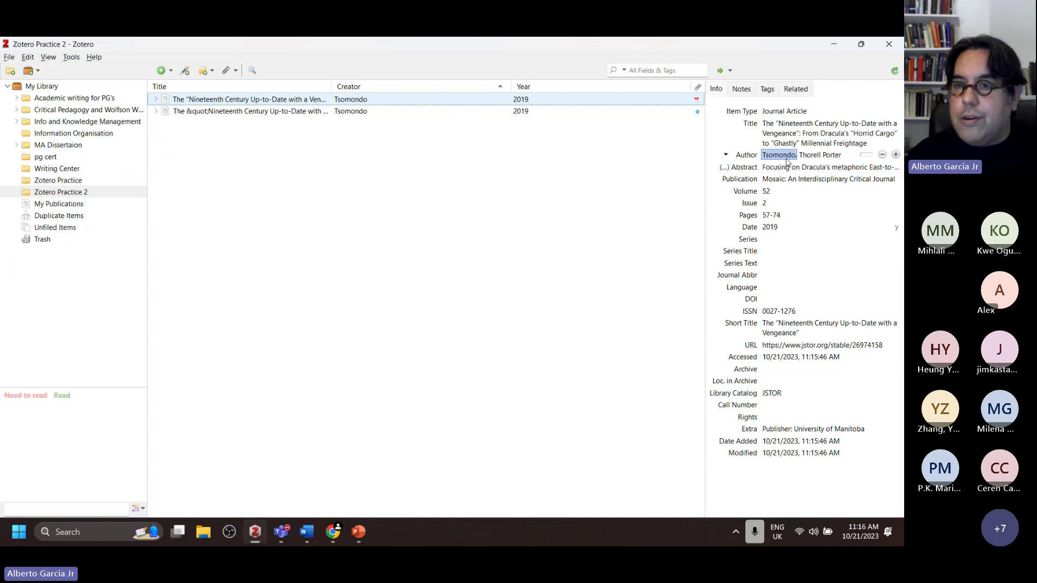
{"action": "left_click", "coordinate": [778, 203]}
{"action": "key", "text": "Return"}
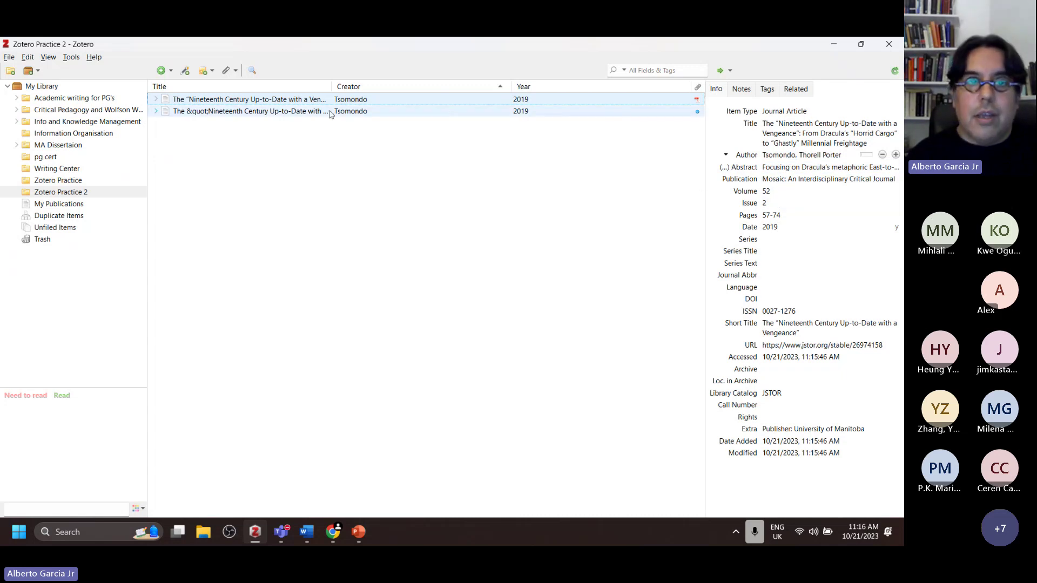
Move the Gale version of the article, with "&quot;" codes in its title, to the trash
{"action": "left_click", "coordinate": [281, 112]}
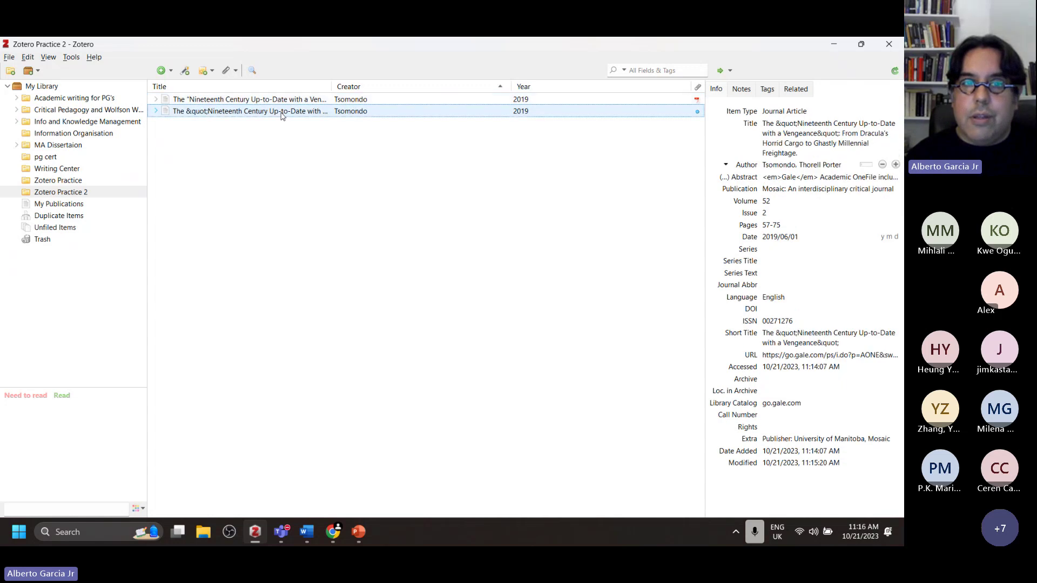
{"action": "right_click", "coordinate": [281, 116]}
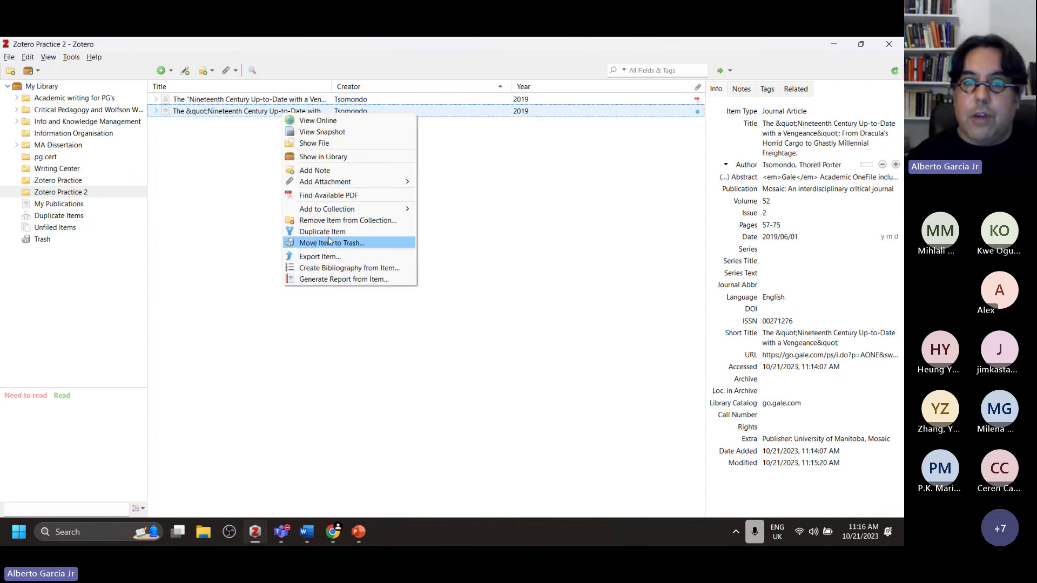
{"action": "left_click", "coordinate": [331, 243]}
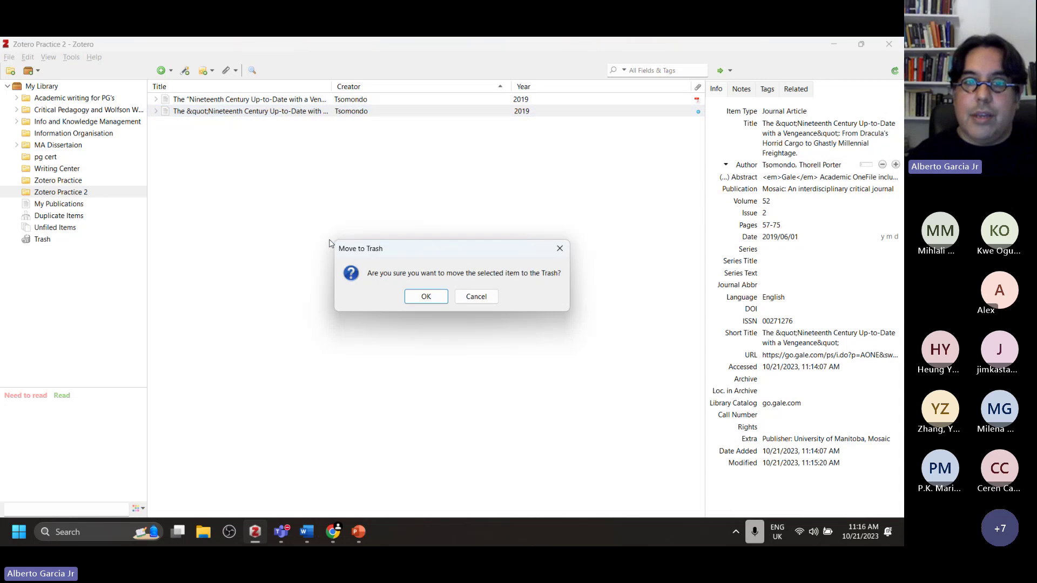
{"action": "left_click", "coordinate": [426, 296]}
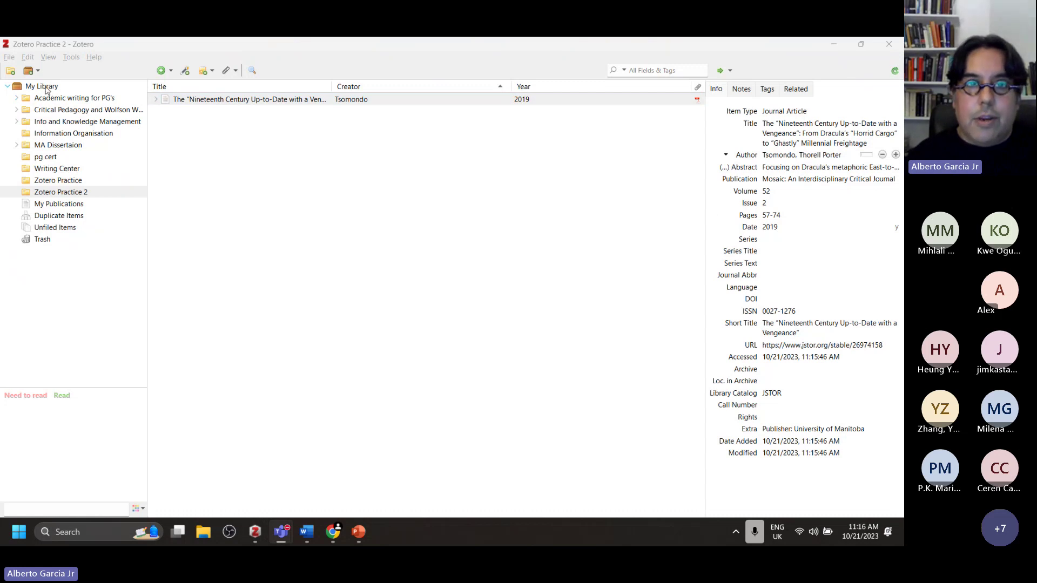
Find the "Nineteenth Century Up-to-Date with a Vengeance" article in the full My Library list and return to the Zotero Practice 2 collection
{"action": "left_click", "coordinate": [47, 91]}
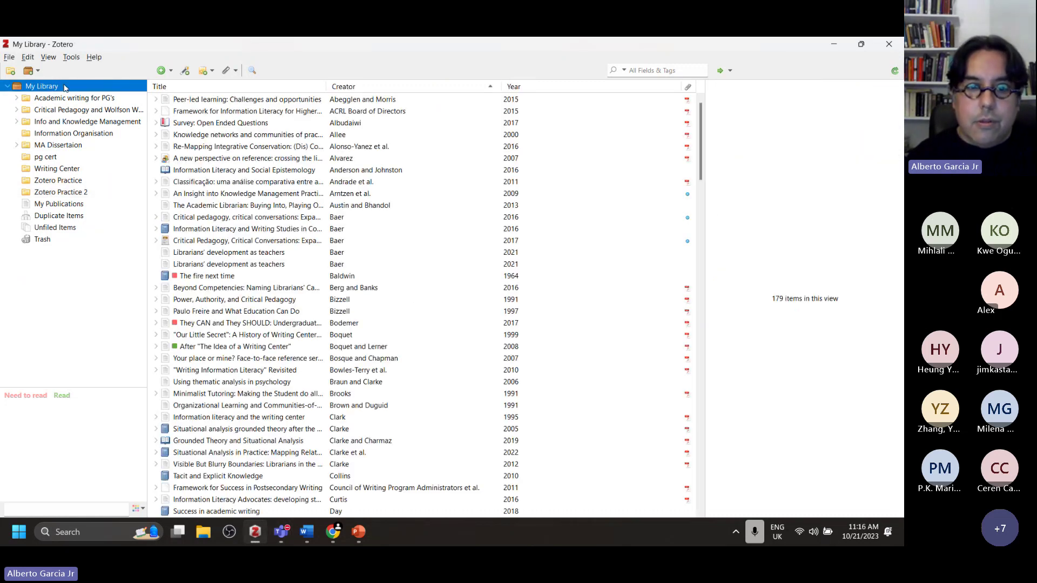
{"action": "scroll", "coordinate": [432, 356], "scroll_direction": "down", "scroll_amount": 5}
{"action": "scroll", "coordinate": [432, 356], "scroll_direction": "down", "scroll_amount": 2}
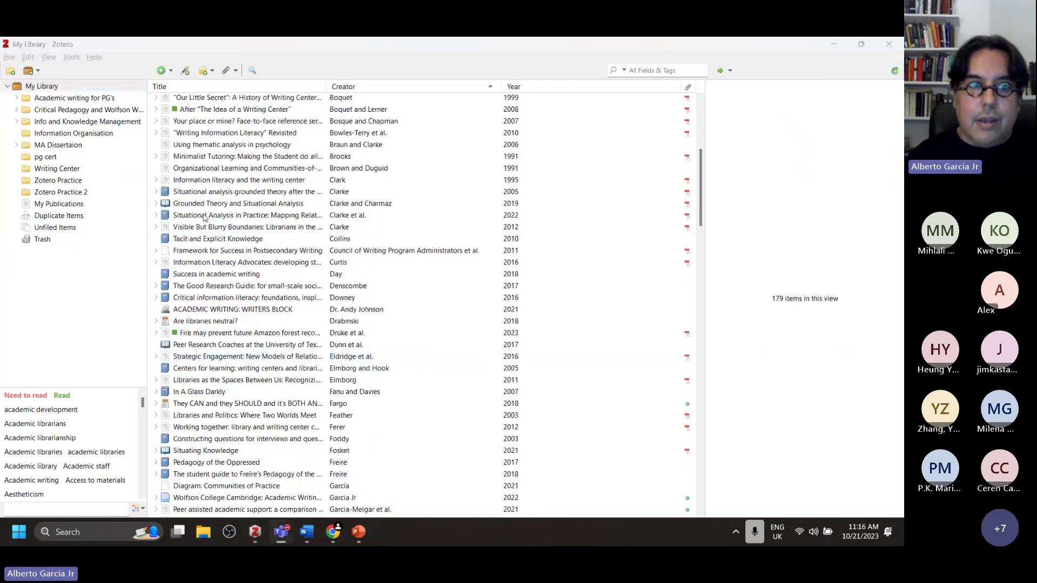
{"action": "scroll", "coordinate": [324, 263], "scroll_direction": "down", "scroll_amount": 20}
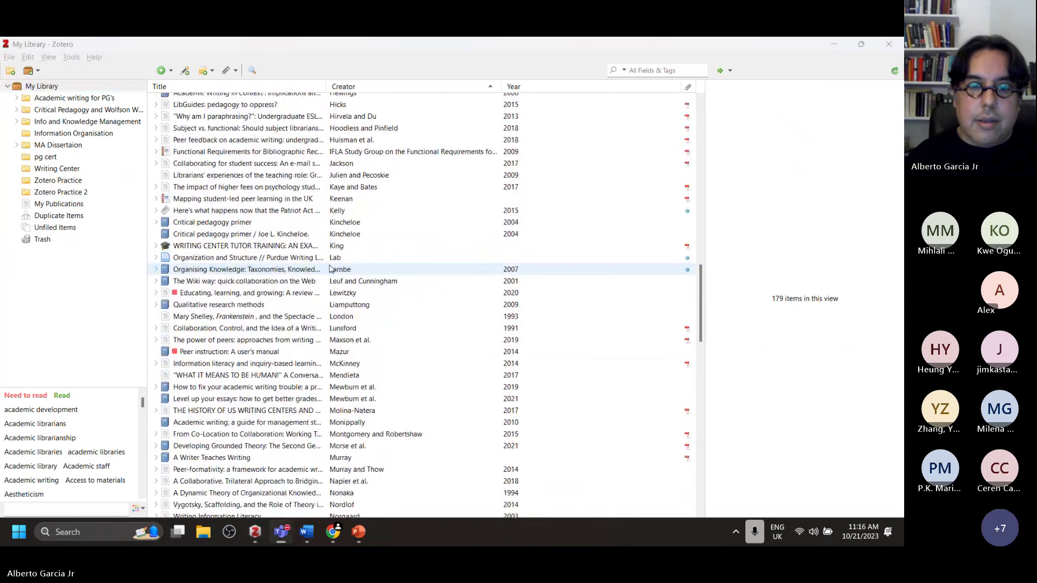
{"action": "scroll", "coordinate": [332, 269], "scroll_direction": "down", "scroll_amount": 7}
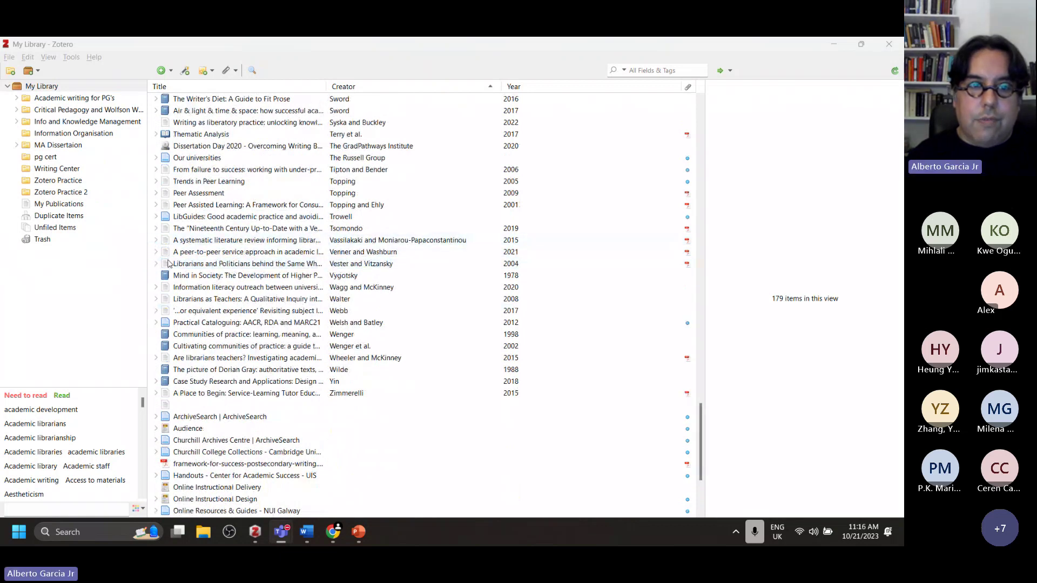
{"action": "left_click", "coordinate": [278, 230]}
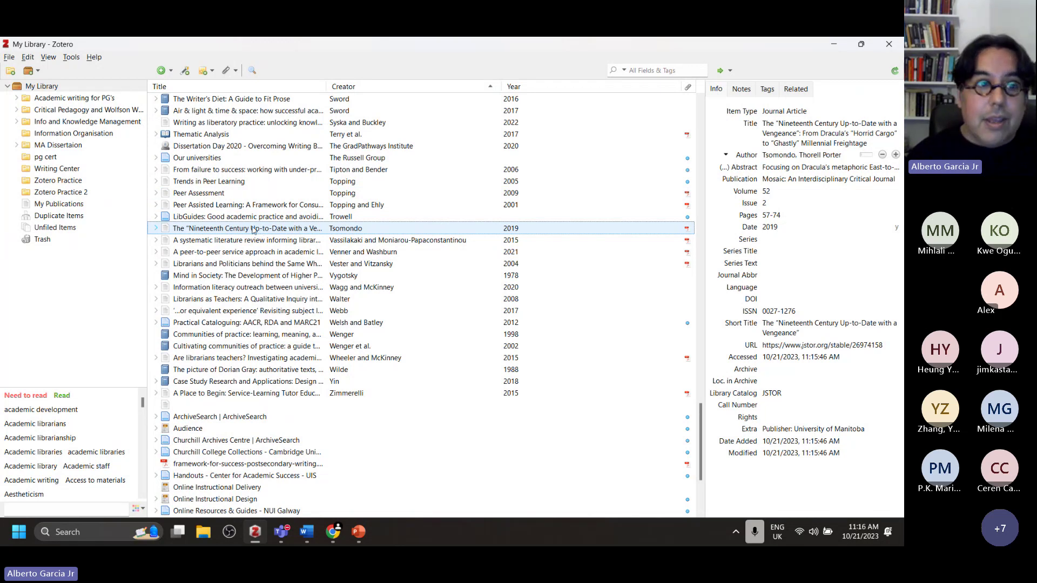
{"action": "left_click", "coordinate": [76, 196]}
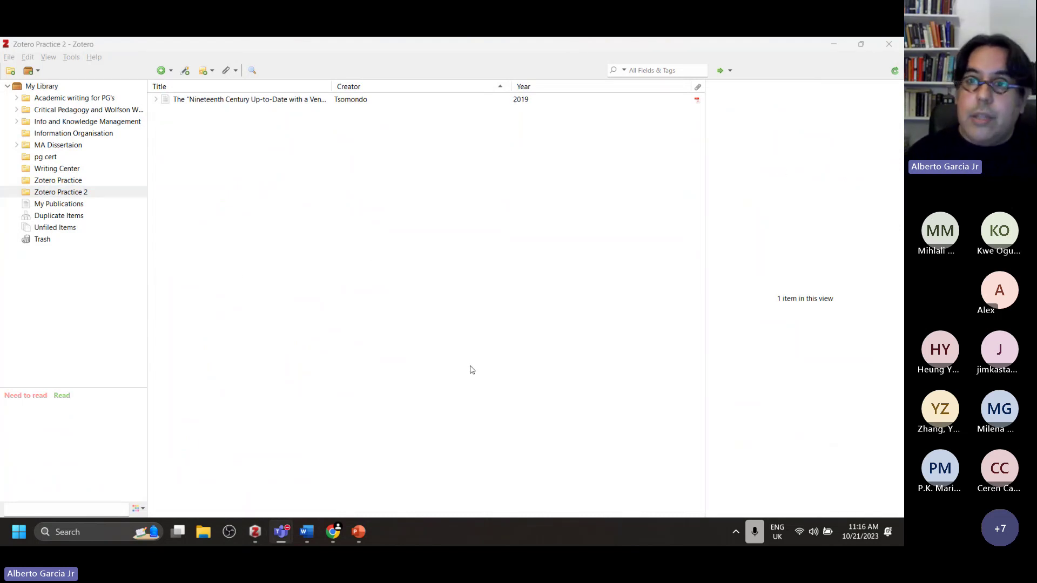
Switch to Chrome, close the JSTOR and full-text link pages, and leave the article record for the iDiscover results list
{"action": "left_click", "coordinate": [332, 531]}
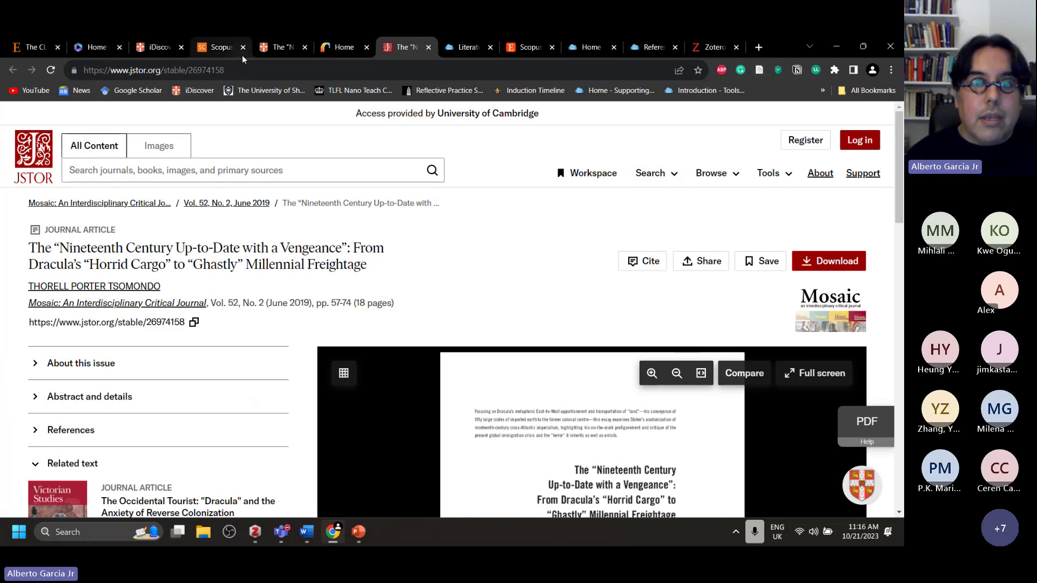
{"action": "left_click", "coordinate": [349, 47]}
{"action": "left_click", "coordinate": [430, 47]}
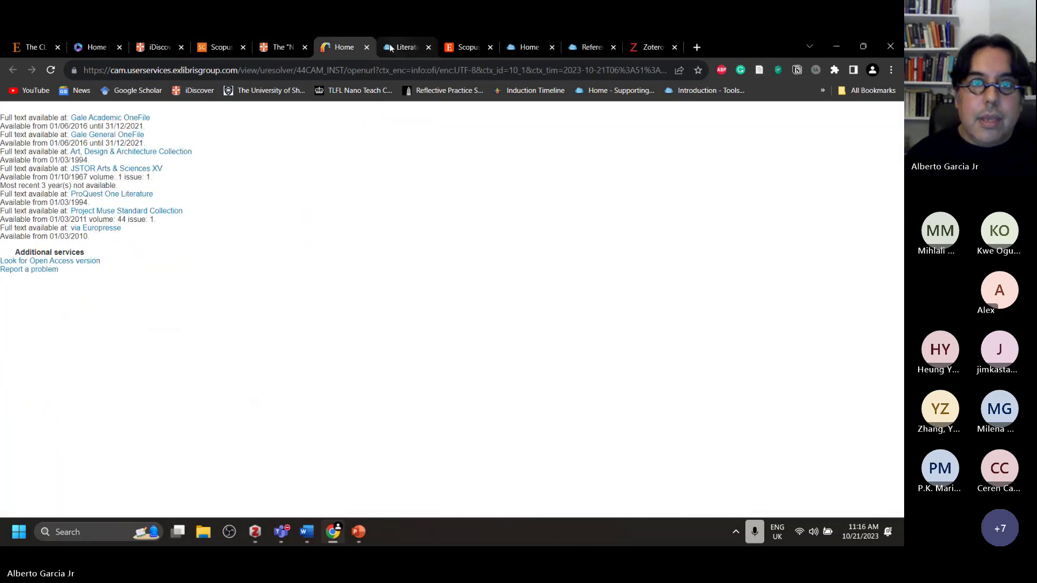
{"action": "left_click", "coordinate": [366, 48]}
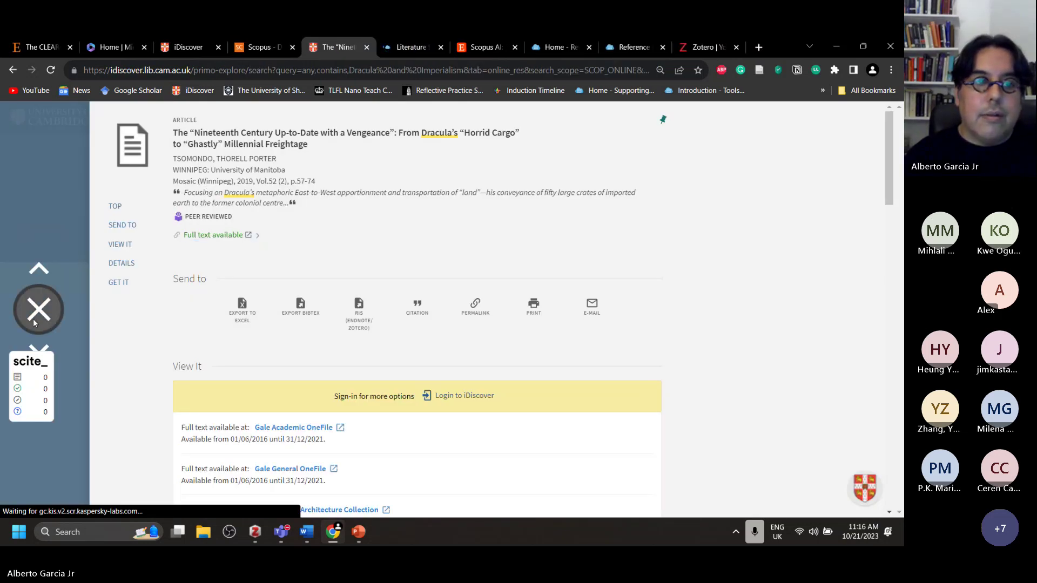
{"action": "left_click", "coordinate": [38, 310]}
Search iDiscover for "the fire next time baldwin" in place of the Dracula query
{"action": "scroll", "coordinate": [268, 266], "scroll_direction": "up", "scroll_amount": 5}
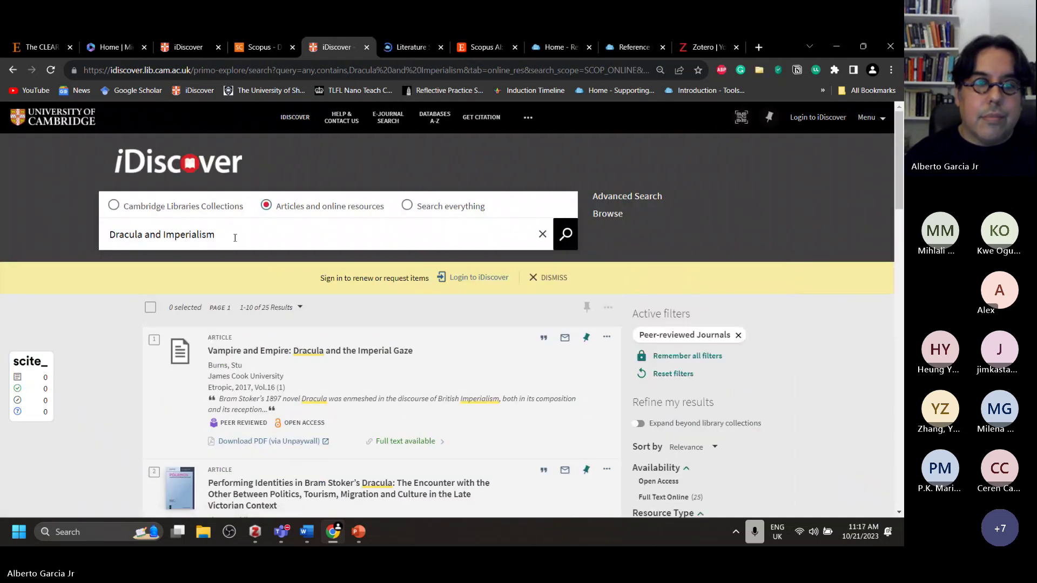
{"action": "left_click_drag", "start_coordinate": [218, 234], "coordinate": [109, 232]}
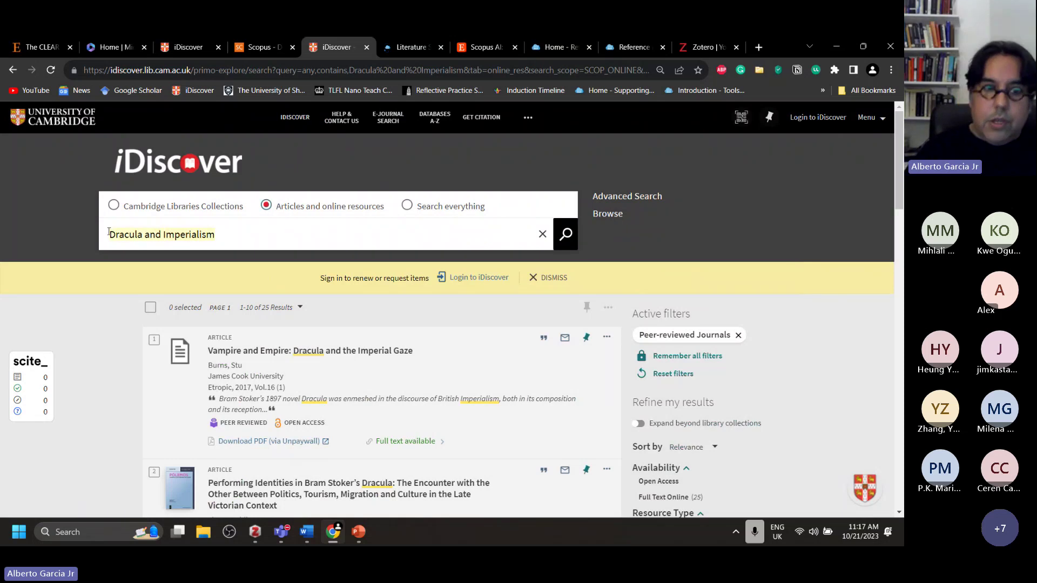
{"action": "key", "text": "BackSpace"}
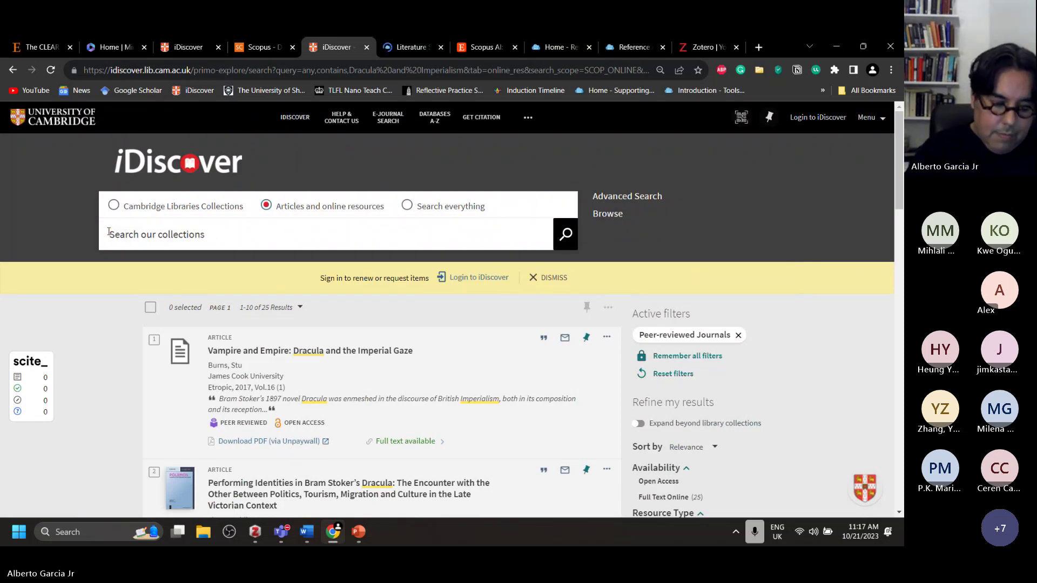
{"action": "type", "text": "the fire ne"}
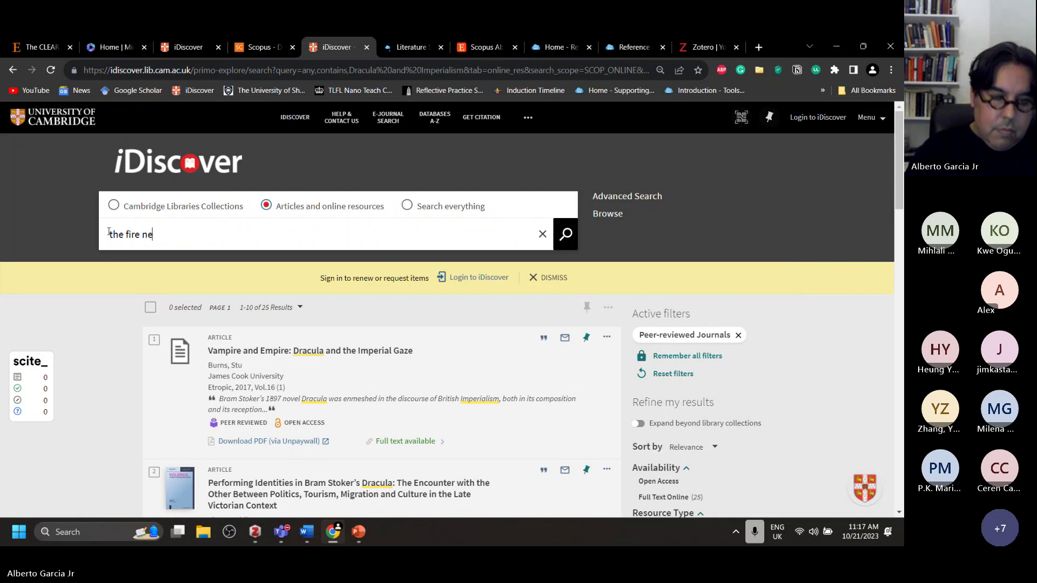
{"action": "type", "text": "xt time bald"}
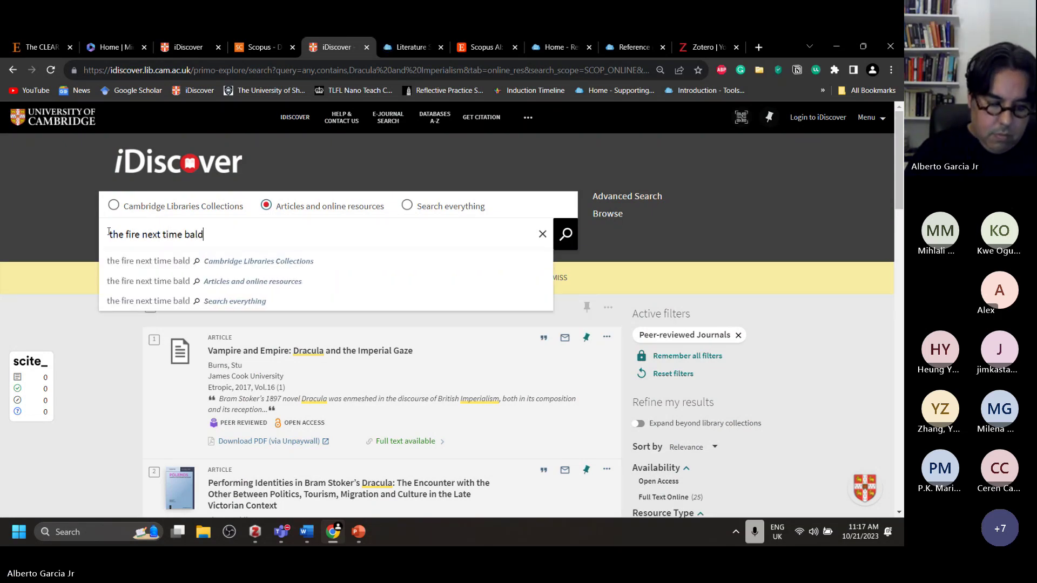
{"action": "type", "text": "win"}
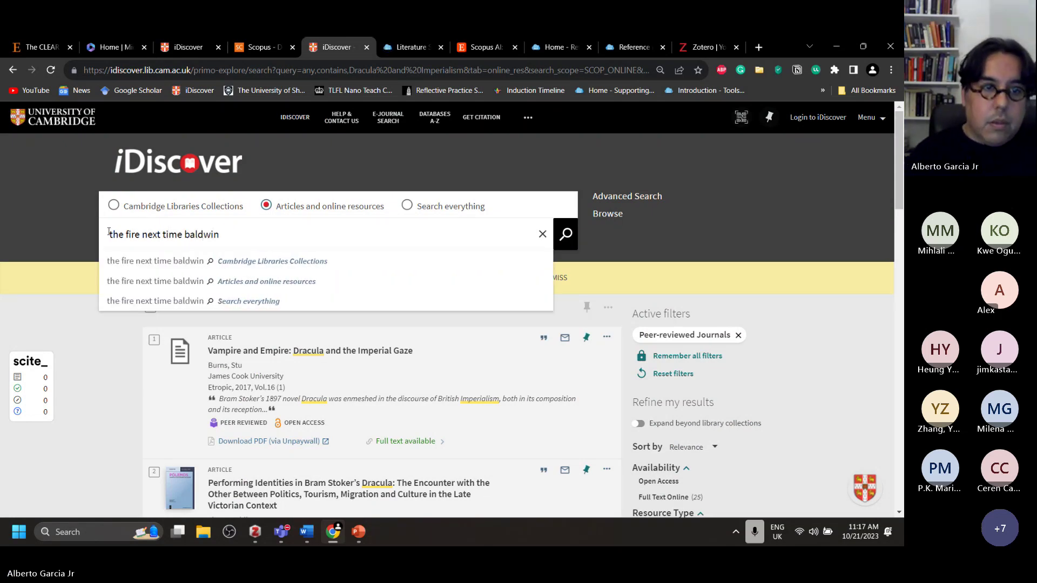
{"action": "left_click", "coordinate": [482, 151]}
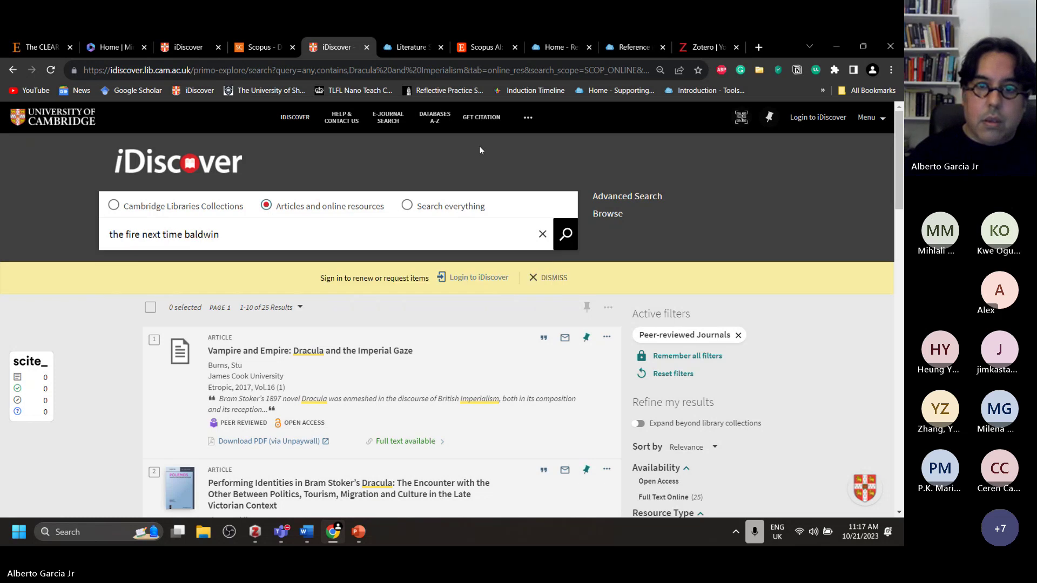
{"action": "left_click", "coordinate": [546, 273]}
{"action": "left_click", "coordinate": [562, 238]}
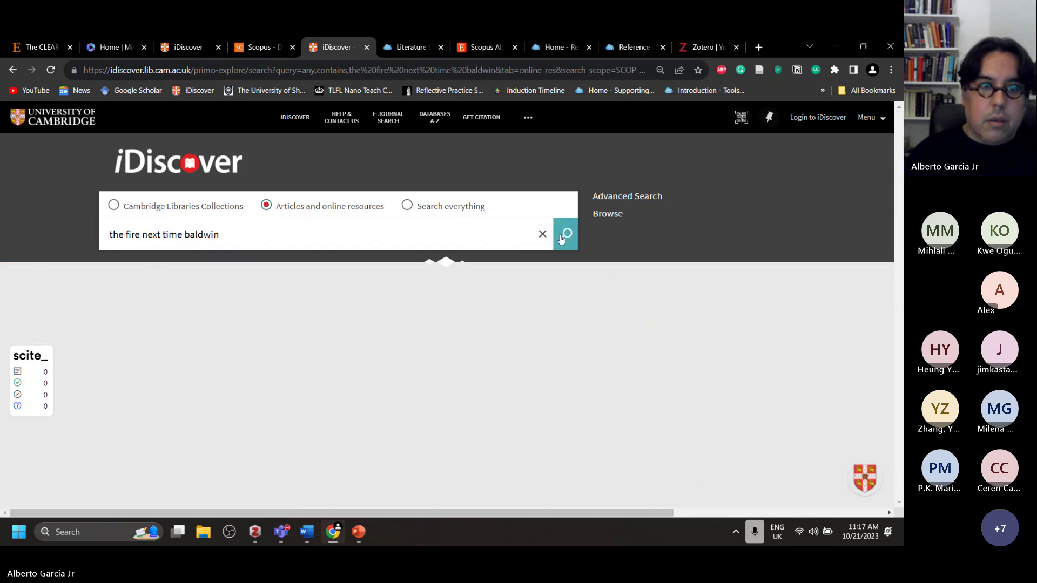
Restrict the catalogue search to Cambridge Libraries Collections at the Wolfson College library
{"action": "left_click", "coordinate": [169, 206]}
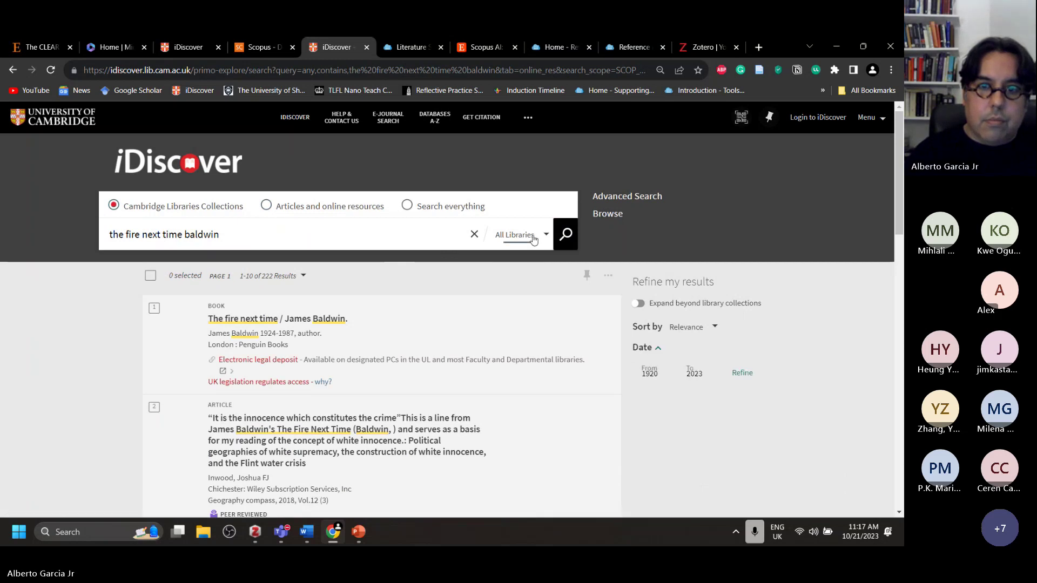
{"action": "left_click", "coordinate": [533, 239]}
{"action": "scroll", "coordinate": [533, 240], "scroll_direction": "down", "scroll_amount": 10}
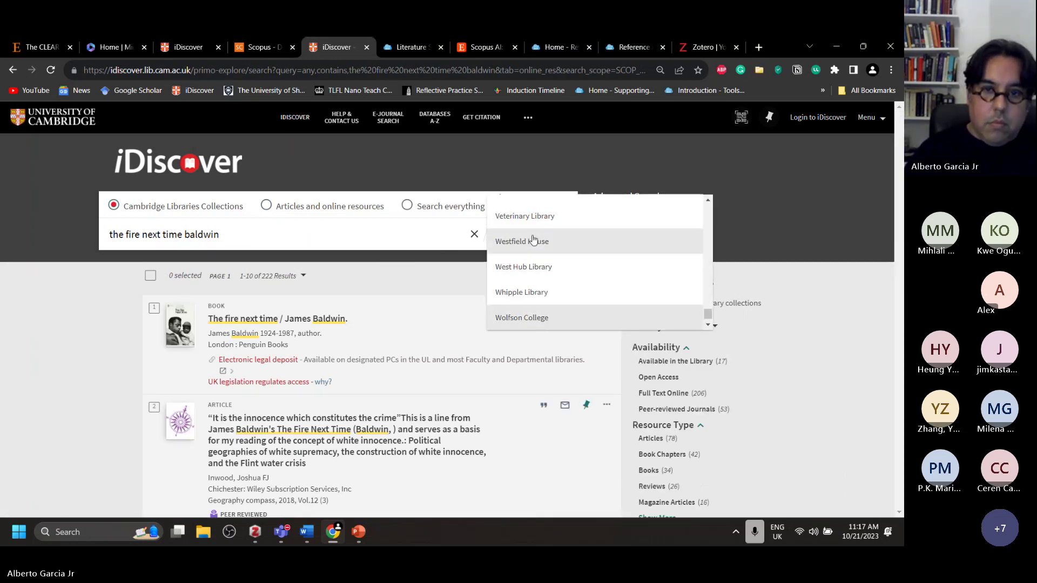
{"action": "left_click", "coordinate": [534, 314]}
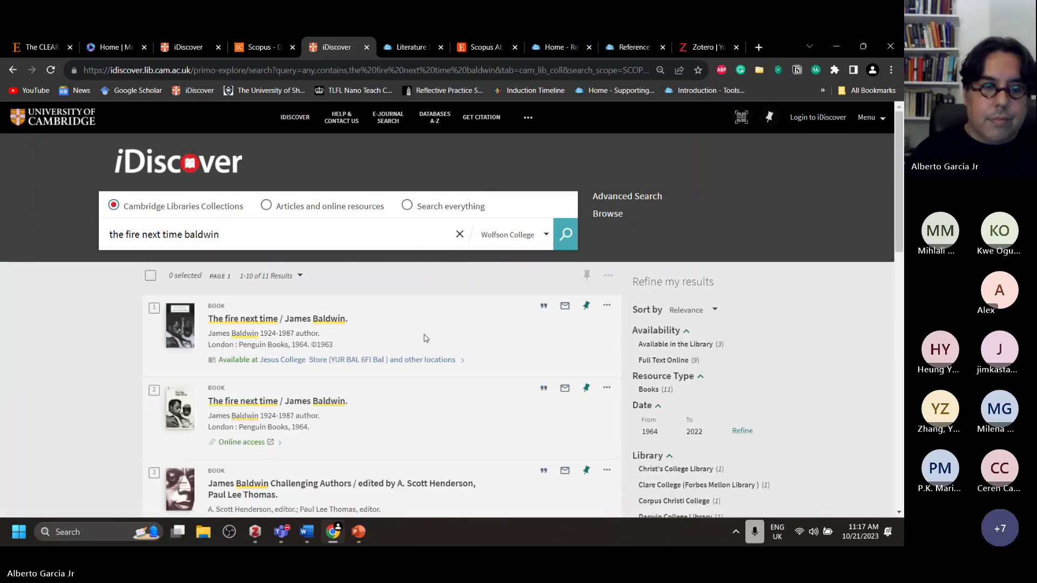
{"action": "scroll", "coordinate": [426, 338], "scroll_direction": "down", "scroll_amount": 1}
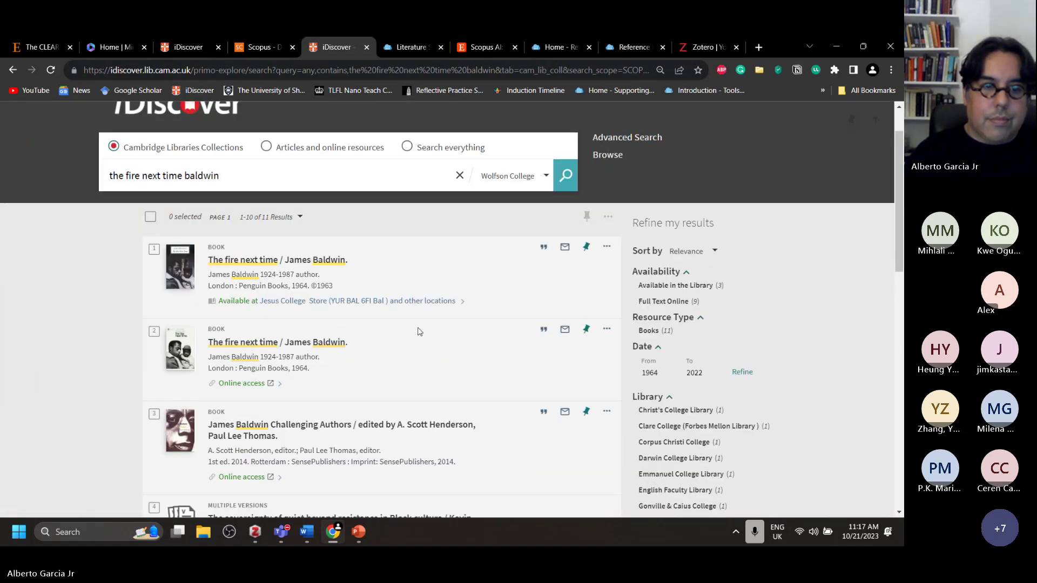
{"action": "left_click", "coordinate": [297, 263]}
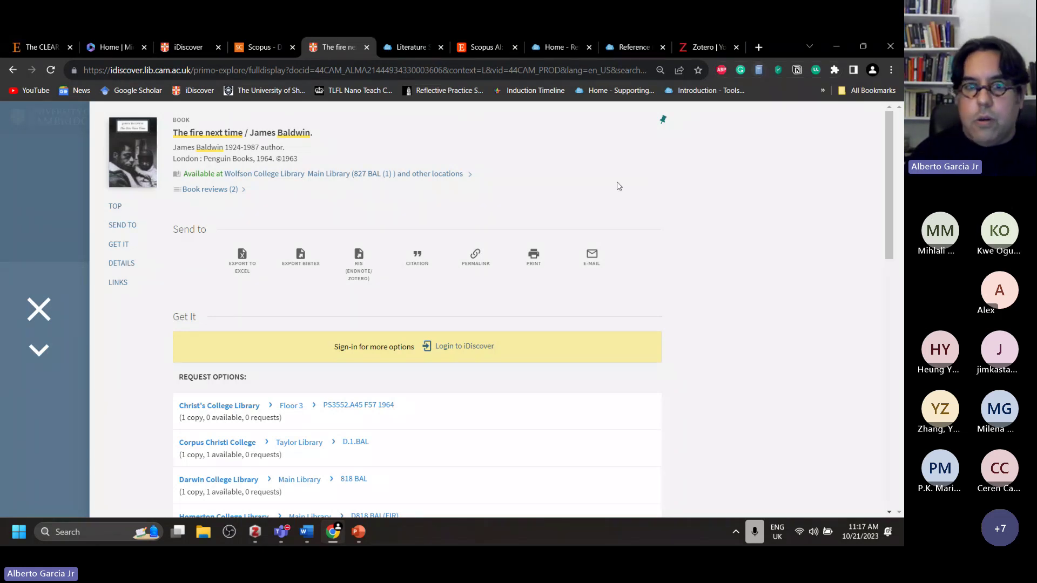
{"action": "scroll", "coordinate": [605, 212], "scroll_direction": "down", "scroll_amount": 10}
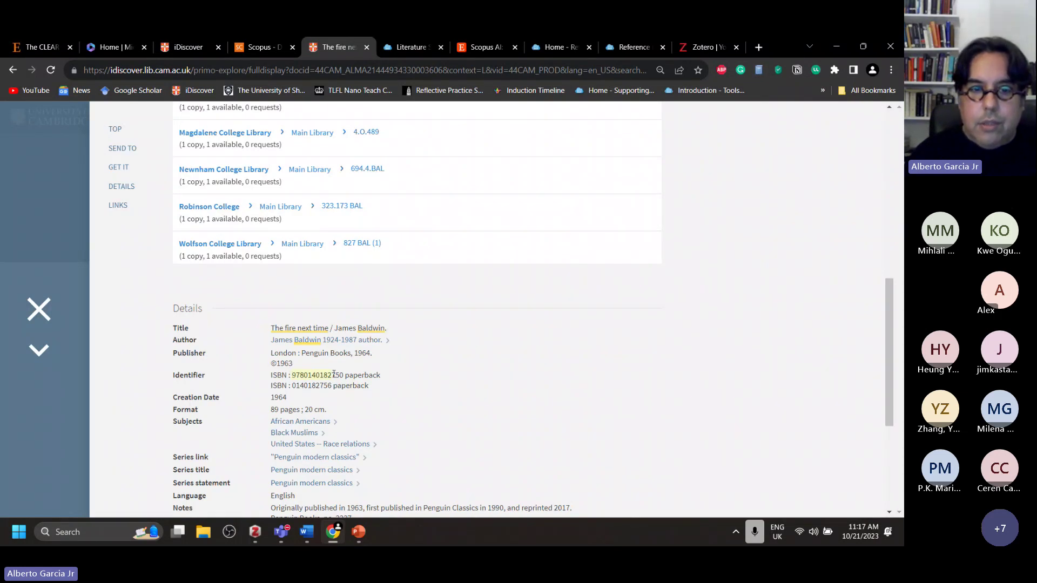
{"action": "right_click", "coordinate": [335, 375]}
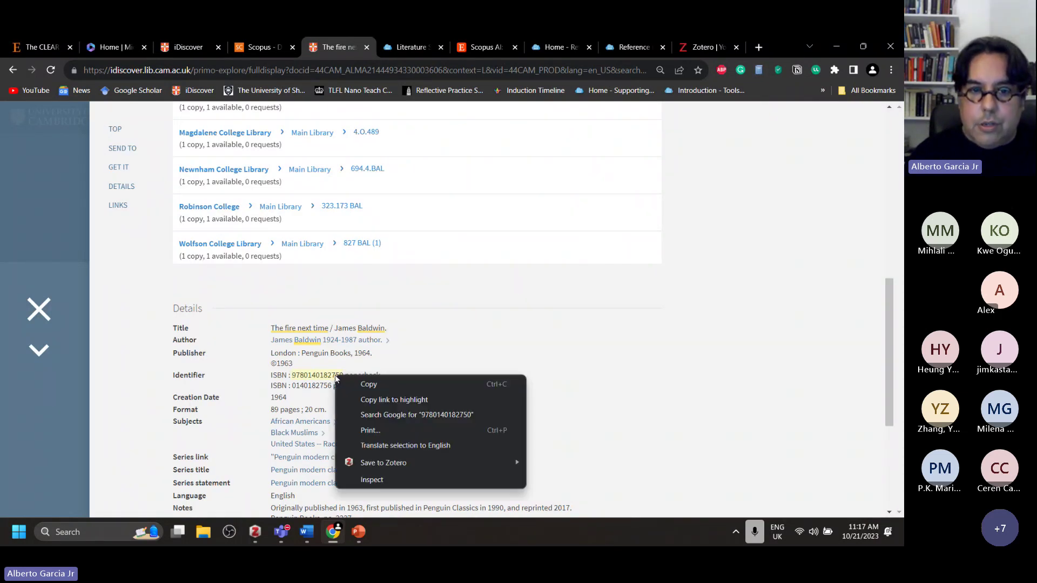
{"action": "left_click", "coordinate": [372, 384]}
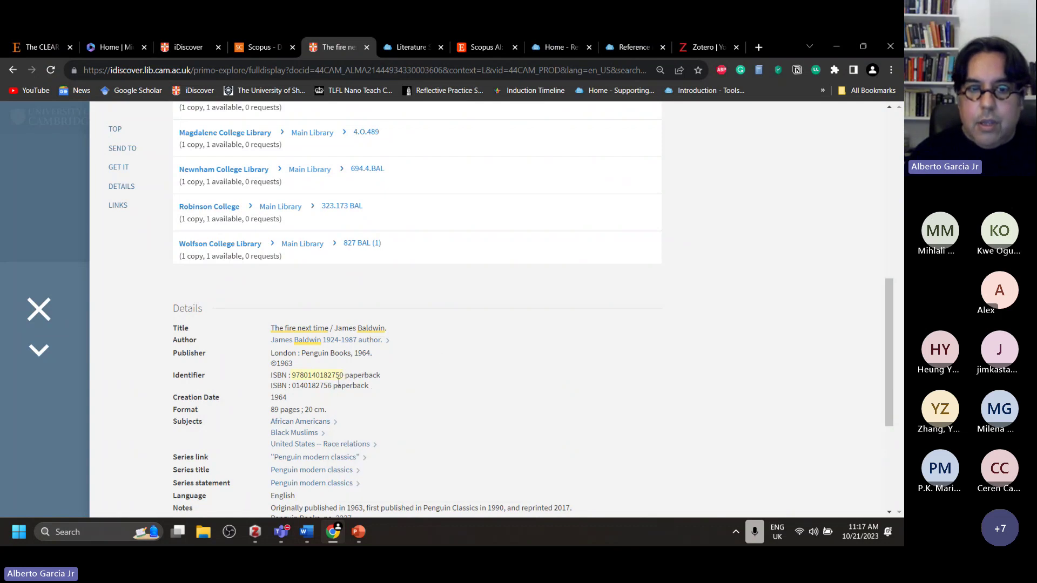
{"action": "left_click", "coordinate": [255, 532]}
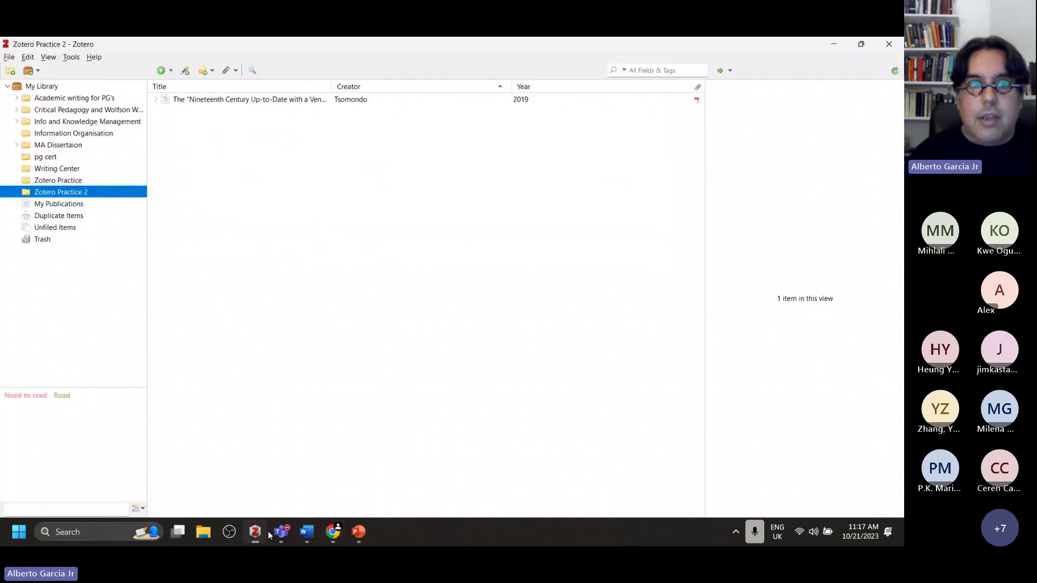
{"action": "left_click", "coordinate": [185, 75]}
{"action": "right_click", "coordinate": [200, 113]}
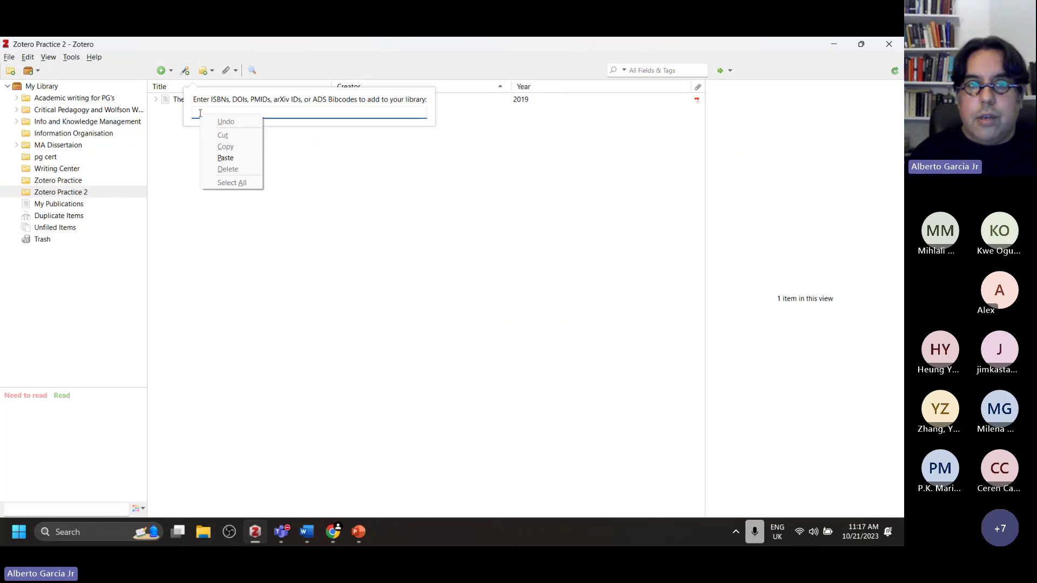
{"action": "left_click", "coordinate": [225, 157]}
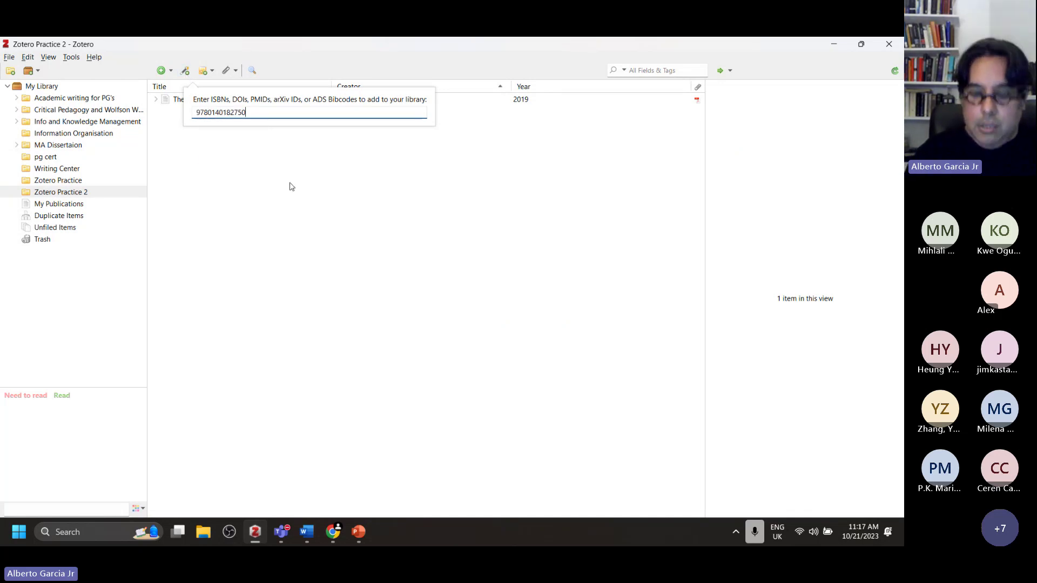
{"action": "key", "text": "Return"}
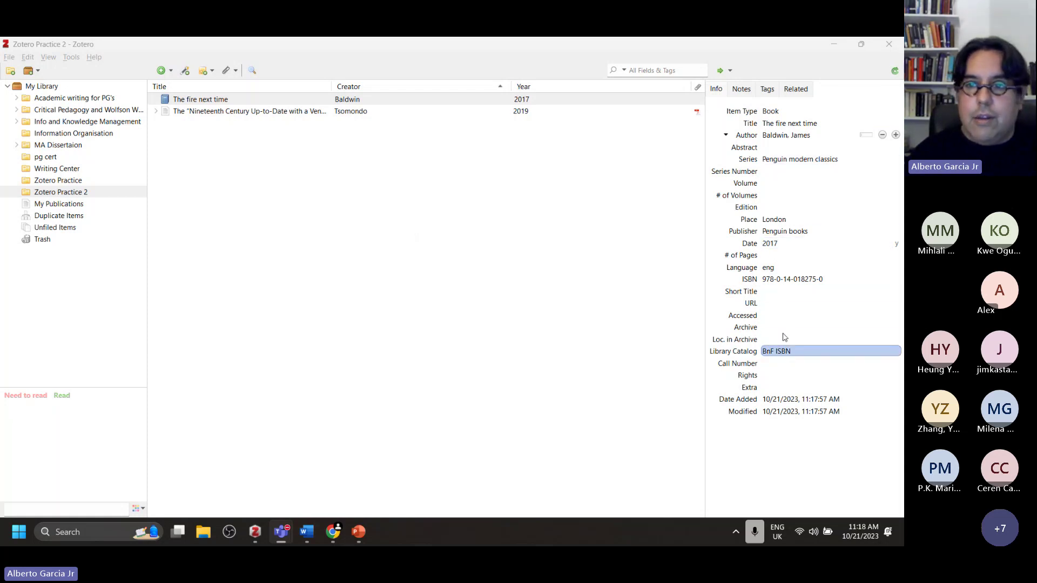
Capitalise the new book's title as "The Fire Next Time"
{"action": "left_click", "coordinate": [787, 123]}
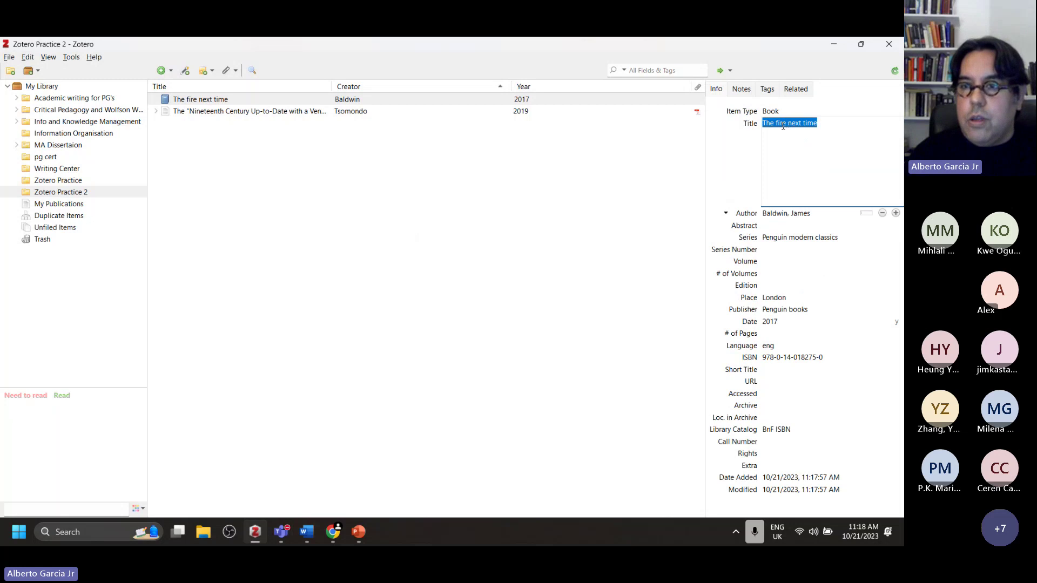
{"action": "left_click", "coordinate": [783, 125]}
{"action": "key", "text": "BackSpace"}
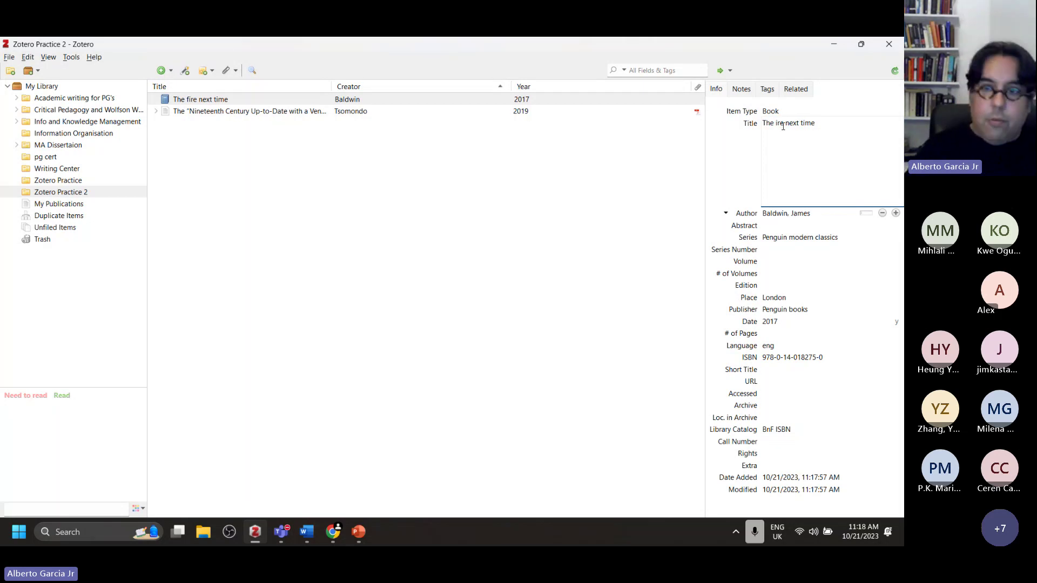
{"action": "type", "text": "F"}
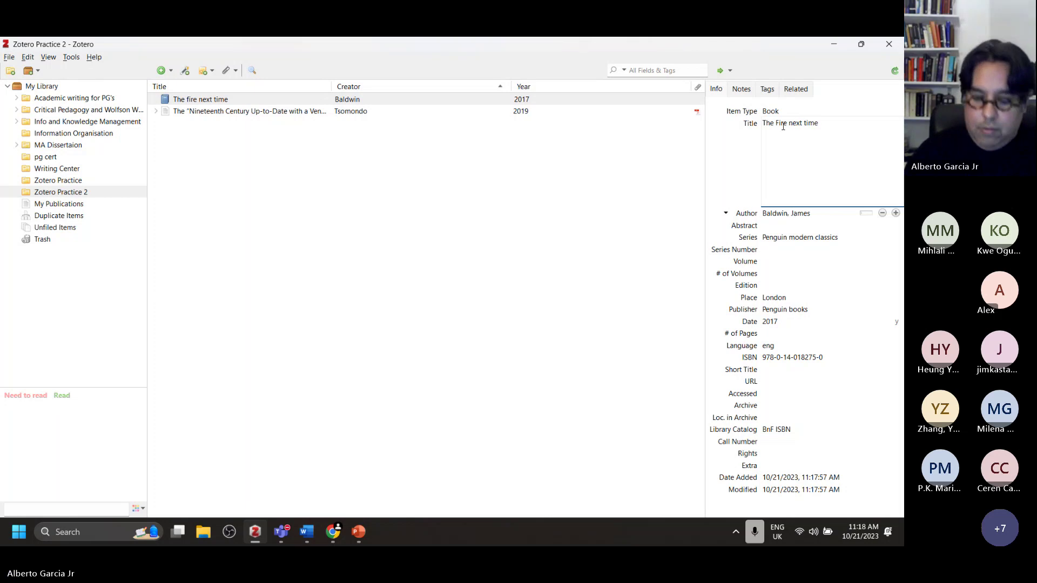
{"action": "key", "text": "Right"}
{"action": "key", "text": "Right"}
{"action": "key", "text": "Right"}
{"action": "key", "text": "Right"}
{"action": "key", "text": "Right"}
{"action": "key", "text": "BackSpace"}
{"action": "type", "text": "N"}
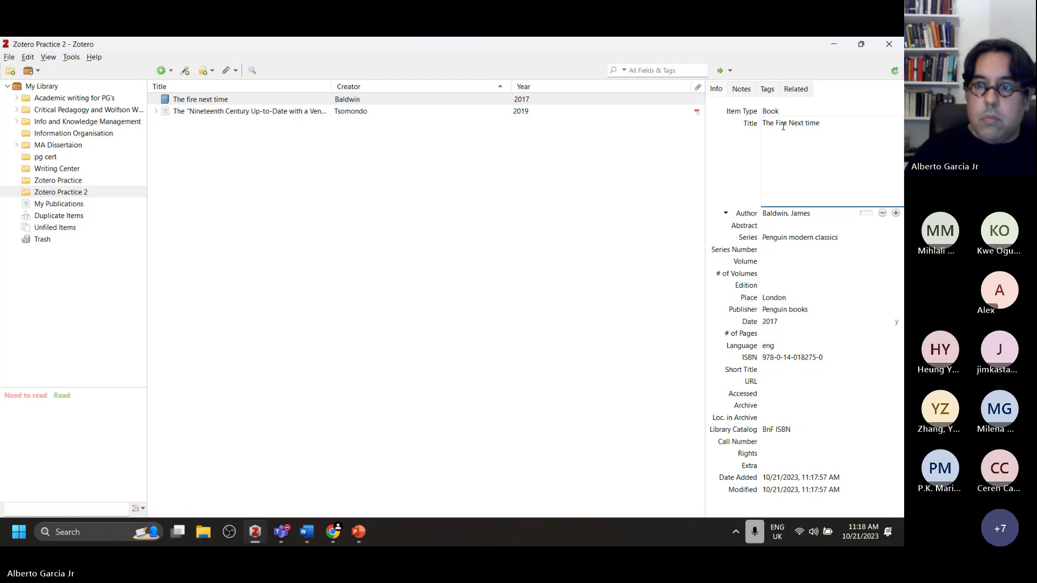
{"action": "key", "text": "BackSpace"}
{"action": "type", "text": "T"}
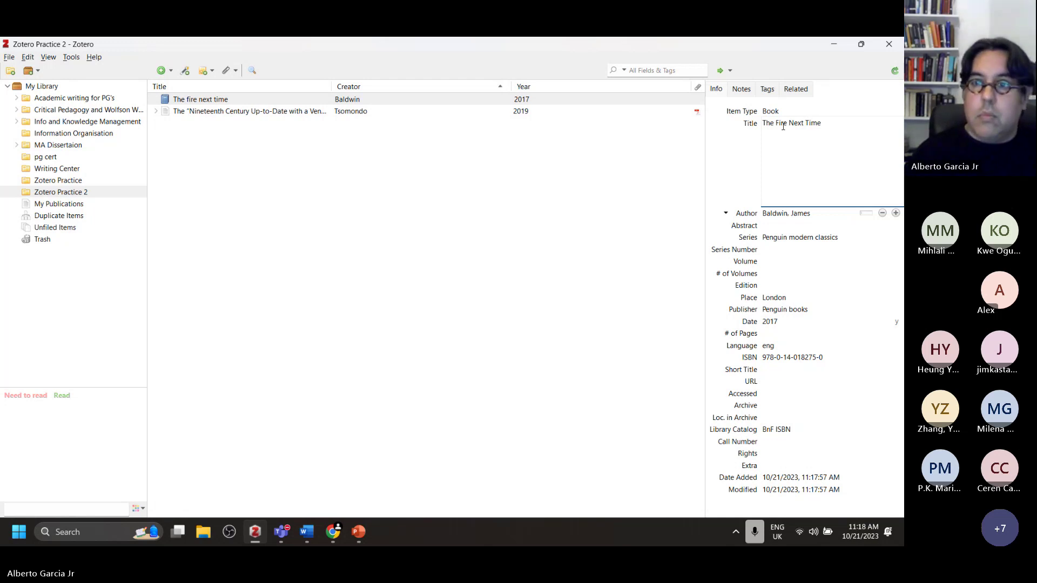
{"action": "left_click", "coordinate": [735, 158]}
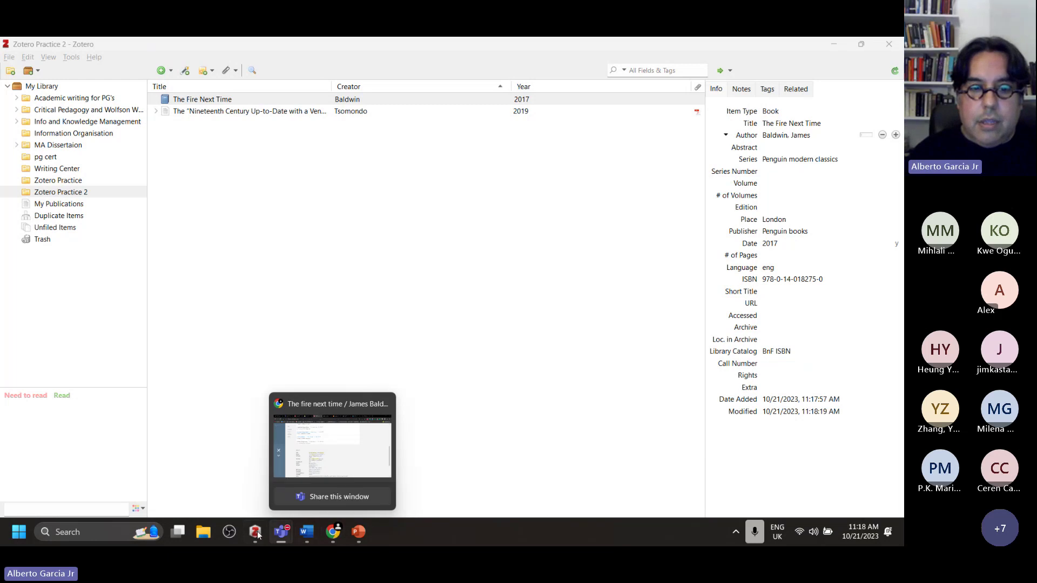
Switch to Chrome, save the iDiscover book record into Zotero Practice 2 with the Zotero connector, and return to Zotero
{"action": "left_click", "coordinate": [336, 531]}
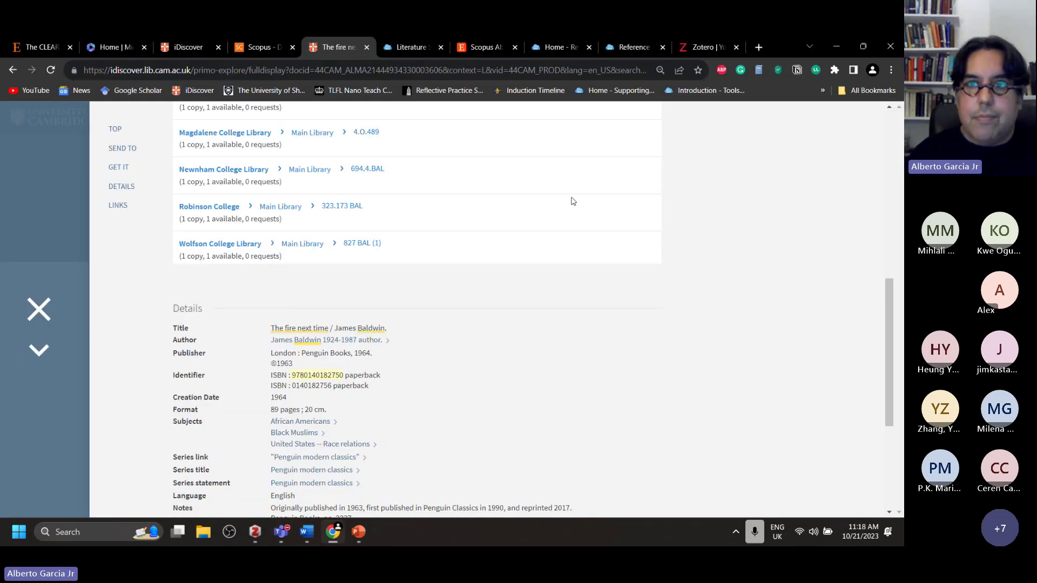
{"action": "left_click", "coordinate": [759, 71]}
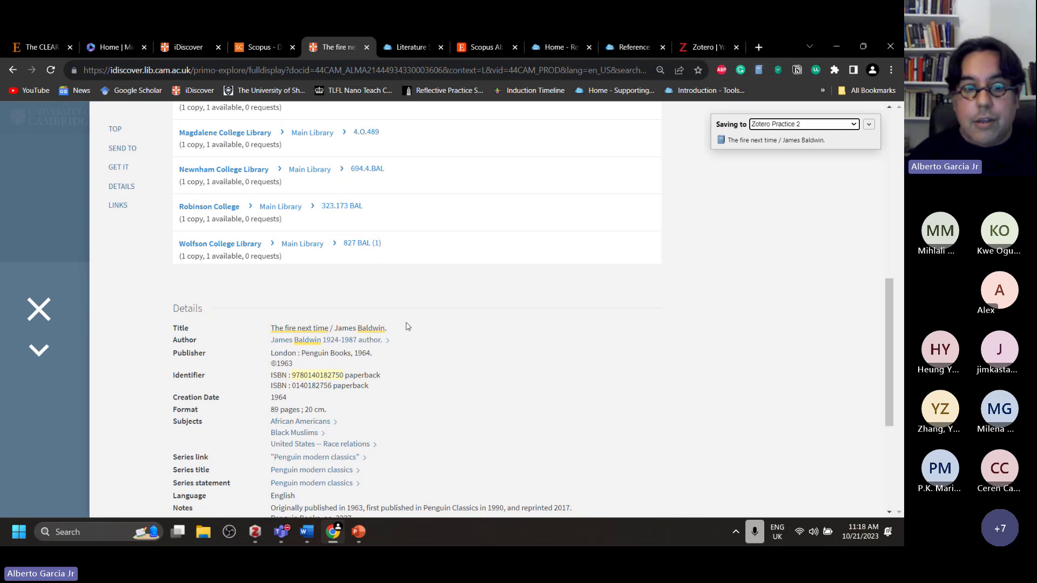
{"action": "left_click", "coordinate": [249, 537]}
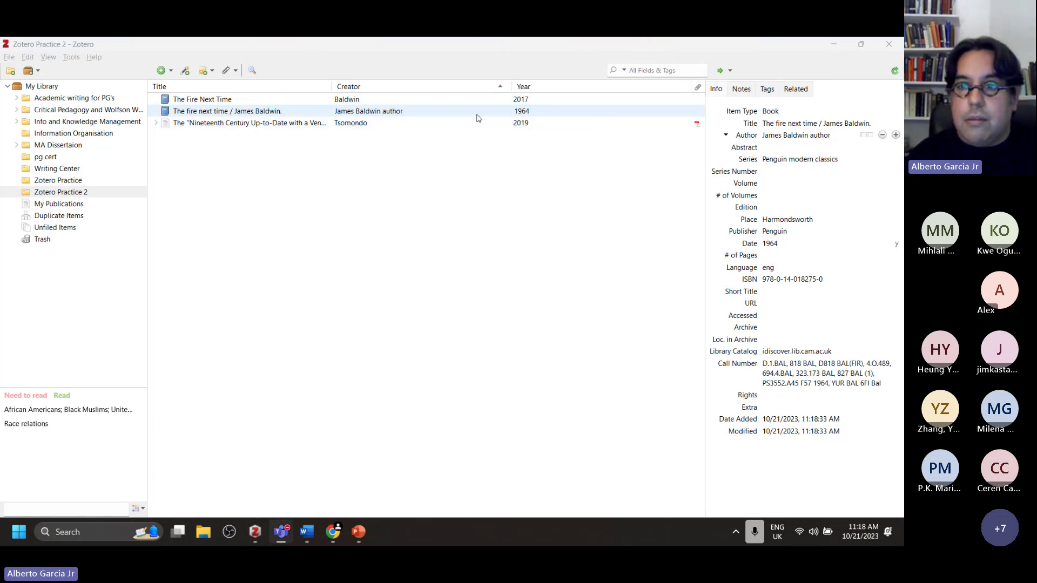
Compare the saved 1964 item's title and author with the details in its iDiscover record in Chrome, and return to Zotero
{"action": "left_click", "coordinate": [845, 124]}
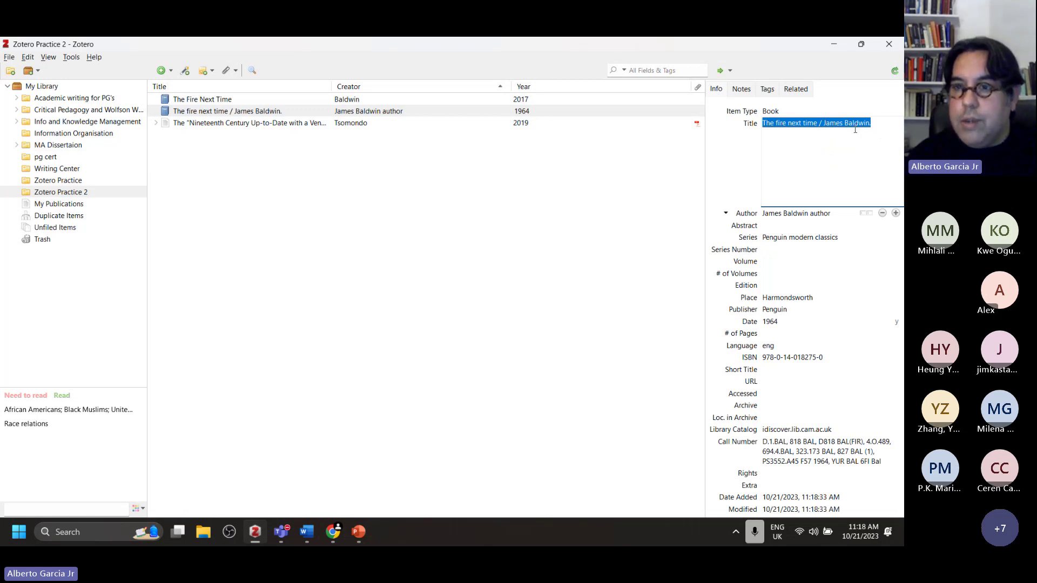
{"action": "left_click", "coordinate": [818, 215]}
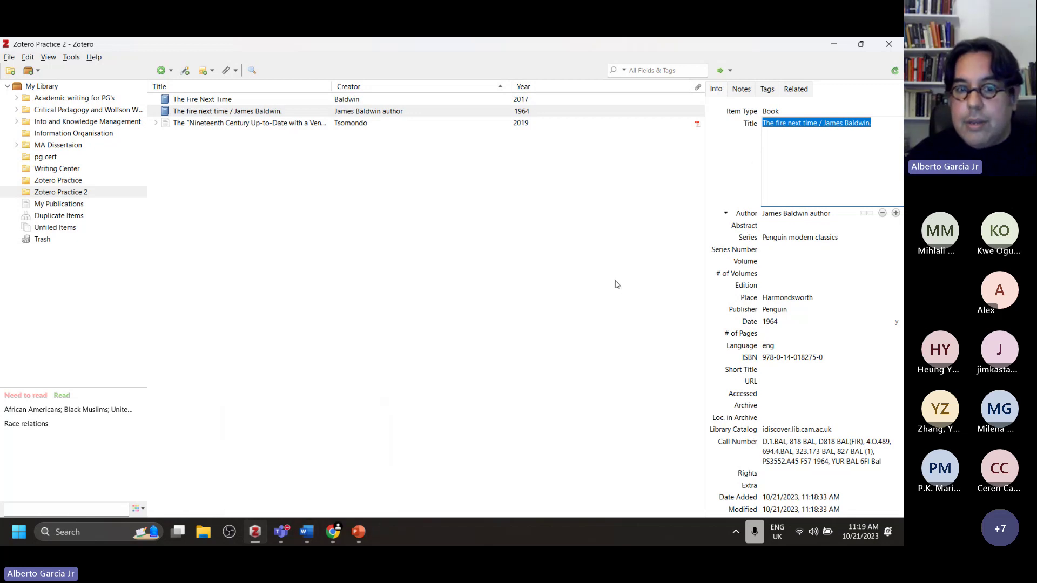
{"action": "left_click", "coordinate": [332, 532]}
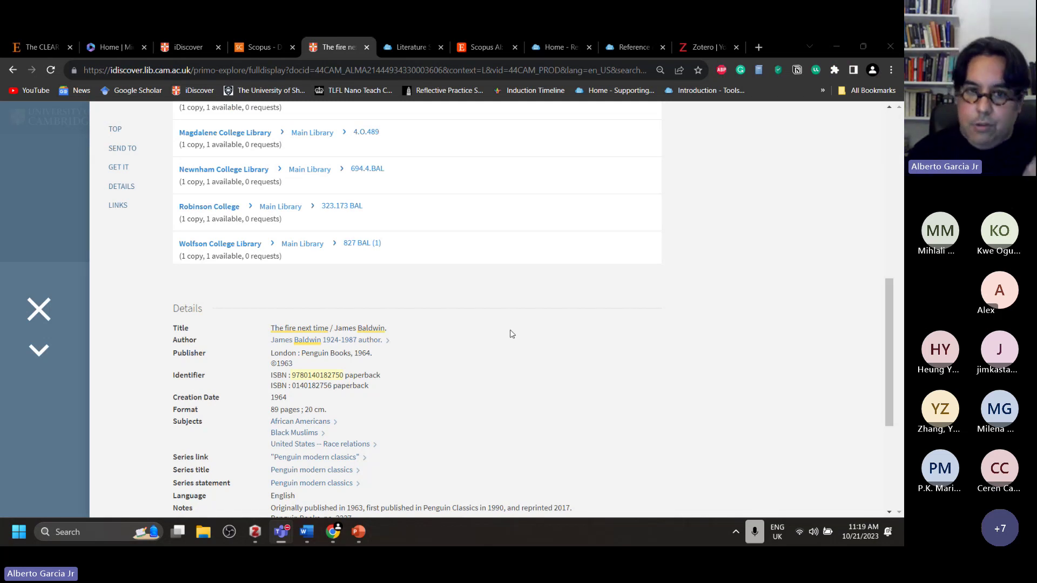
{"action": "scroll", "coordinate": [391, 351], "scroll_direction": "down", "scroll_amount": 1}
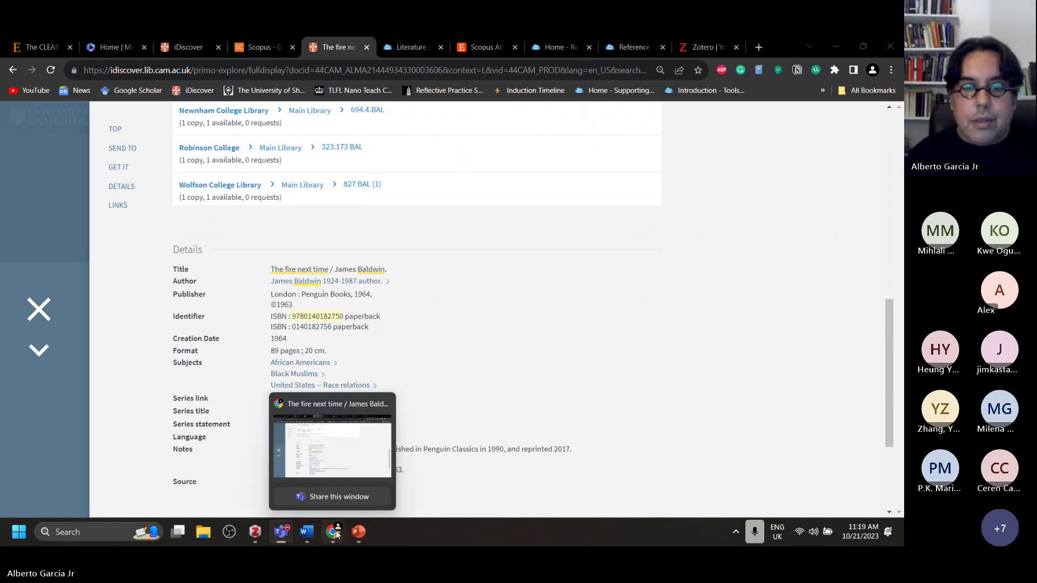
{"action": "left_click", "coordinate": [253, 534]}
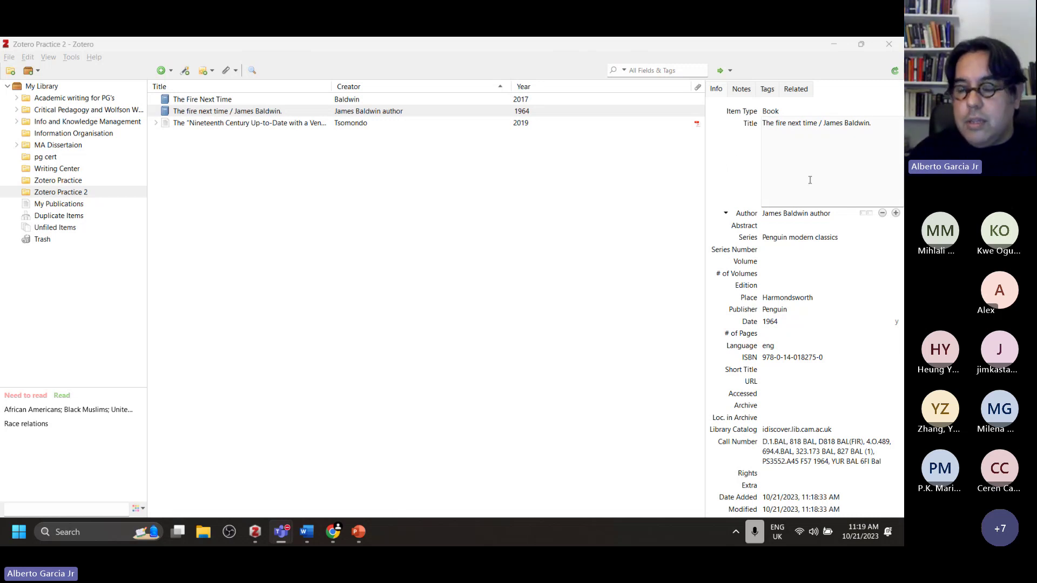
Remove "/ James Baldwin." from the 1964 item's title, leaving "The fire next time"
{"action": "left_click", "coordinate": [846, 127]}
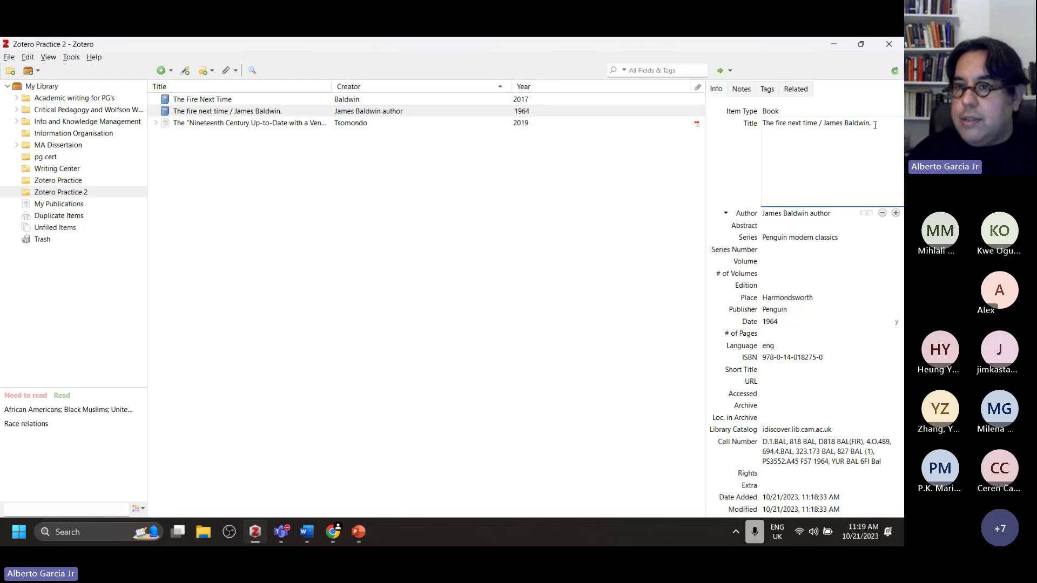
{"action": "key", "text": "BackSpace"}
{"action": "key", "text": "BackSpace"}
{"action": "key", "text": "BackSpace"}
{"action": "key", "text": "BackSpace"}
{"action": "key", "text": "BackSpace"}
{"action": "key", "text": "BackSpace"}
{"action": "key", "text": "BackSpace"}
{"action": "key", "text": "BackSpace"}
{"action": "key", "text": "BackSpace"}
{"action": "key", "text": "BackSpace"}
{"action": "key", "text": "BackSpace"}
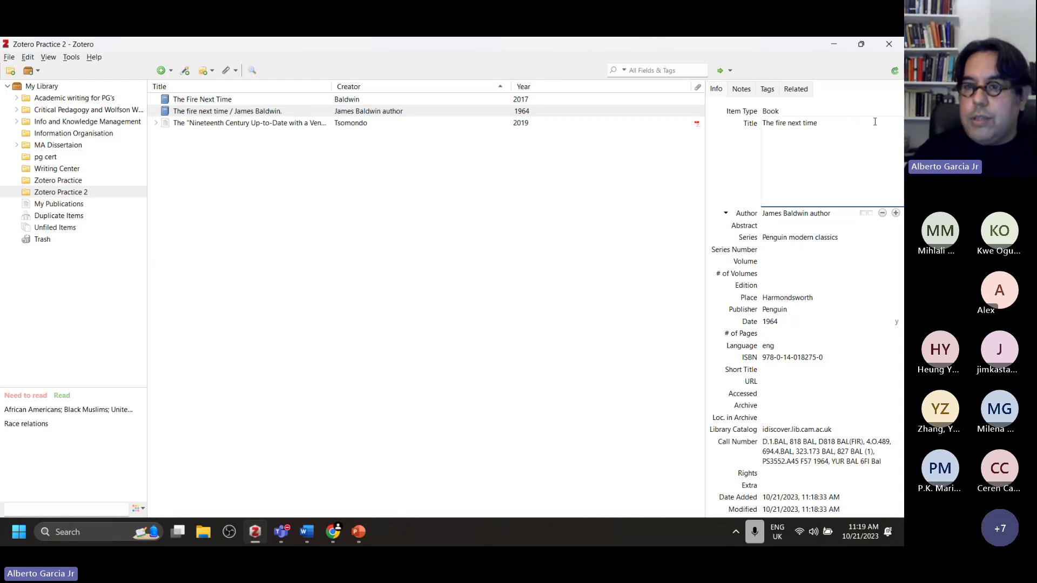
{"action": "left_click", "coordinate": [732, 173]}
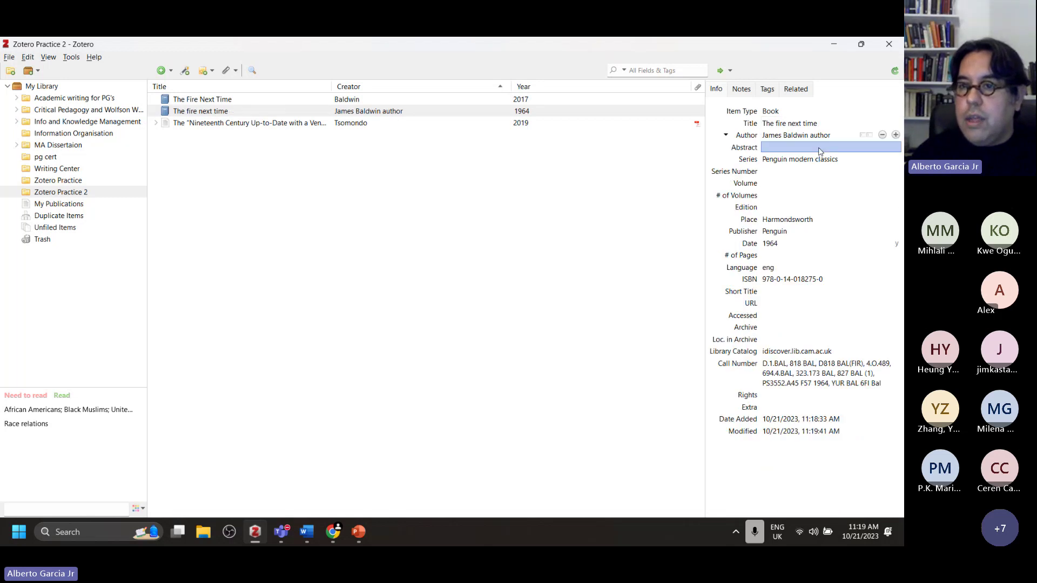
Delete the word "author" from the 1964 item's author and split the name into two fields as "Baldwin, James"
{"action": "left_click", "coordinate": [832, 136]}
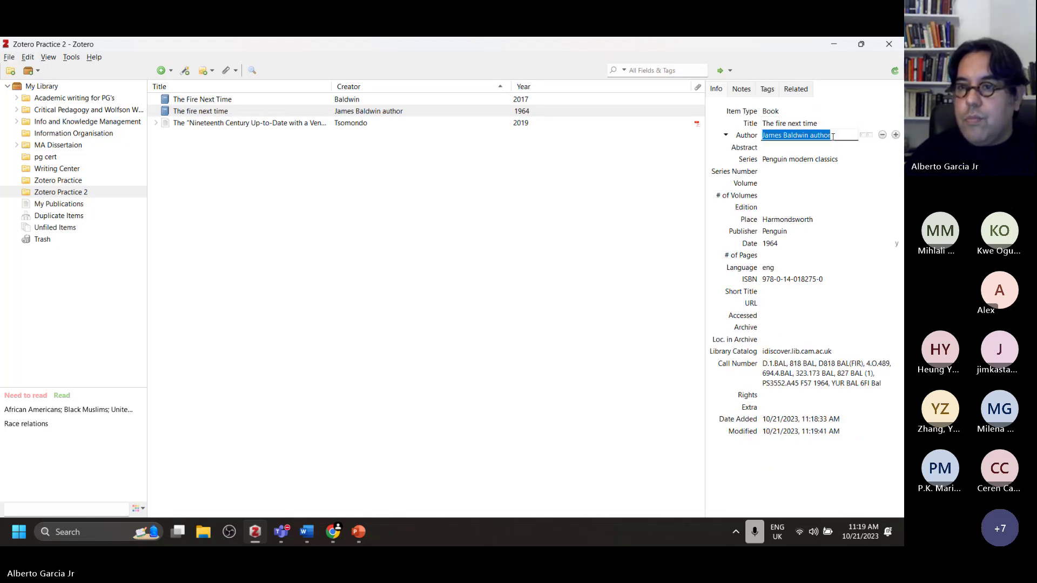
{"action": "left_click", "coordinate": [836, 136]}
{"action": "key", "text": "BackSpace"}
{"action": "key", "text": "BackSpace"}
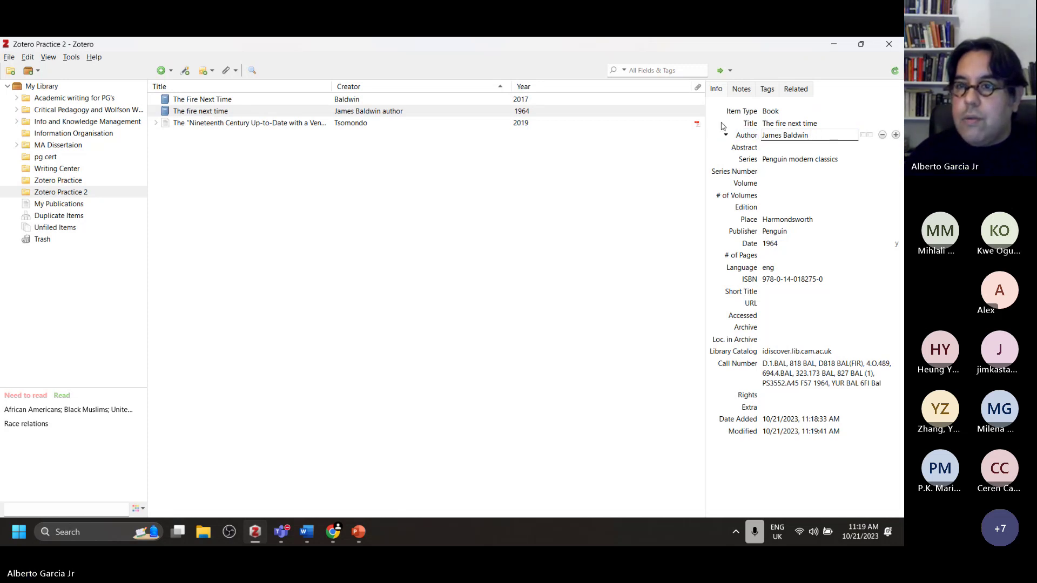
{"action": "left_click", "coordinate": [865, 136]}
{"action": "left_click", "coordinate": [807, 147]}
{"action": "left_click", "coordinate": [794, 139]}
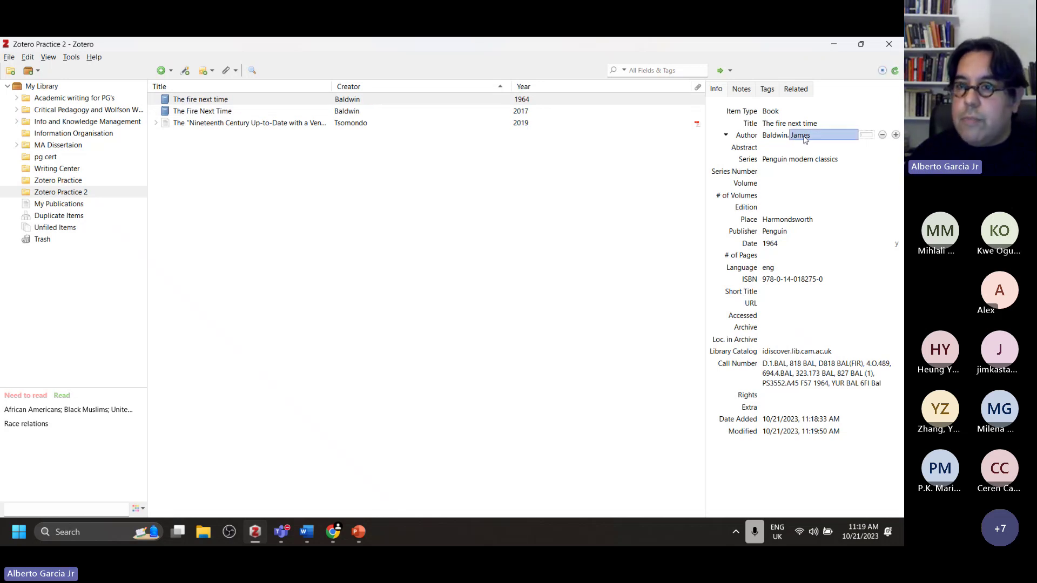
{"action": "left_click", "coordinate": [804, 147]}
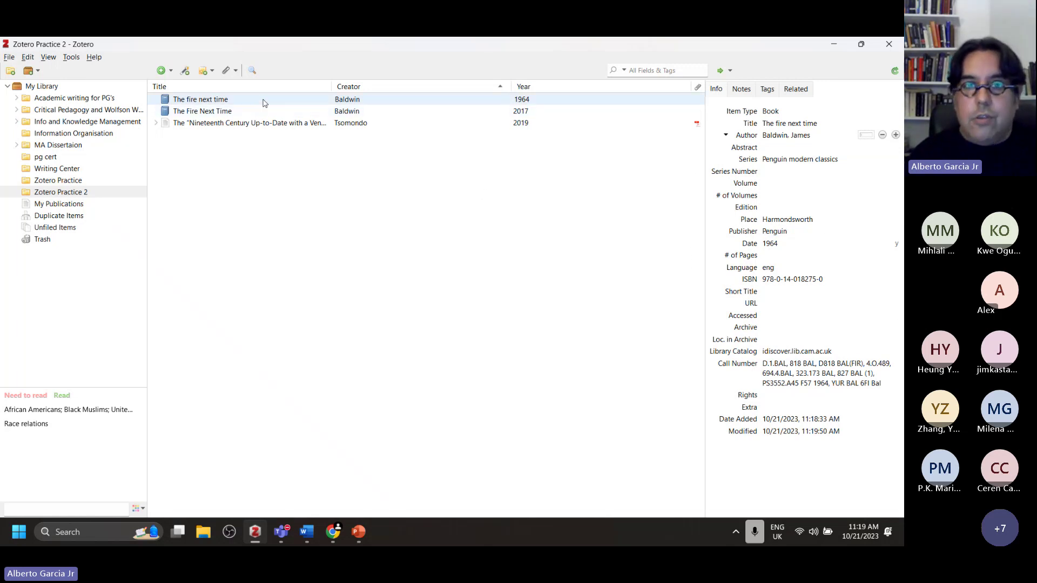
Move the 2017 "The Fire Next Time" book item from Zotero Practice 2 to the Trash
{"action": "right_click", "coordinate": [251, 111]}
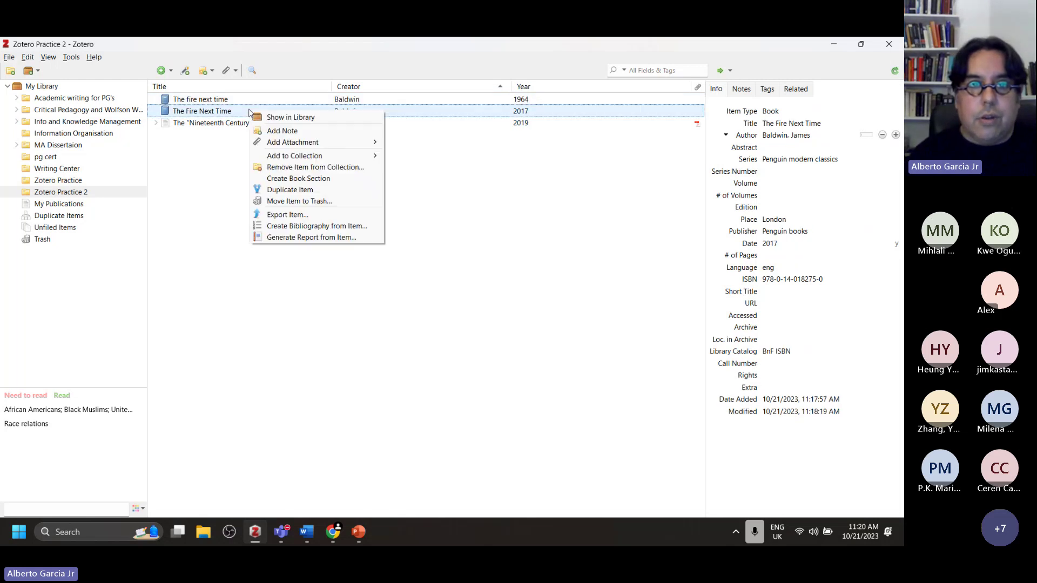
{"action": "left_click", "coordinate": [296, 202]}
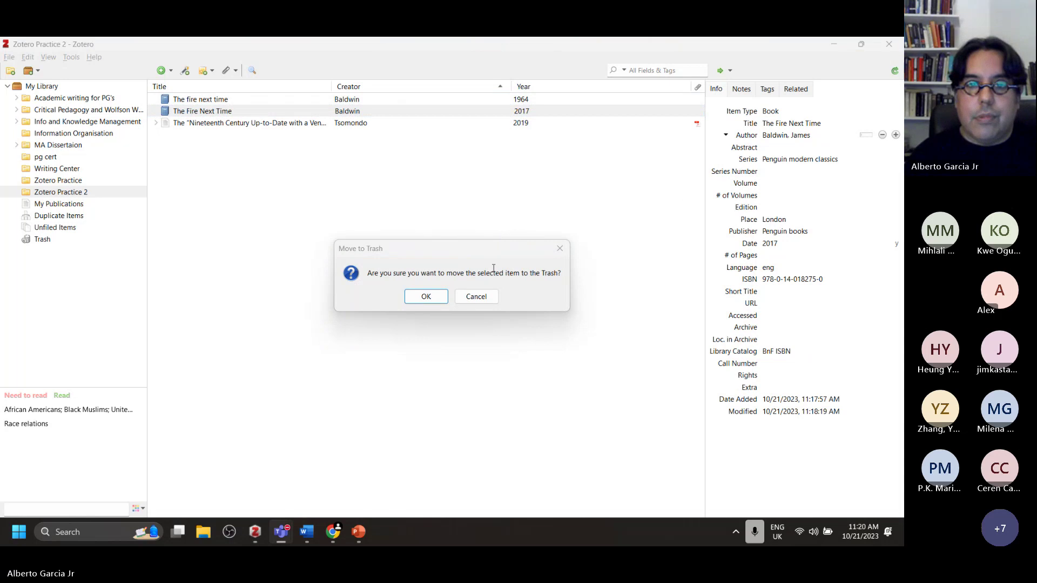
{"action": "left_click", "coordinate": [426, 297]}
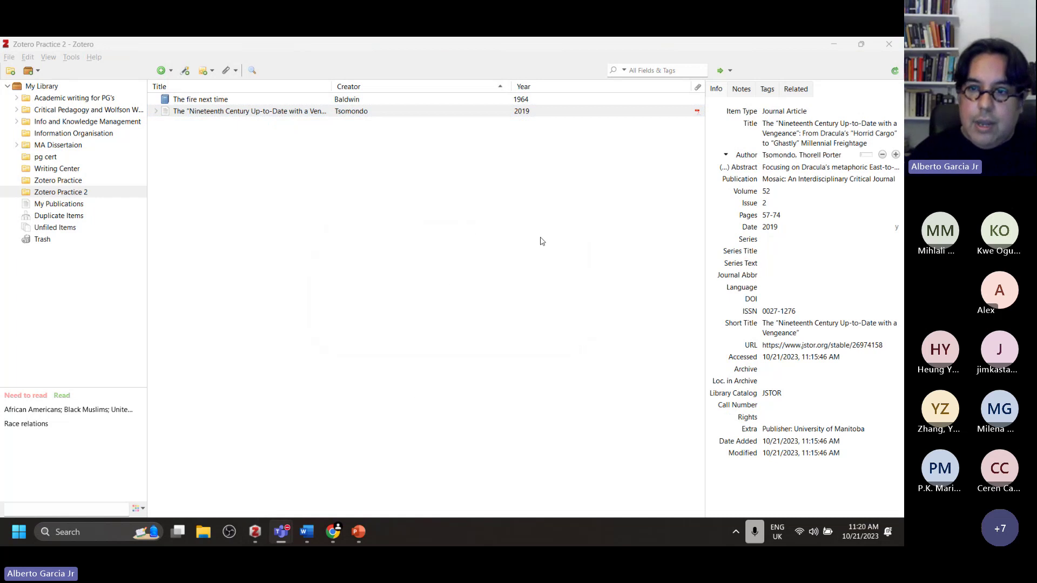
Look through the additional item types for manual entry and create a new blank Book item in Zotero Practice 2
{"action": "left_click", "coordinate": [256, 532]}
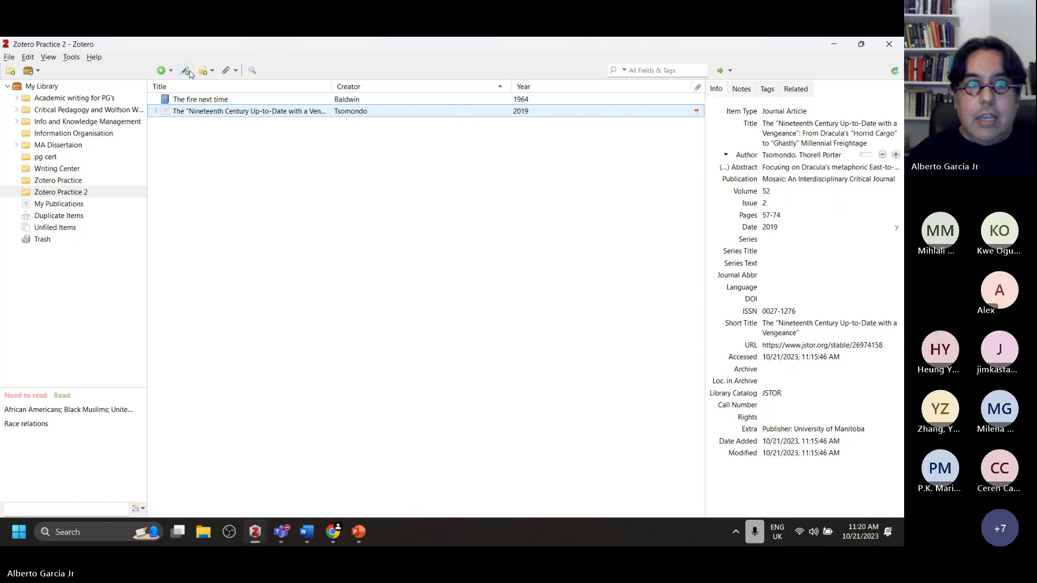
{"action": "left_click", "coordinate": [162, 72]}
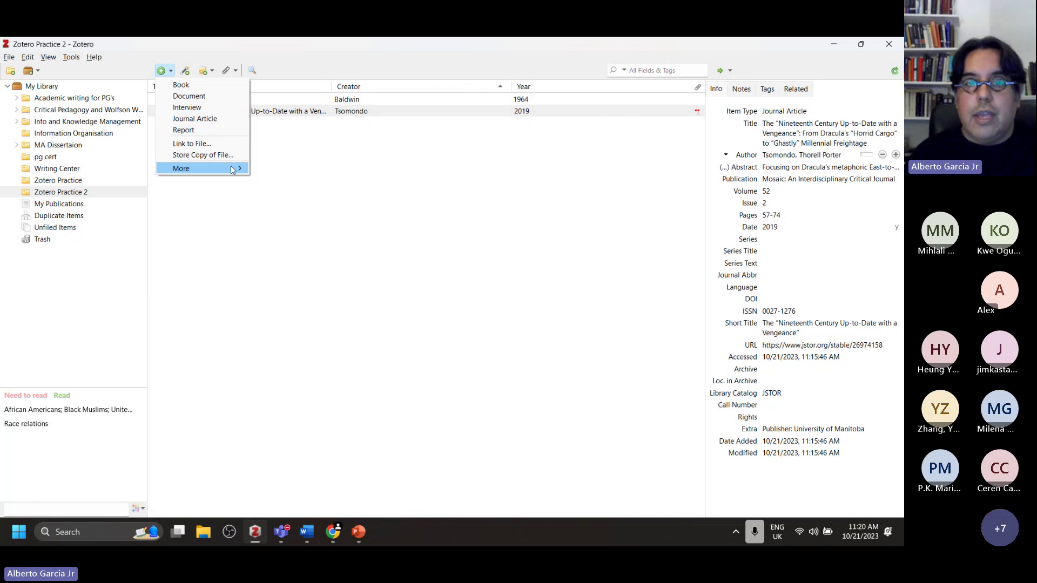
{"action": "mouse_move", "coordinate": [236, 171]}
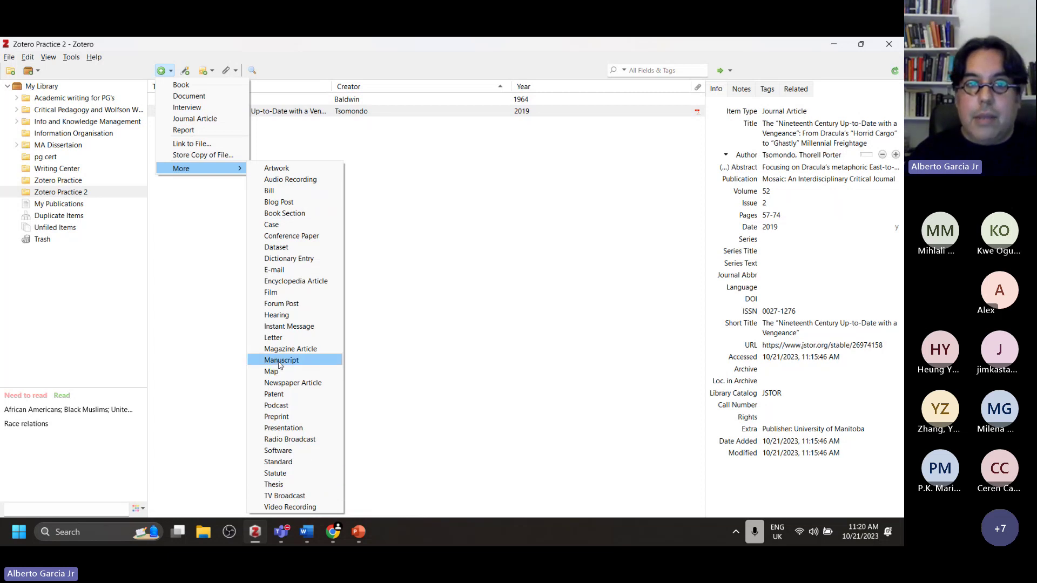
{"action": "left_click", "coordinate": [180, 84]}
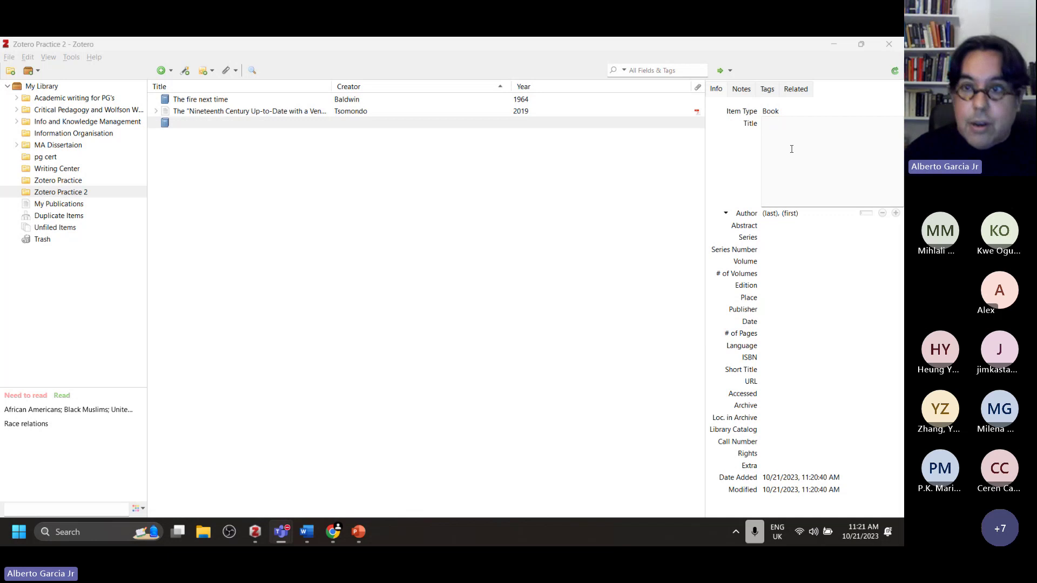
Restore Zotero to a smaller window, minimize the Chrome and Teams windows behind it, and place it so the desktop's PDF files are accessible
{"action": "left_click", "coordinate": [861, 44]}
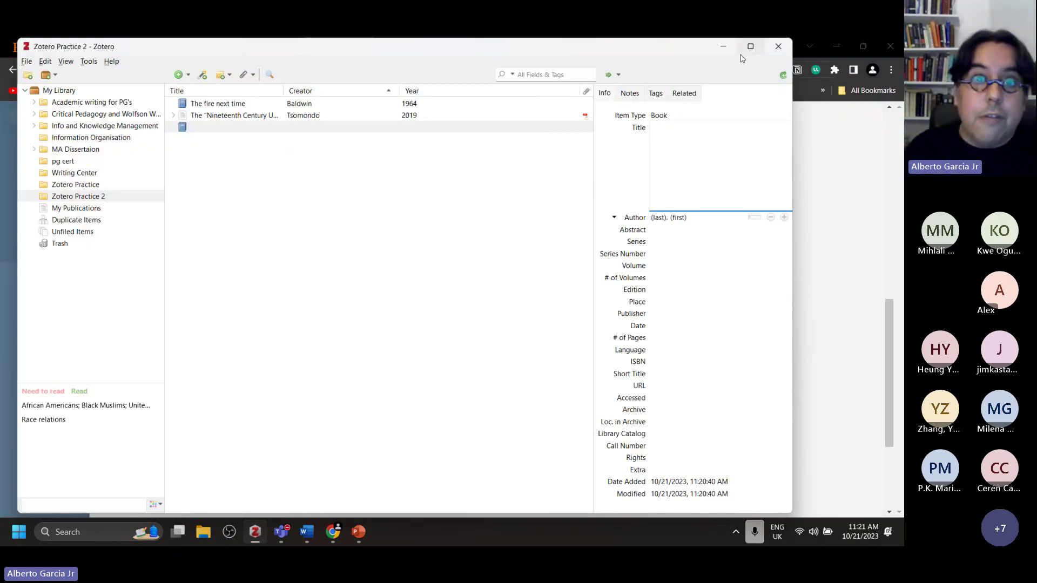
{"action": "left_click", "coordinate": [842, 47]}
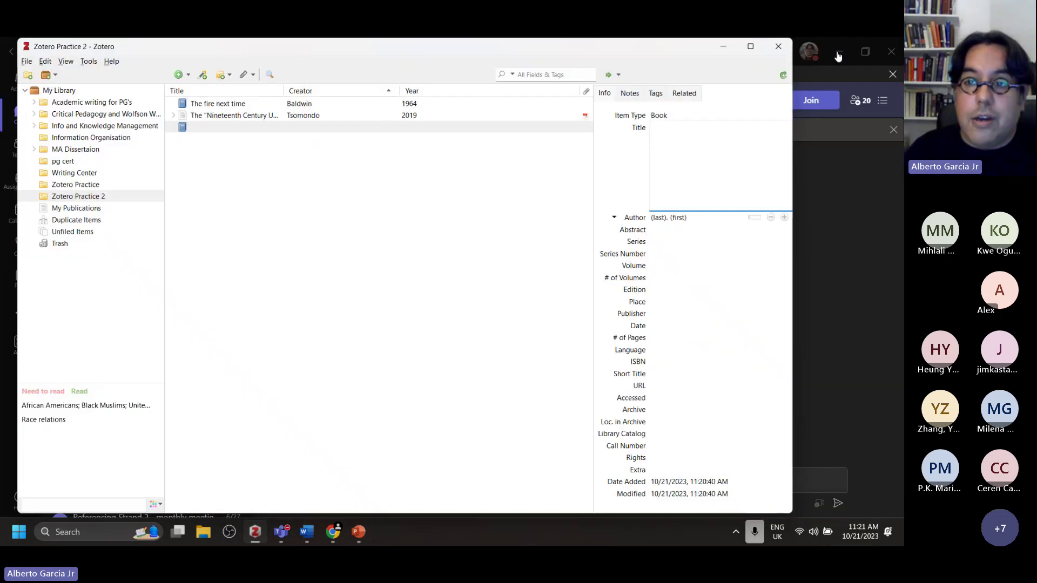
{"action": "left_click", "coordinate": [838, 54]}
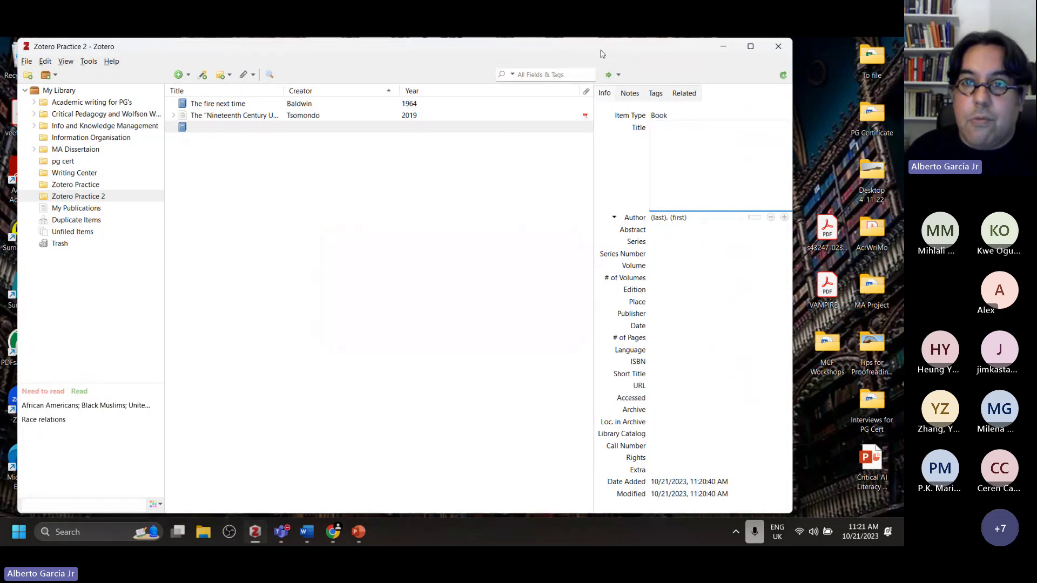
{"action": "left_click_drag", "start_coordinate": [602, 53], "coordinate": [309, 70]}
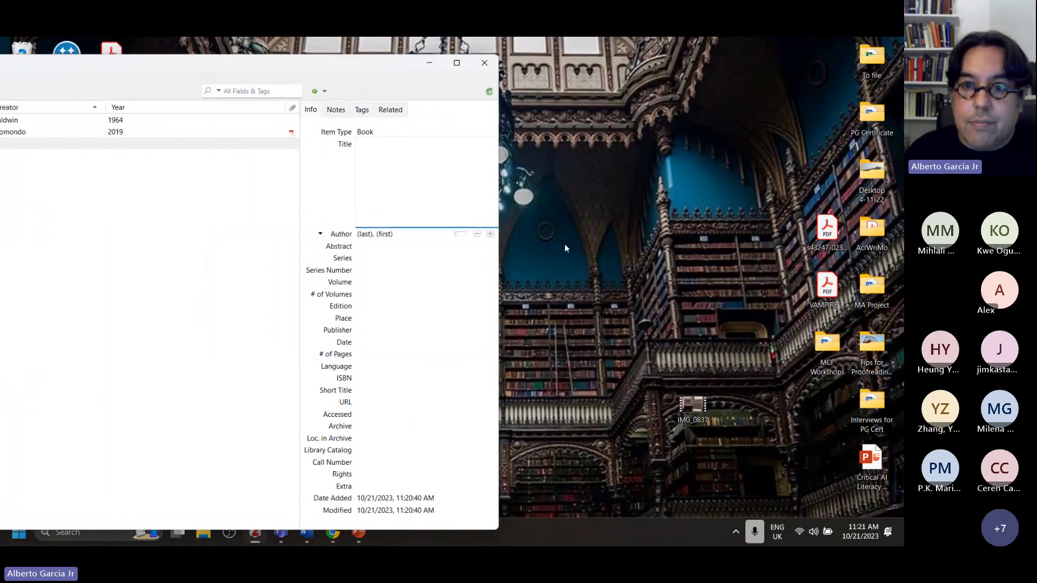
{"action": "left_click", "coordinate": [557, 228]}
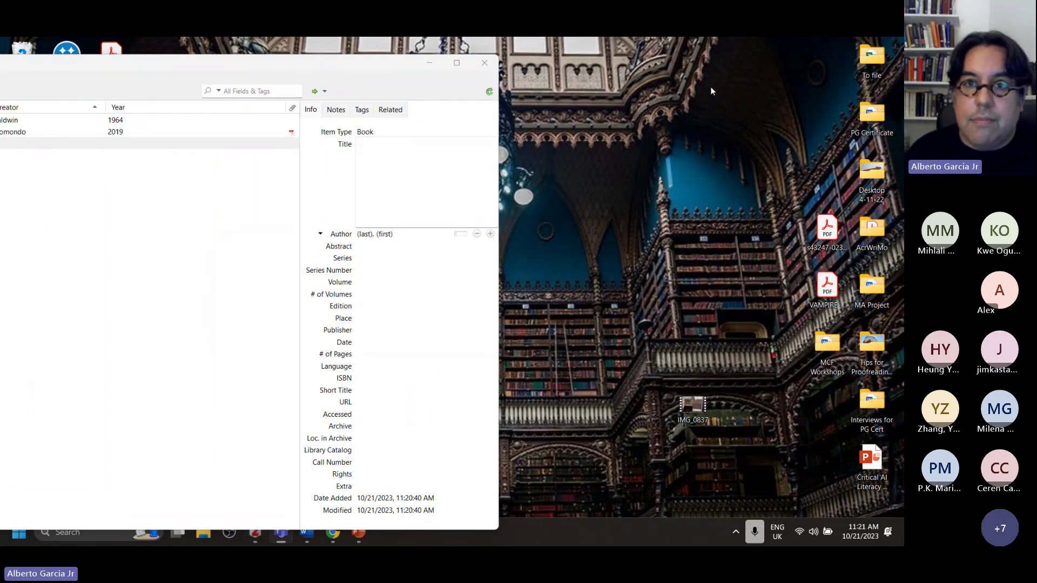
{"action": "left_click", "coordinate": [386, 74]}
{"action": "left_click_drag", "start_coordinate": [386, 74], "coordinate": [567, 73]}
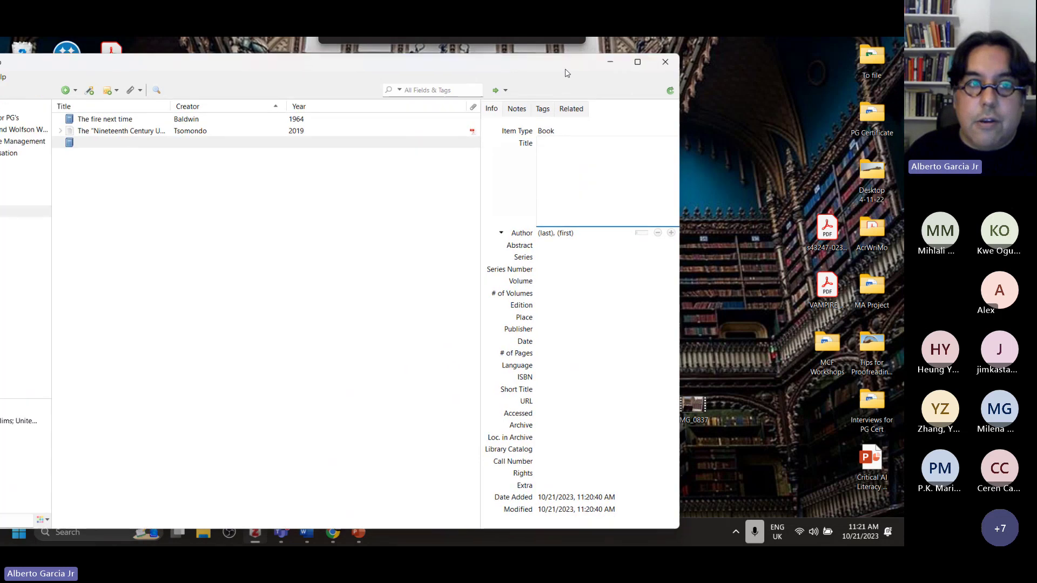
Preview the VAMPIRE_VERSUS_THE_EMPIRE PDF from the desktop, close it, and add the file to the Zotero Practice 2 collection
{"action": "left_click", "coordinate": [837, 288]}
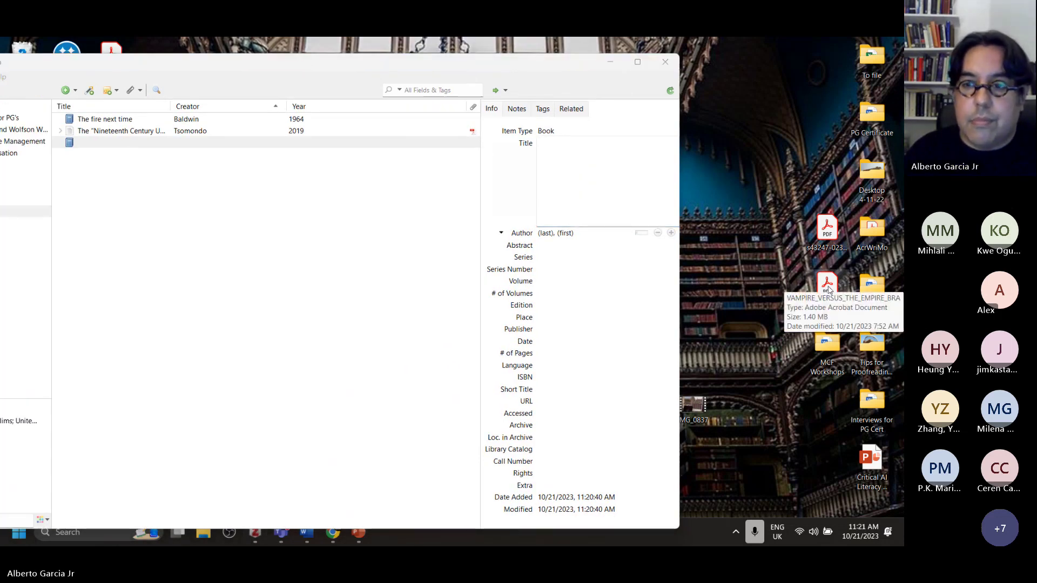
{"action": "double_click", "coordinate": [829, 290]}
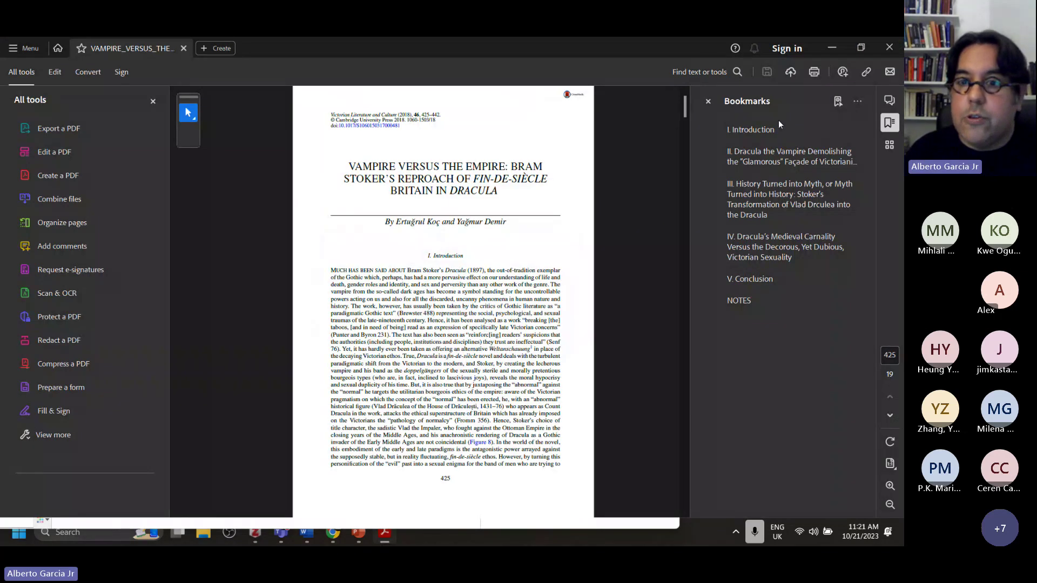
{"action": "left_click", "coordinate": [889, 47]}
{"action": "left_click_drag", "start_coordinate": [819, 311], "coordinate": [338, 213]}
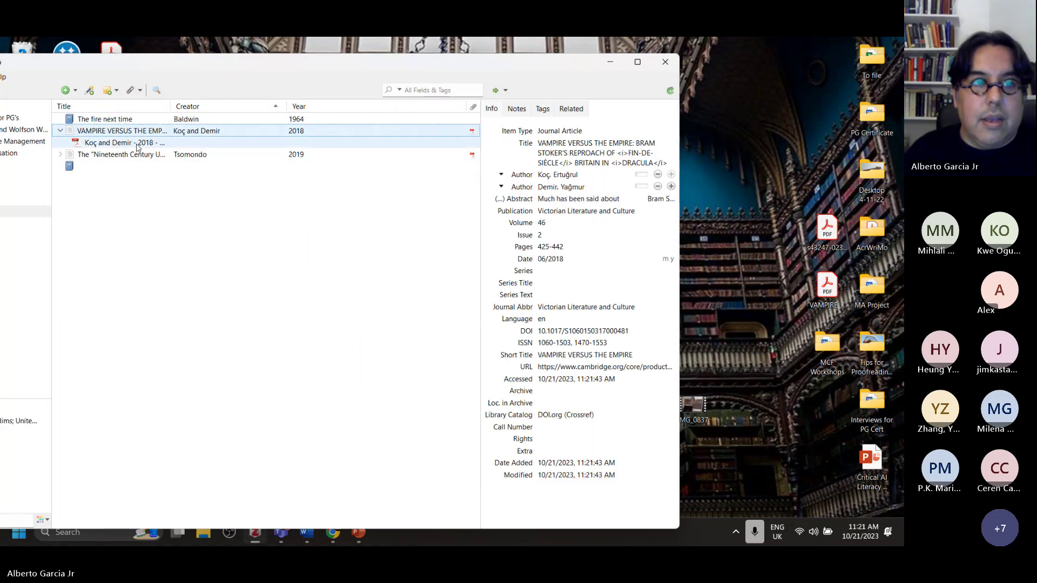
{"action": "left_click", "coordinate": [744, 89]}
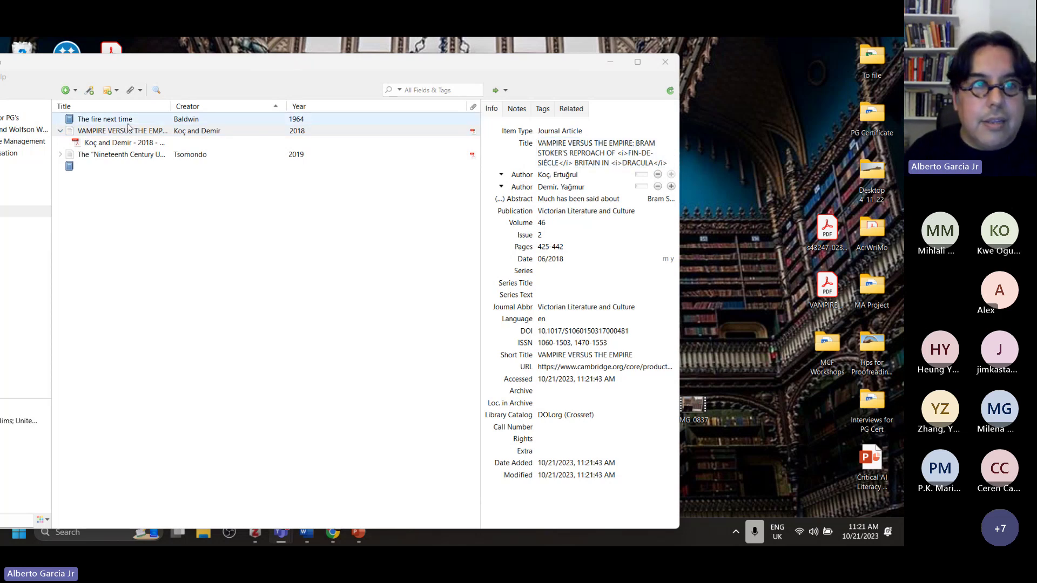
Remove the <i> and </i> tags around "FIN-DE-SIÈCLE" in the title of the "VAMPIRE VERSUS THE EMPIRE" article
{"action": "left_click", "coordinate": [556, 156]}
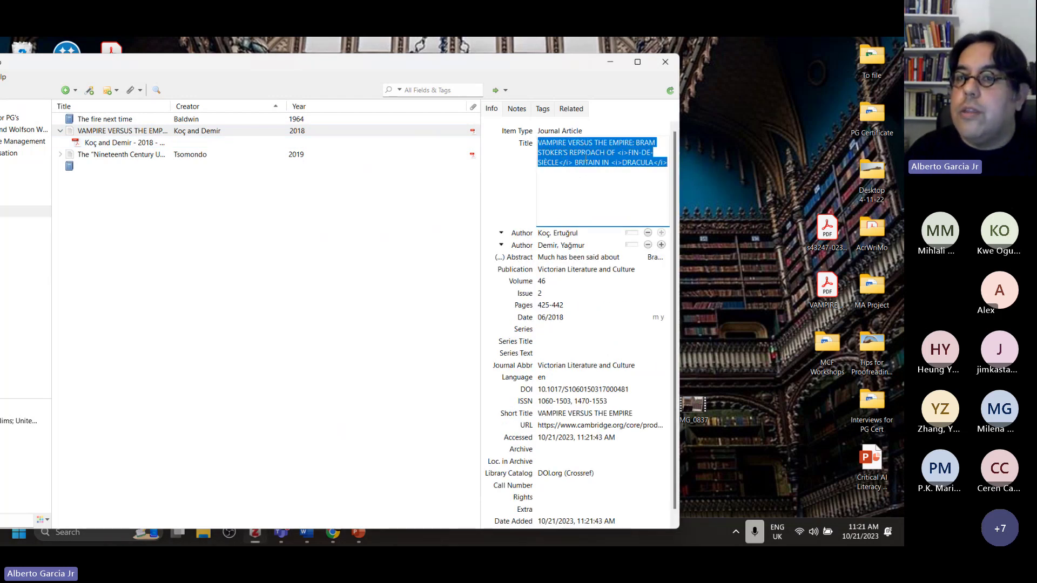
{"action": "left_click", "coordinate": [633, 162]}
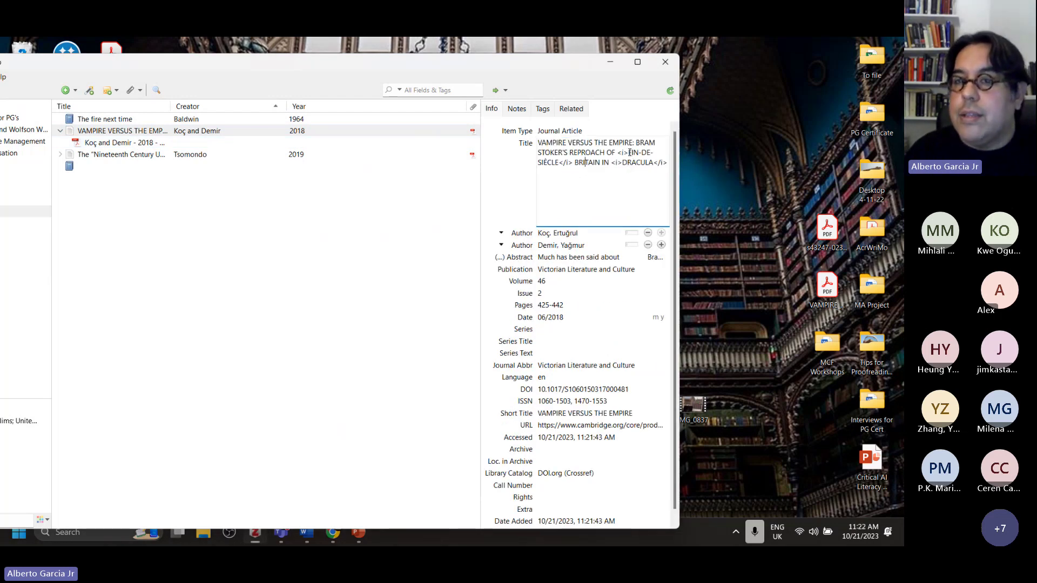
{"action": "key", "text": "BackSpace"}
{"action": "key", "text": "BackSpace"}
{"action": "key", "text": "BackSpace"}
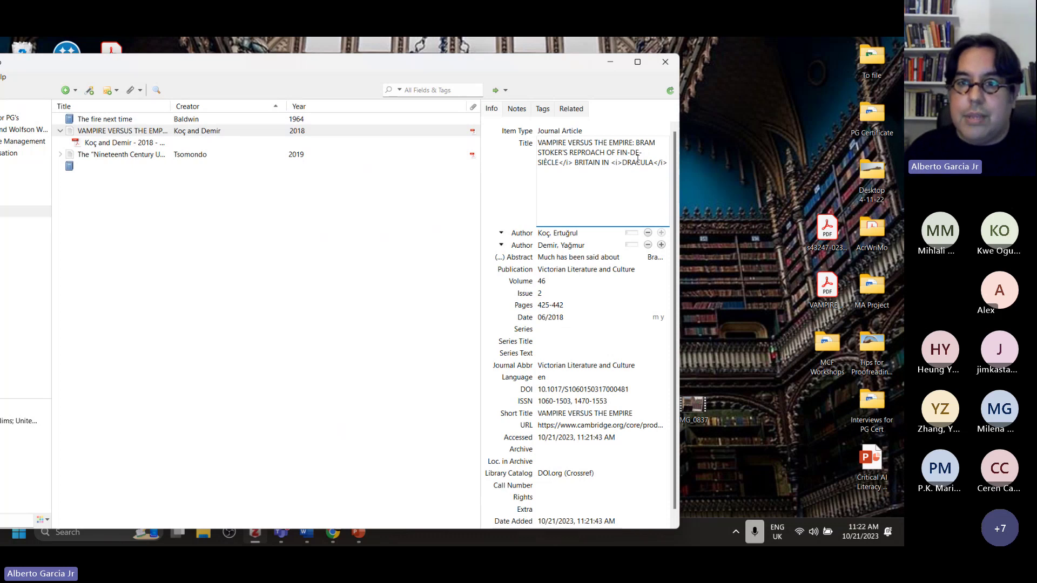
{"action": "left_click", "coordinate": [575, 163]}
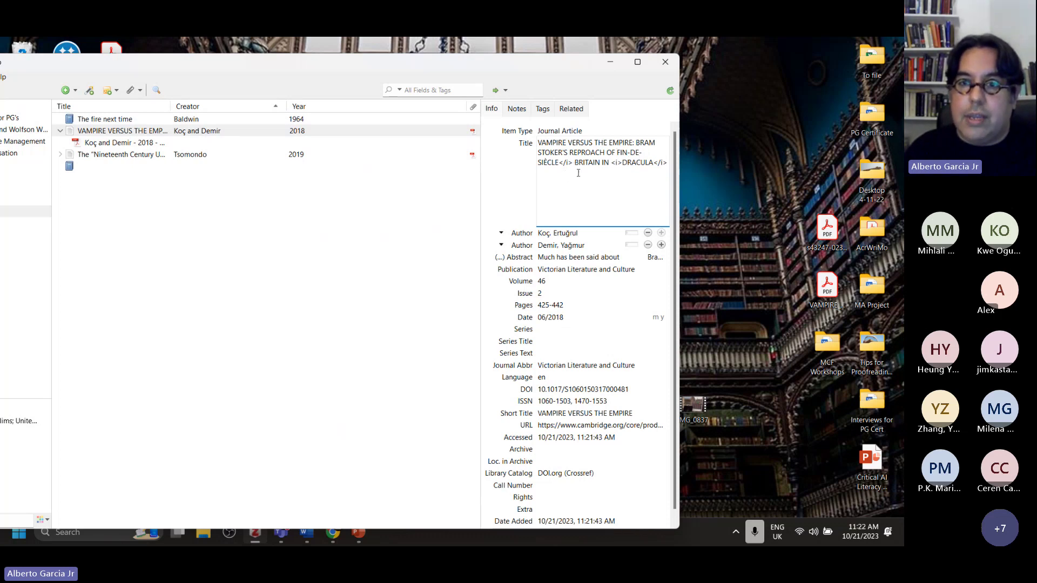
{"action": "key", "text": "BackSpace"}
{"action": "key", "text": "BackSpace"}
{"action": "key", "text": "BackSpace"}
{"action": "key", "text": "BackSpace"}
{"action": "key", "text": "BackSpace"}
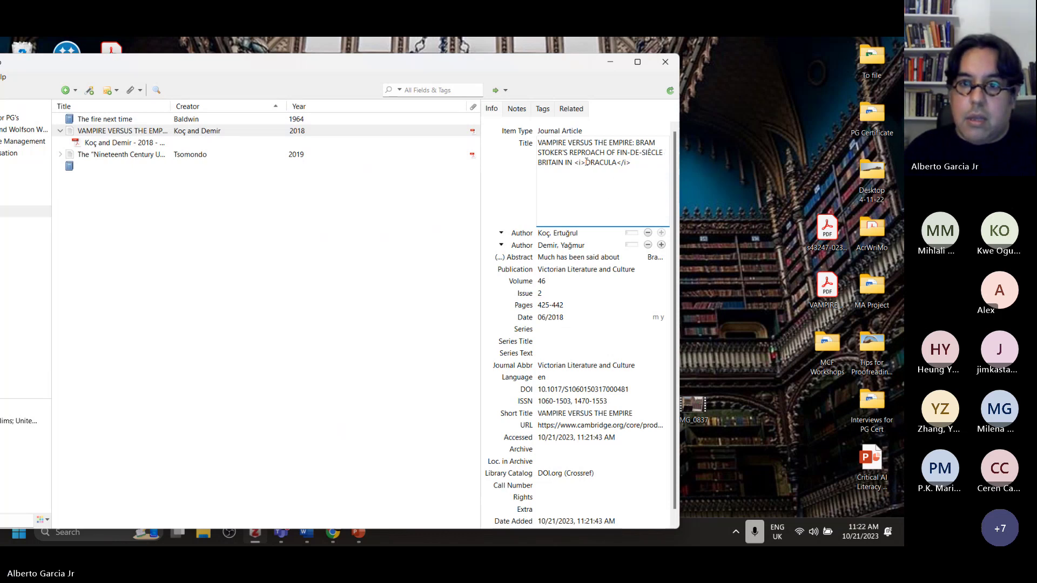
Remove the <i> and </i> tags around "DRACULA" in the article's title and save the edited title
{"action": "key", "text": "BackSpace"}
{"action": "key", "text": "BackSpace"}
{"action": "key", "text": "BackSpace"}
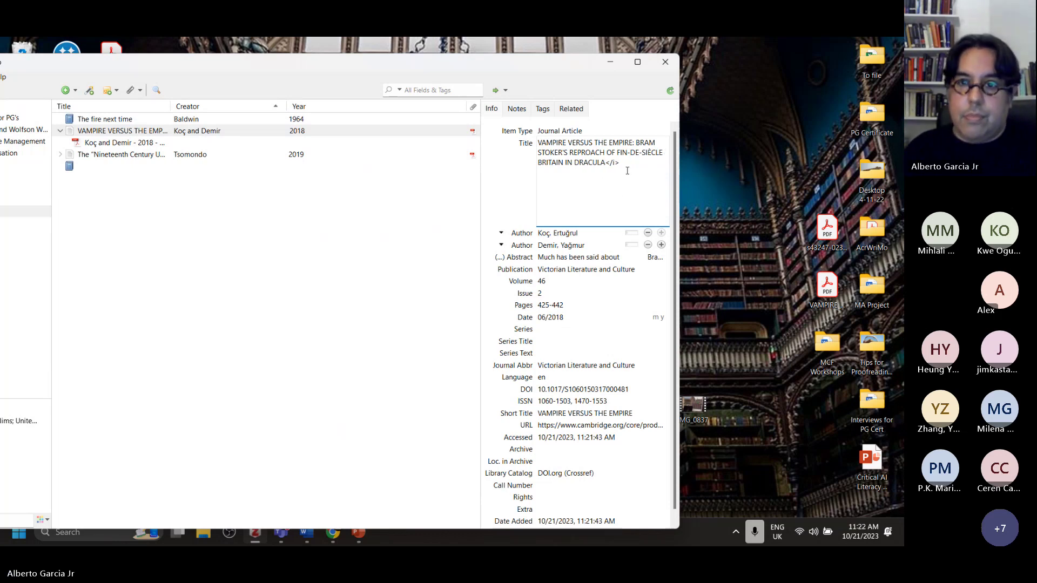
{"action": "key", "text": "BackSpace"}
{"action": "key", "text": "BackSpace"}
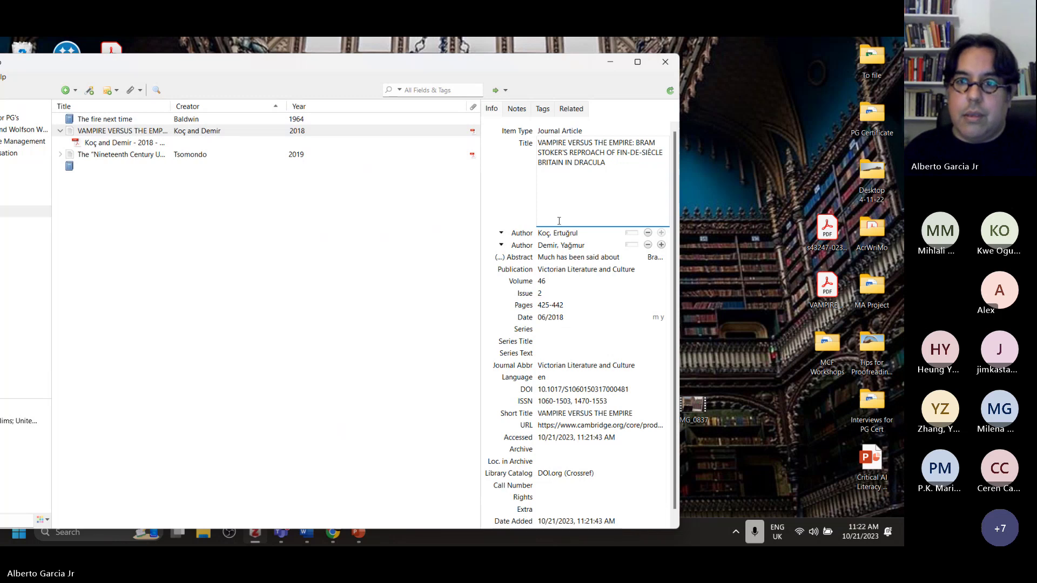
{"action": "left_click", "coordinate": [511, 191]}
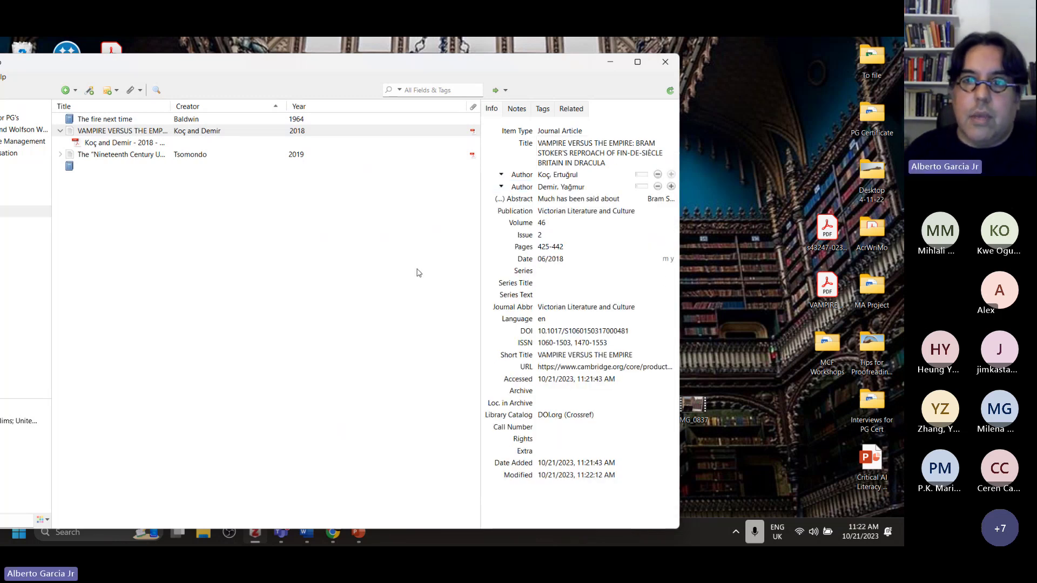
{"action": "left_click", "coordinate": [559, 153]}
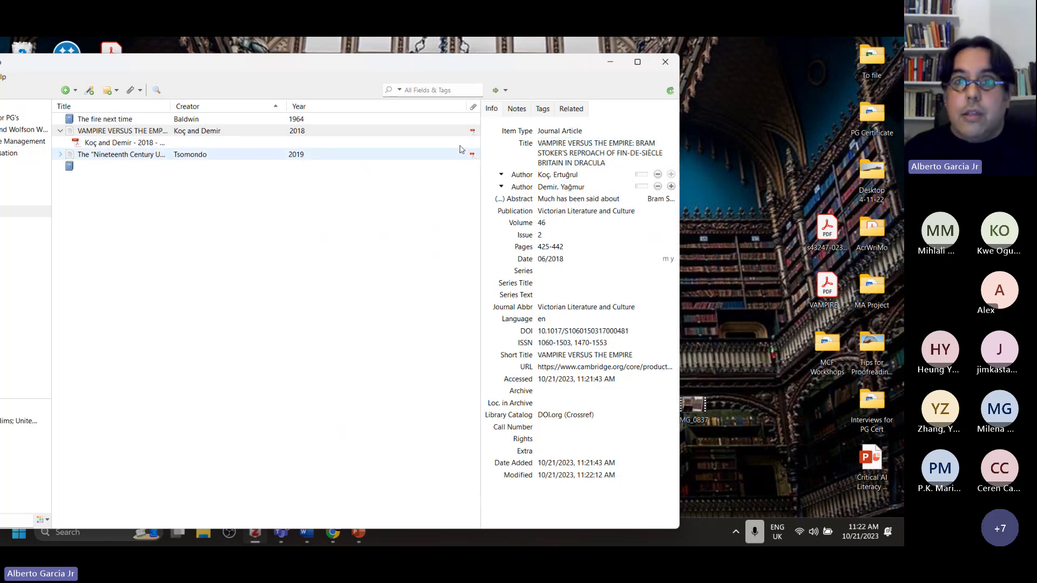
Bring the whole Zotero window into view and move the blank, untitled Book item to the Trash
{"action": "left_click_drag", "start_coordinate": [368, 73], "coordinate": [480, 83]}
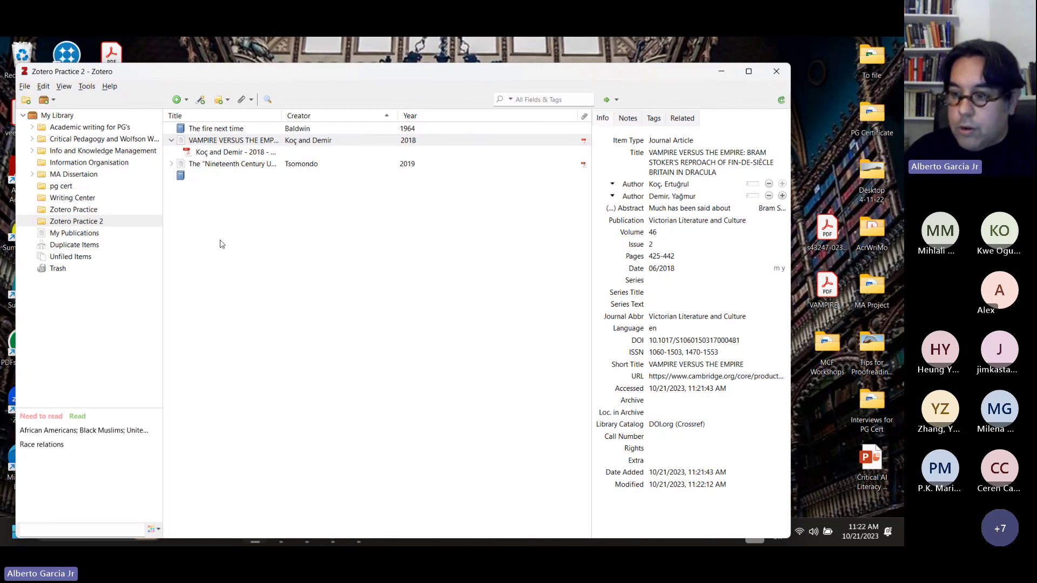
{"action": "left_click", "coordinate": [172, 164]}
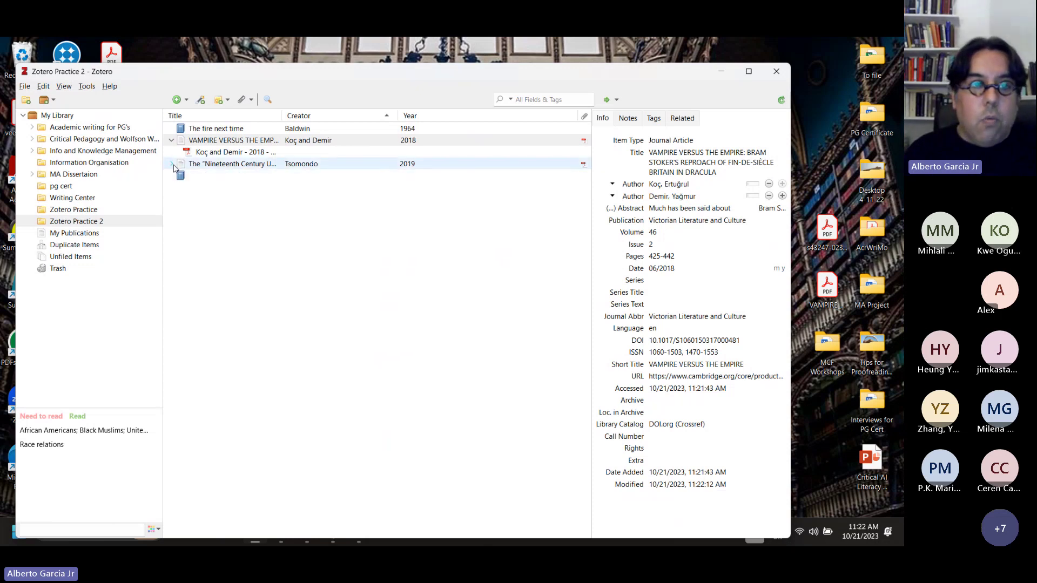
{"action": "left_click", "coordinate": [172, 165]}
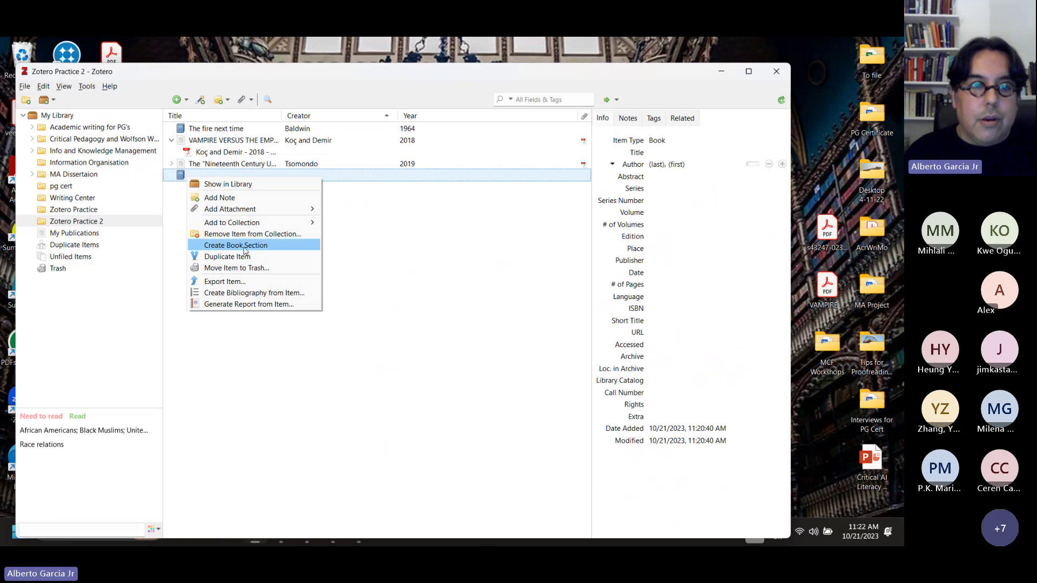
{"action": "left_click", "coordinate": [246, 268]}
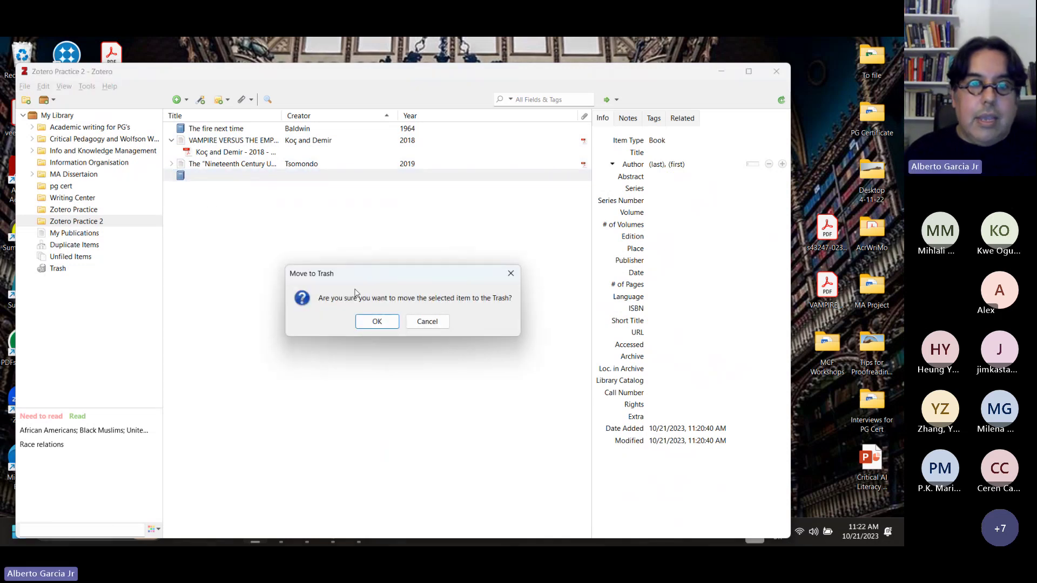
{"action": "left_click", "coordinate": [374, 322]}
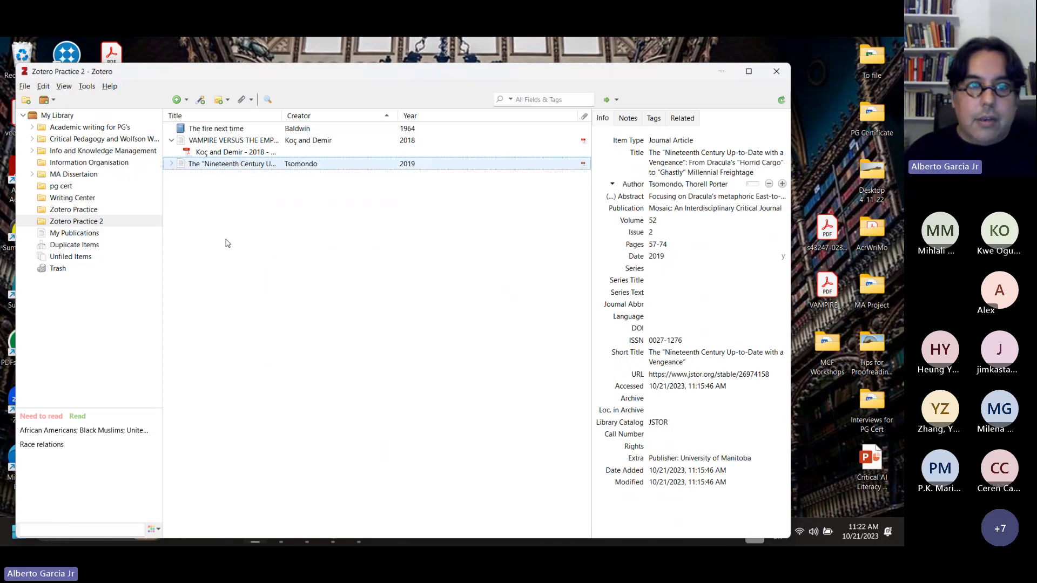
Copy an APA 7th edition bibliography of "The fire next time", the "VAMPIRE VERSUS THE EMPIRE" article and the "Nineteenth Century" article to the clipboard
{"action": "left_click", "coordinate": [199, 129]}
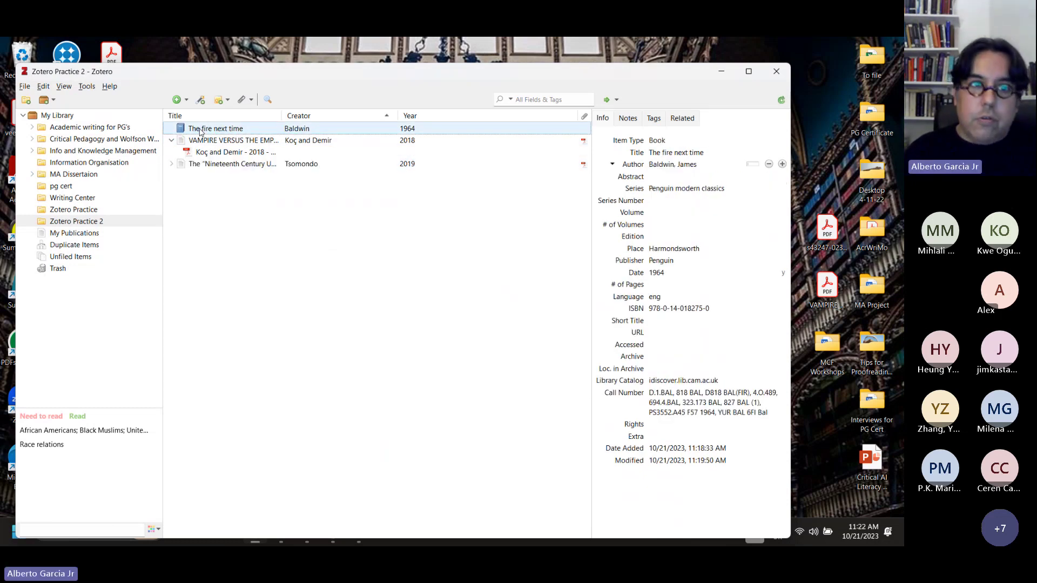
{"action": "key", "text": "ctrl"}
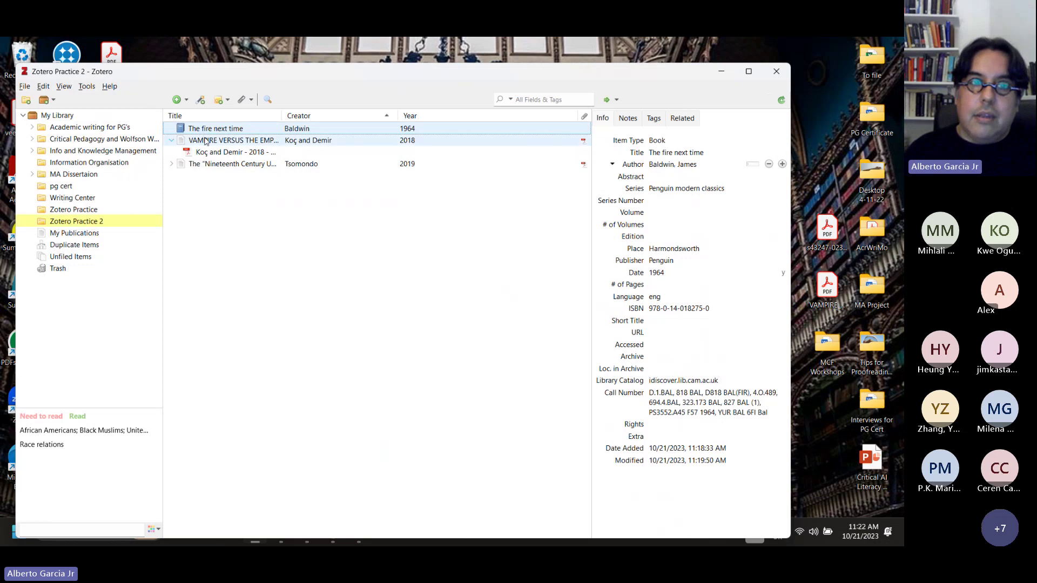
{"action": "left_click", "coordinate": [206, 142], "text": "ctrl"}
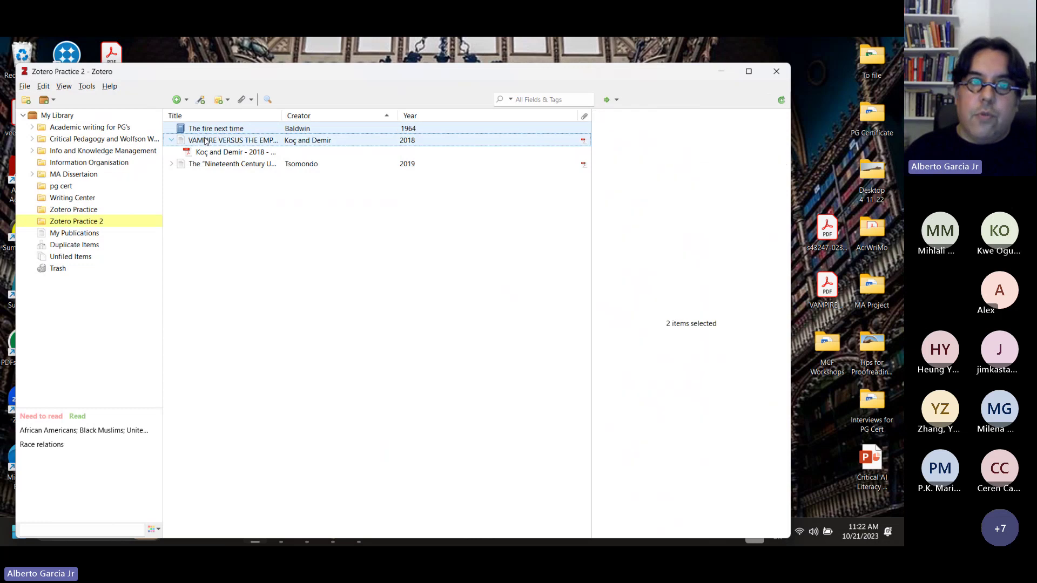
{"action": "left_click", "coordinate": [229, 164], "text": "ctrl"}
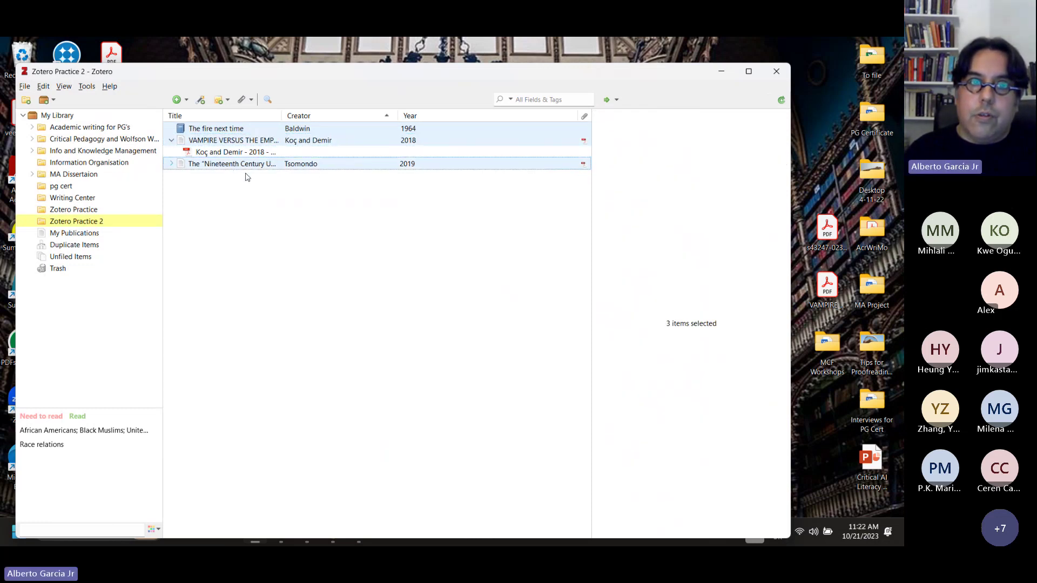
{"action": "right_click", "coordinate": [239, 136]}
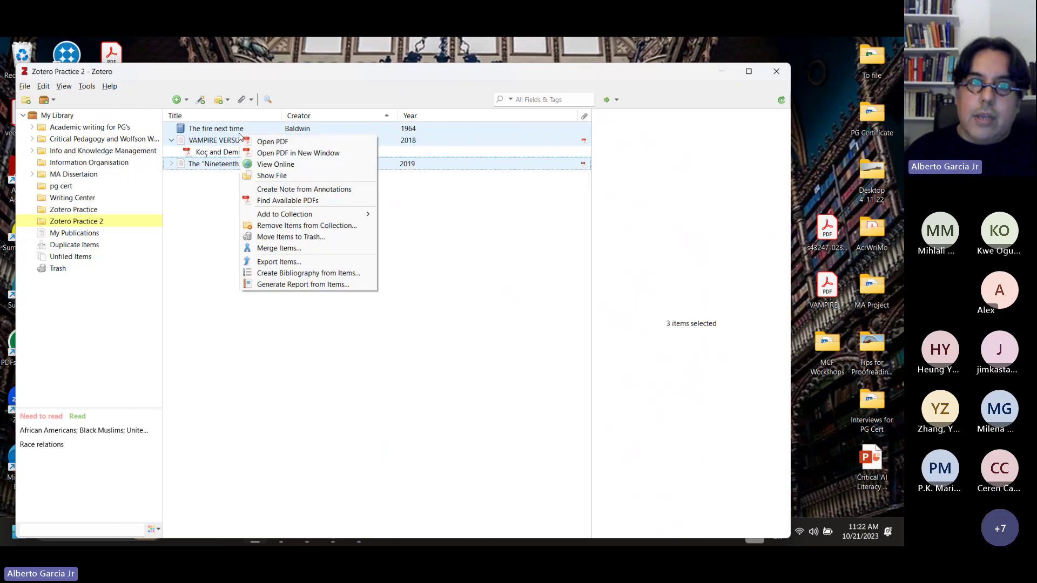
{"action": "left_click", "coordinate": [312, 274]}
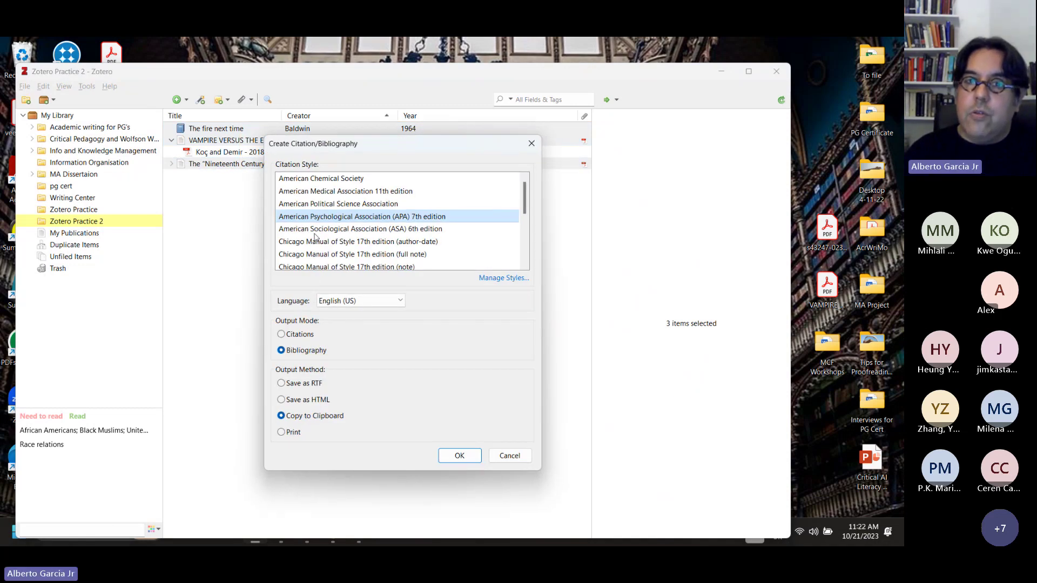
{"action": "scroll", "coordinate": [438, 220], "scroll_direction": "down", "scroll_amount": 5}
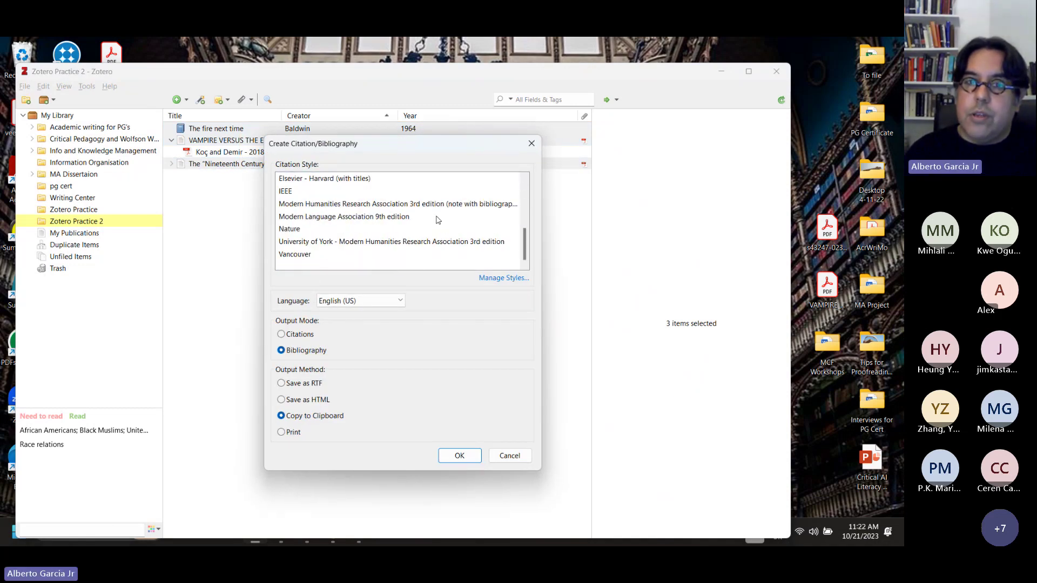
{"action": "scroll", "coordinate": [438, 219], "scroll_direction": "up", "scroll_amount": 1}
{"action": "scroll", "coordinate": [437, 219], "scroll_direction": "up", "scroll_amount": 2}
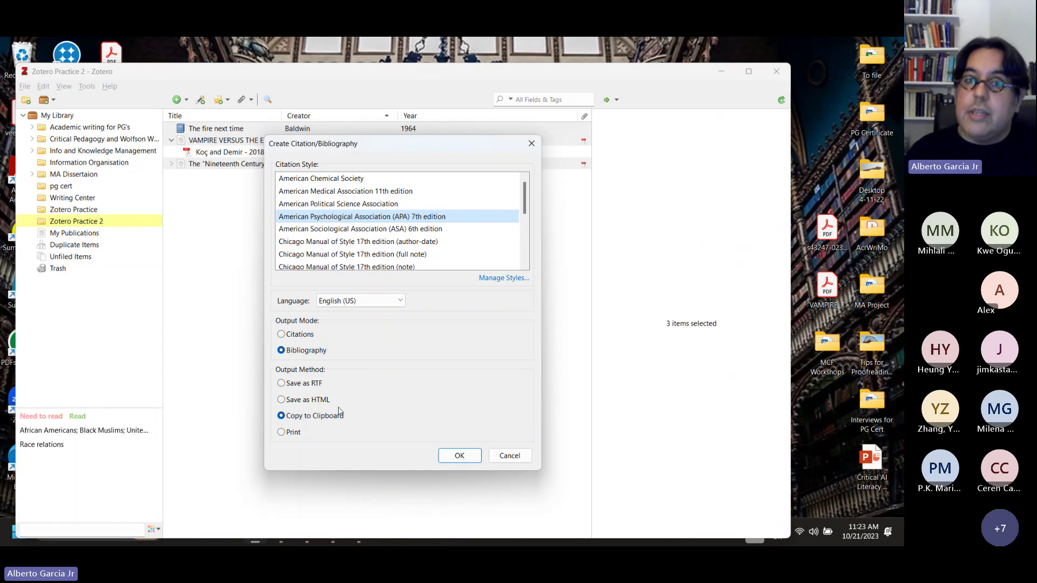
{"action": "left_click", "coordinate": [460, 457]}
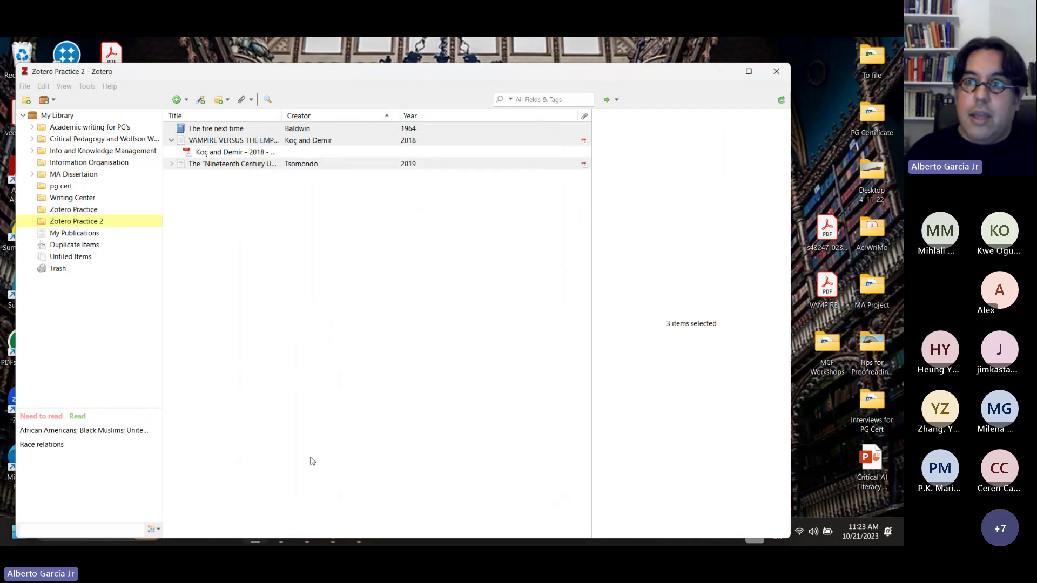
Switch to Word and paste the copied bibliography into the blank document
{"action": "left_click_drag", "start_coordinate": [538, 75], "coordinate": [590, 108]}
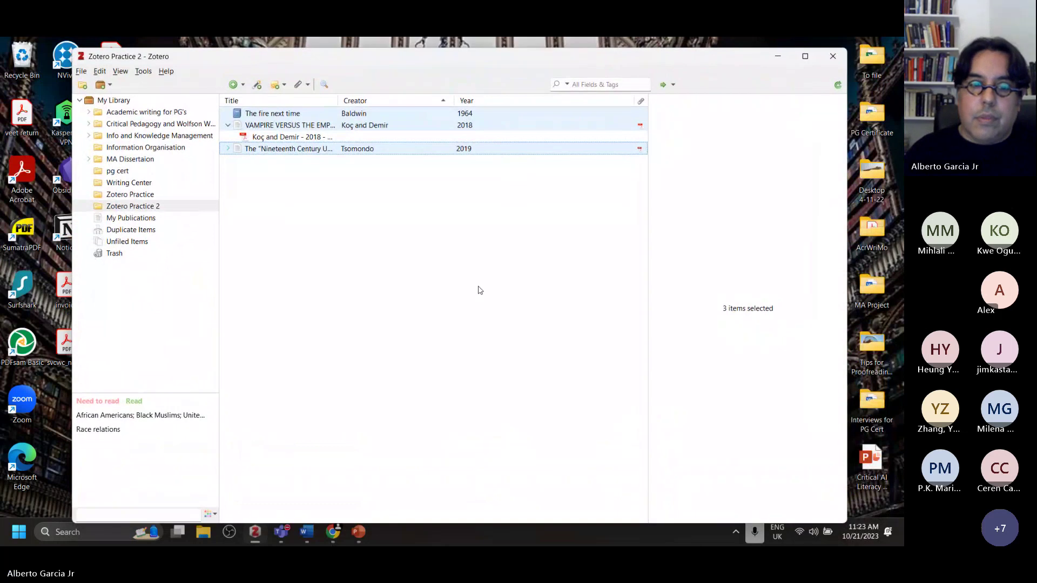
{"action": "left_click", "coordinate": [306, 532]}
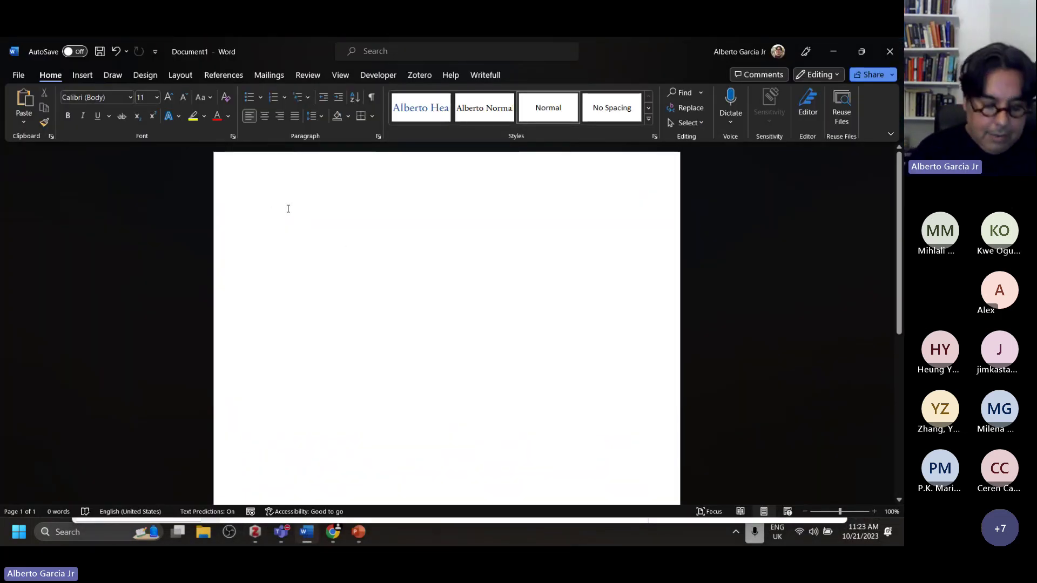
{"action": "type", "text": "B"}
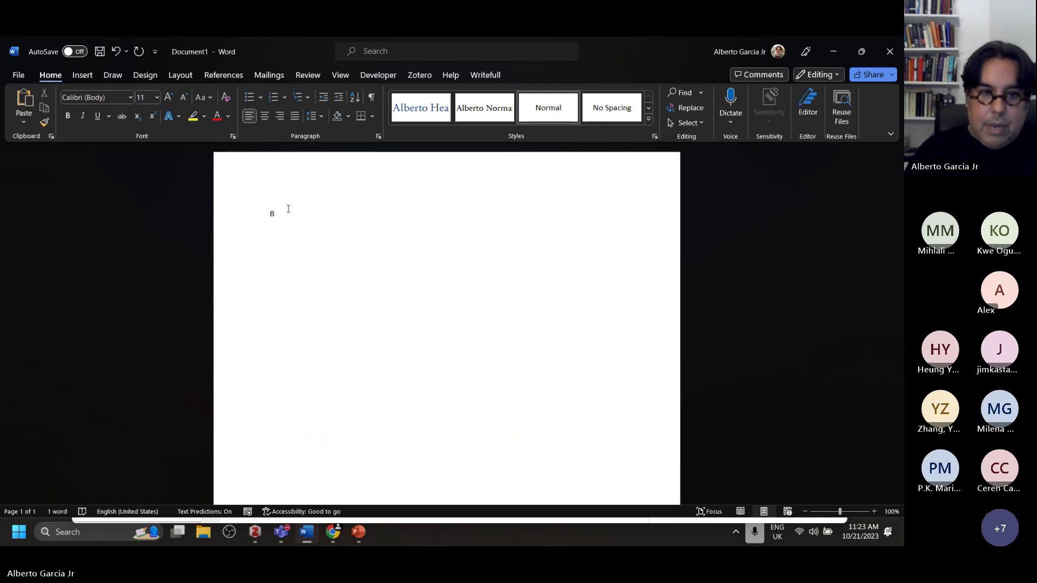
{"action": "key", "text": "BackSpace"}
{"action": "key", "text": "ctrl+v"}
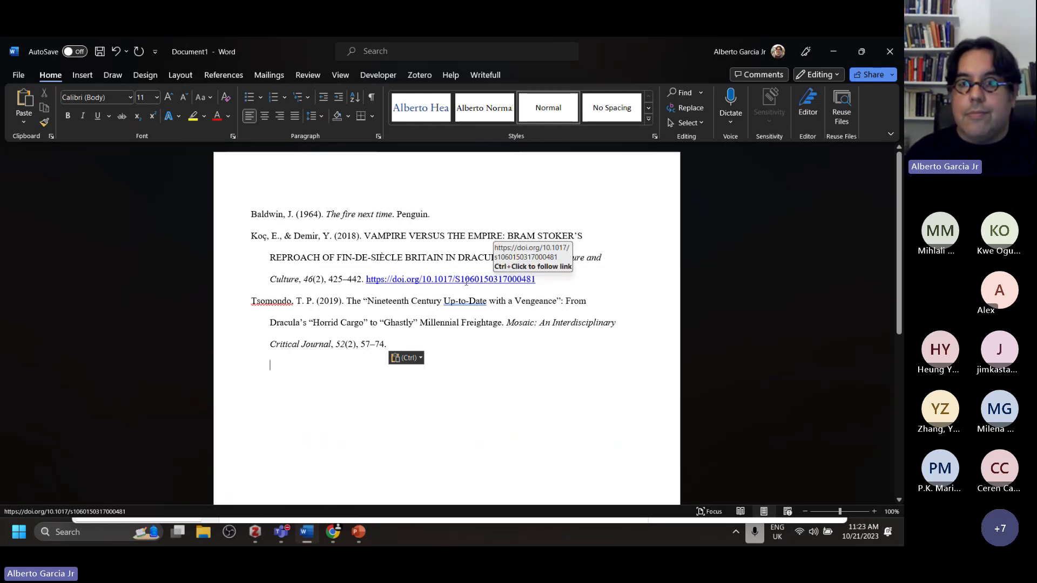
Delete the entire pasted bibliography so the document is blank
{"action": "left_click_drag", "start_coordinate": [419, 322], "coordinate": [225, 208]}
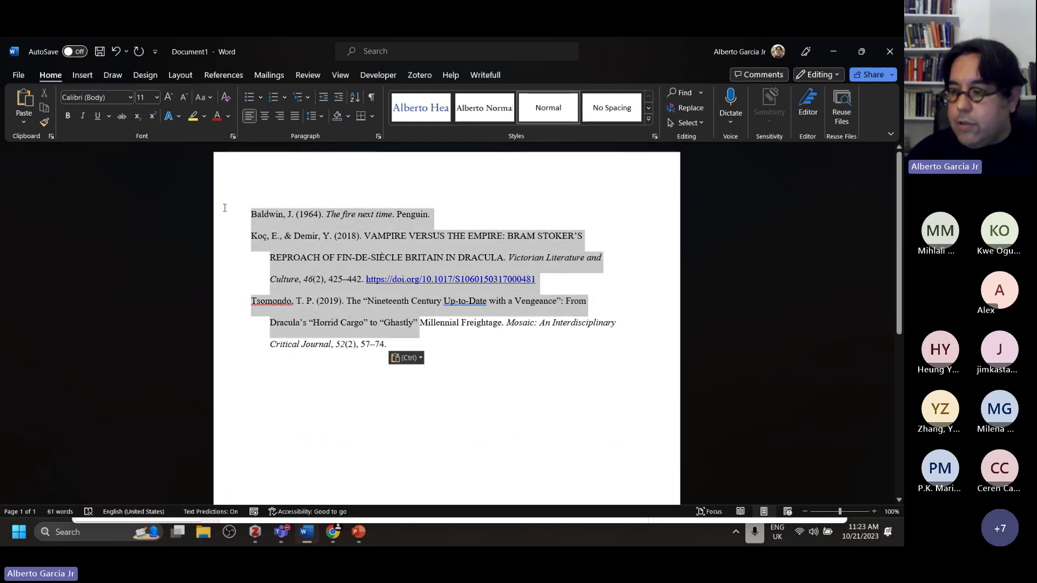
{"action": "key", "text": "Delete"}
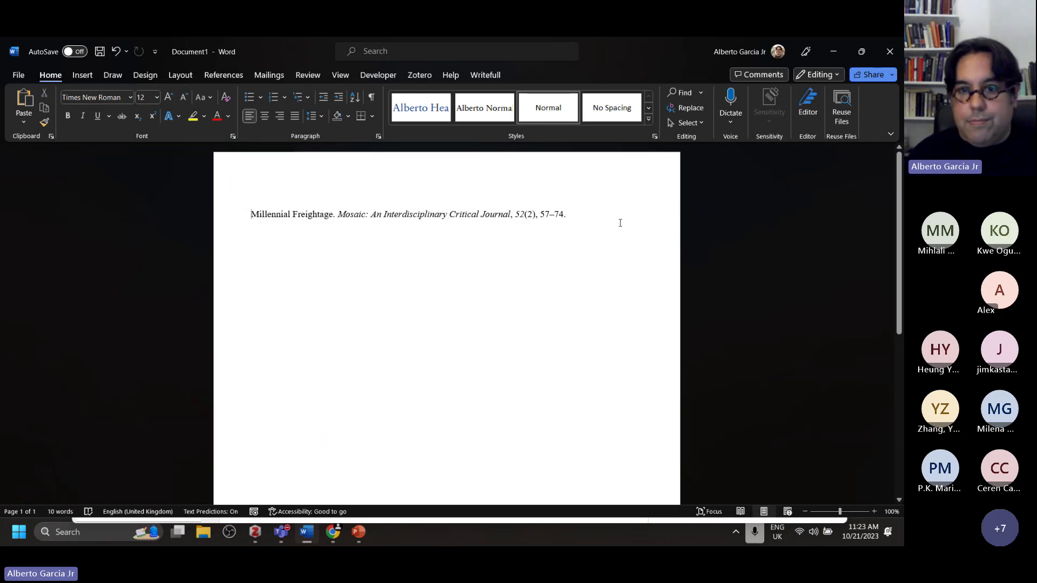
{"action": "left_click_drag", "start_coordinate": [618, 222], "coordinate": [250, 219]}
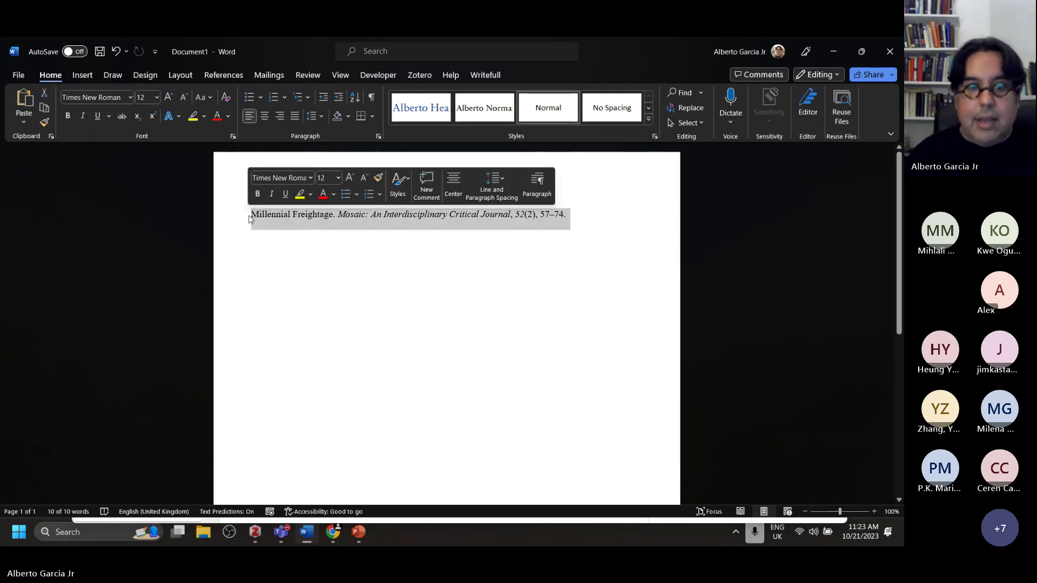
{"action": "key", "text": "Delete"}
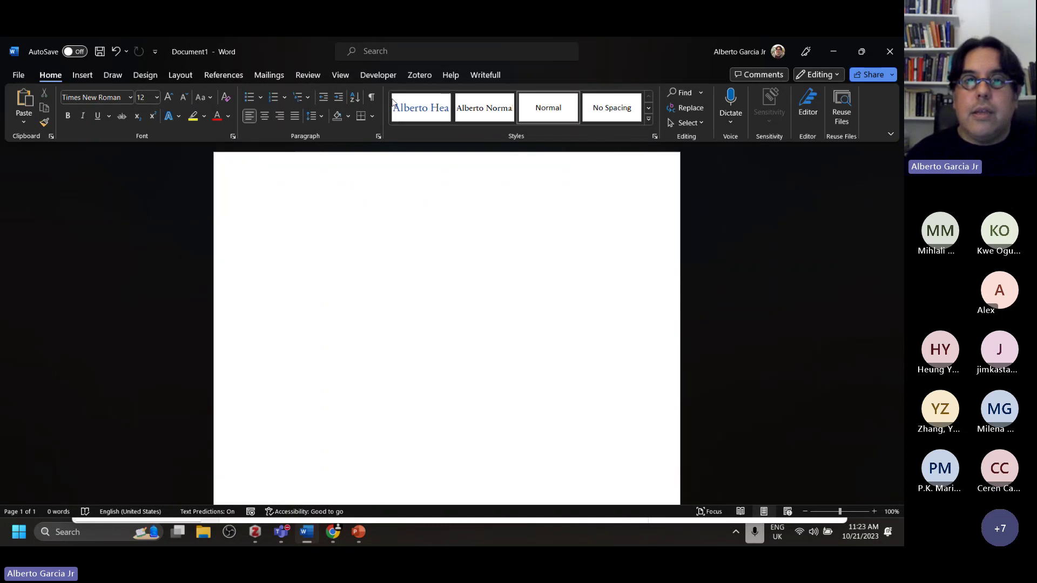
Show the Zotero commands in Word, view the Zotero Practice collection in Zotero, and return to the document
{"action": "left_click", "coordinate": [416, 79]}
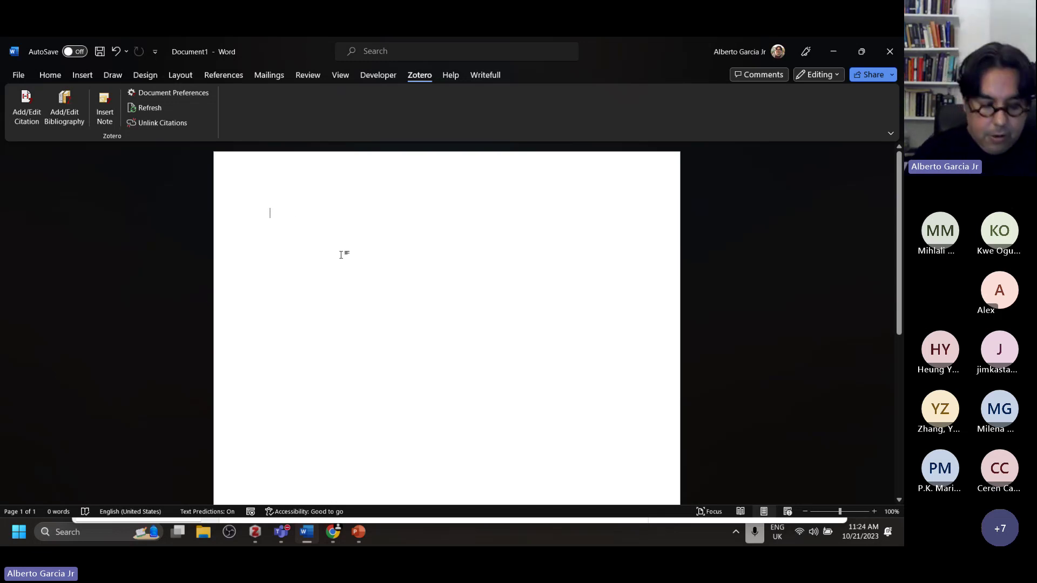
{"action": "left_click", "coordinate": [258, 536]}
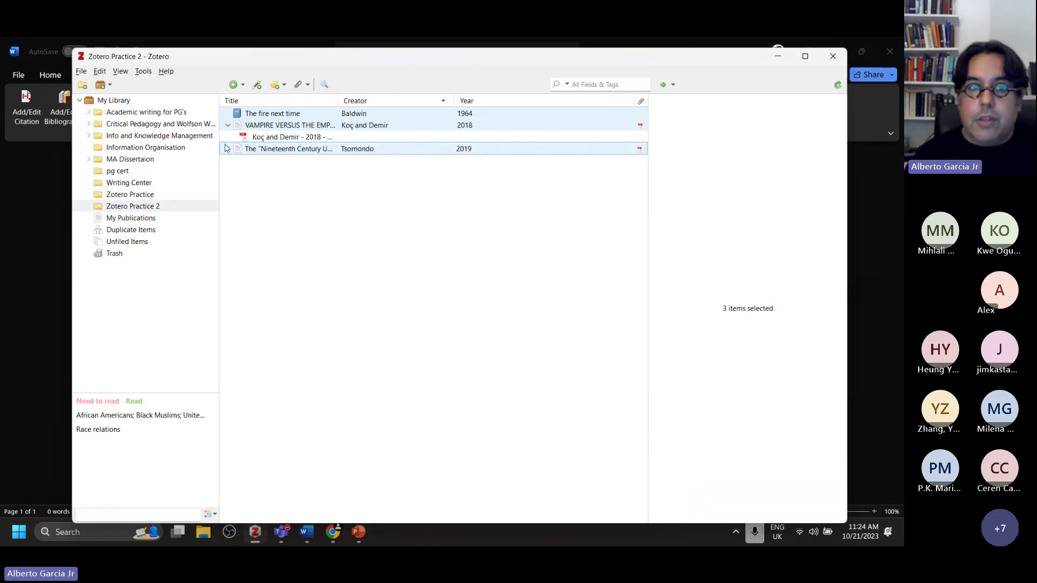
{"action": "left_click", "coordinate": [146, 199]}
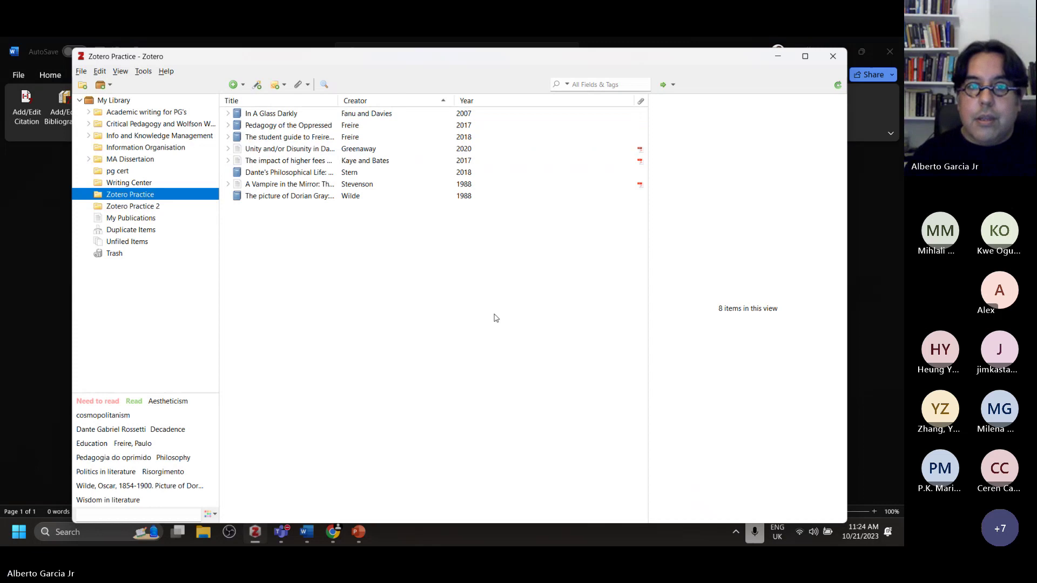
{"action": "left_click", "coordinate": [778, 56]}
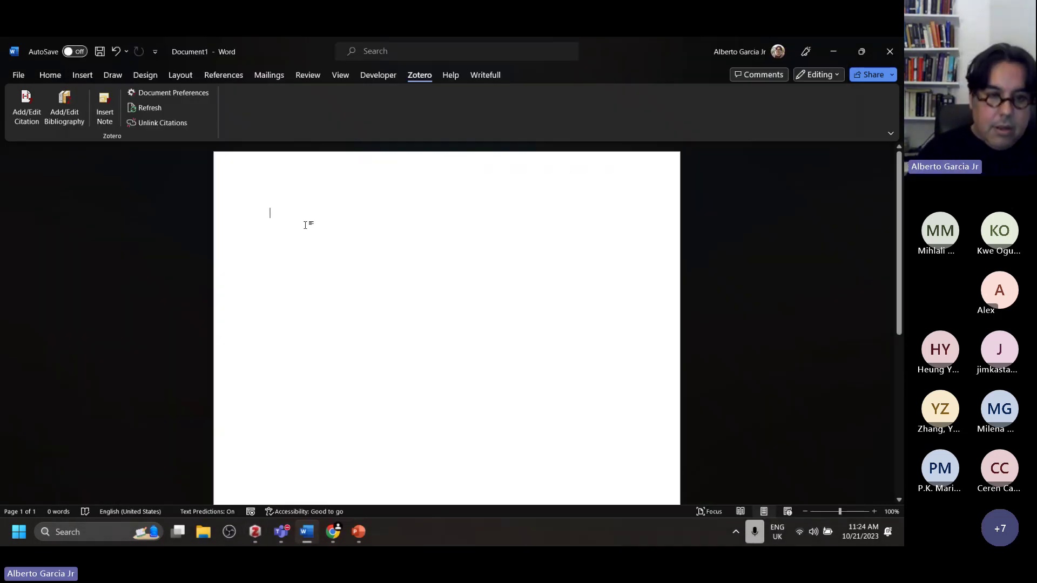
Write "This is a practice sentence" and start a Zotero citation after it in American Psychological Association (APA) 7th edition style
{"action": "type", "text": "This is a p"}
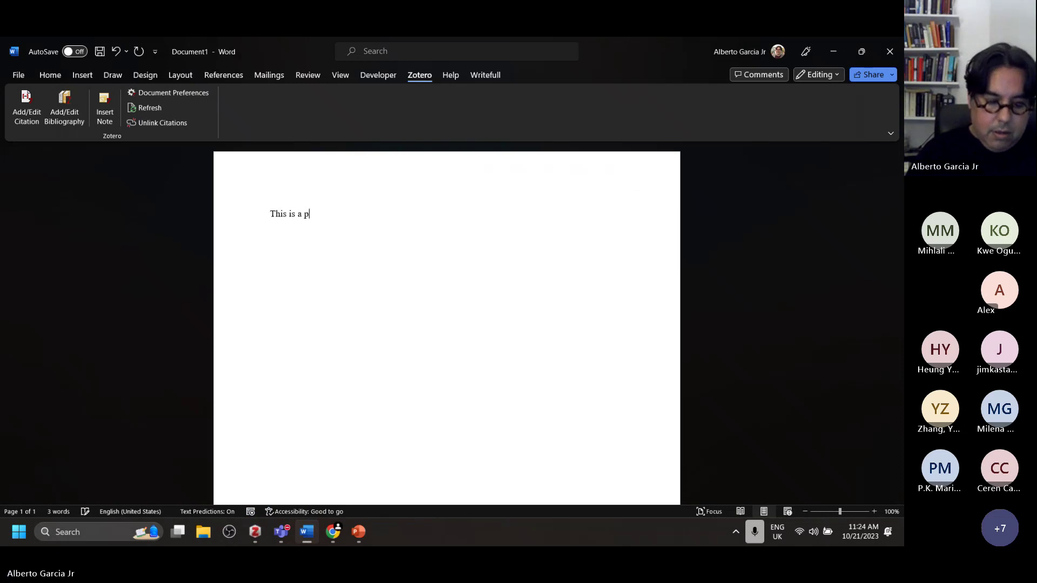
{"action": "type", "text": "ractice sentence"}
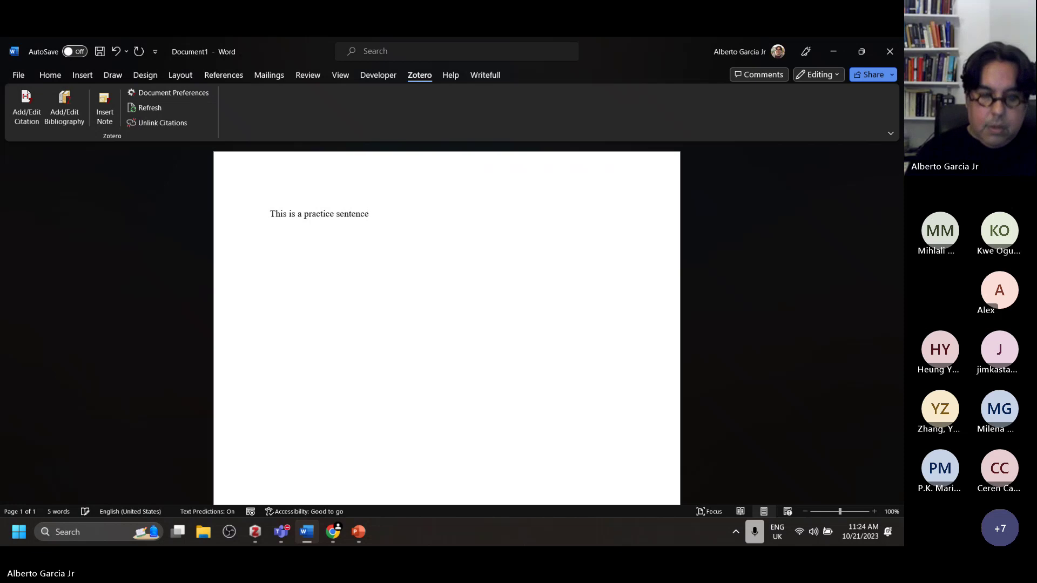
{"action": "left_click", "coordinate": [32, 122]}
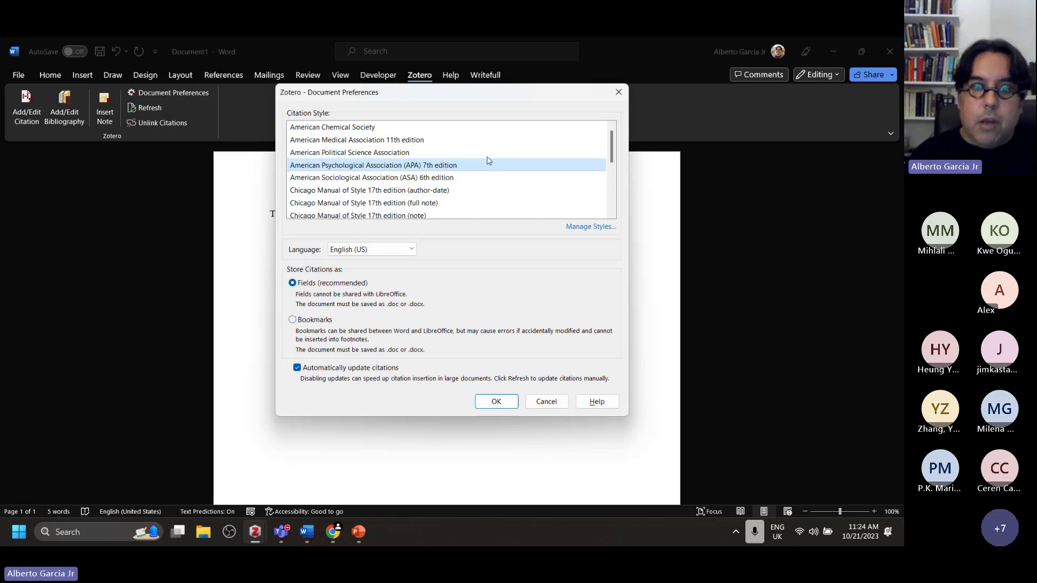
{"action": "left_click", "coordinate": [496, 402]}
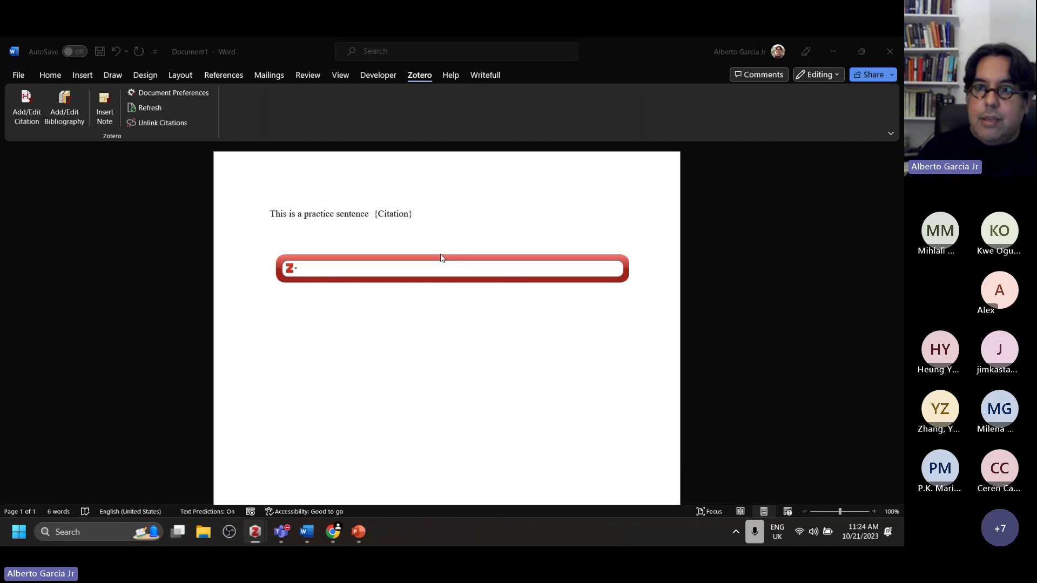
Cite "The student guide to Freire's Pedagogy of the Oppressed" (Freire, 2018) and end the sentence with a period
{"action": "type", "text": "Fr"}
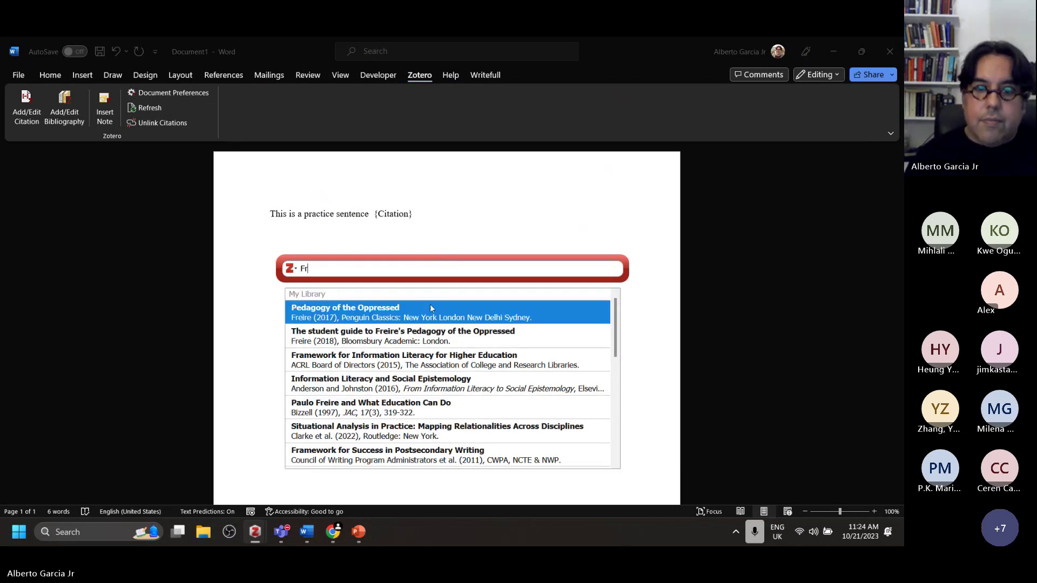
{"action": "left_click", "coordinate": [438, 338]}
{"action": "key", "text": "Return"}
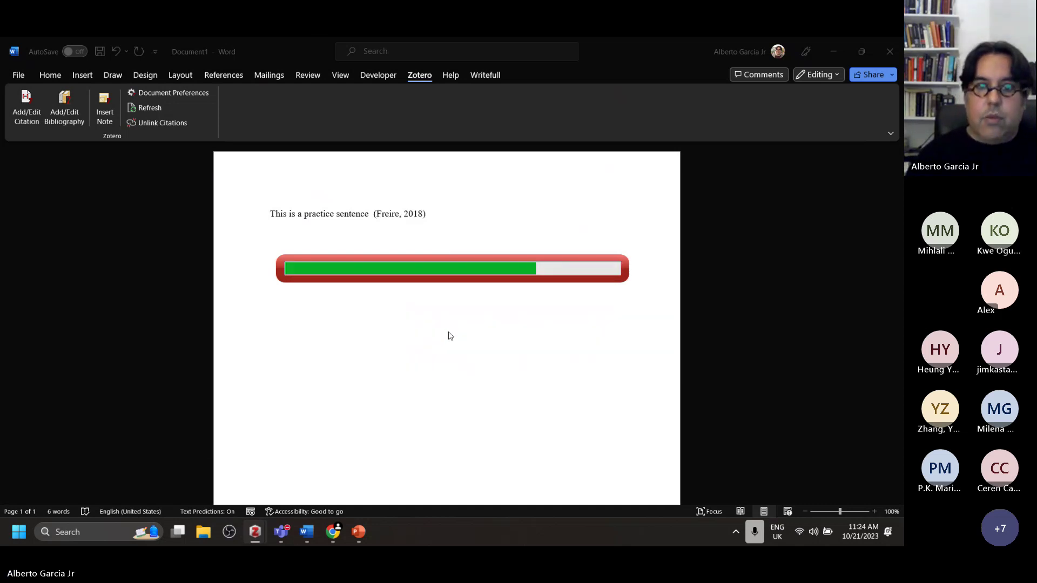
{"action": "type", "text": ". "}
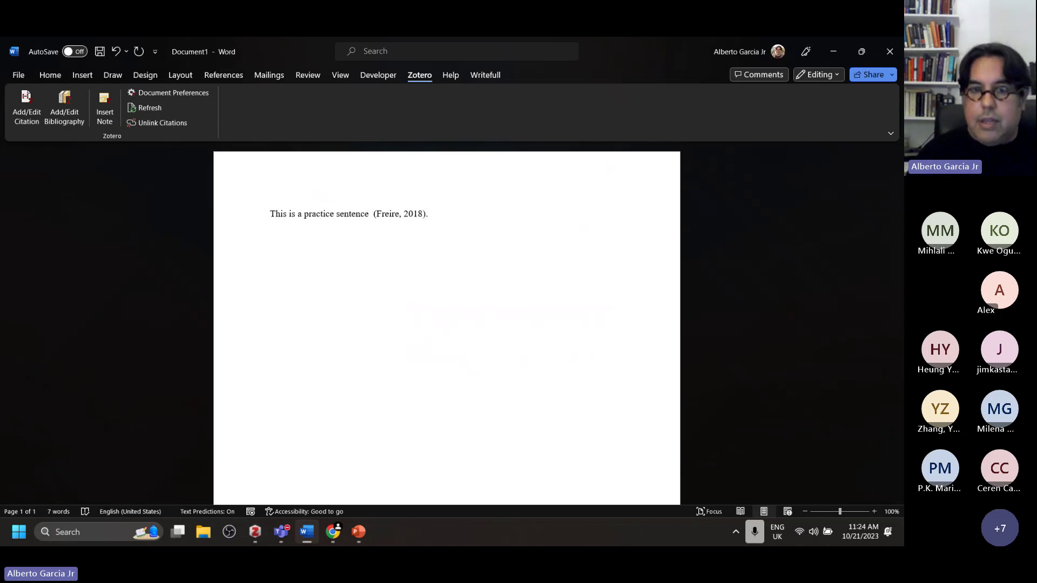
Write "This is practice sentence two" after the first cited sentence
{"action": "type", "text": "This "}
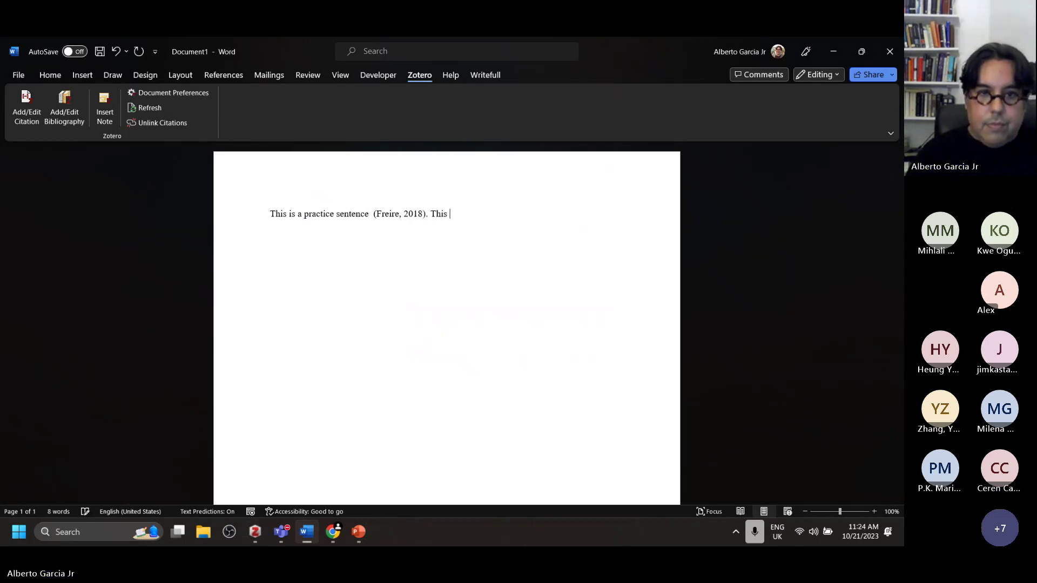
{"action": "type", "text": "is "}
{"action": "type", "text": "practice sen"}
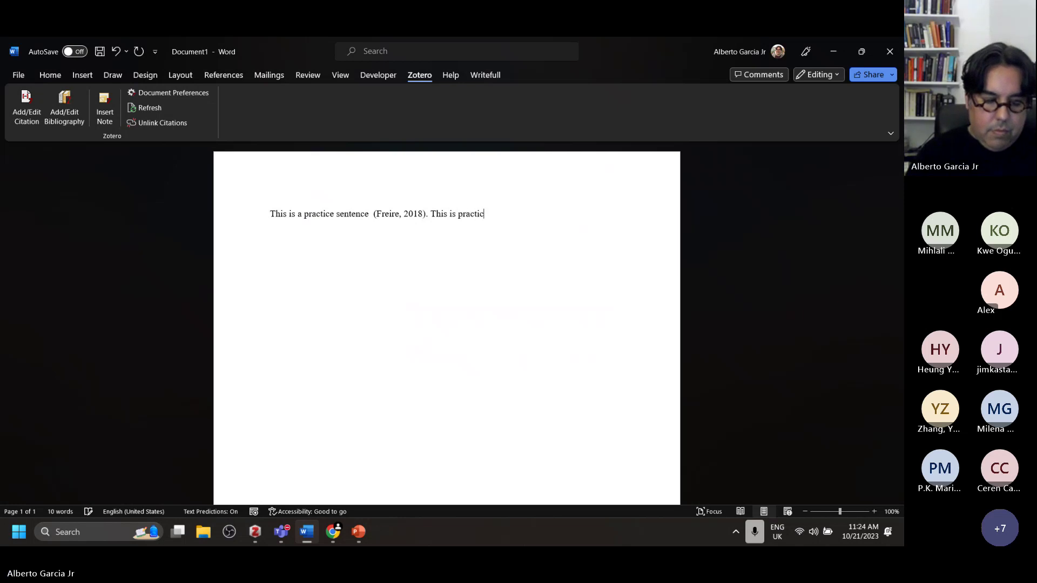
{"action": "type", "text": "tence "}
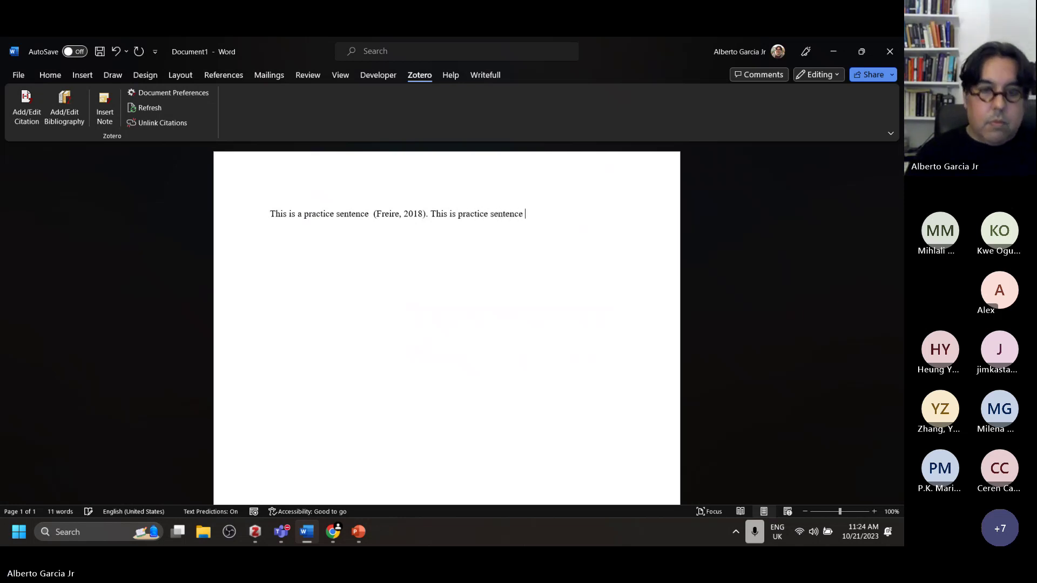
{"action": "type", "text": "two"}
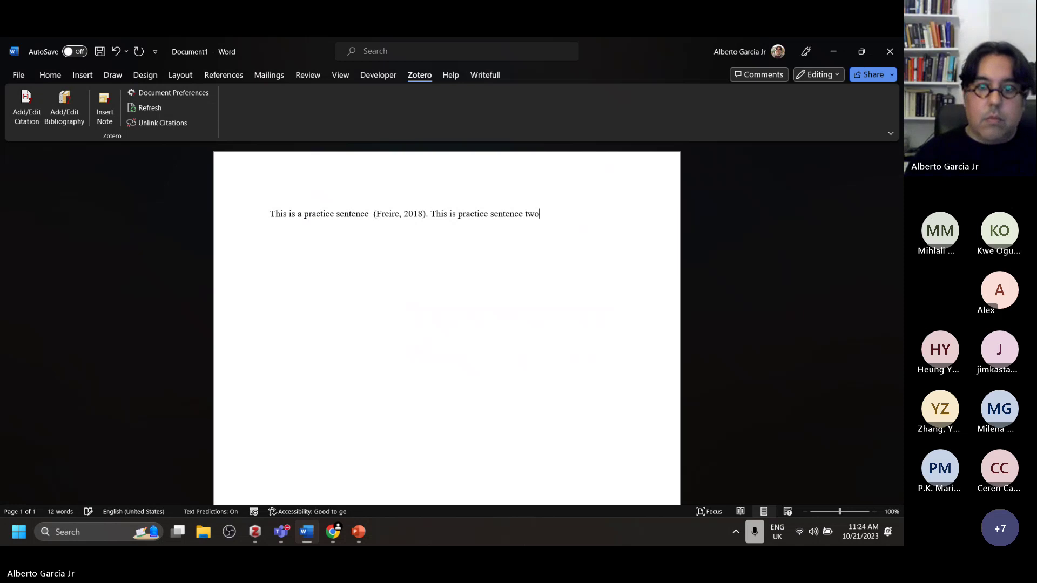
Cite "Unity and/or Disunity in Dante Gabriel Rossetti's Poetry" (Greenaway, 2020) after practice sentence two and end the sentence with a period
{"action": "left_click", "coordinate": [22, 120]}
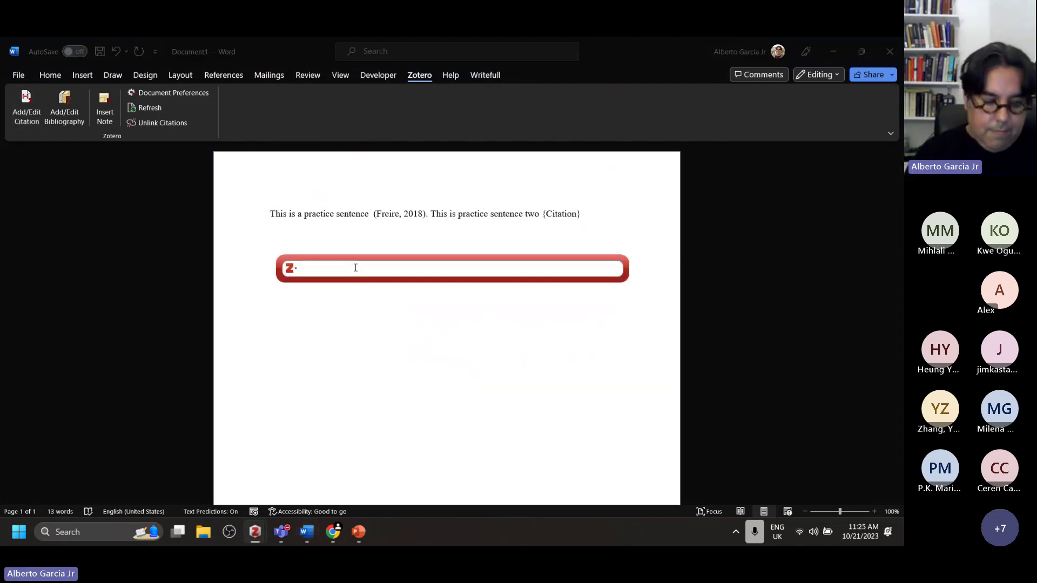
{"action": "type", "text": "gre"}
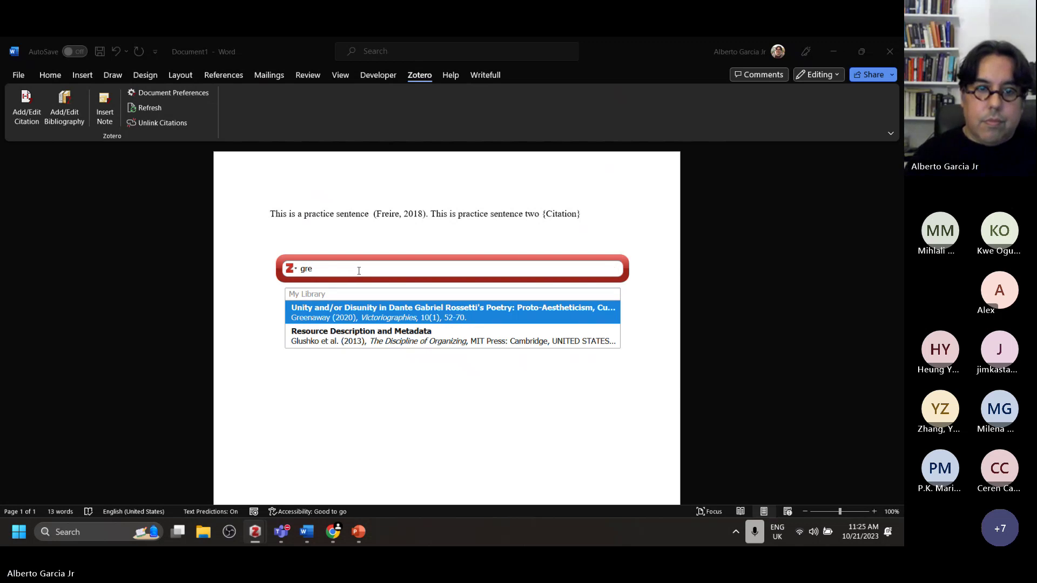
{"action": "type", "text": "e"}
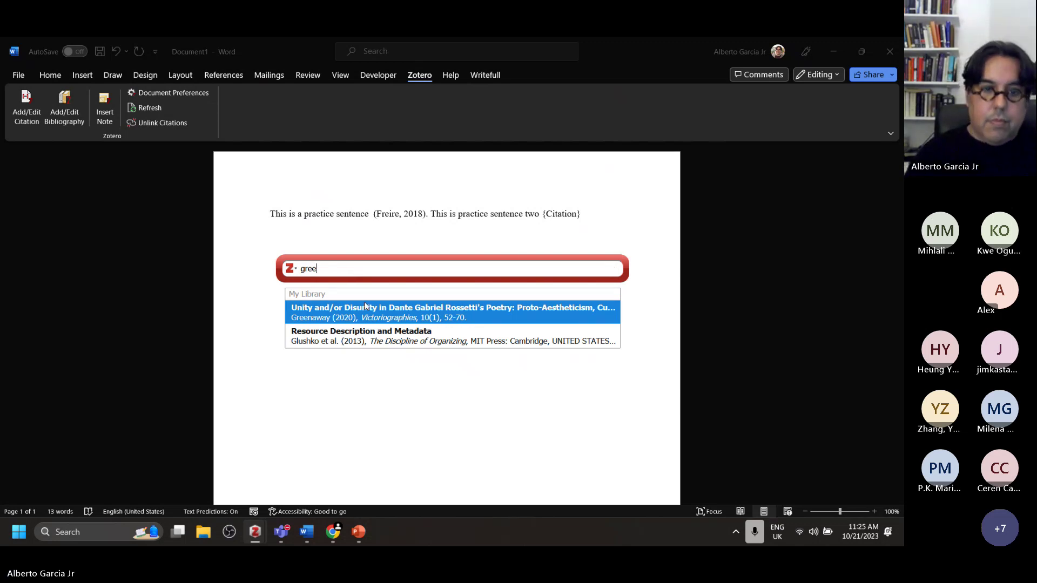
{"action": "key", "text": "BackSpace"}
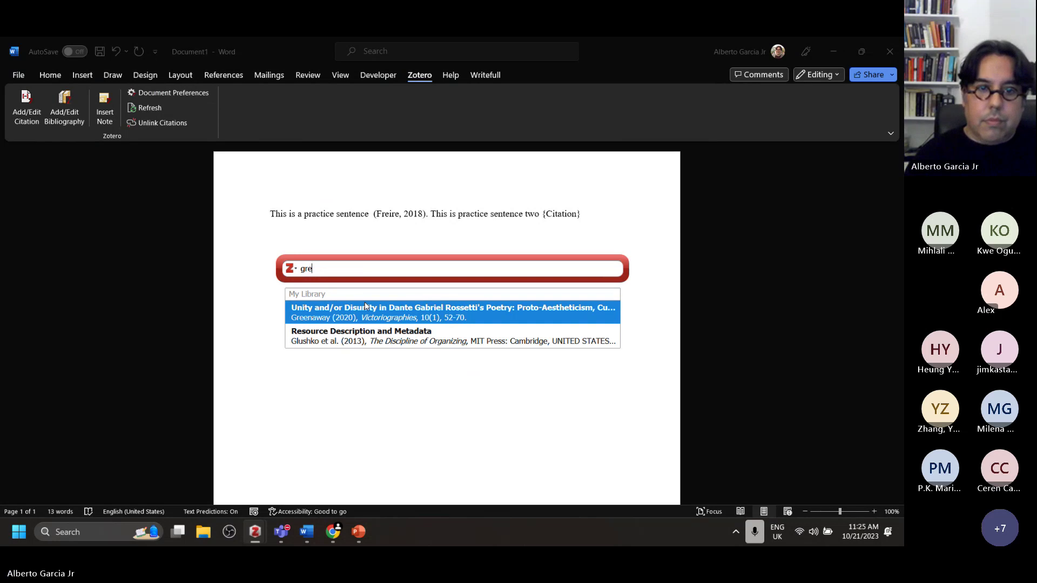
{"action": "left_click", "coordinate": [367, 318]}
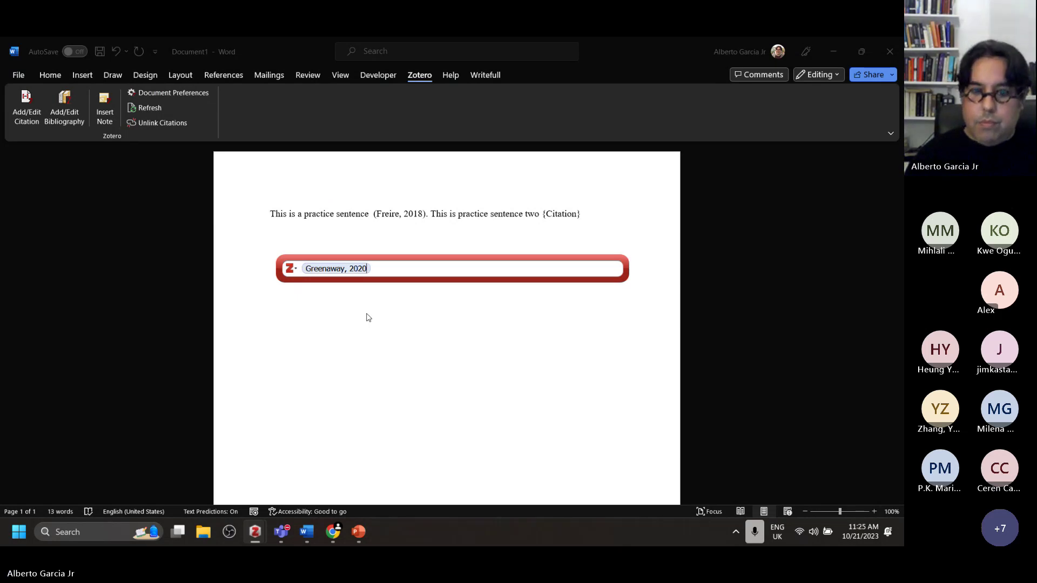
{"action": "key", "text": "Return"}
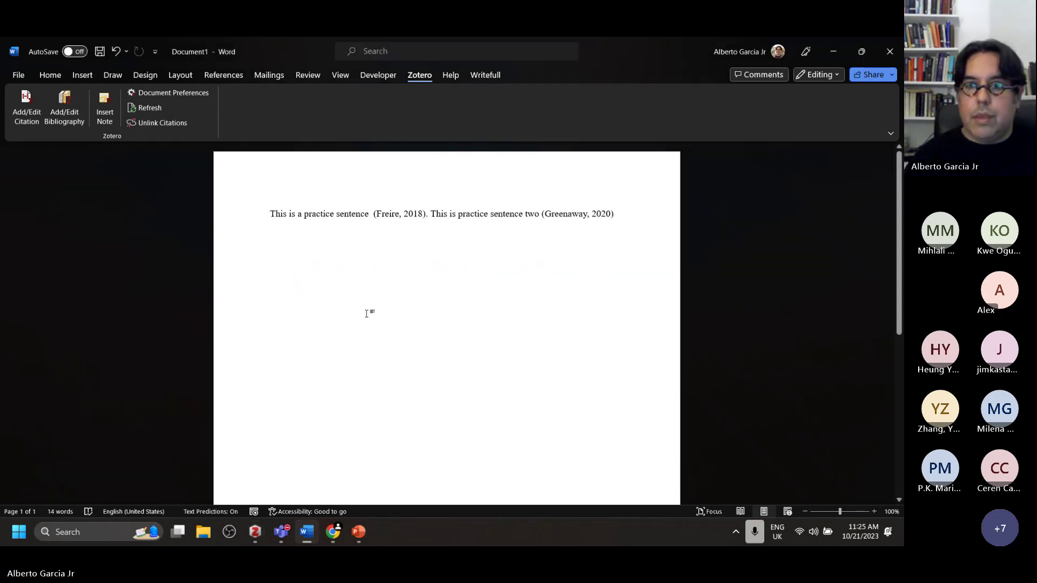
{"action": "type", "text": "."}
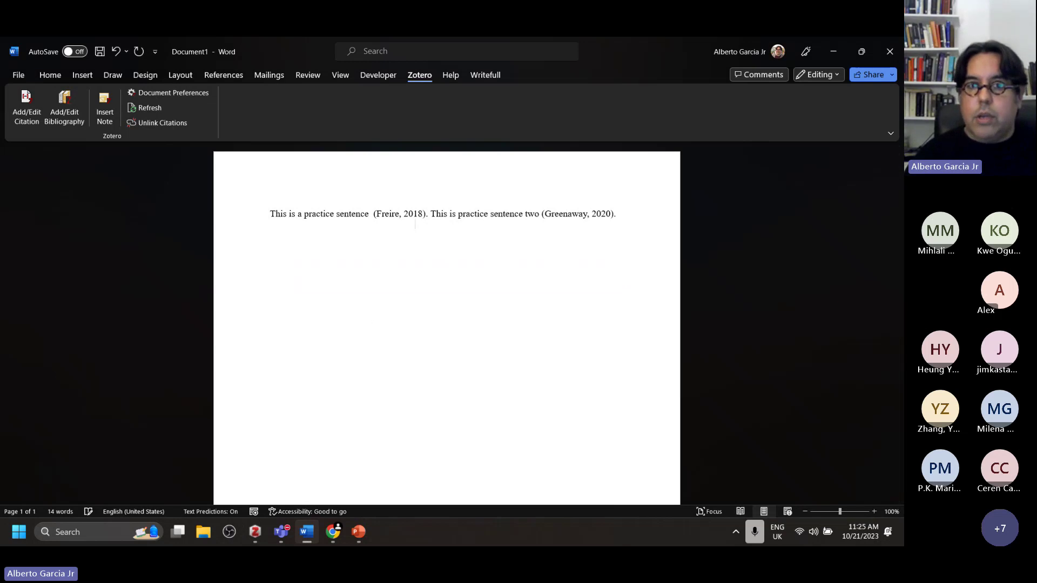
Write the heading "Bibliography" below the practice sentences and insert the Zotero bibliography under it
{"action": "type", "text": "Bib"}
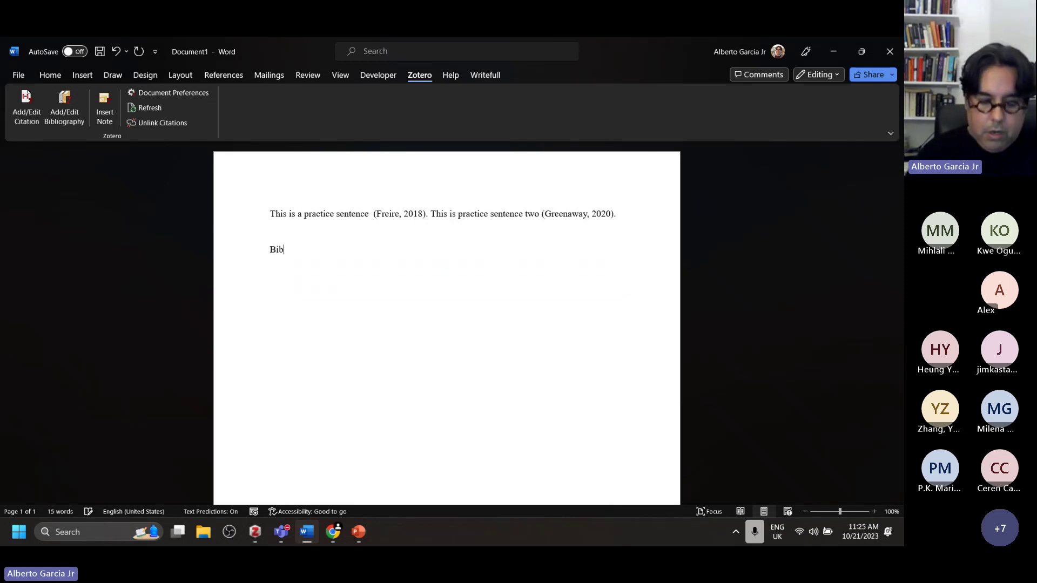
{"action": "type", "text": "li"}
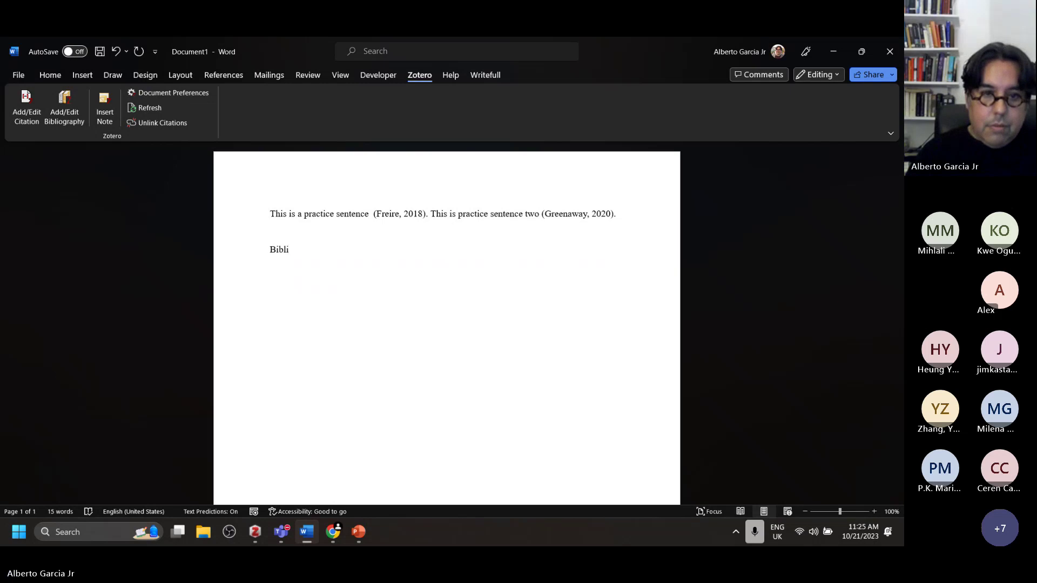
{"action": "type", "text": "ography"}
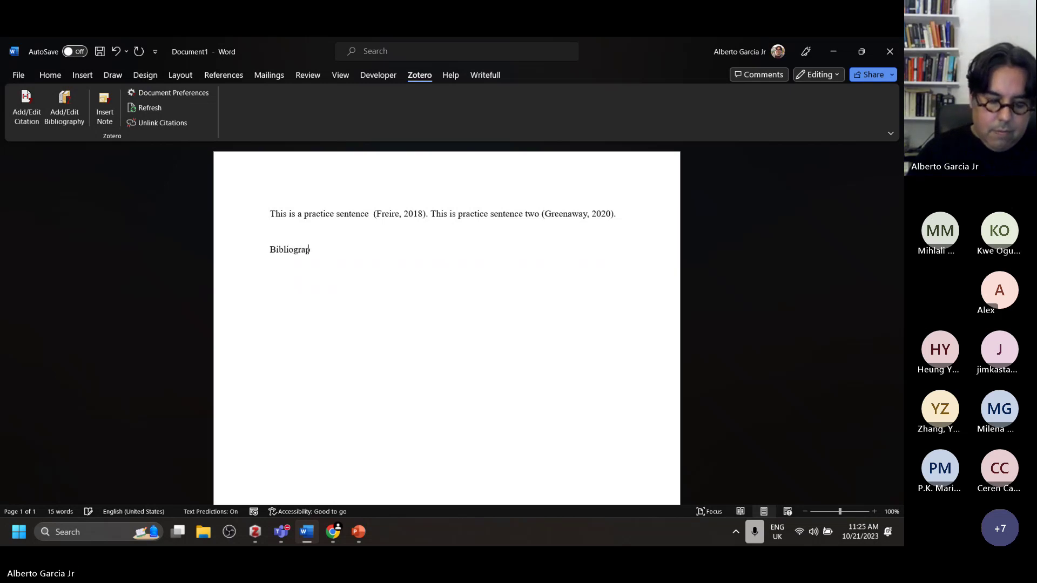
{"action": "key", "text": "Return"}
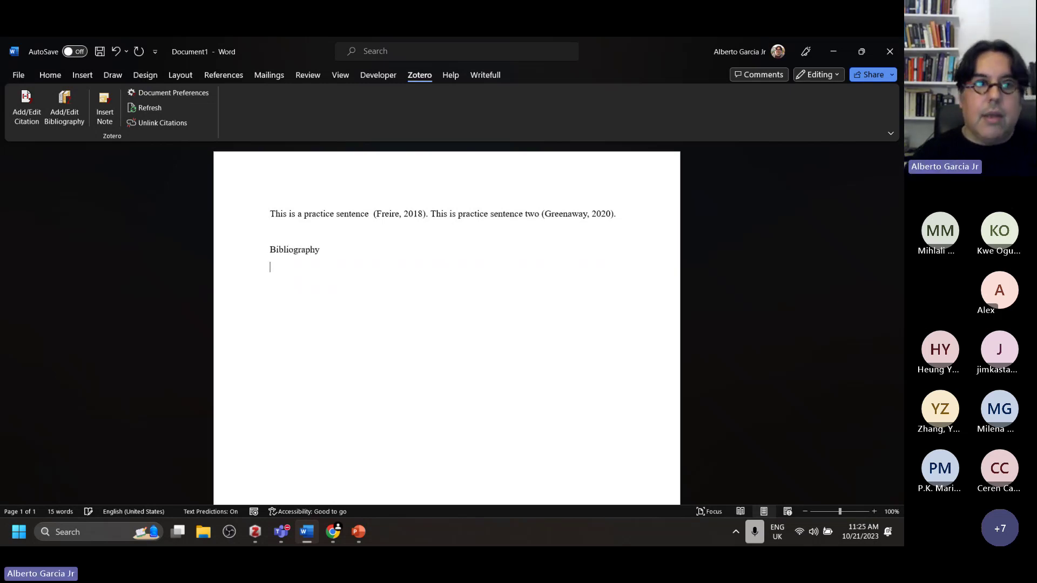
{"action": "left_click", "coordinate": [76, 122]}
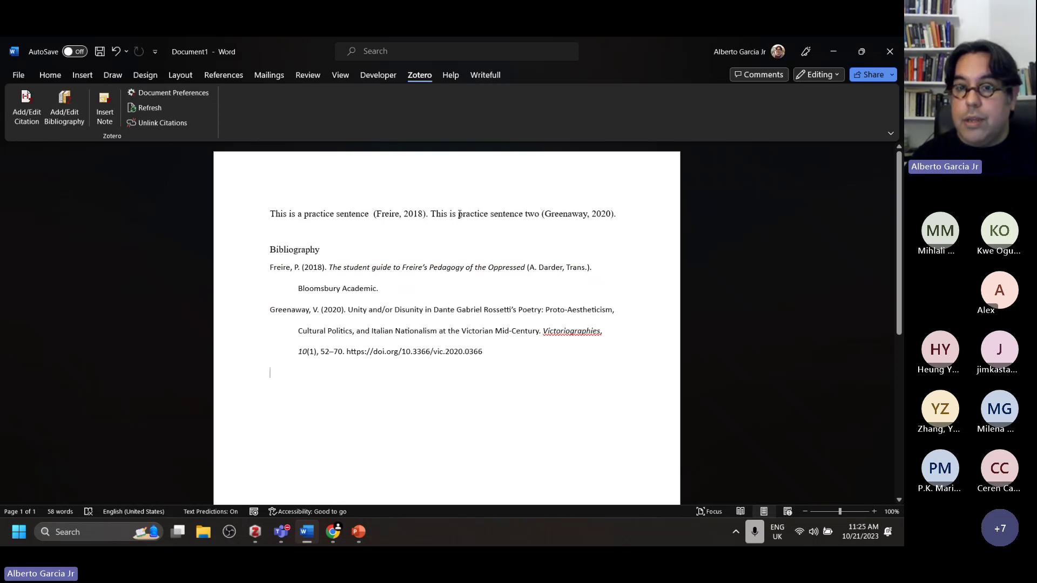
Write "This is the third practice sentence" after the second cited sentence
{"action": "left_click", "coordinate": [616, 220]}
{"action": "type", "text": "Thi"}
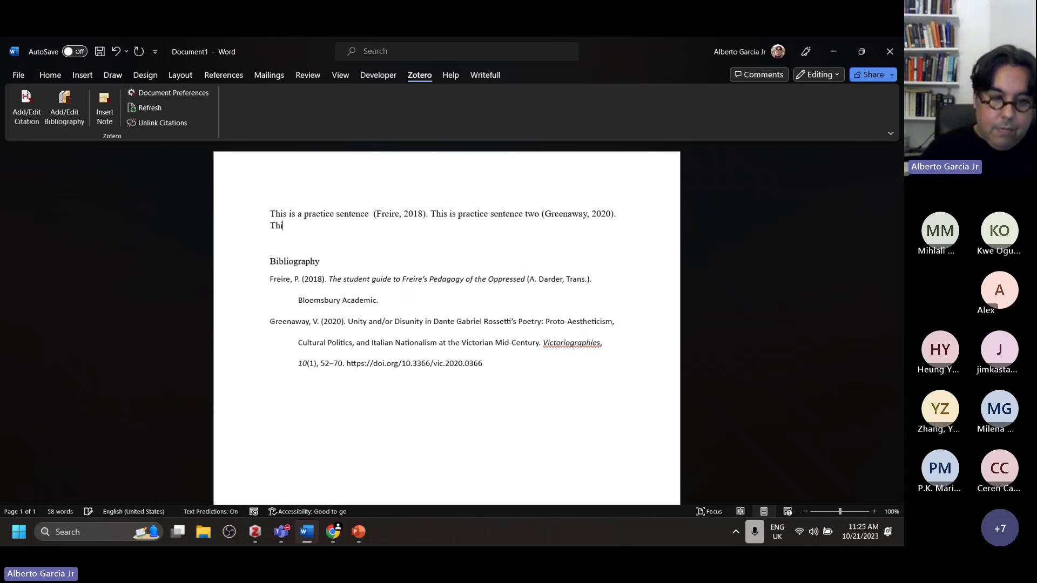
{"action": "type", "text": "s is t"}
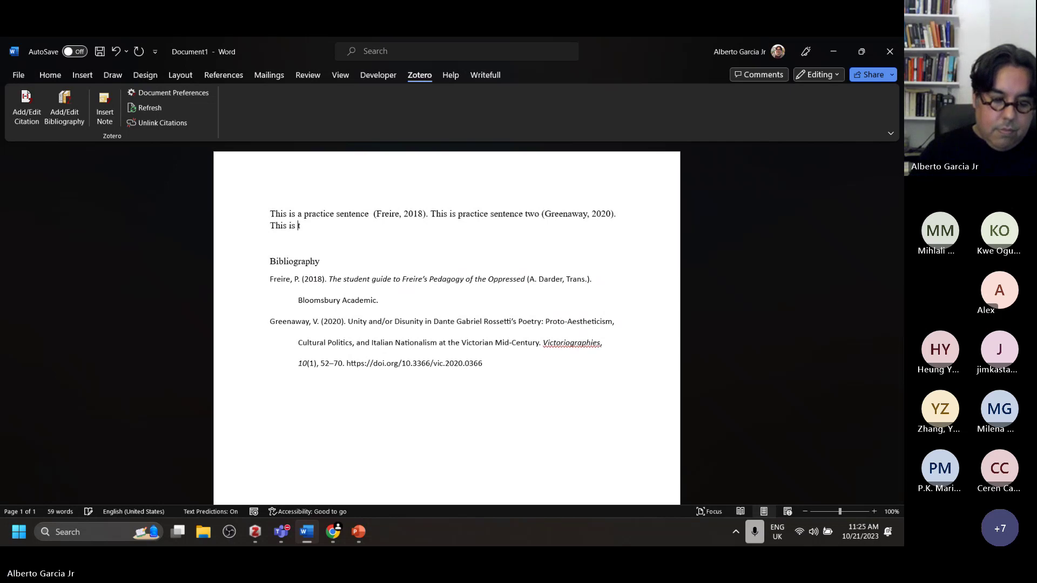
{"action": "type", "text": "he third pra"}
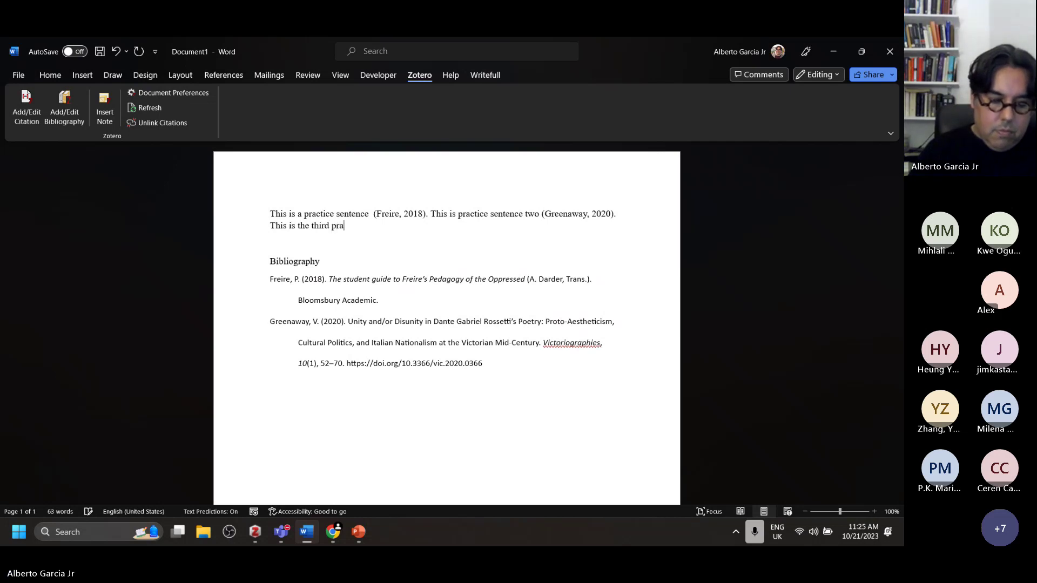
{"action": "type", "text": "ctice senten"}
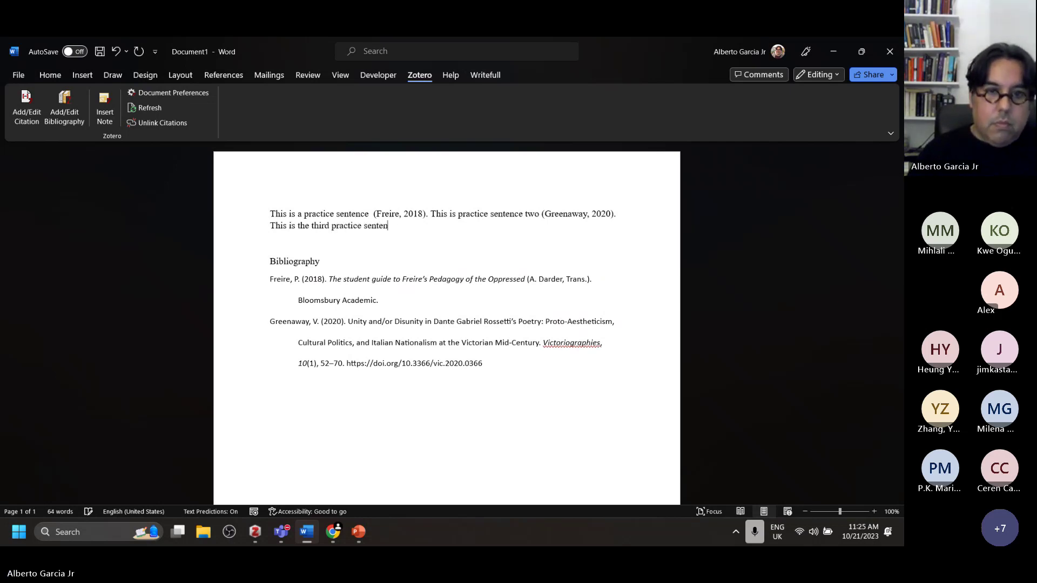
{"action": "type", "text": "ce"}
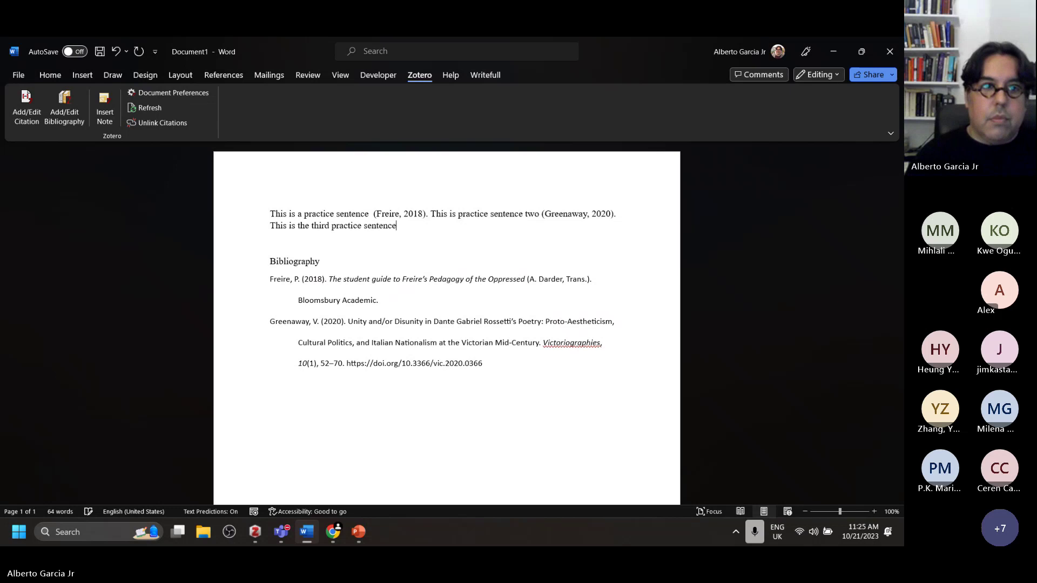
Cite "Information literacy and the writing center" (Clark, 1995) after the third practice sentence and end it with a period
{"action": "left_click", "coordinate": [18, 122]}
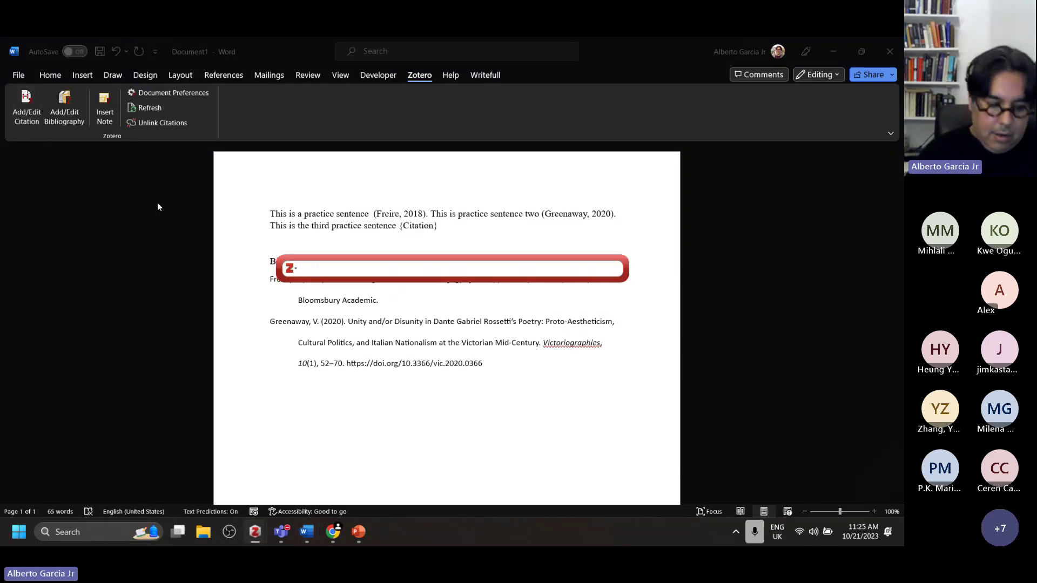
{"action": "type", "text": "cla"}
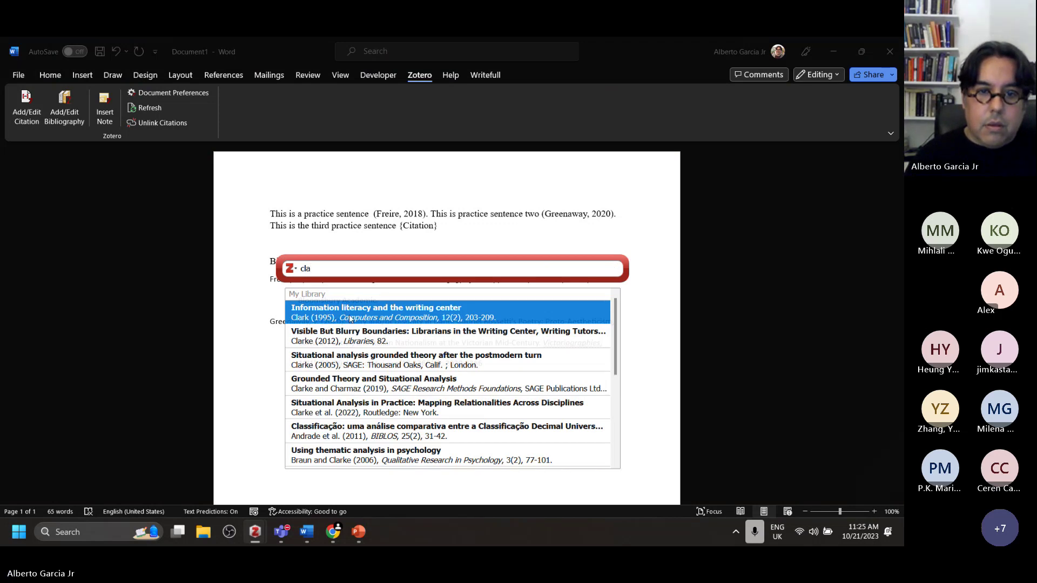
{"action": "left_click", "coordinate": [350, 318]}
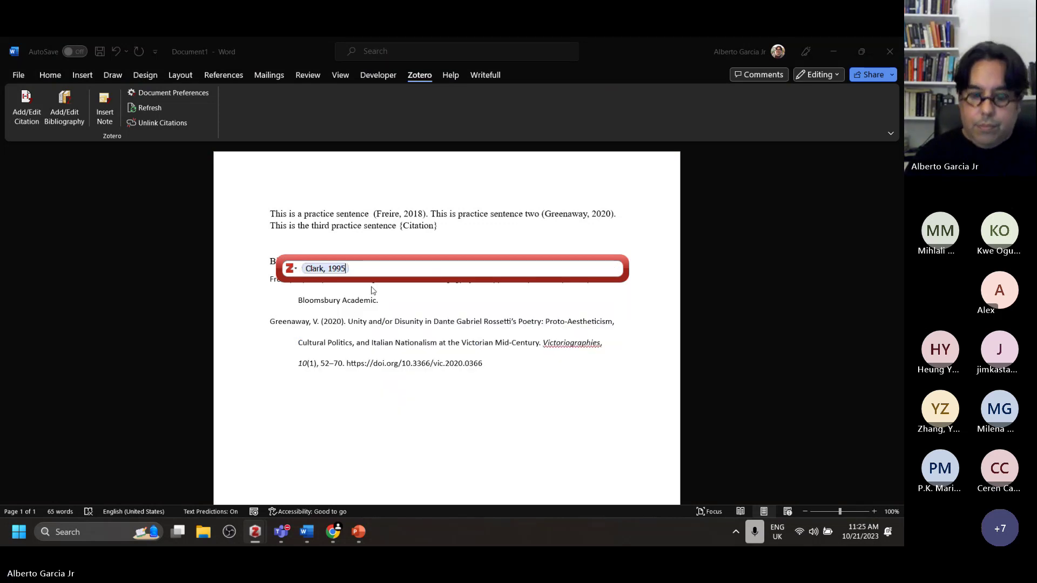
{"action": "key", "text": "Return"}
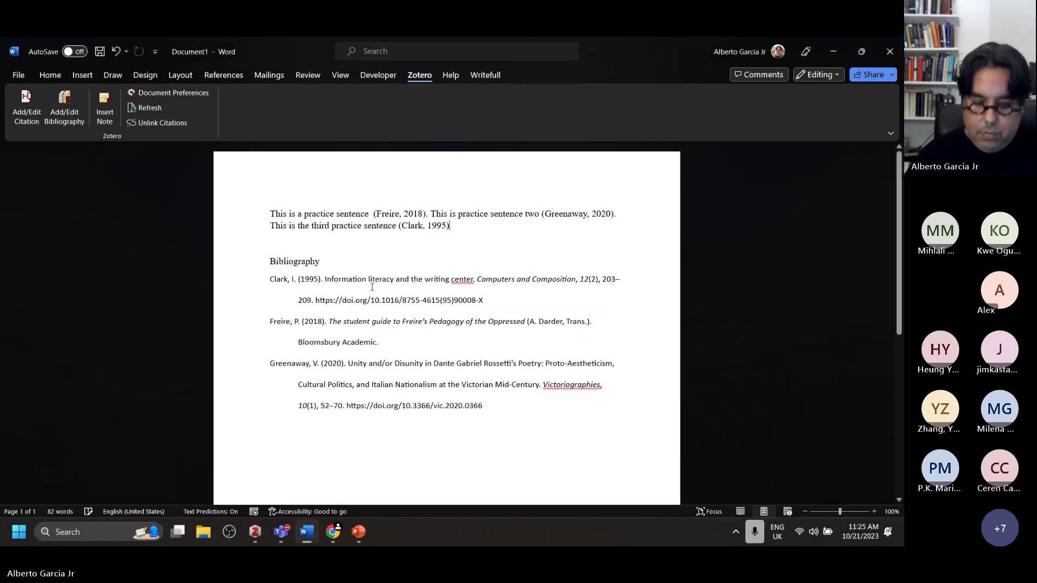
{"action": "type", "text": "."}
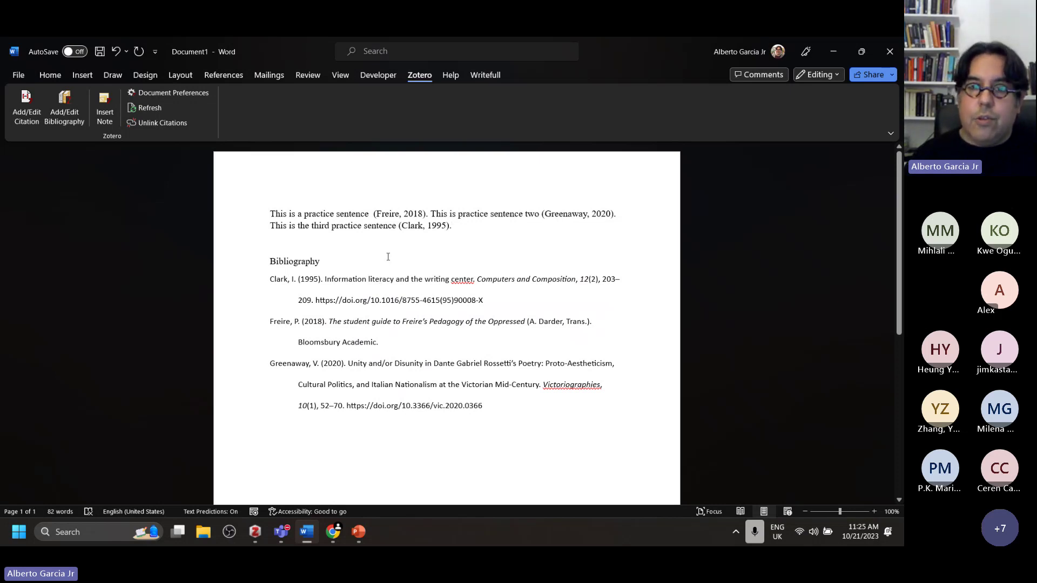
Edit the Freire, 2018 citation in the first sentence to include page 123
{"action": "left_click", "coordinate": [431, 226]}
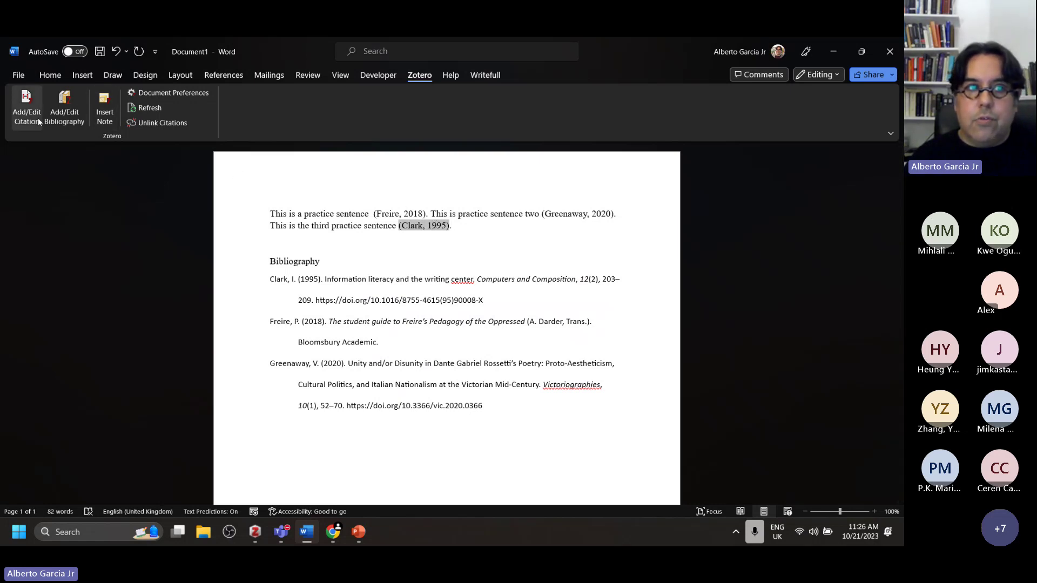
{"action": "left_click", "coordinate": [362, 261]}
{"action": "left_click", "coordinate": [384, 213]}
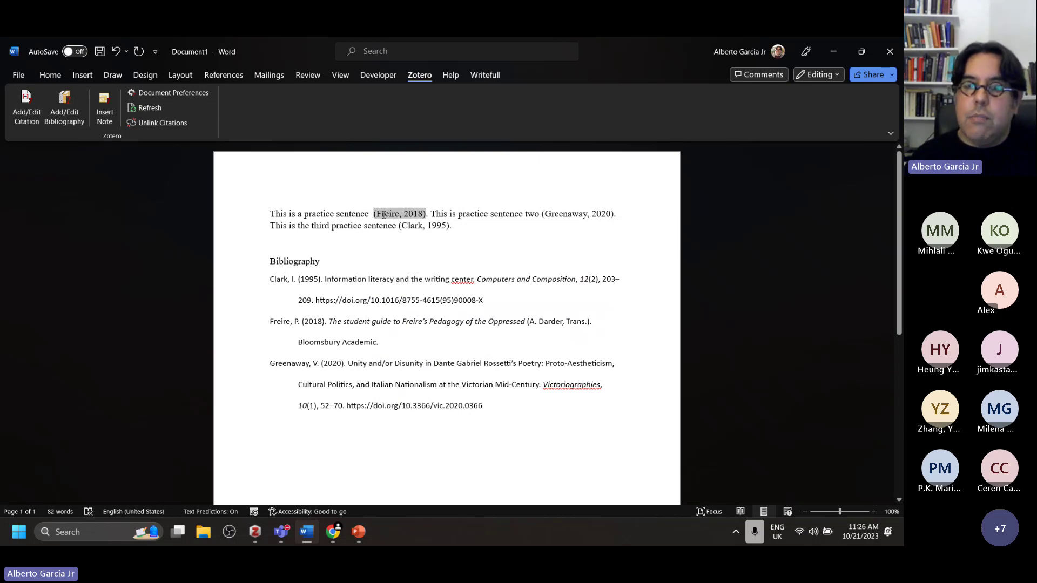
{"action": "left_click", "coordinate": [30, 116]}
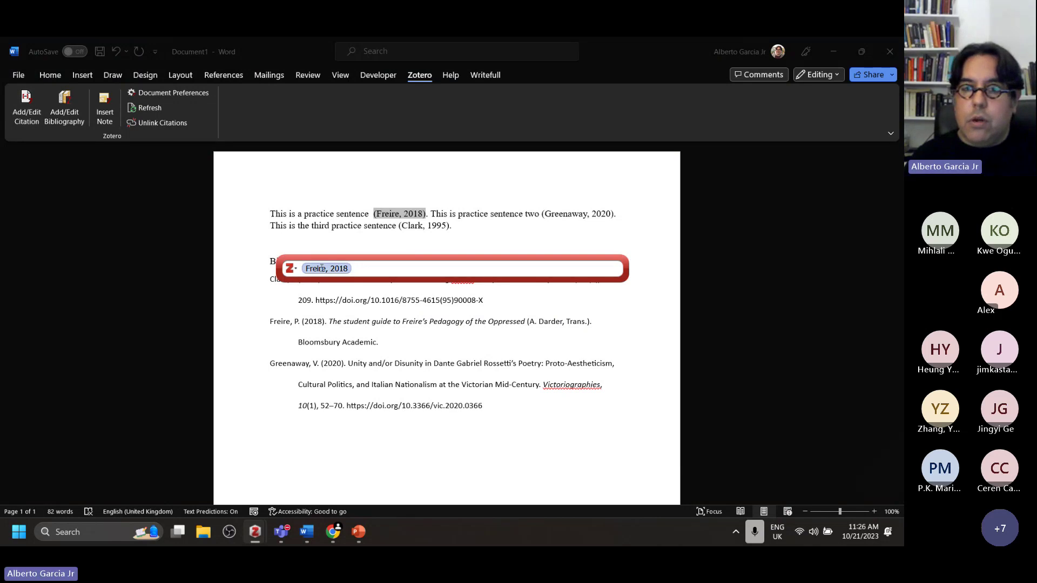
{"action": "left_click", "coordinate": [317, 267]}
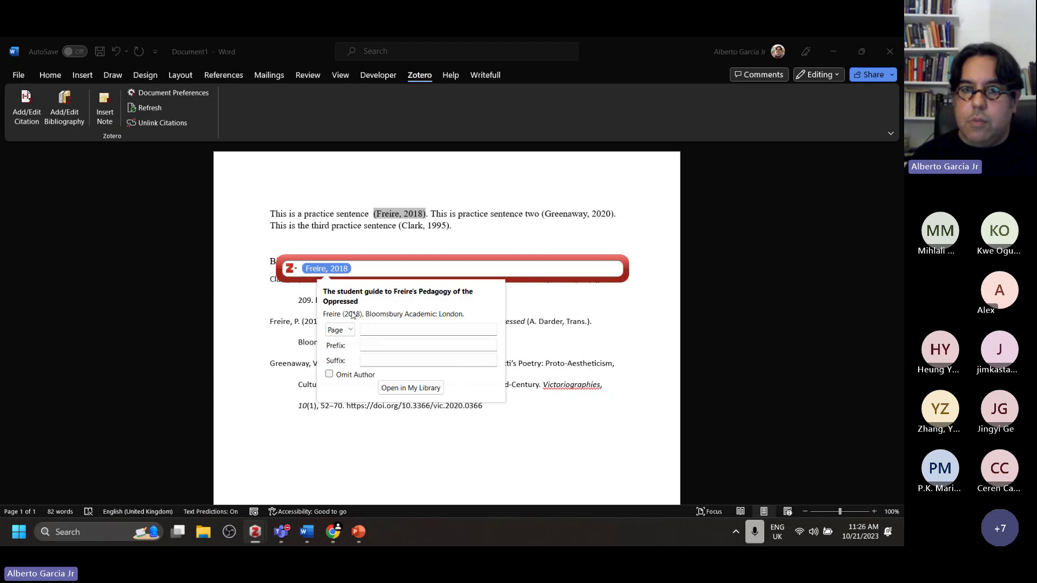
{"action": "left_click", "coordinate": [371, 330]}
{"action": "type", "text": "123"}
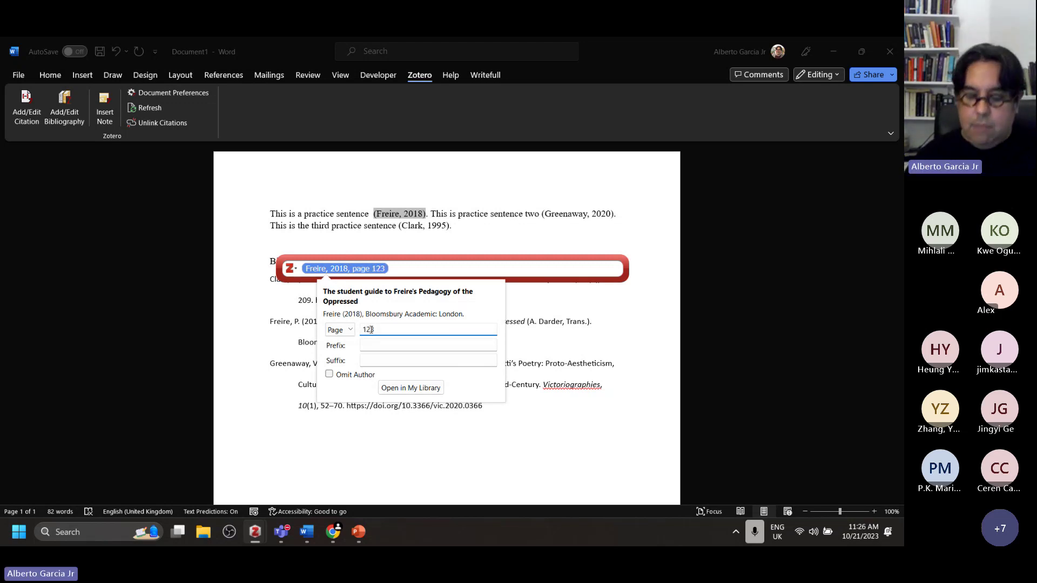
{"action": "key", "text": "Return"}
{"action": "key", "text": "Return"}
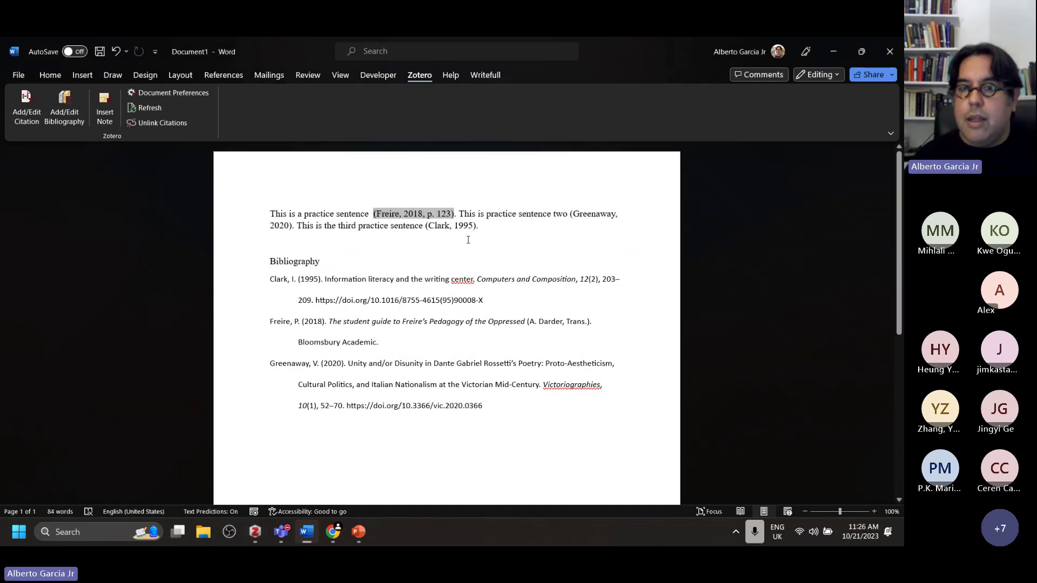
Add McKinney (2014) and Alonso-Yanez et al. (2016), "Re-Mapping Integrative Conservation", to the Greenaway, 2020 citation in the second sentence
{"action": "left_click", "coordinate": [594, 215]}
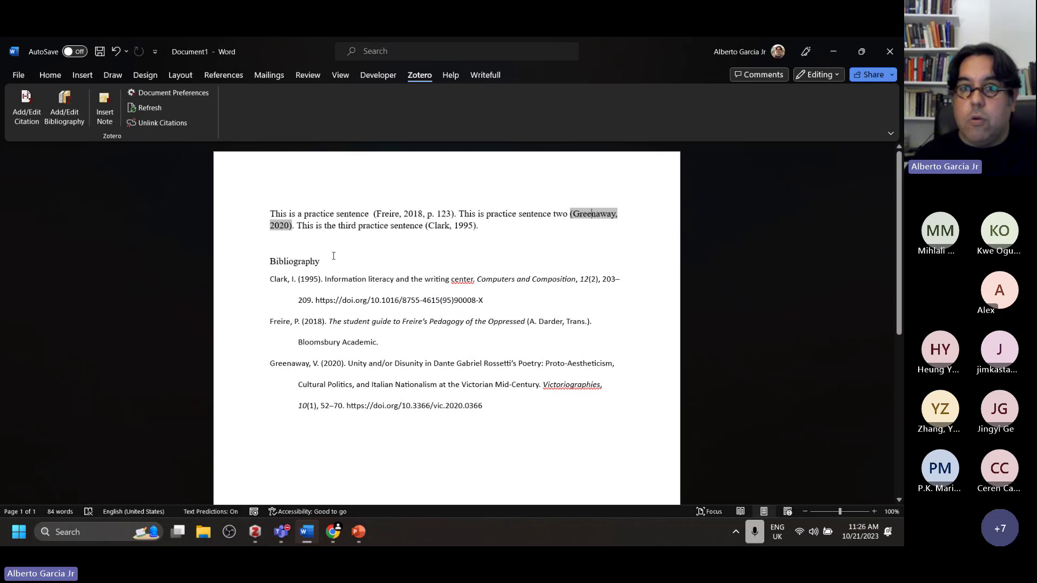
{"action": "left_click", "coordinate": [32, 116]}
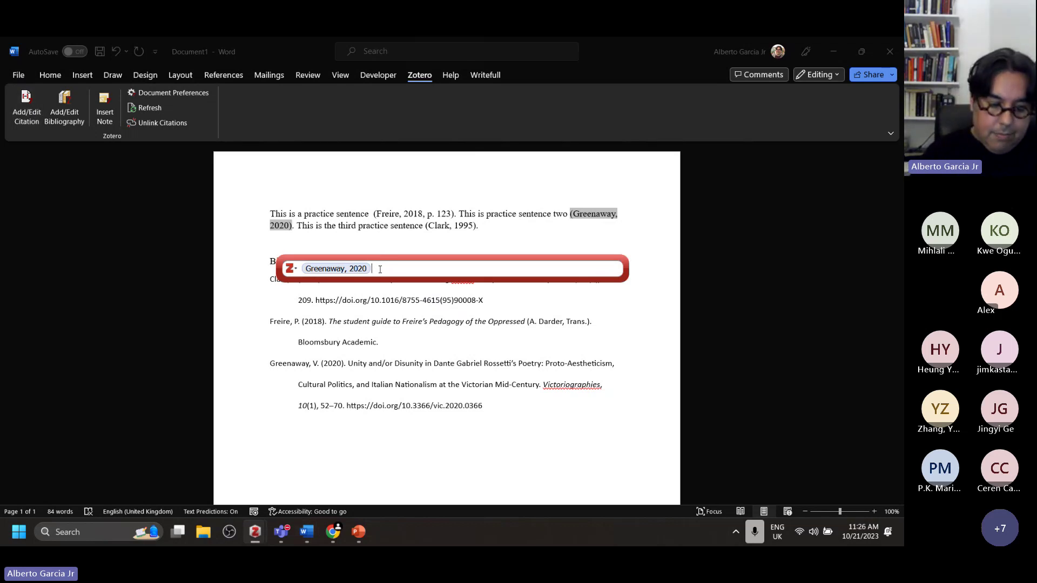
{"action": "type", "text": "mc"}
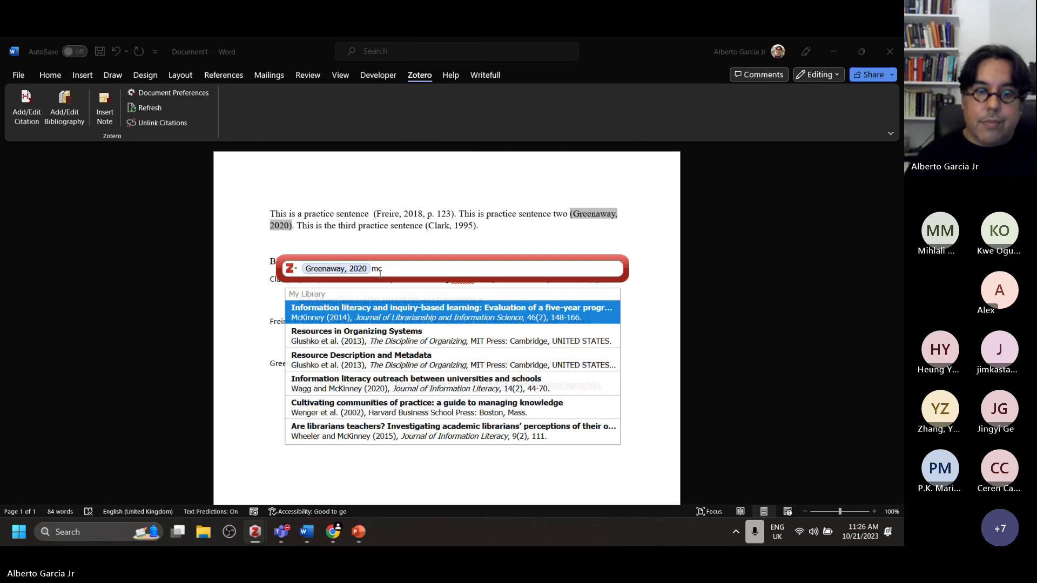
{"action": "left_click", "coordinate": [386, 310]}
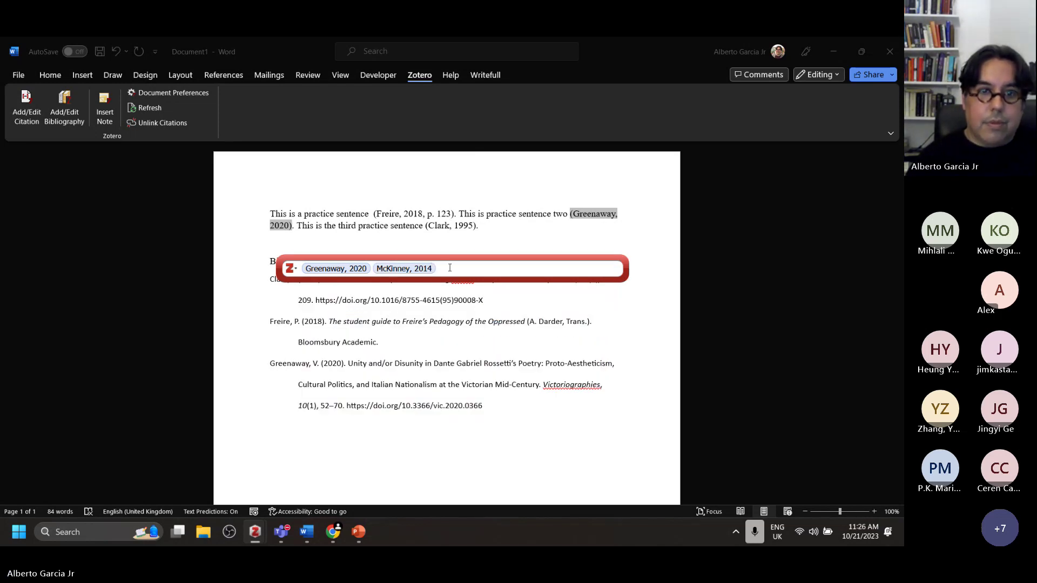
{"action": "type", "text": "th"}
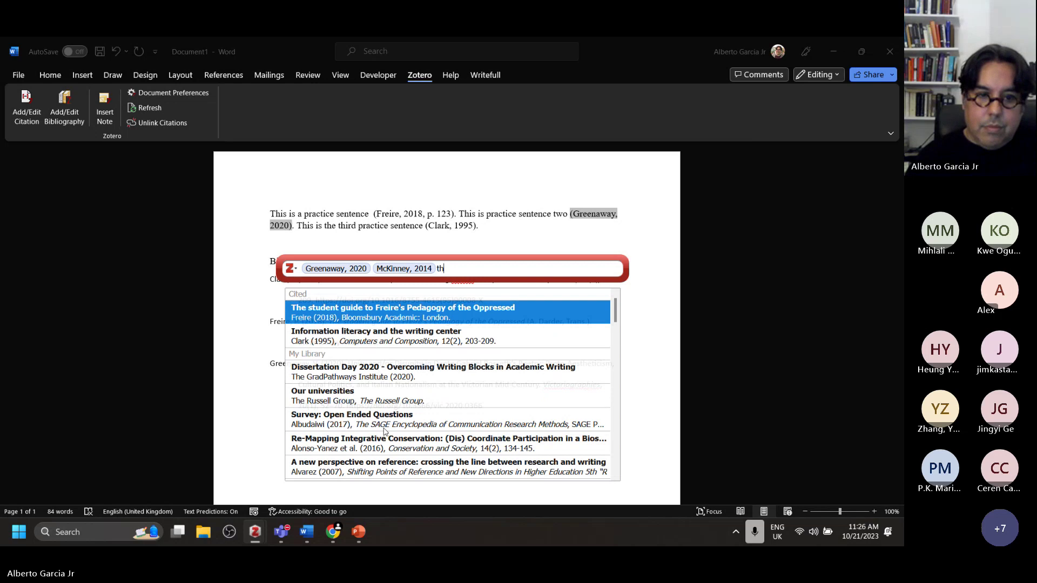
{"action": "left_click", "coordinate": [359, 444]}
{"action": "key", "text": "Return"}
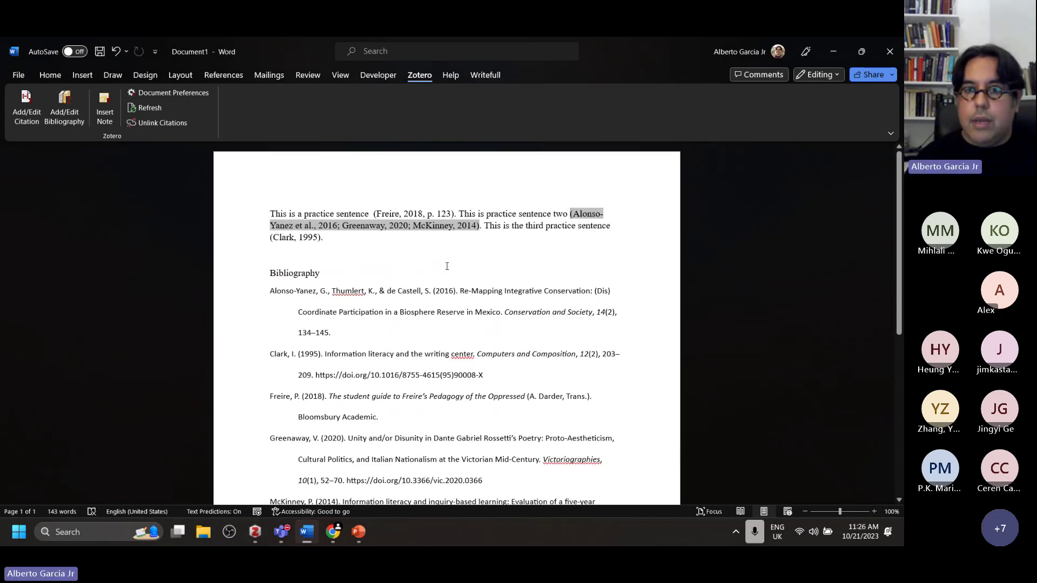
{"action": "left_click", "coordinate": [504, 238]}
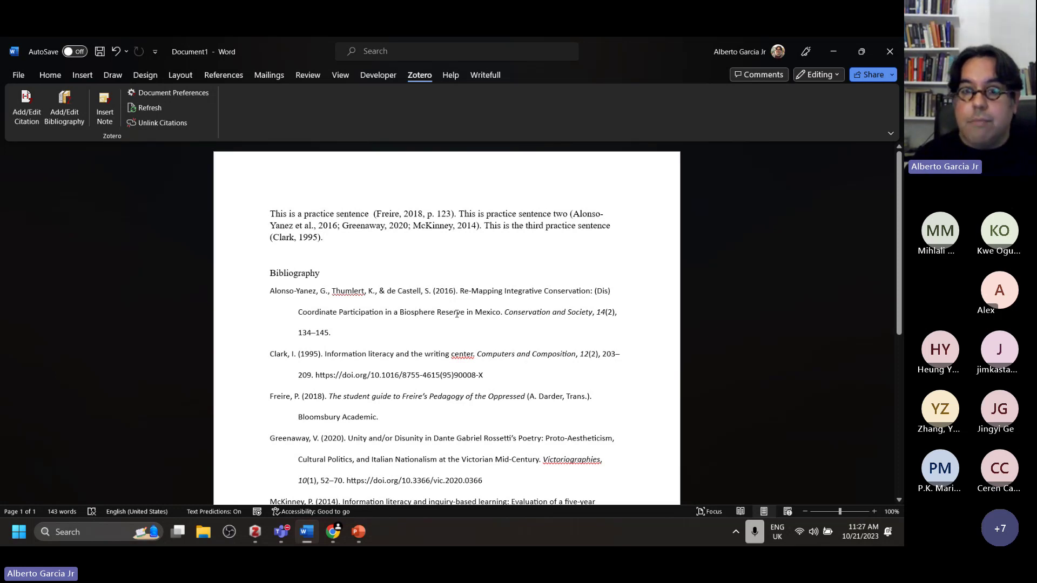
{"action": "left_click", "coordinate": [255, 532]}
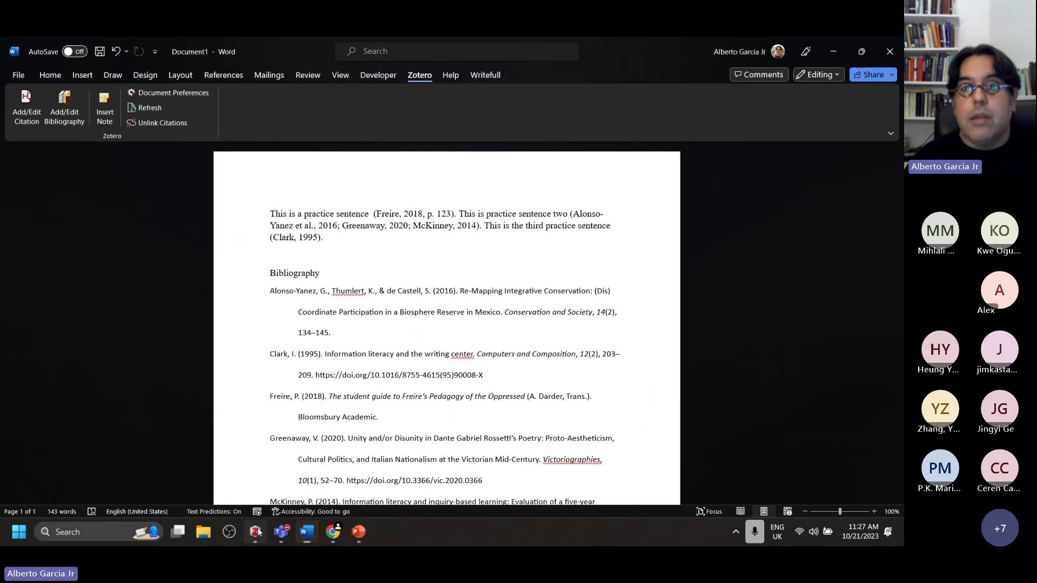
{"action": "left_click", "coordinate": [306, 532]}
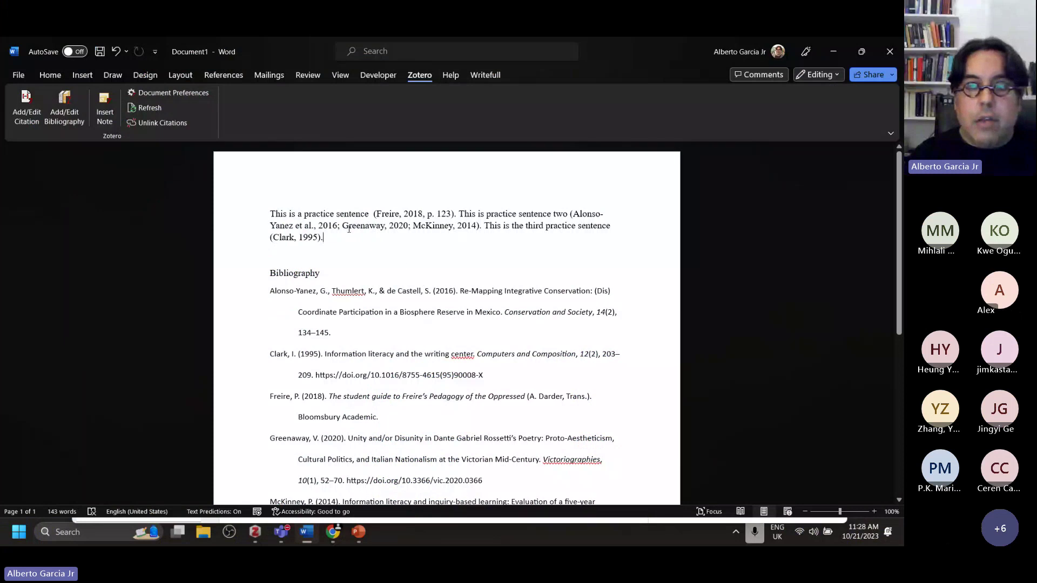
Change the document's Zotero citation style to Modern Language Association 9th edition
{"action": "left_click", "coordinate": [151, 95]}
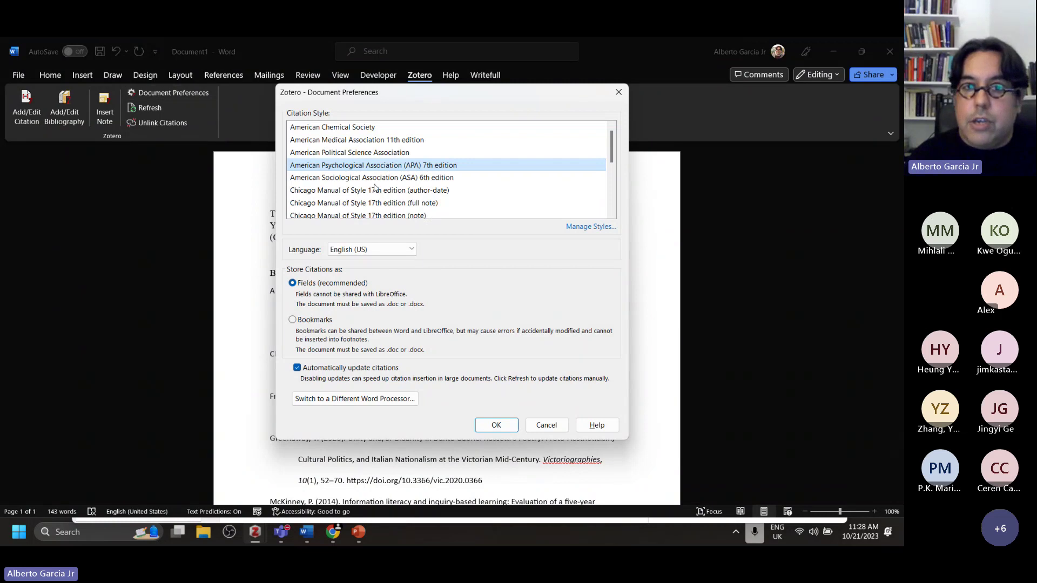
{"action": "scroll", "coordinate": [374, 186], "scroll_direction": "down", "scroll_amount": 2}
{"action": "scroll", "coordinate": [374, 187], "scroll_direction": "down", "scroll_amount": 1}
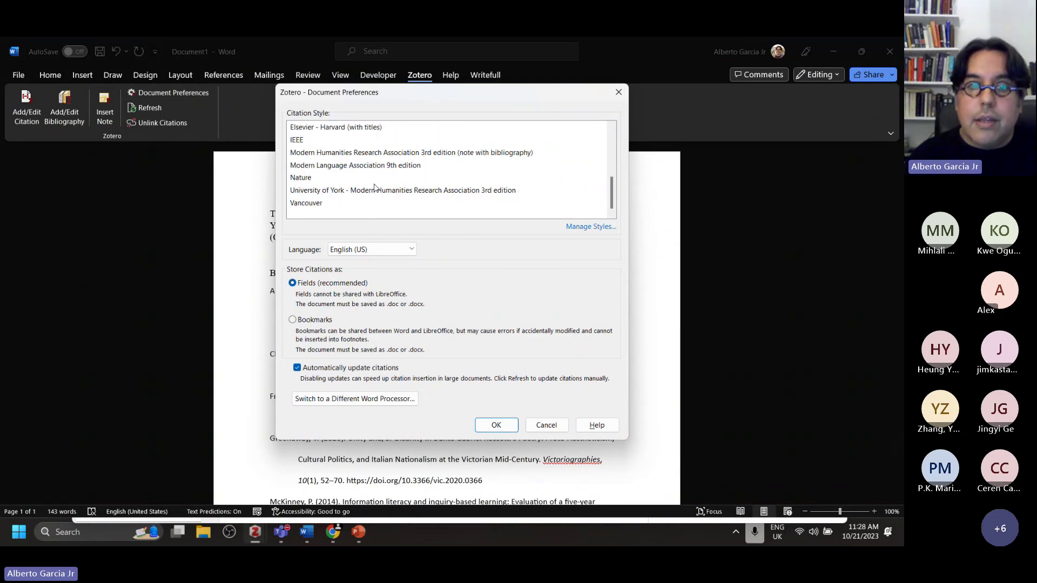
{"action": "scroll", "coordinate": [375, 187], "scroll_direction": "up", "scroll_amount": 4}
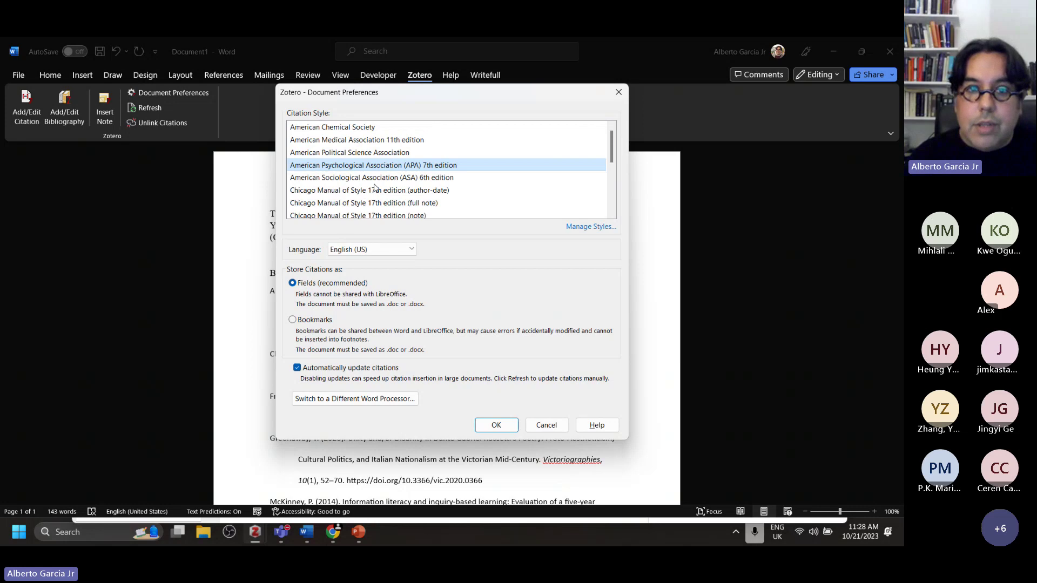
{"action": "scroll", "coordinate": [374, 187], "scroll_direction": "down", "scroll_amount": 1}
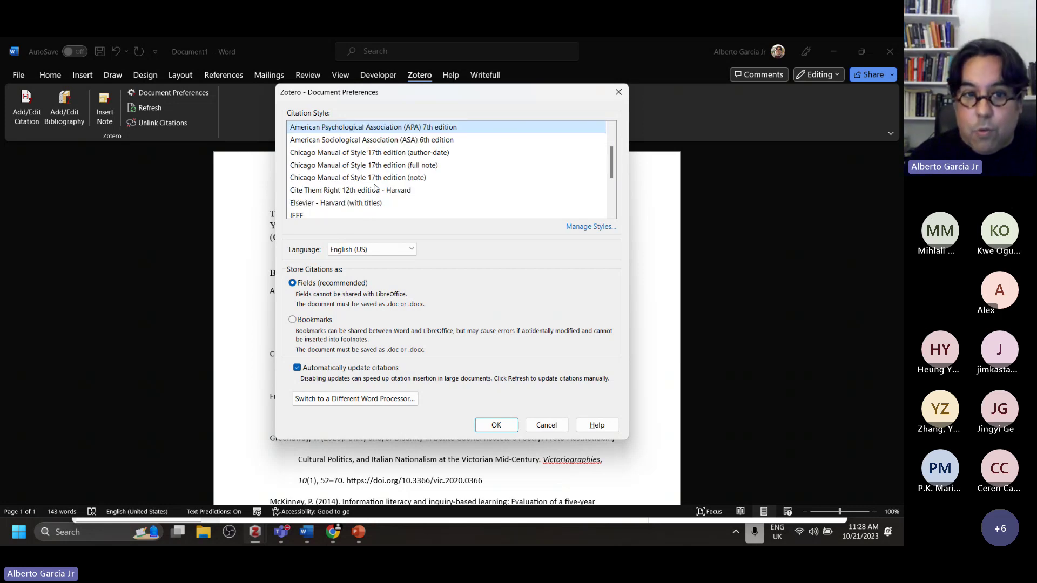
{"action": "scroll", "coordinate": [374, 186], "scroll_direction": "down", "scroll_amount": 1}
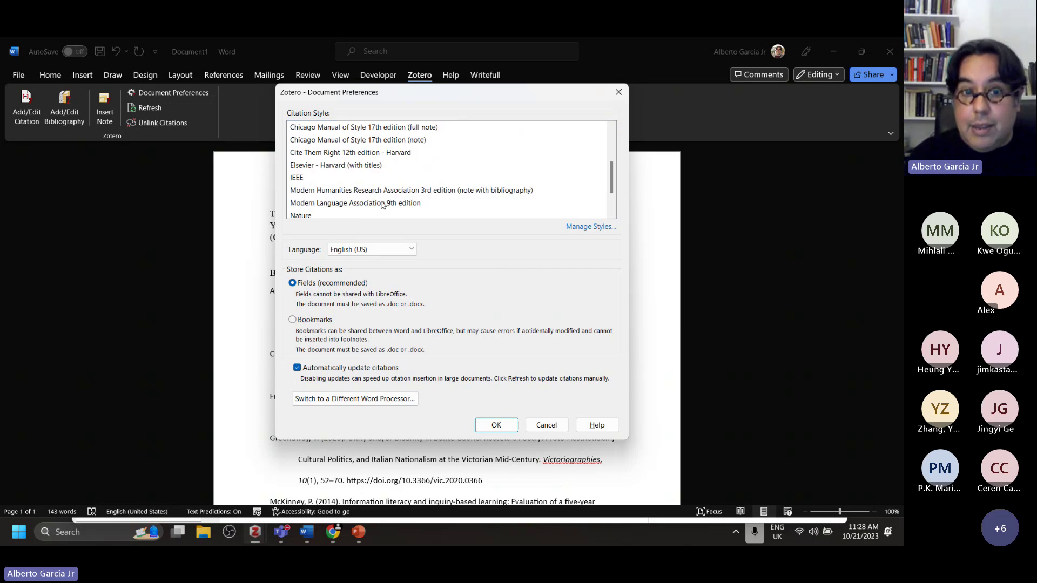
{"action": "left_click", "coordinate": [382, 203]}
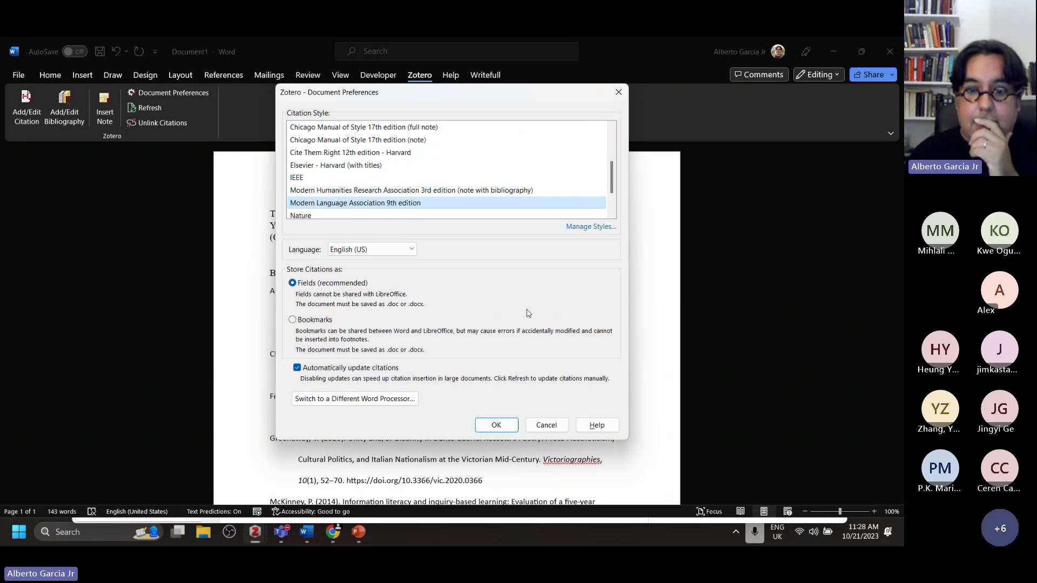
{"action": "left_click", "coordinate": [496, 426]}
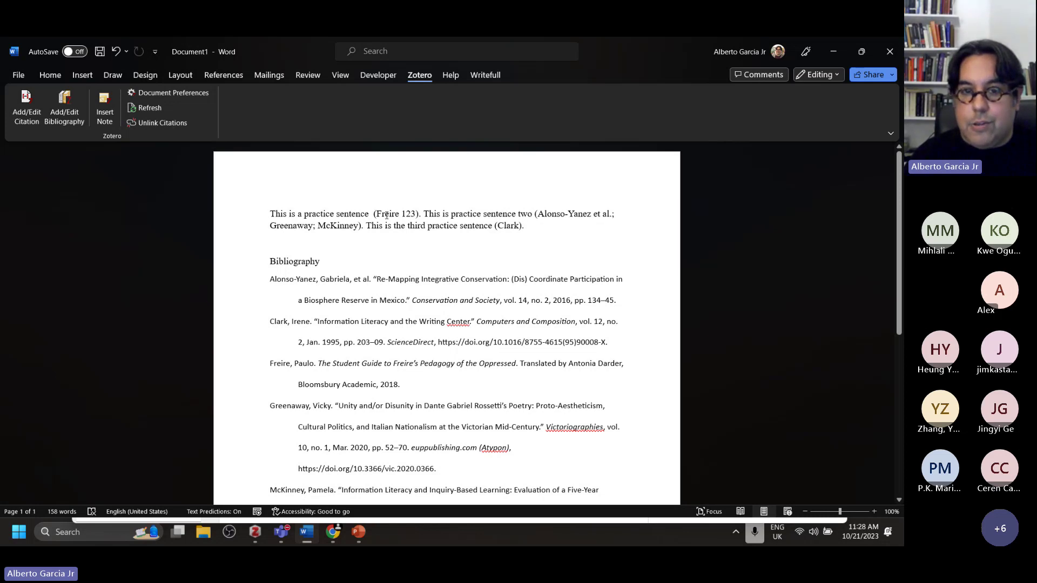
Set the document's Zotero citation style back to American Psychological Association (APA) 7th edition
{"action": "scroll", "coordinate": [322, 233], "scroll_direction": "down", "scroll_amount": 3}
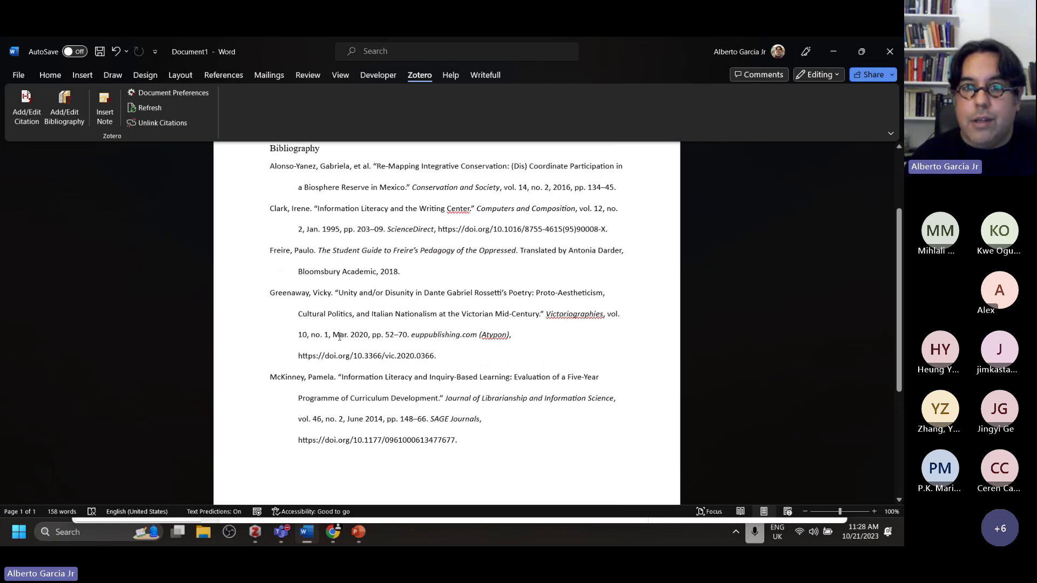
{"action": "scroll", "coordinate": [339, 336], "scroll_direction": "up", "scroll_amount": 2}
{"action": "left_click", "coordinate": [167, 93]}
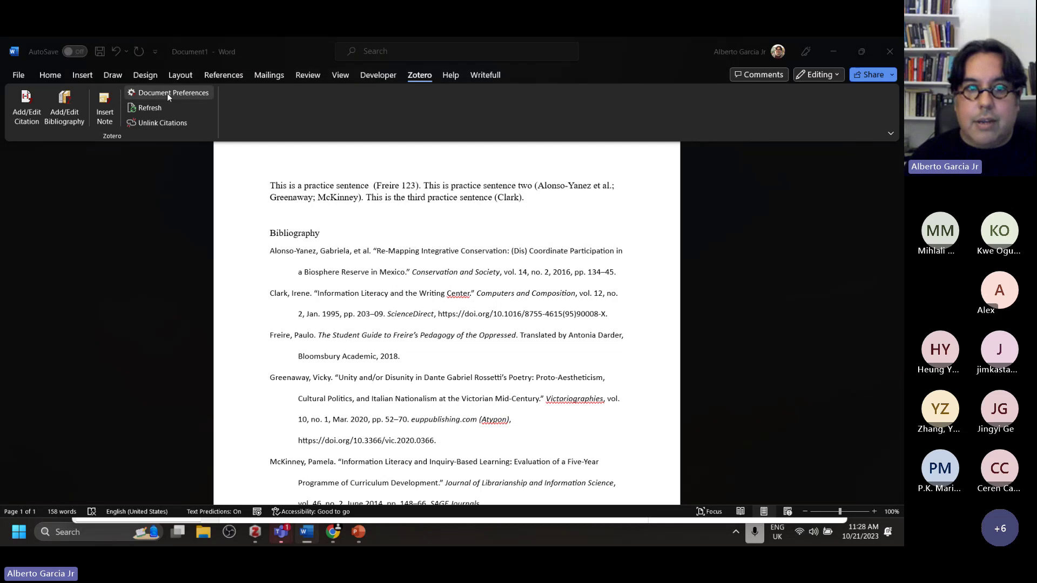
{"action": "scroll", "coordinate": [344, 189], "scroll_direction": "up", "scroll_amount": 5}
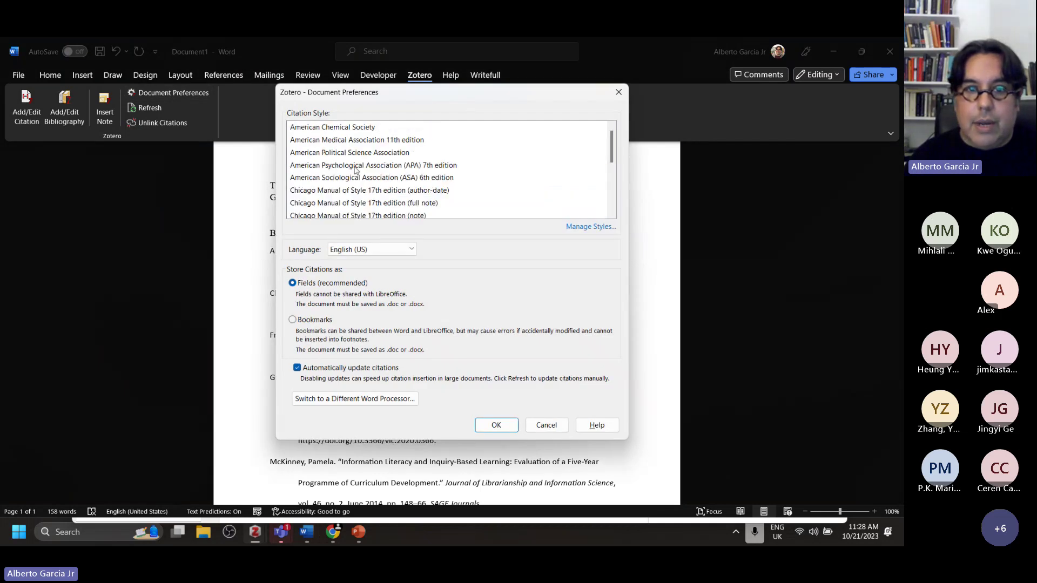
{"action": "left_click", "coordinate": [355, 170]}
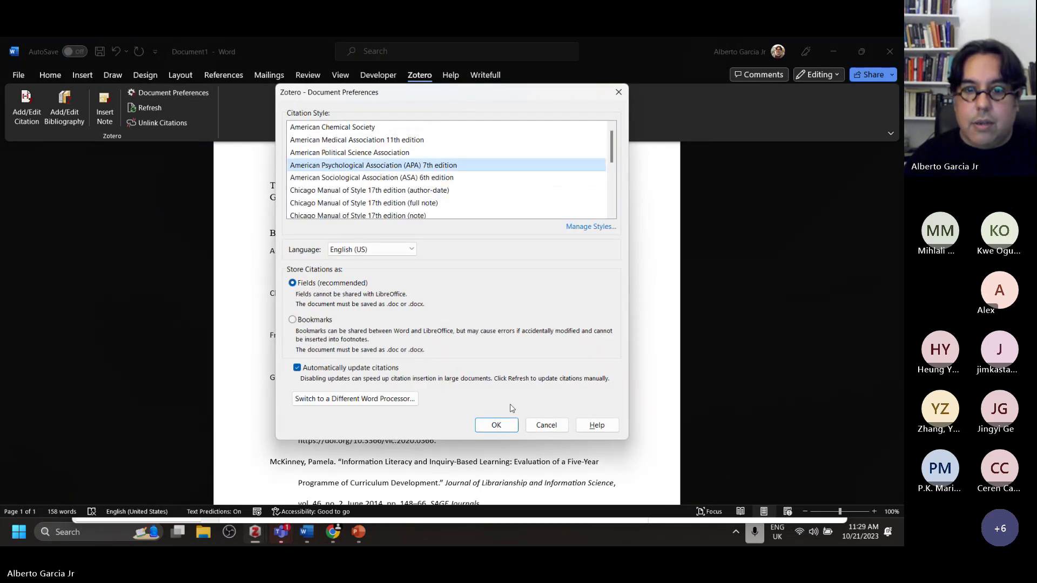
{"action": "left_click", "coordinate": [501, 429]}
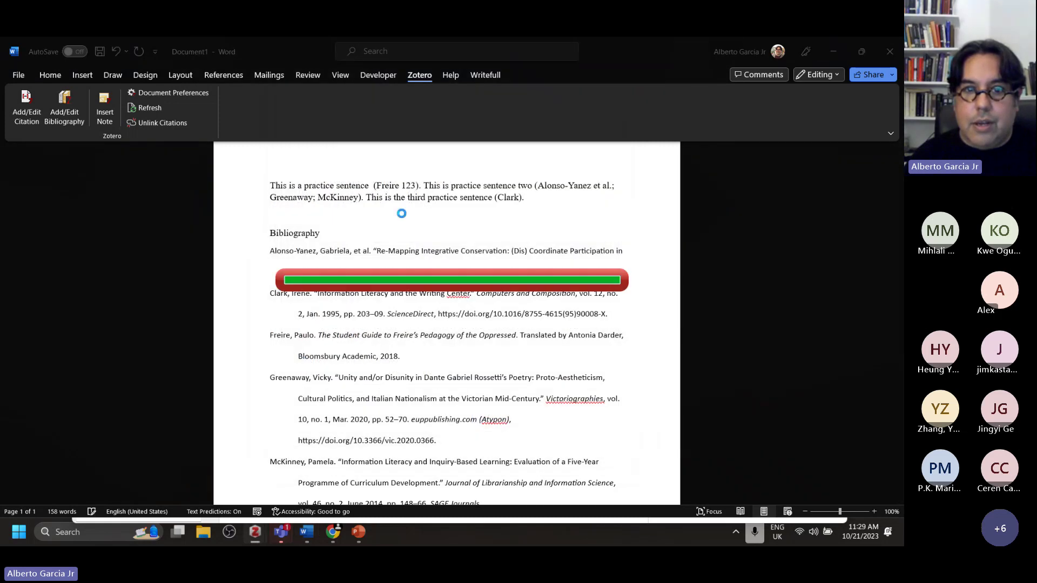